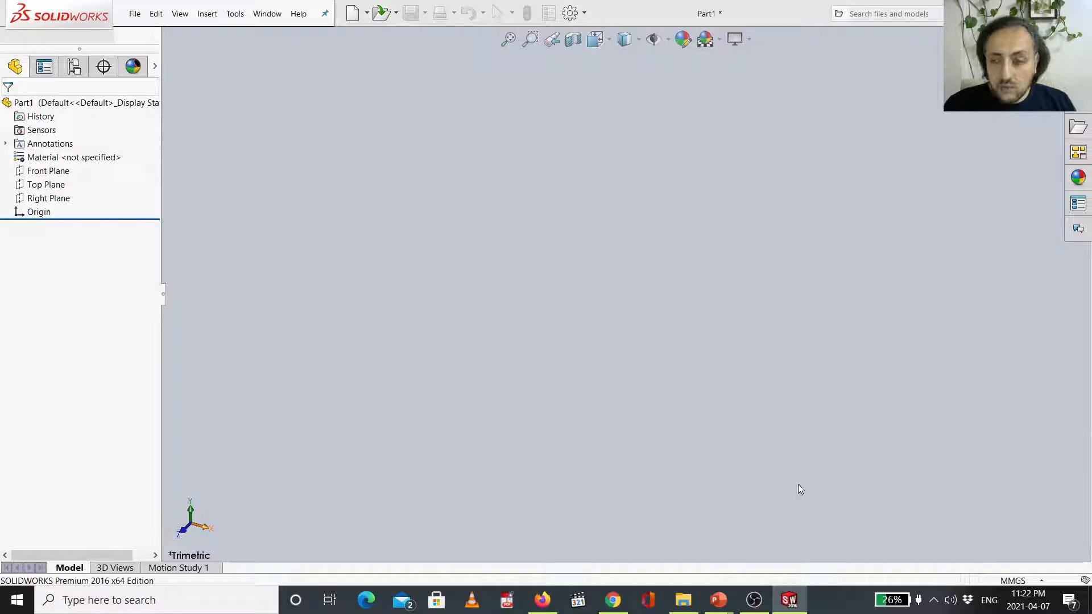
Step: Set the document units to MMGS (millimeter, gram, second)
{"action": "left_click", "coordinate": [1023, 581]}
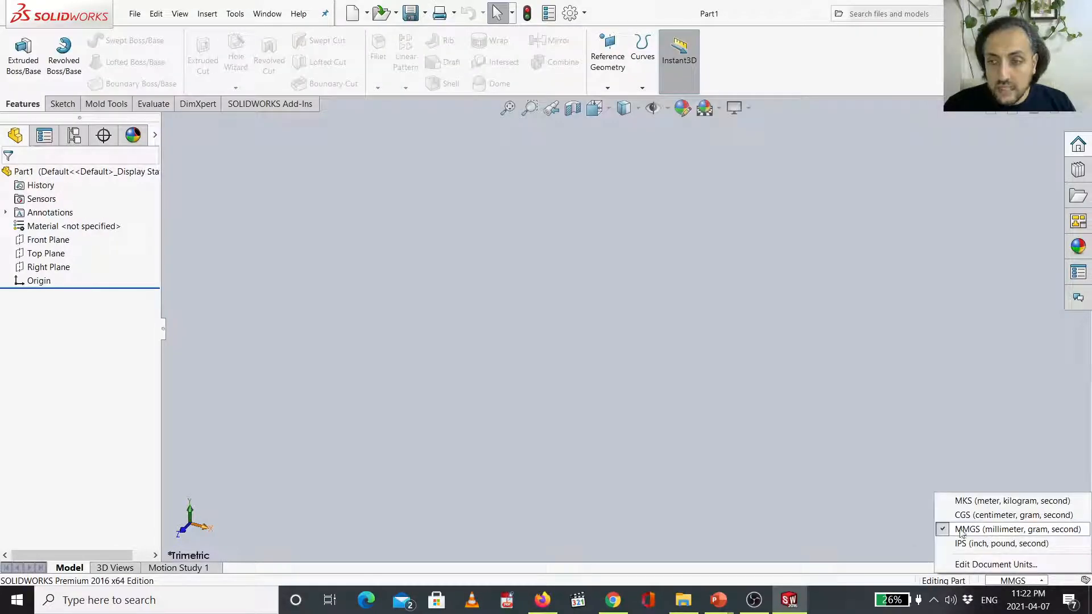
{"action": "left_click", "coordinate": [1055, 535]}
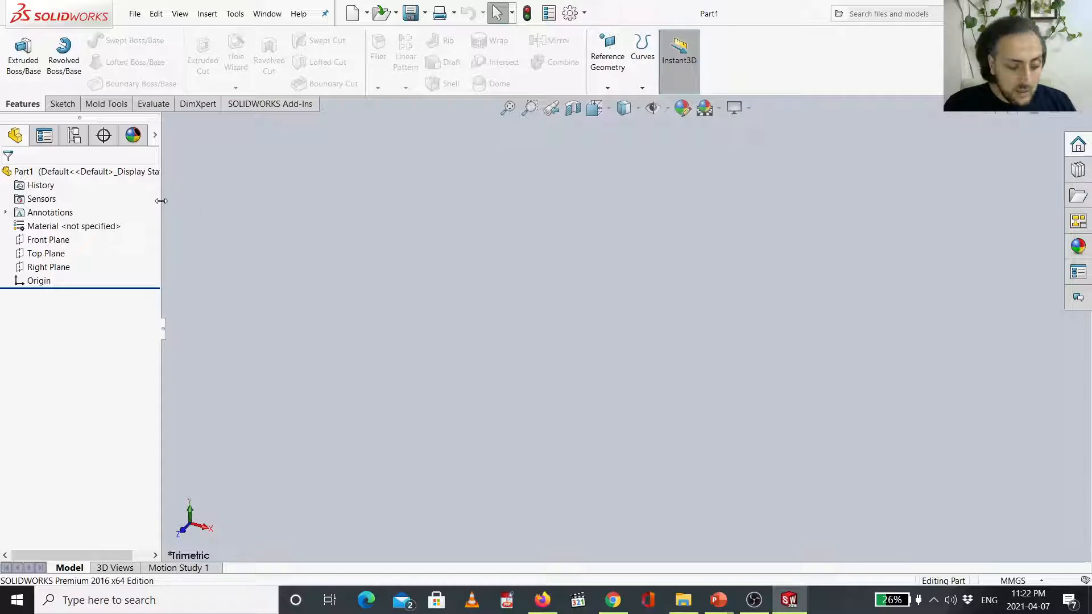
Step: Sketch a corner rectangle about 137 mm wide on the Front Plane, starting at the origin
{"action": "left_click", "coordinate": [48, 240]}
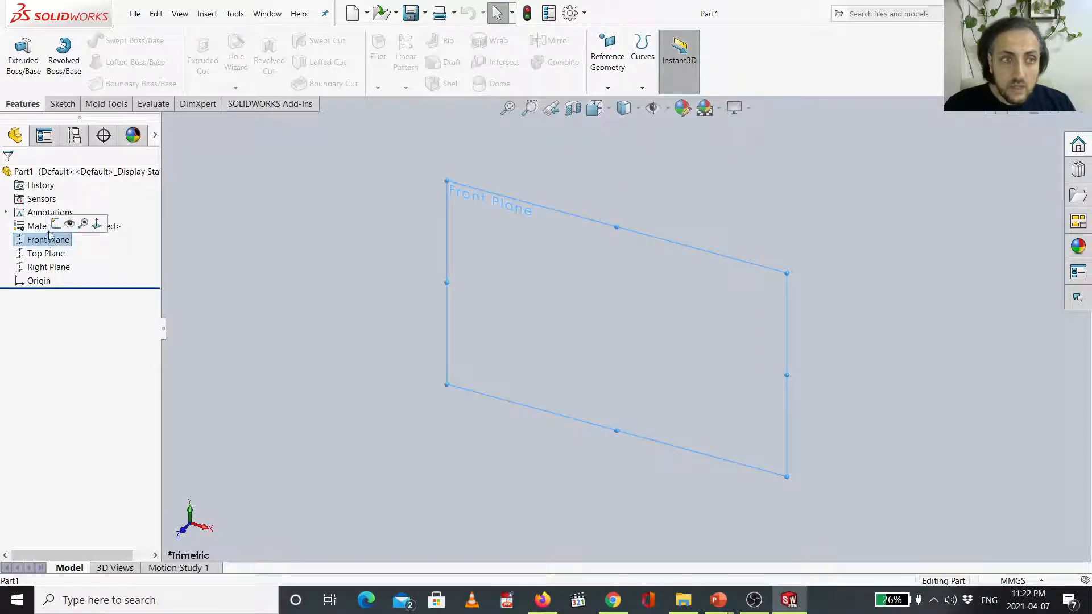
{"action": "left_click", "coordinate": [52, 224]}
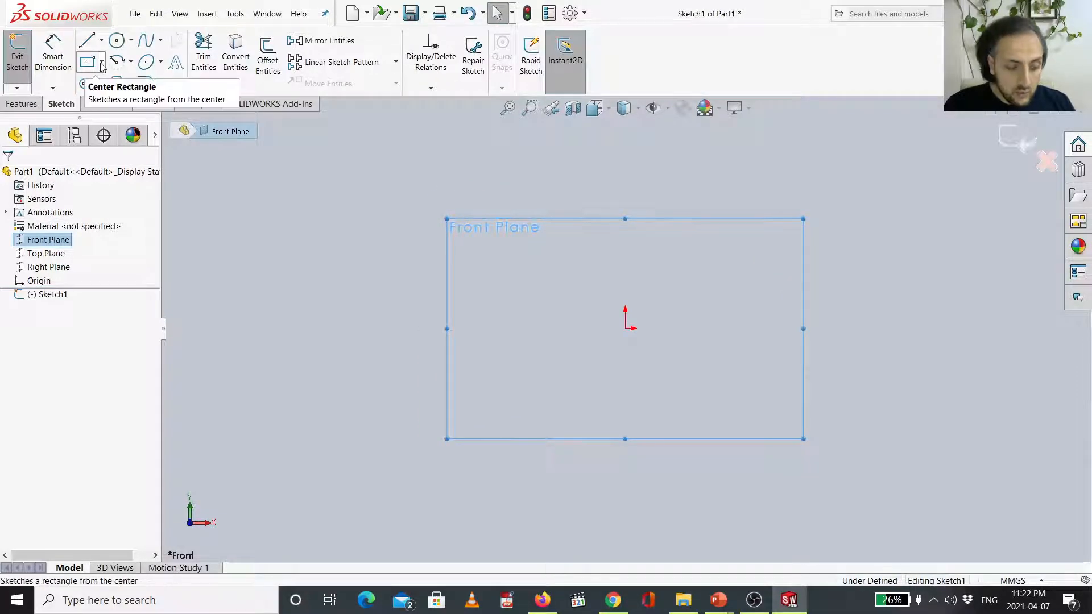
{"action": "left_click", "coordinate": [103, 64]}
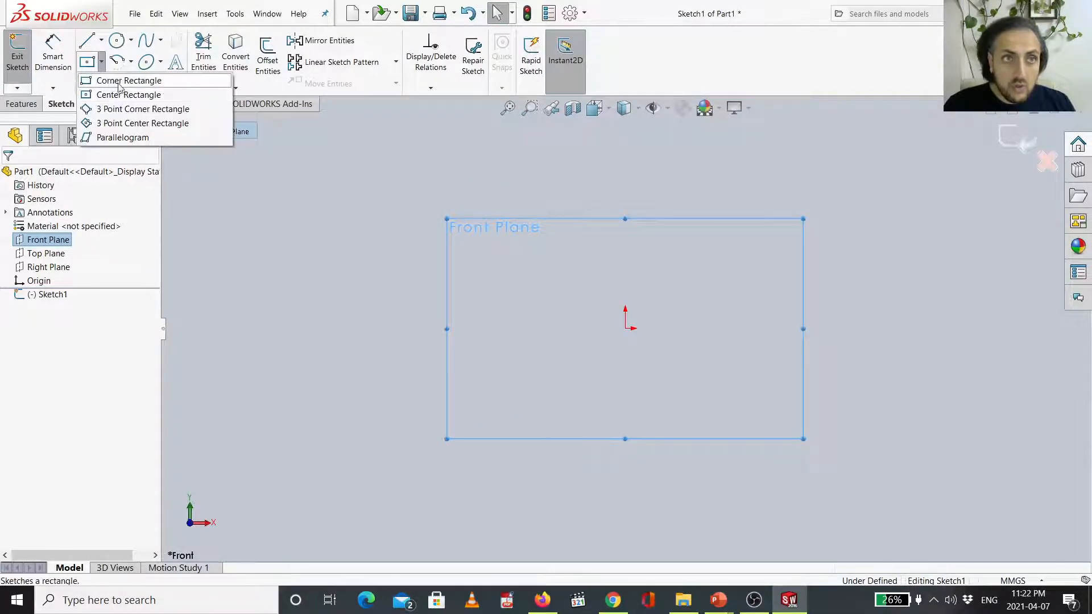
{"action": "left_click", "coordinate": [162, 83]}
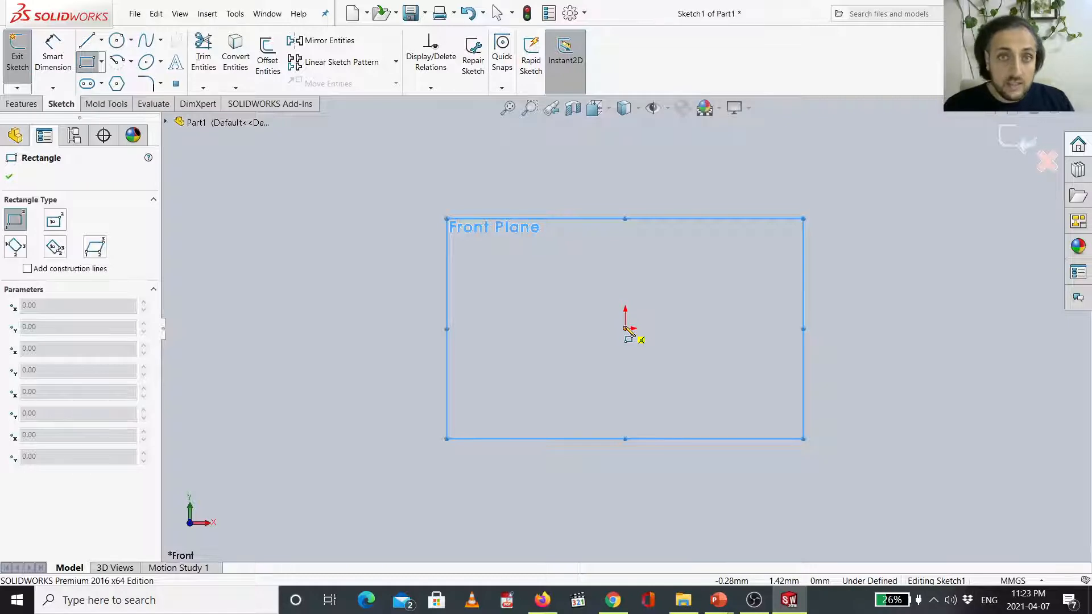
{"action": "left_click", "coordinate": [625, 328]}
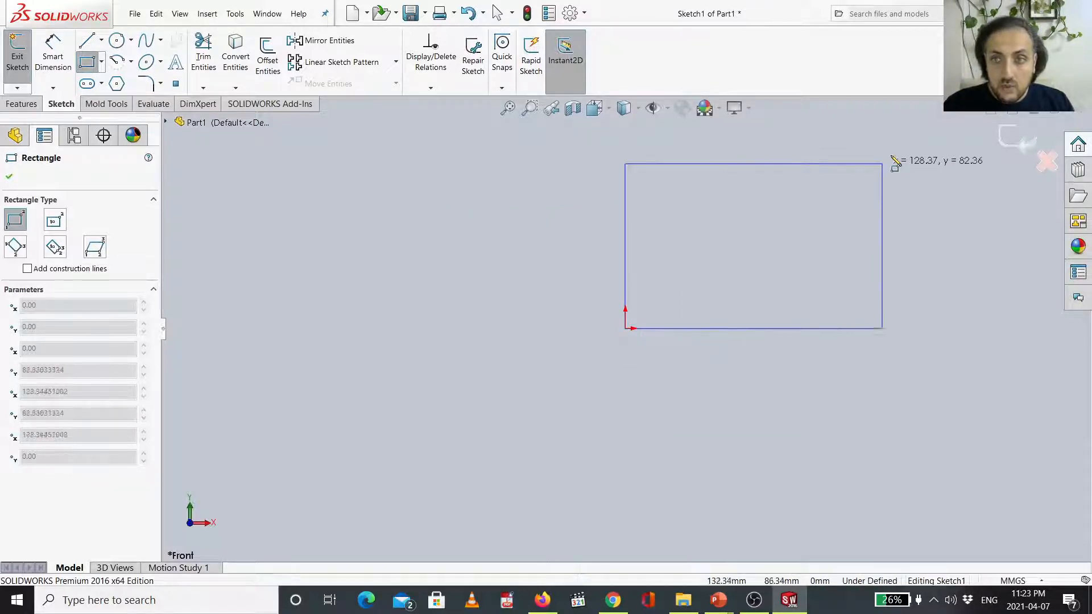
{"action": "left_click", "coordinate": [900, 149]}
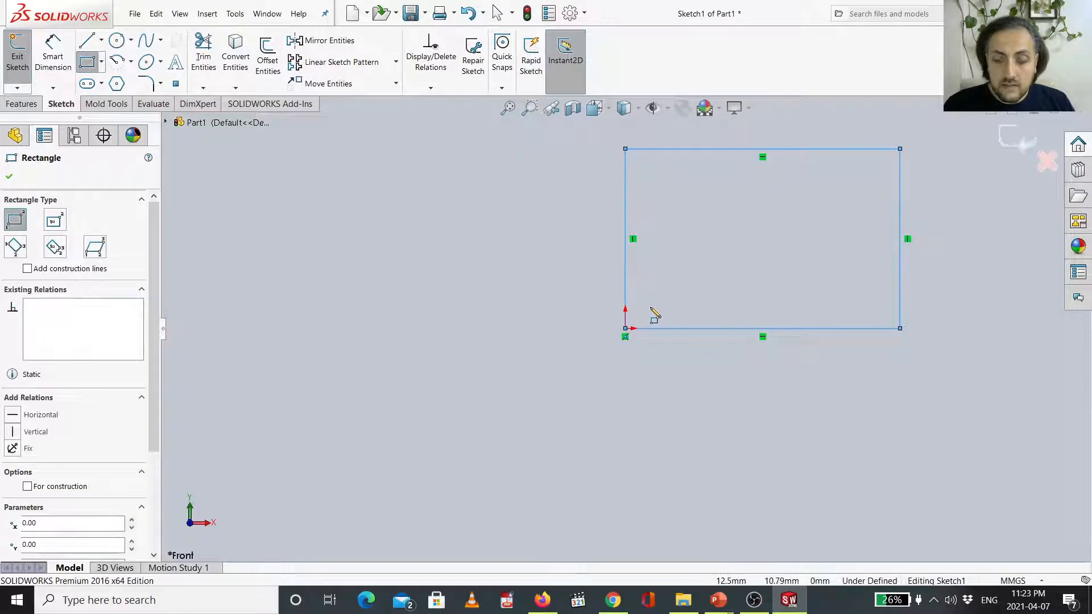
{"action": "key", "text": "f"}
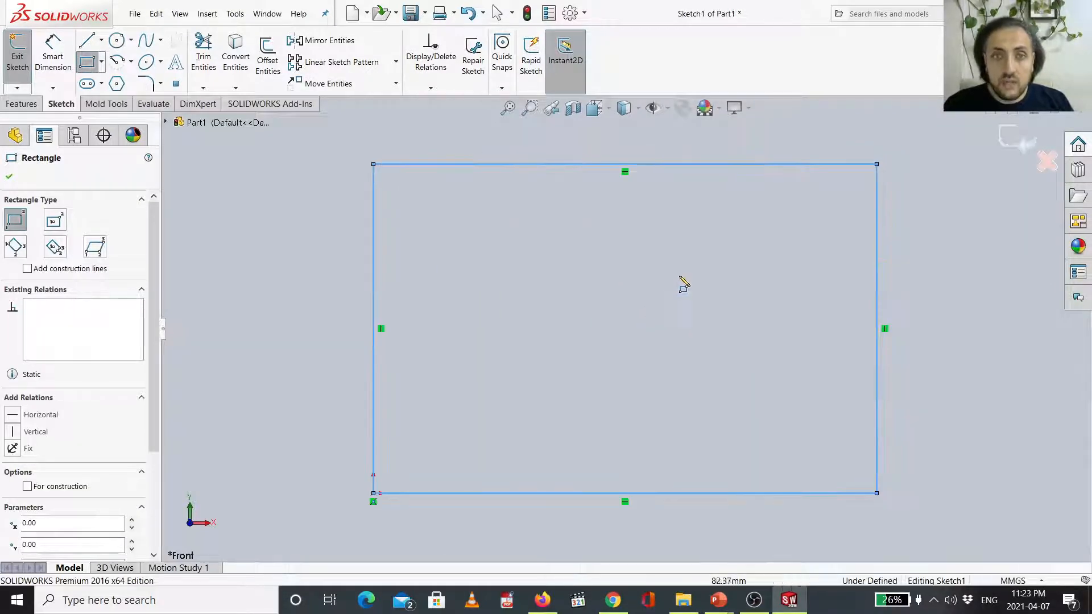
Step: Dimension the rectangle's width and height to 100 mm each
{"action": "left_click", "coordinate": [53, 56]}
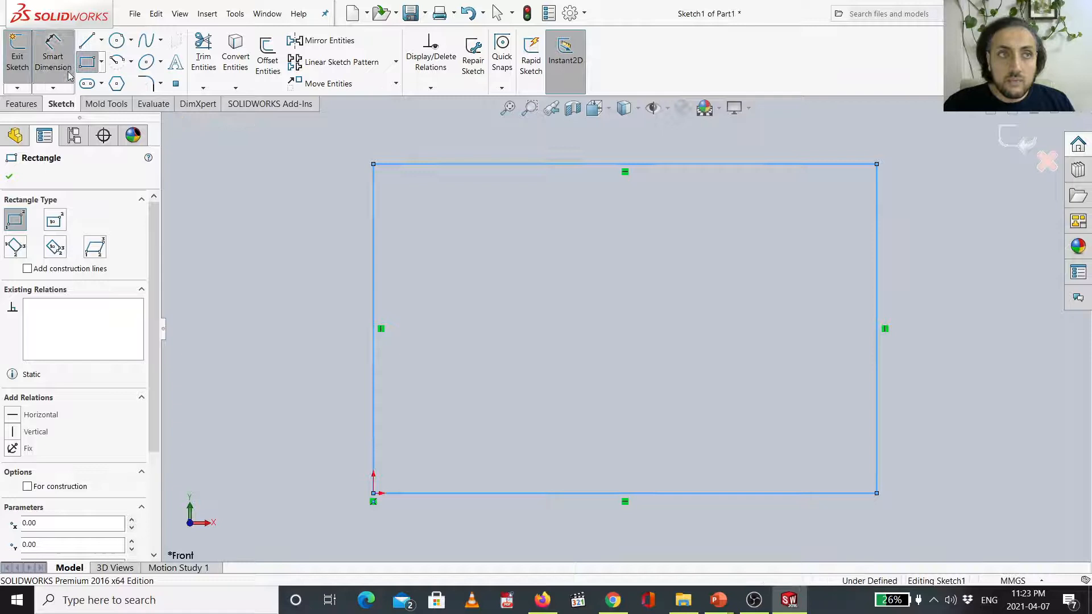
{"action": "left_click", "coordinate": [477, 165]}
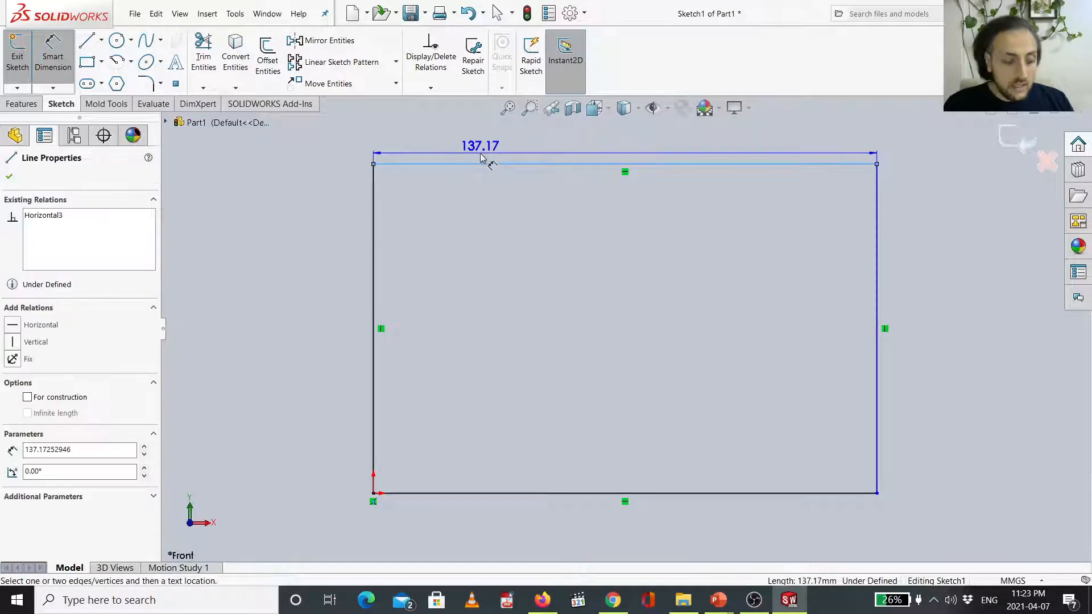
{"action": "left_click", "coordinate": [480, 153]}
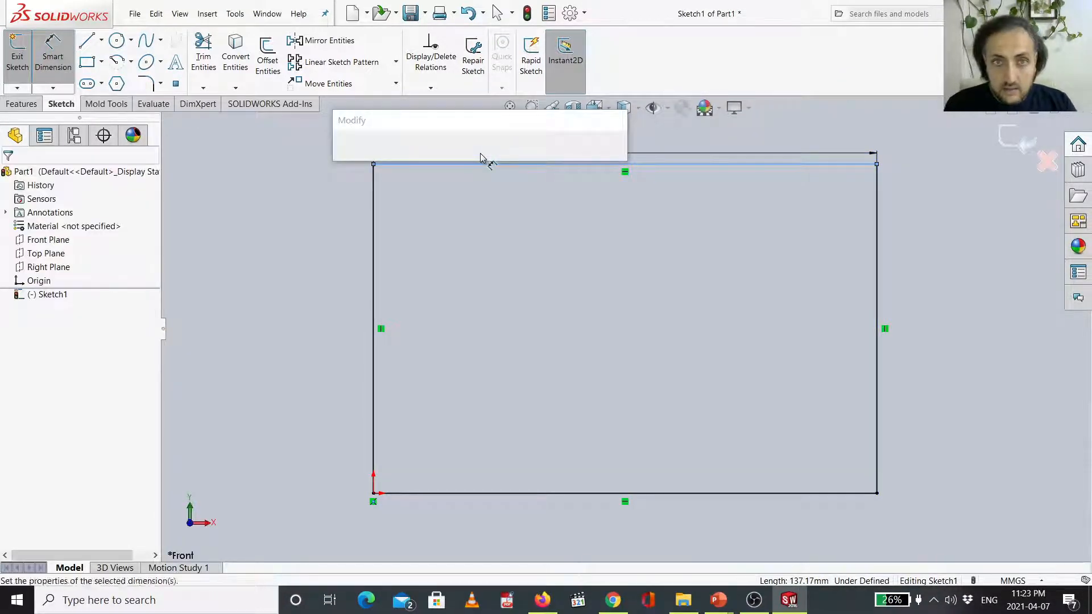
{"action": "type", "text": "100"}
{"action": "key", "text": "Return"}
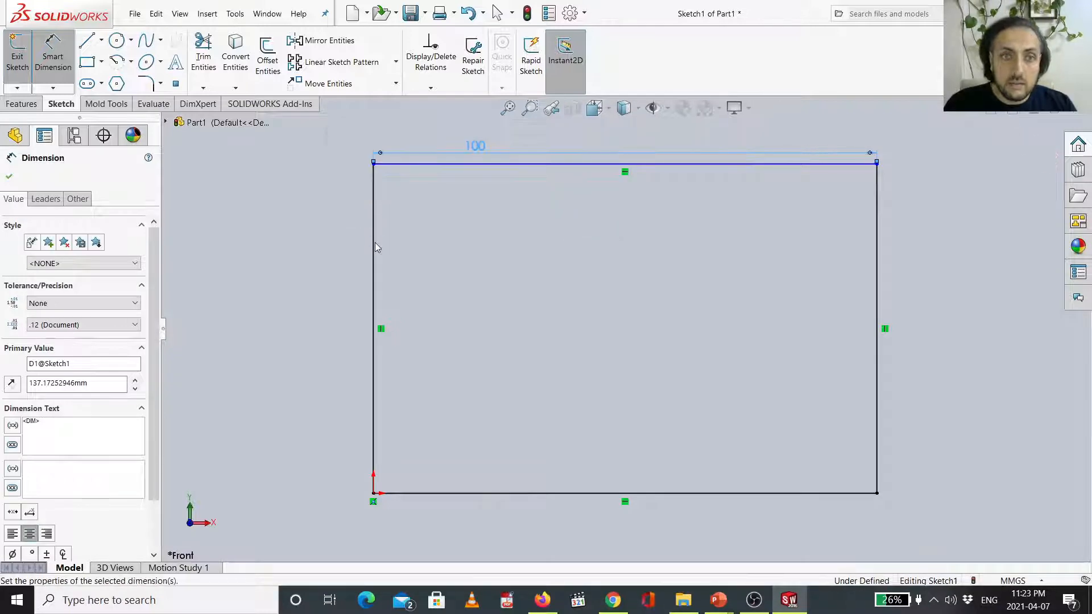
{"action": "left_click", "coordinate": [375, 249]}
{"action": "left_click", "coordinate": [341, 253]}
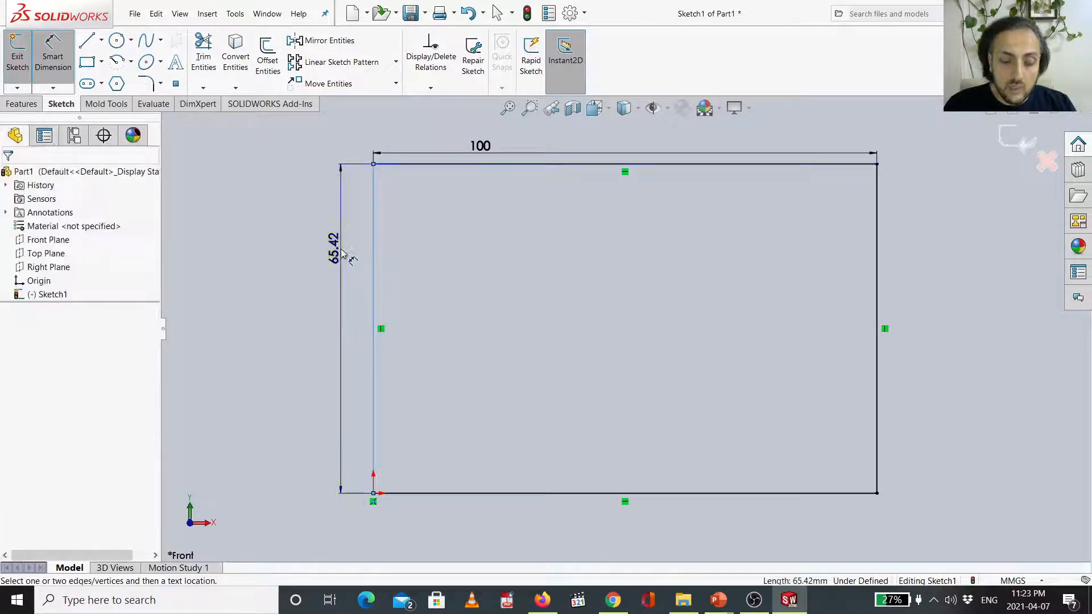
{"action": "type", "text": "50"}
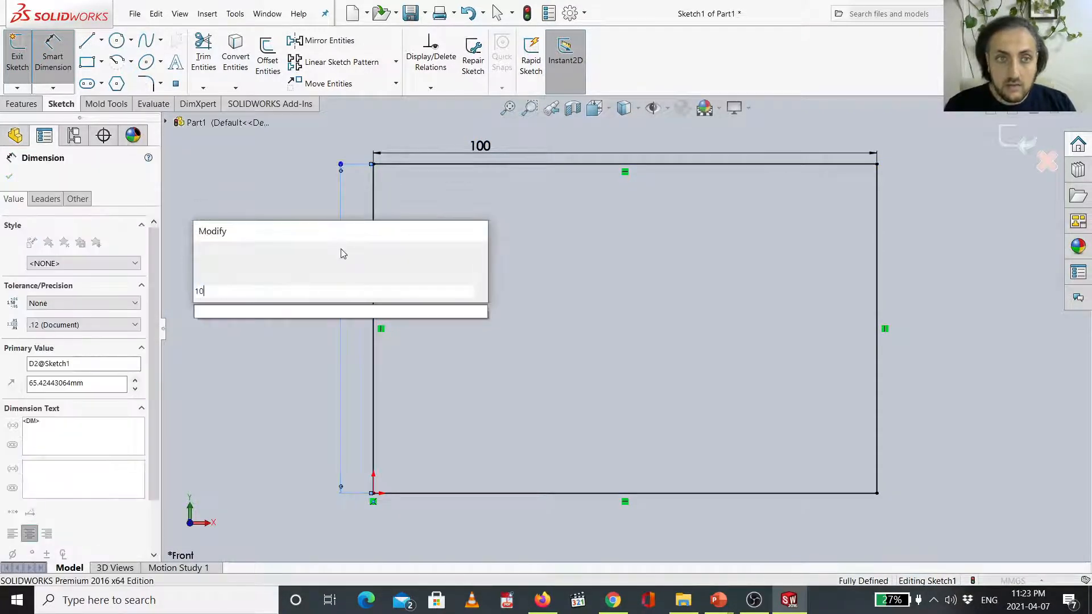
{"action": "key", "text": "Return"}
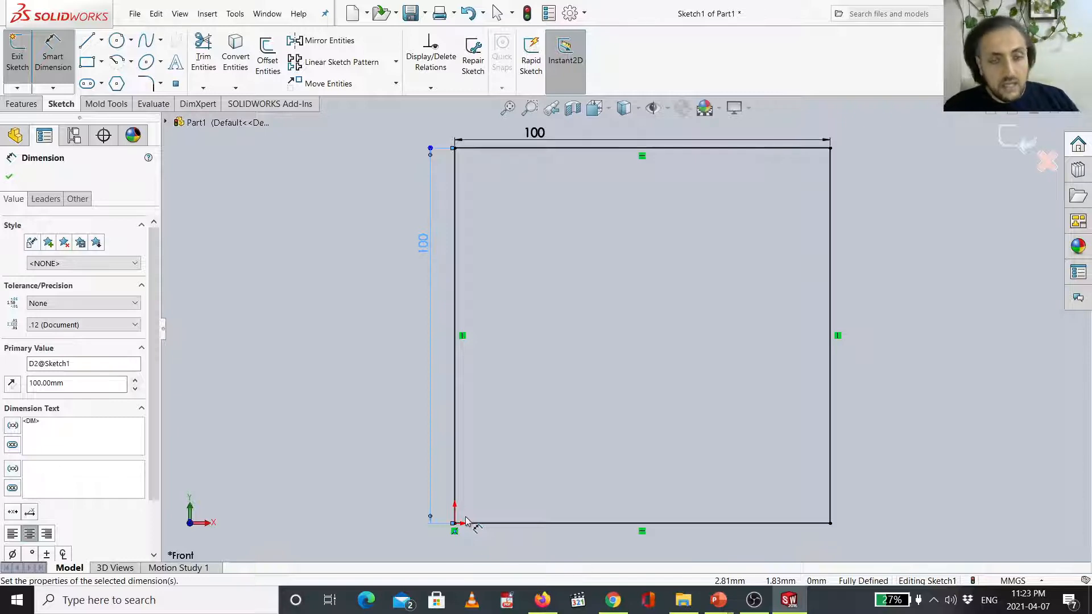
Step: Extrude the square sketch as a solid boss to a blind depth of 25 mm
{"action": "left_click", "coordinate": [21, 104]}
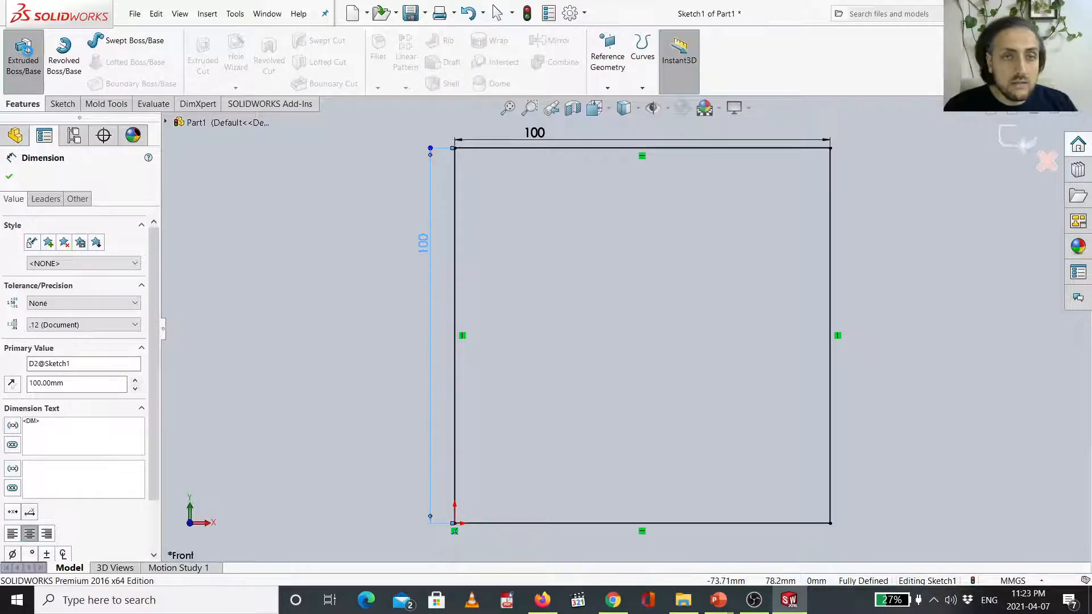
{"action": "left_click", "coordinate": [26, 56]}
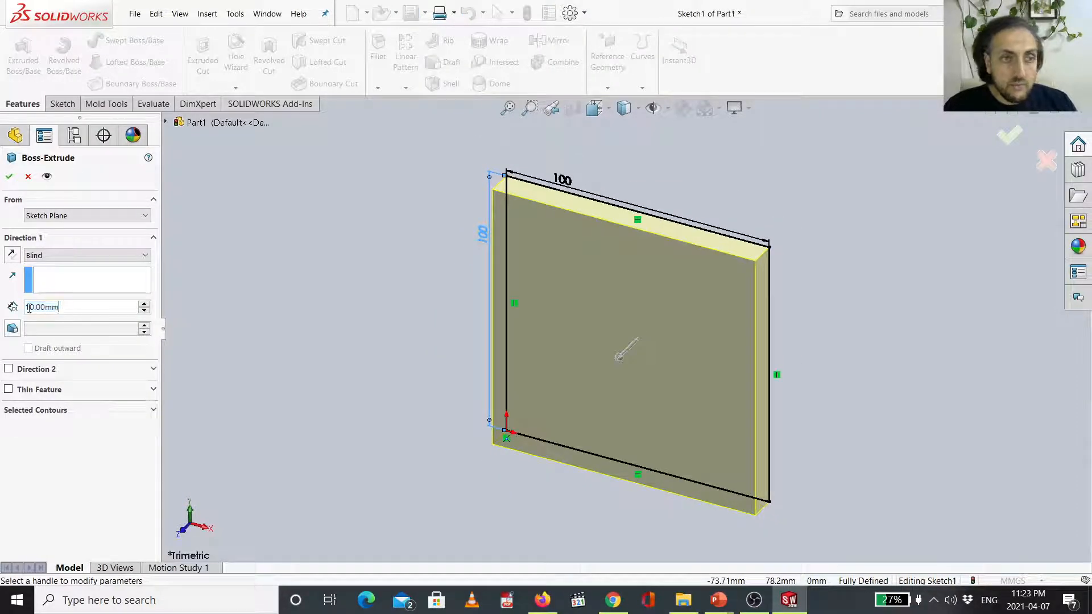
{"action": "type", "text": "25"}
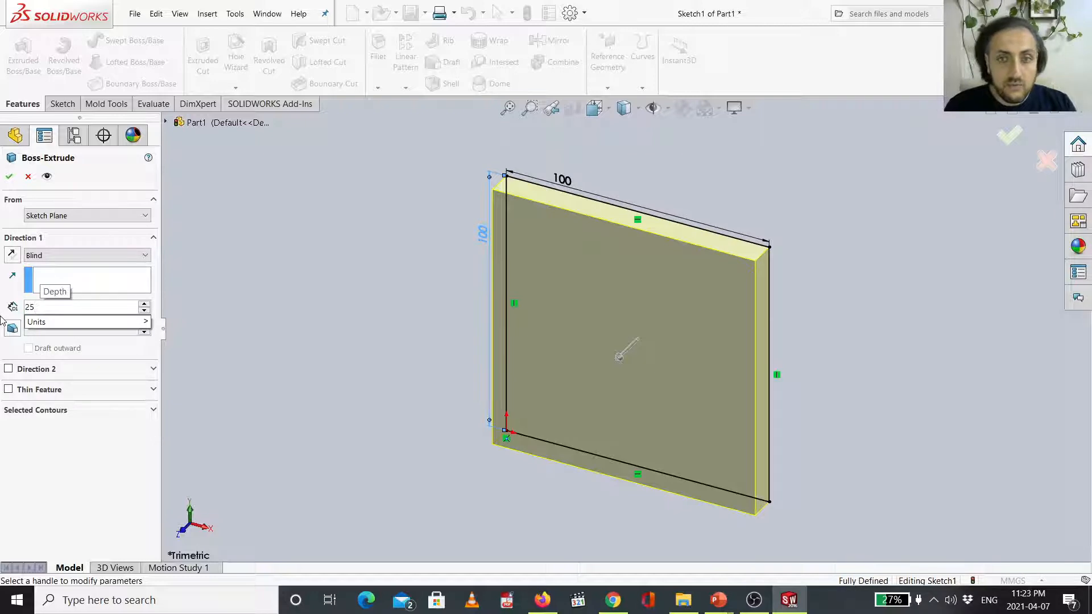
{"action": "key", "text": "Return"}
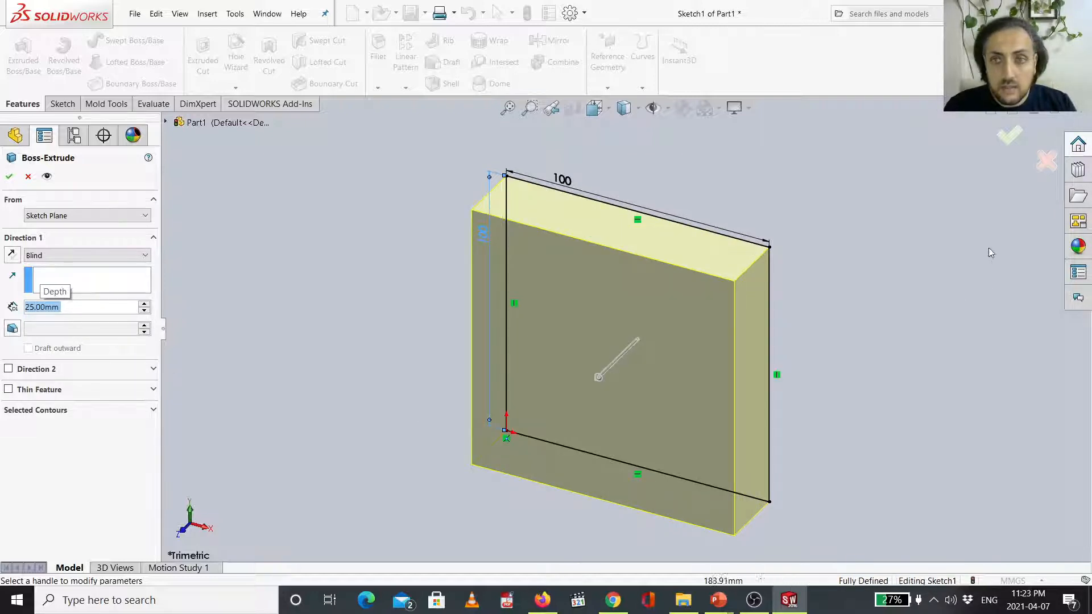
{"action": "left_click", "coordinate": [1005, 136]}
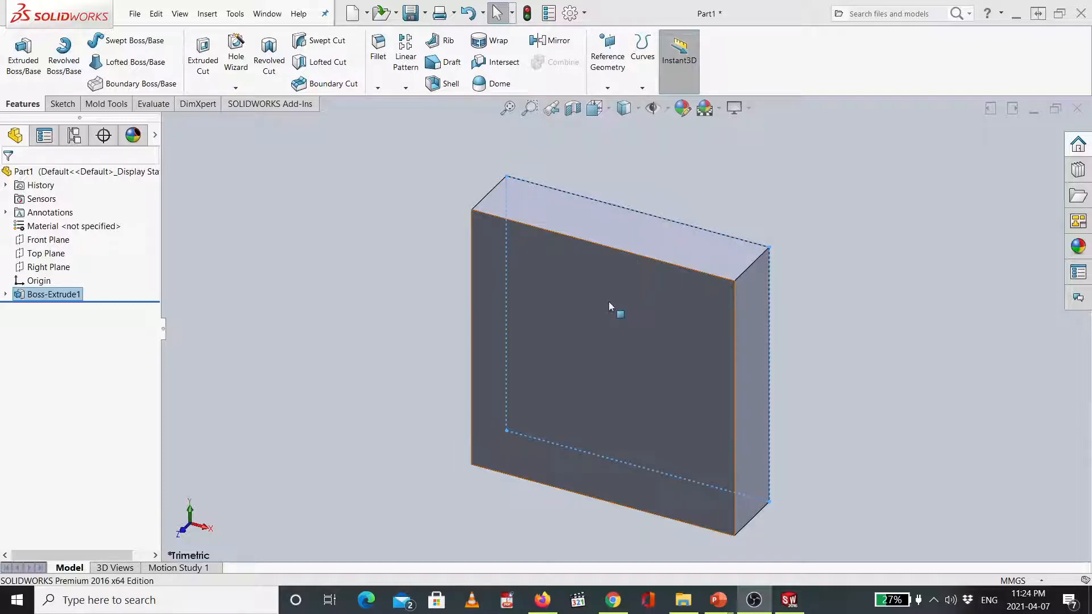
Step: Start a new sketch on the large front face of the block
{"action": "left_click", "coordinate": [586, 352]}
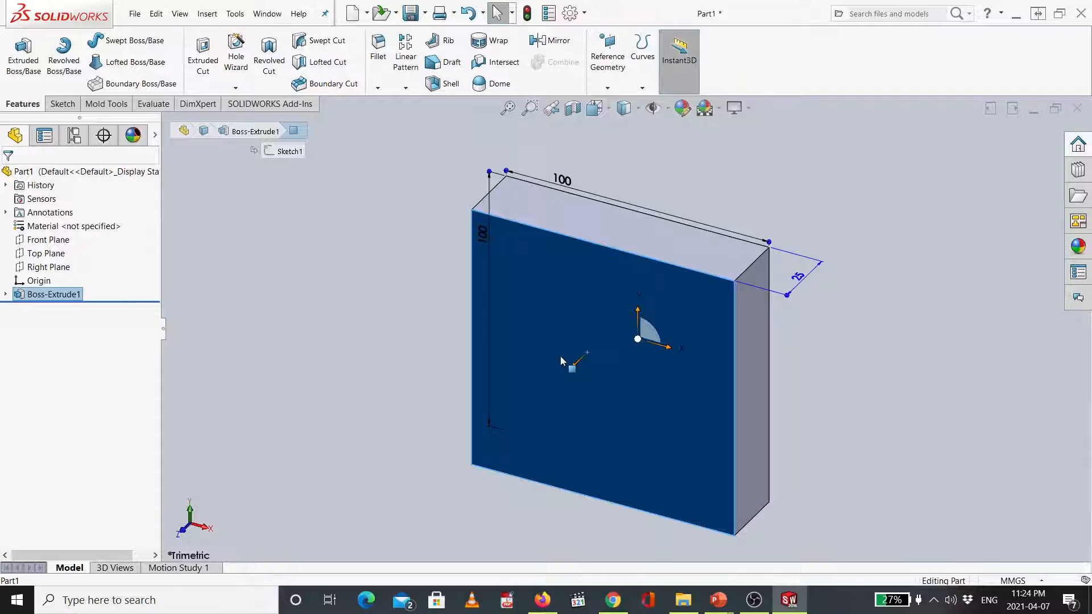
{"action": "left_click", "coordinate": [62, 104]}
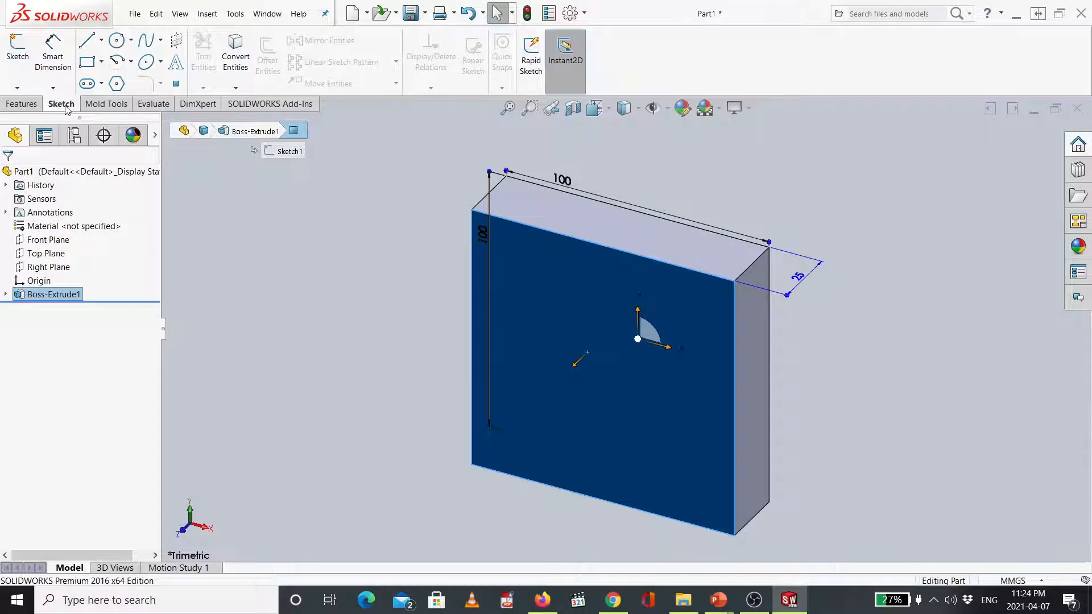
{"action": "right_click", "coordinate": [534, 306]}
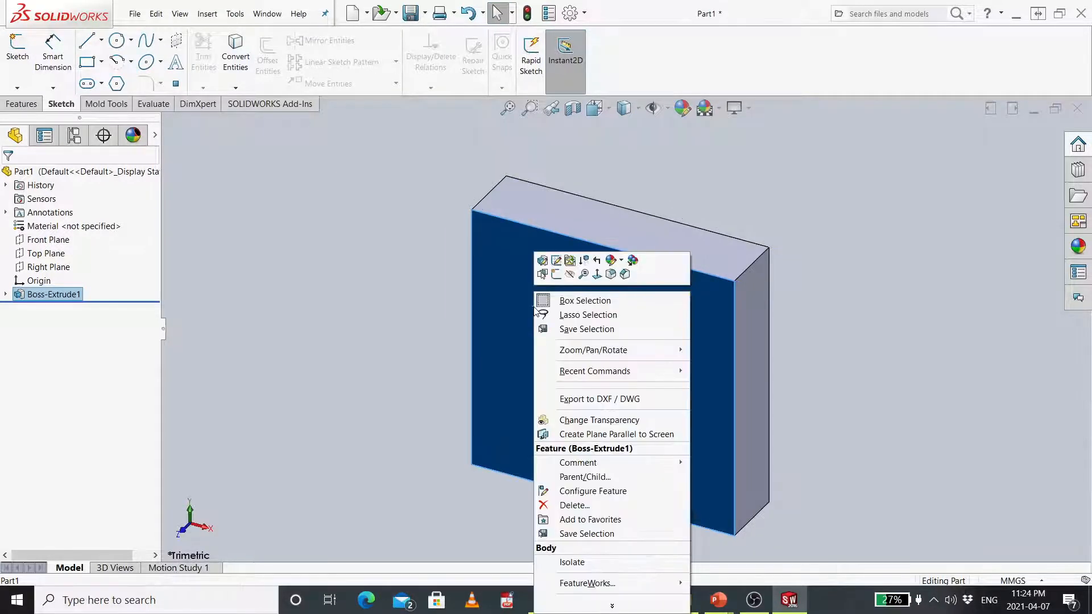
{"action": "left_click", "coordinate": [510, 306]}
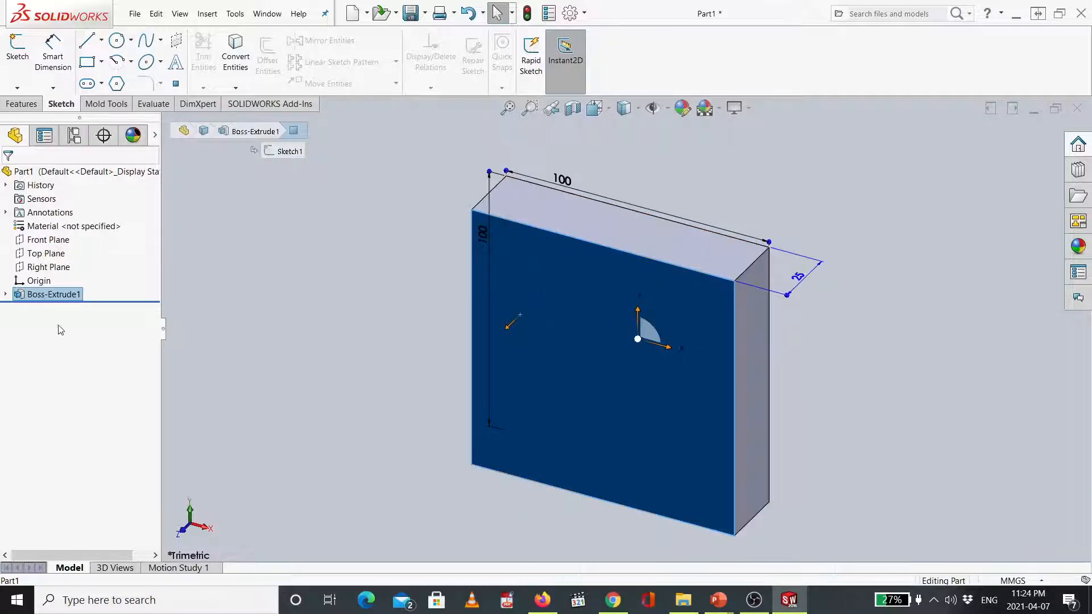
{"action": "right_click", "coordinate": [522, 351]}
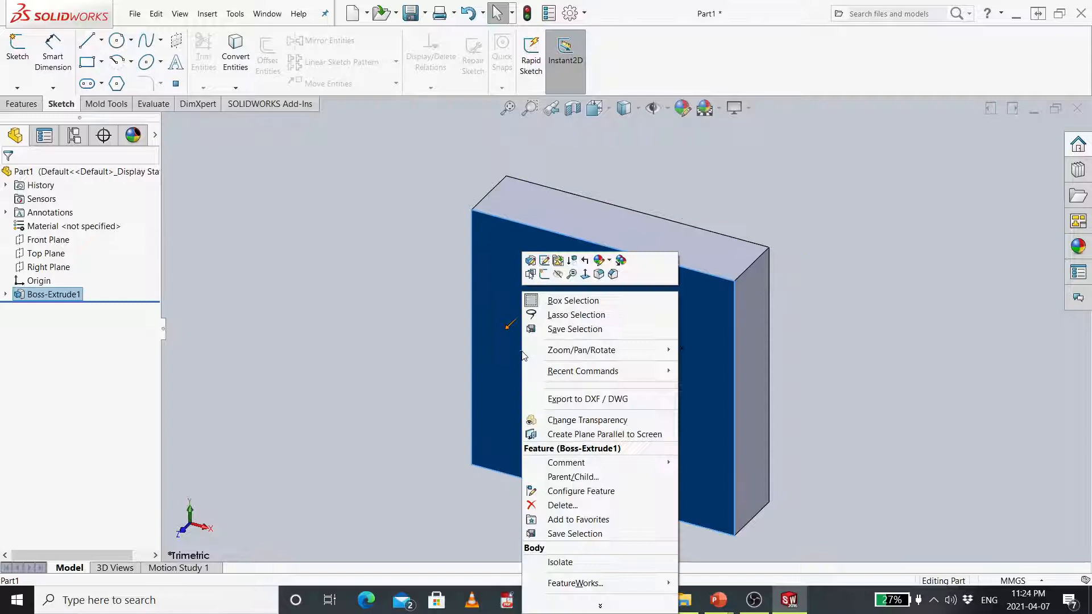
{"action": "left_click", "coordinate": [550, 277]}
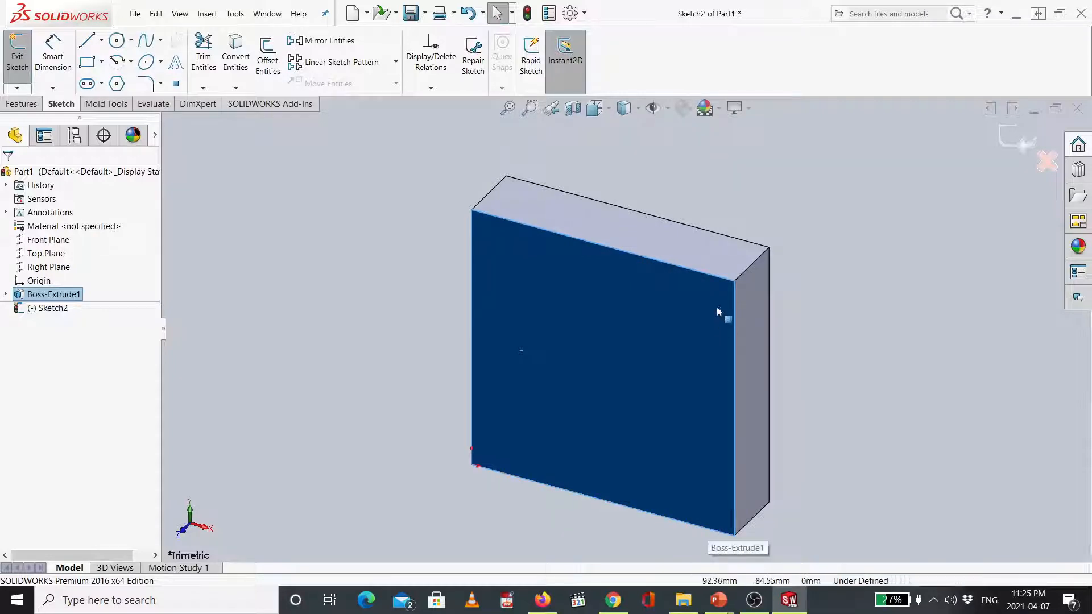
Step: Offset the front face's edges 5 mm inward with the Reverse option to form an inner square
{"action": "left_click", "coordinate": [268, 57]}
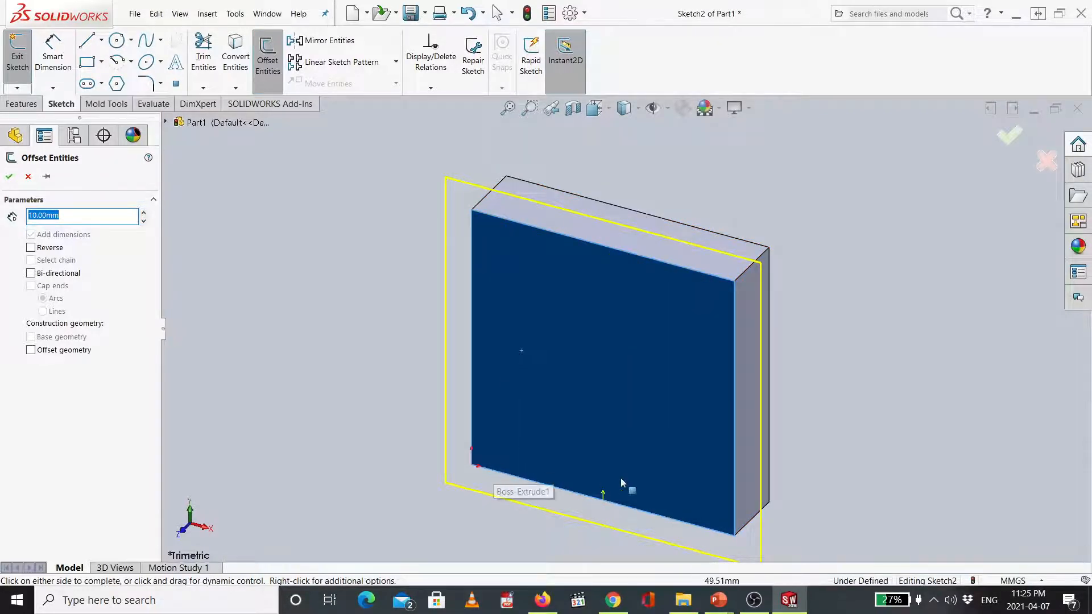
{"action": "left_click", "coordinate": [31, 248]}
{"action": "left_click", "coordinate": [31, 248]}
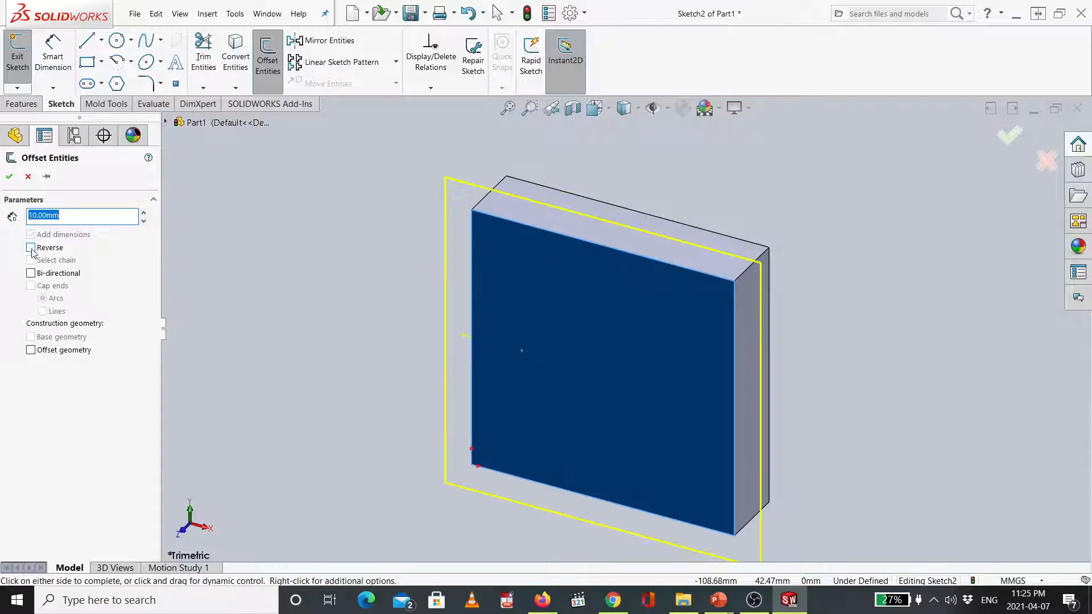
{"action": "left_click", "coordinate": [31, 249]}
{"action": "left_click", "coordinate": [31, 248]}
{"action": "left_click", "coordinate": [31, 249]}
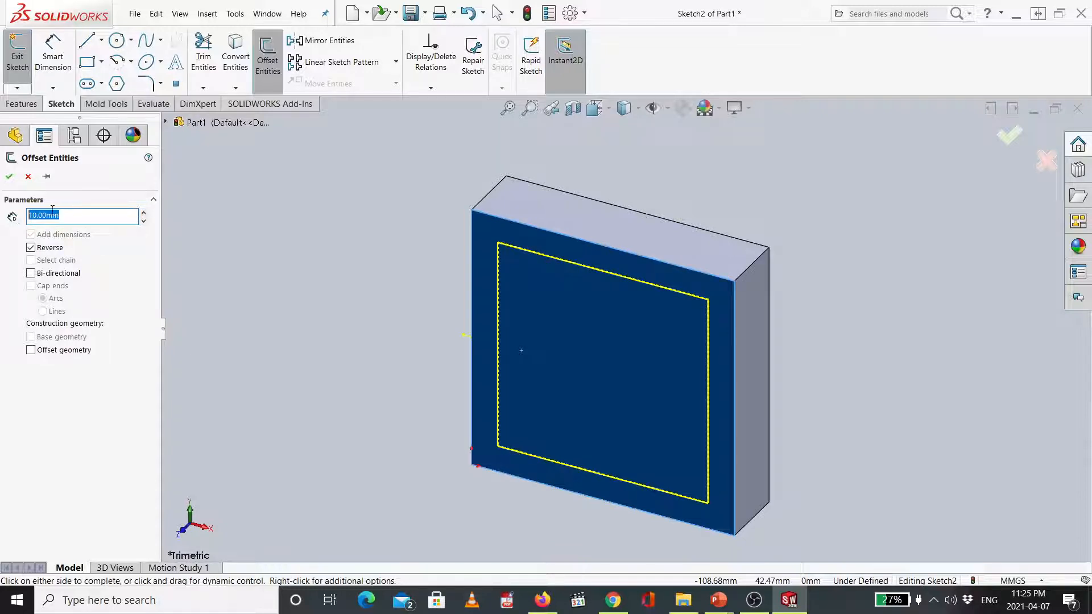
{"action": "type", "text": "5"}
{"action": "key", "text": "Return"}
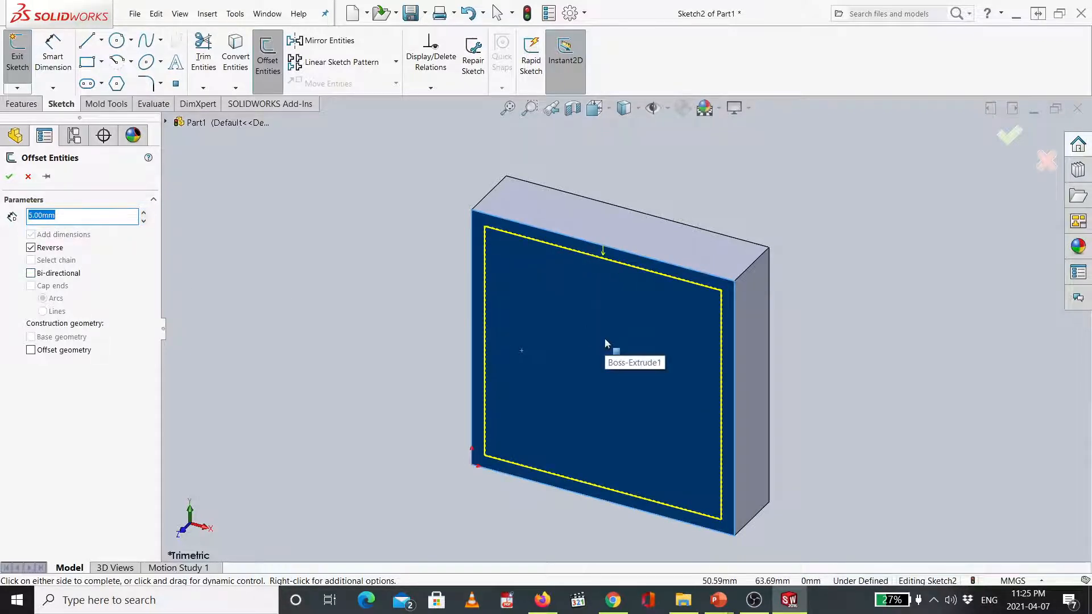
{"action": "left_click", "coordinate": [1009, 139]}
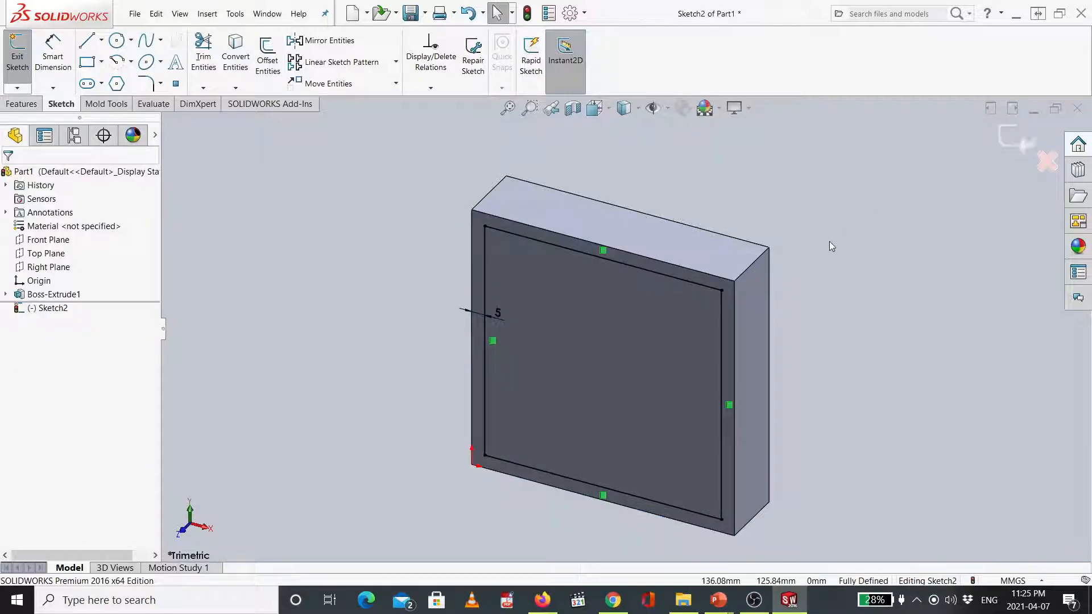
Step: Start an extruded cut from the inner square sketch with a blind depth of 20 mm
{"action": "key", "text": "ctrl+8"}
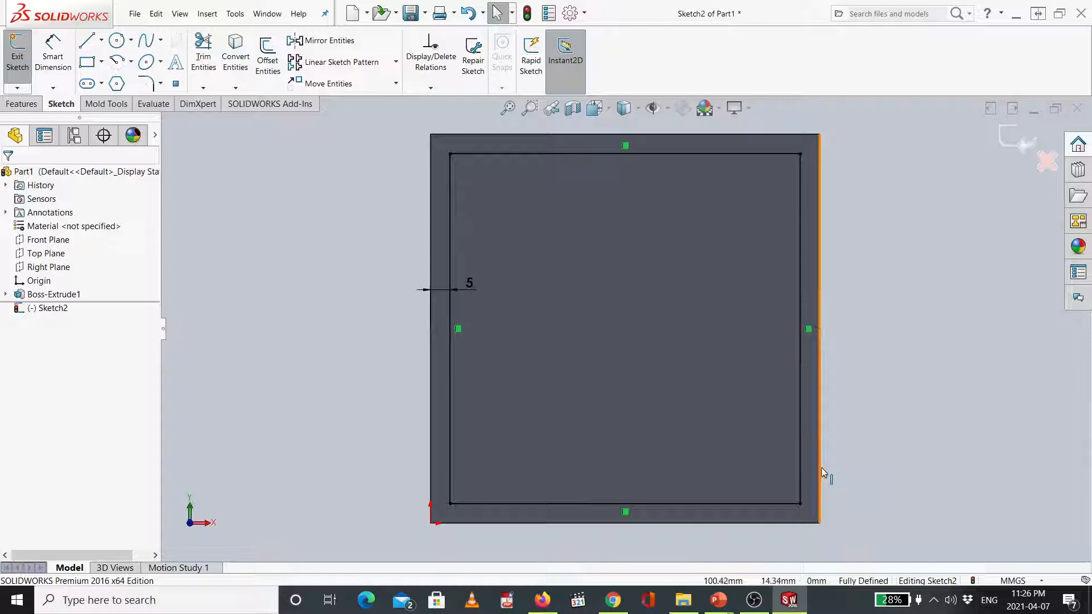
{"action": "left_click", "coordinate": [32, 109]}
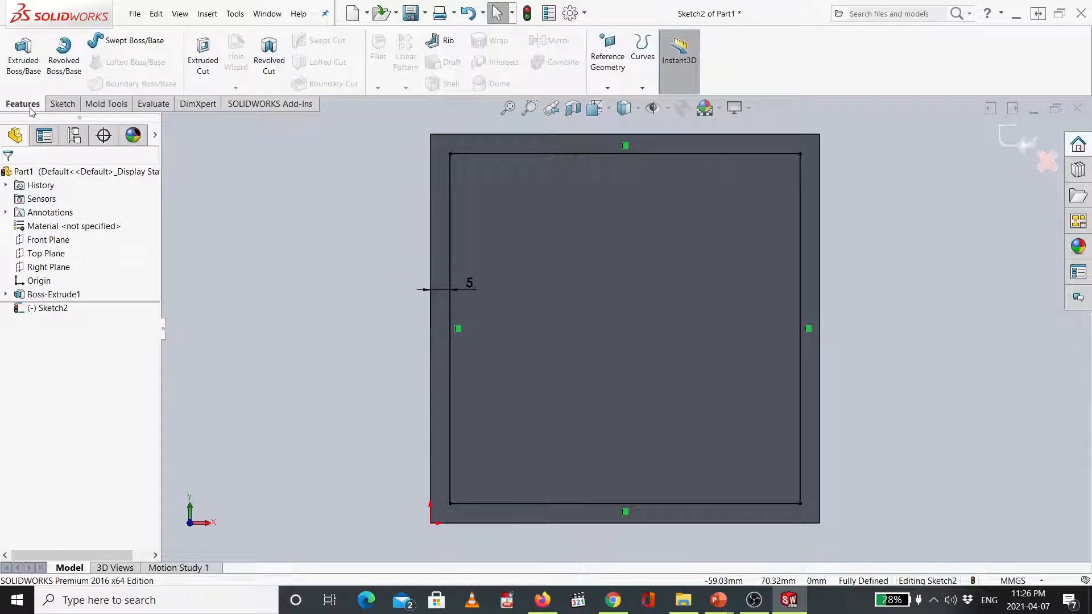
{"action": "key", "text": "ctrl+7"}
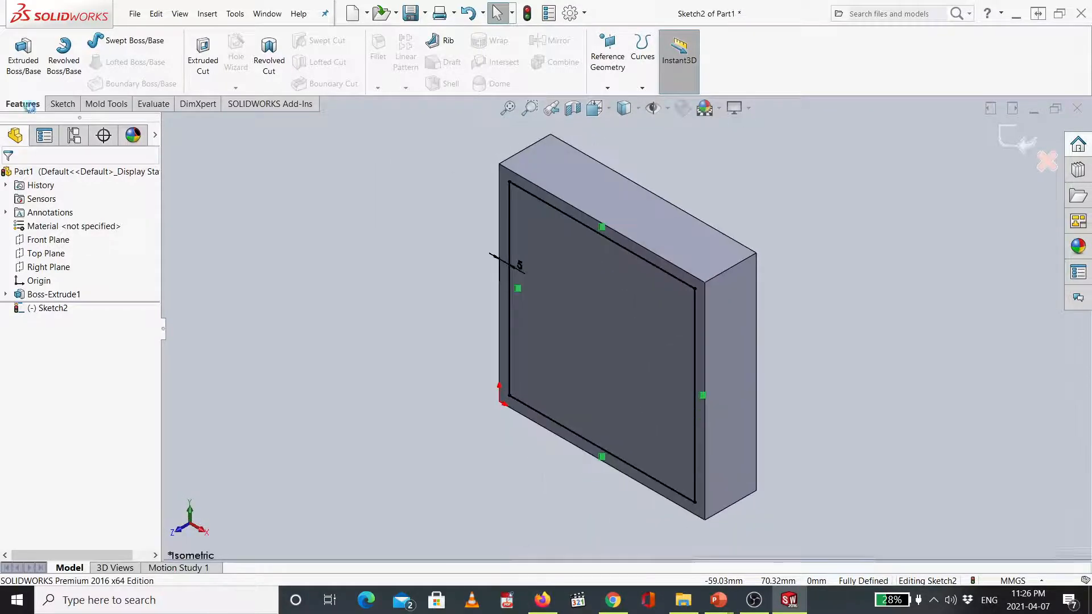
{"action": "left_click", "coordinate": [202, 67]}
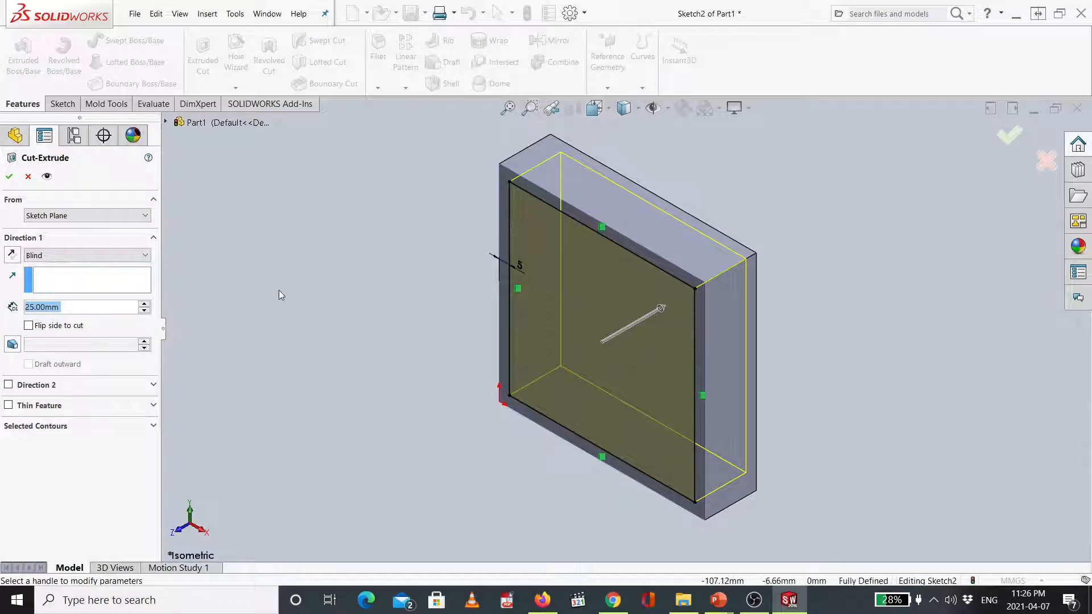
{"action": "left_click", "coordinate": [81, 307]}
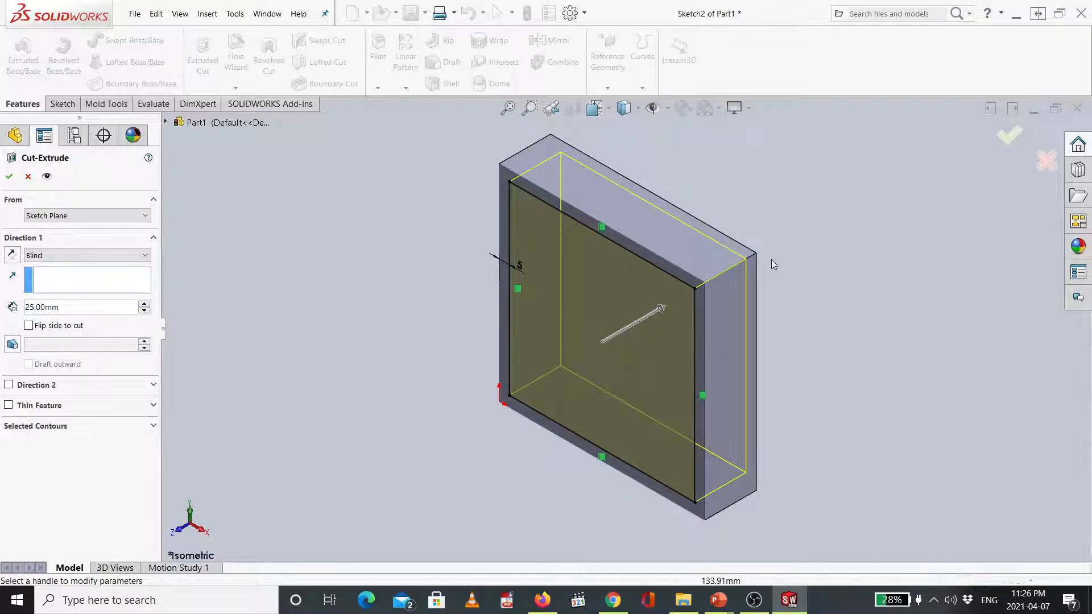
{"action": "key", "text": "ctrl+a"}
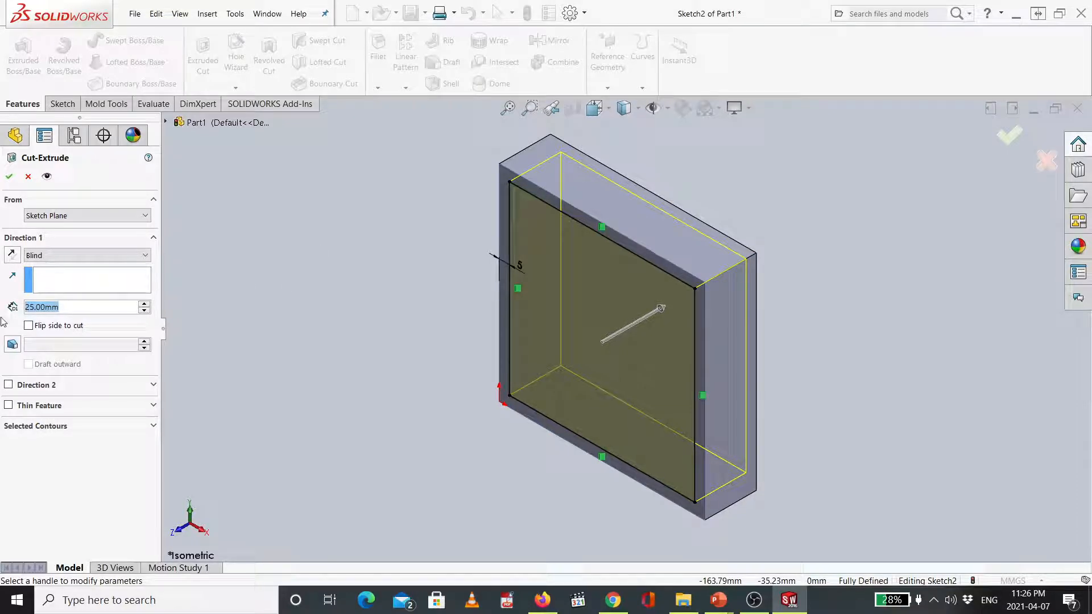
{"action": "type", "text": "20"}
{"action": "key", "text": "Return"}
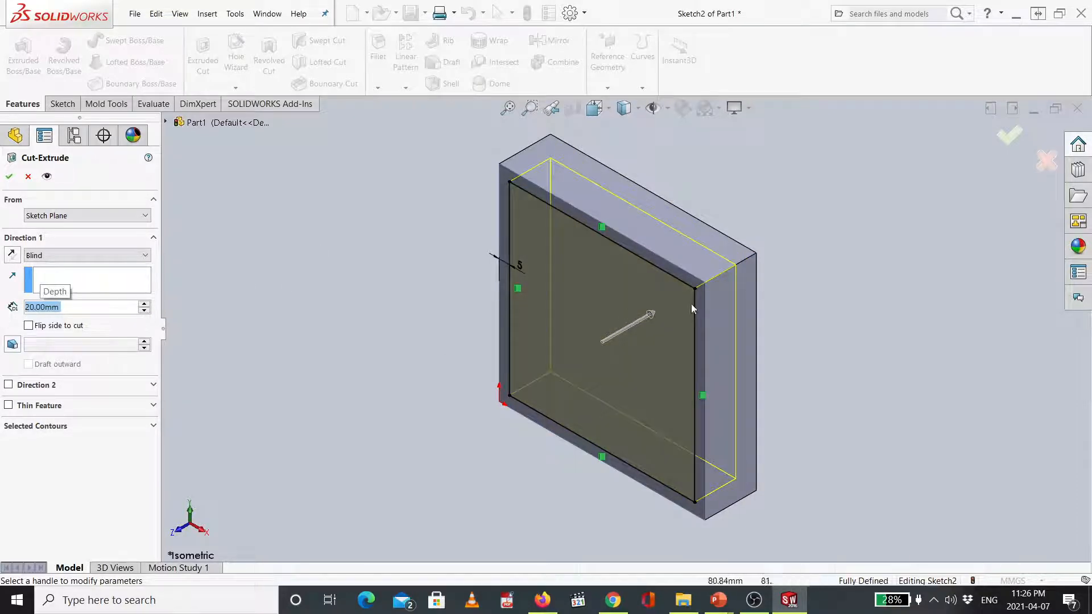
Step: Try cut depths of 30 mm and 25 mm in the preview and restore the depth to 20 mm
{"action": "middle_click_drag", "start_coordinate": [694, 305], "coordinate": [773, 295]}
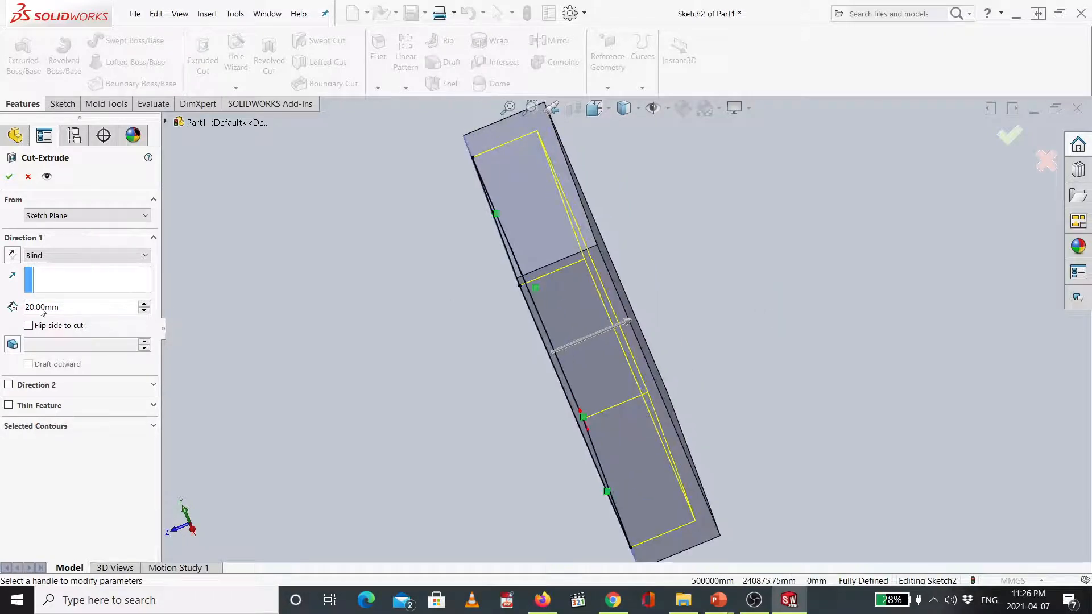
{"action": "left_click", "coordinate": [144, 305]}
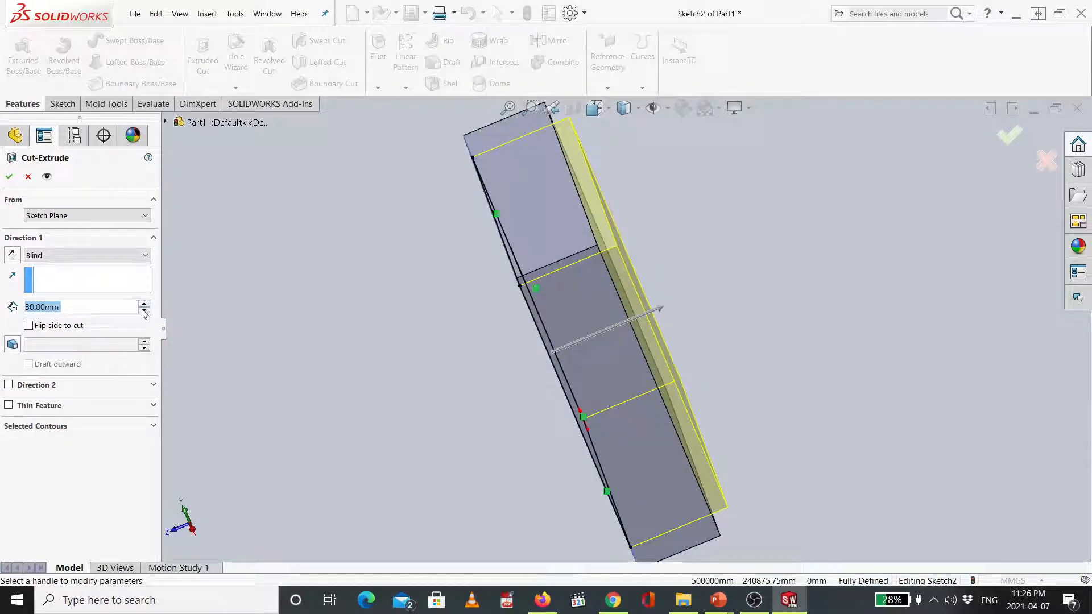
{"action": "left_click", "coordinate": [144, 311]}
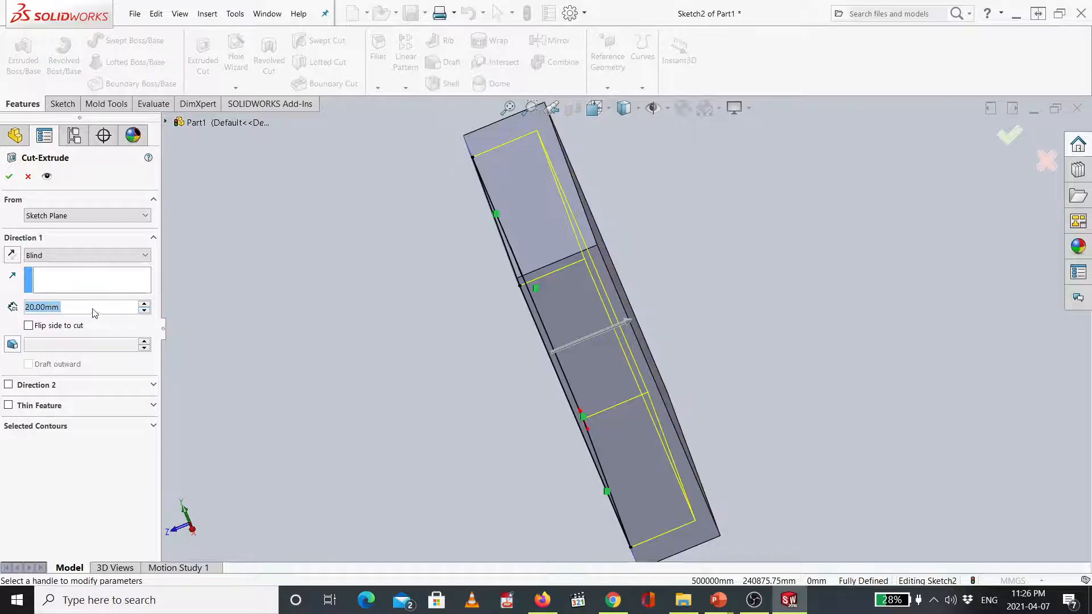
{"action": "type", "text": "25"}
{"action": "key", "text": "Return"}
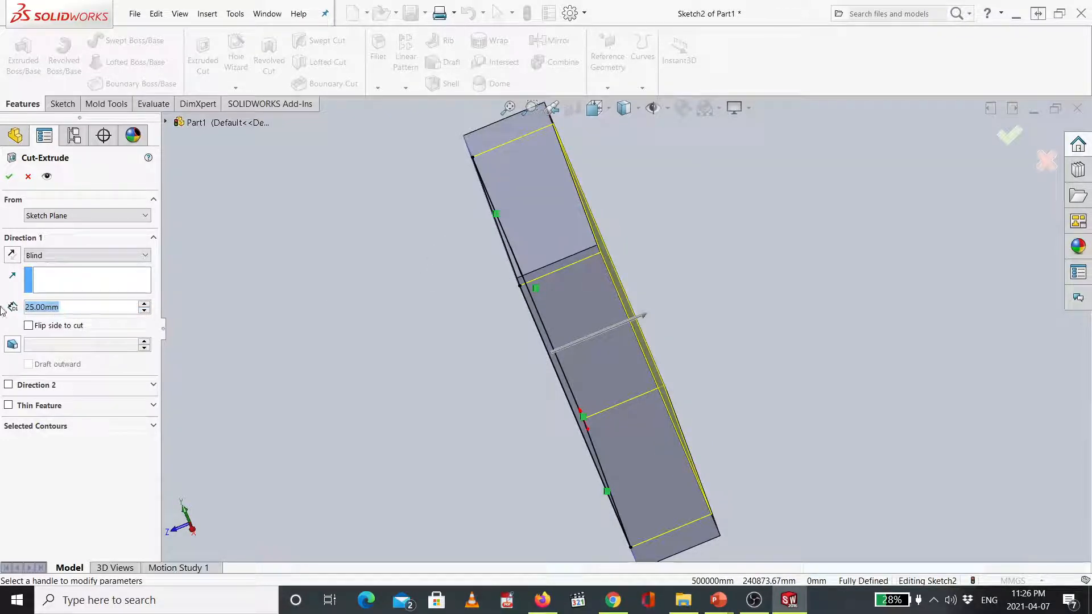
{"action": "type", "text": "20"}
{"action": "key", "text": "Return"}
Step: Accept the extruded cut to form the square pocket in the block
{"action": "middle_click_drag", "start_coordinate": [453, 350], "coordinate": [514, 365]}
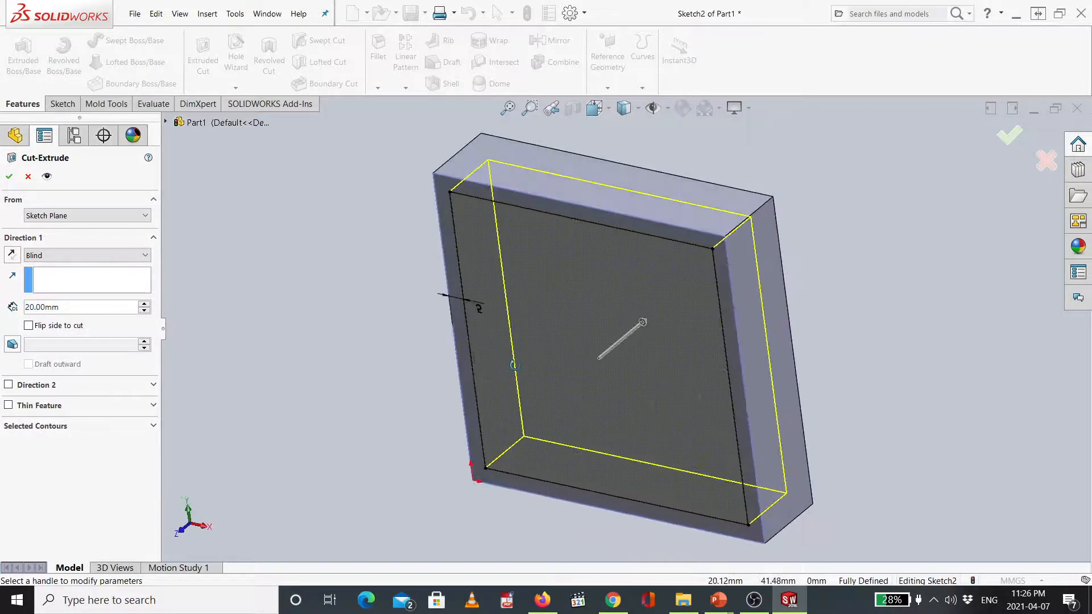
{"action": "left_click", "coordinate": [514, 364]}
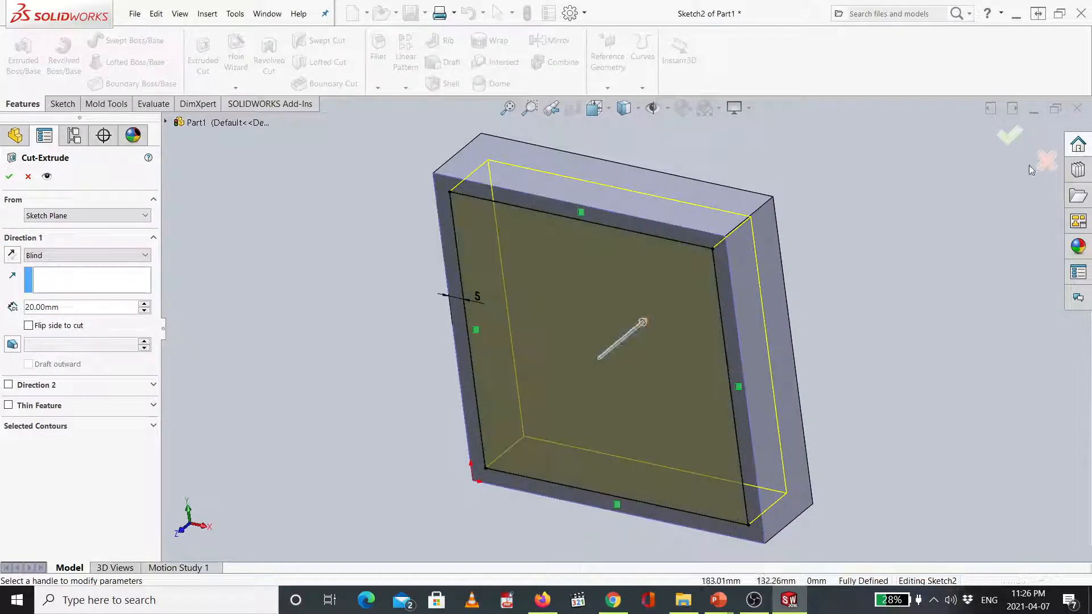
{"action": "left_click", "coordinate": [1012, 141]}
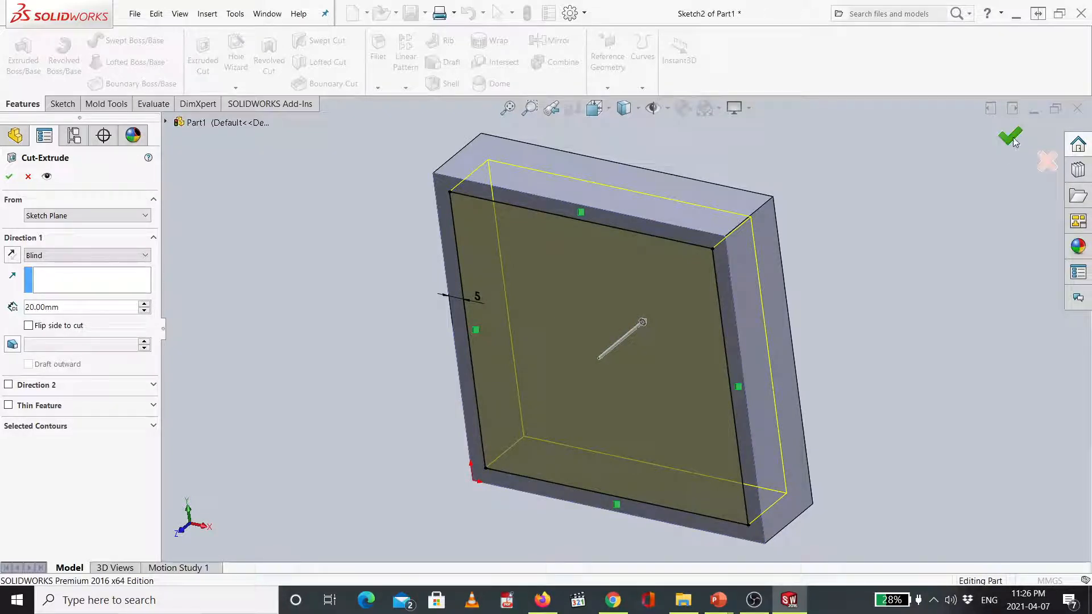
{"action": "key", "text": "ctrl+1"}
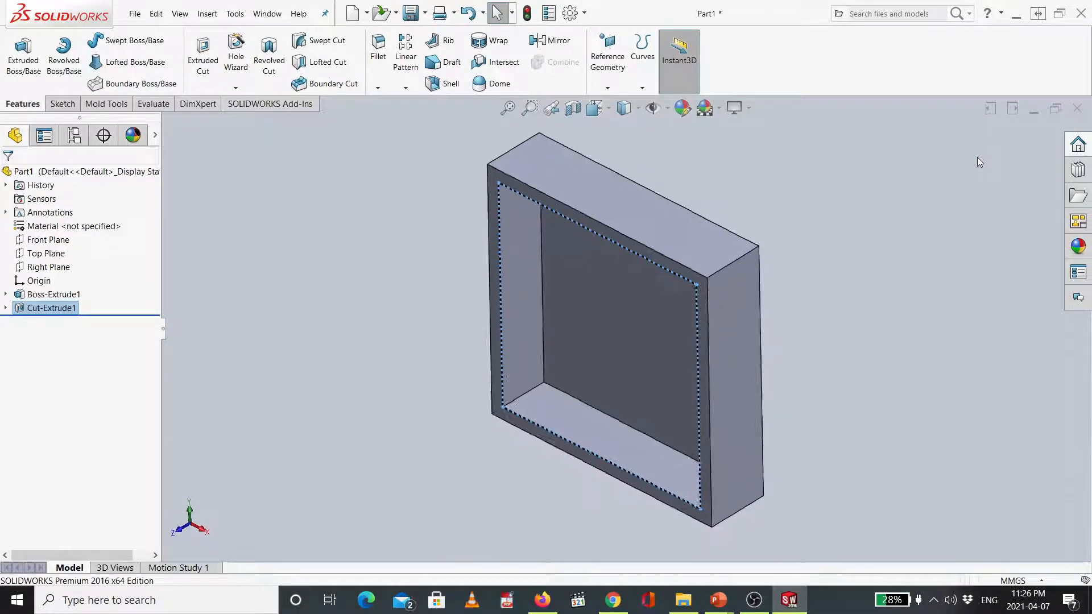
{"action": "key", "text": "ctrl+7"}
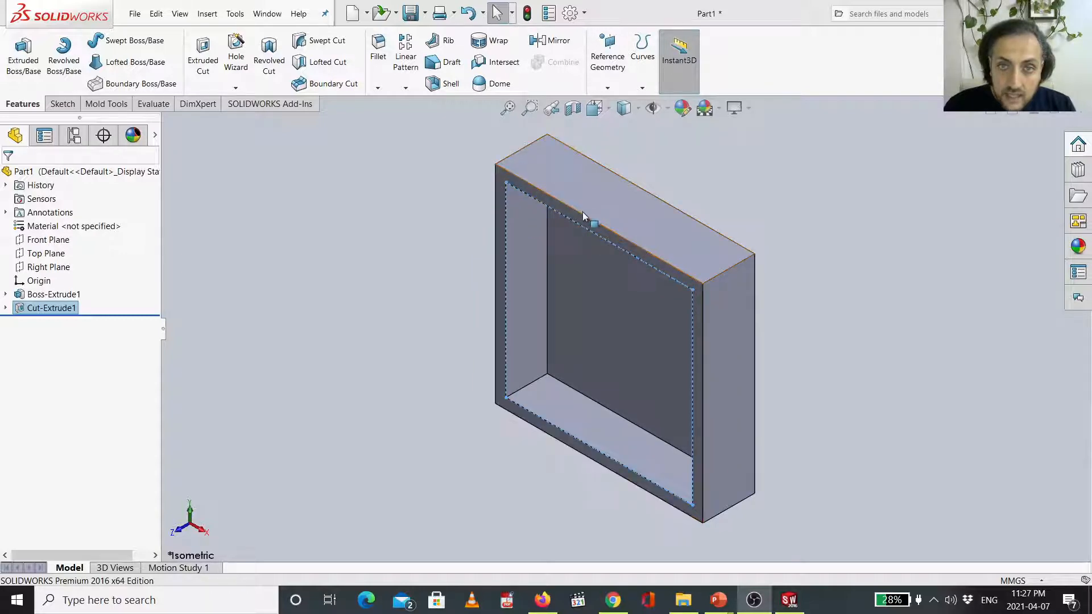
Step: Start a new sketch on the block's front rim face around the pocket
{"action": "left_click", "coordinate": [656, 261]}
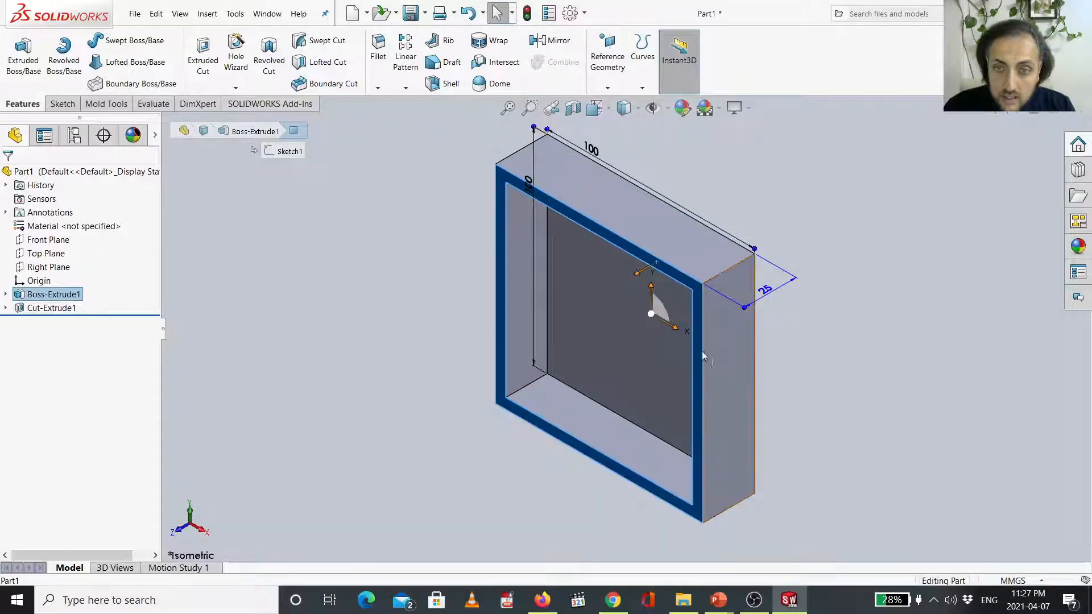
{"action": "right_click", "coordinate": [697, 294]}
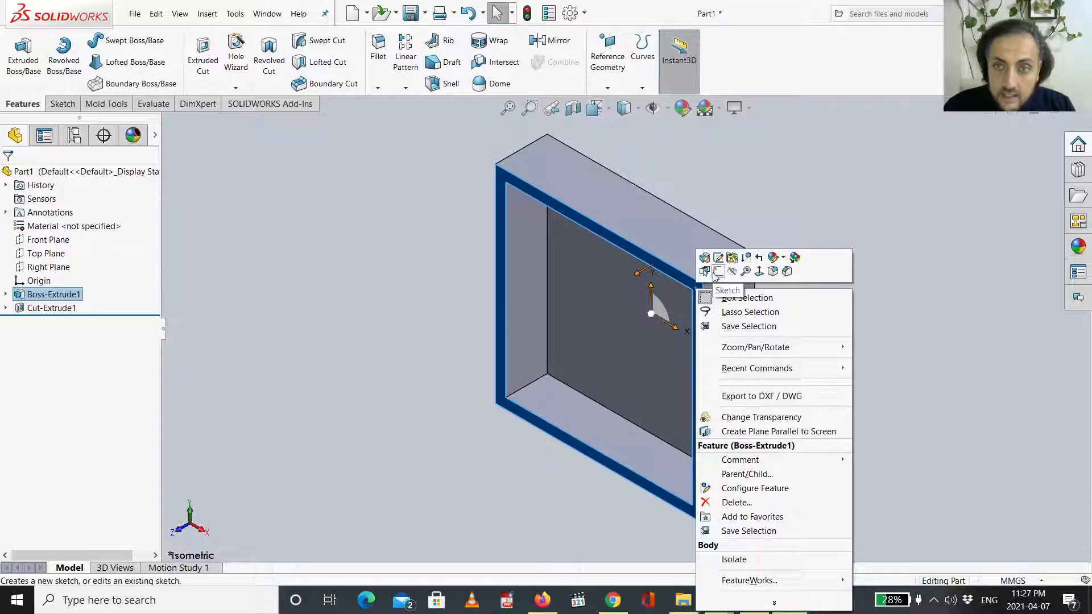
{"action": "left_click", "coordinate": [714, 273]}
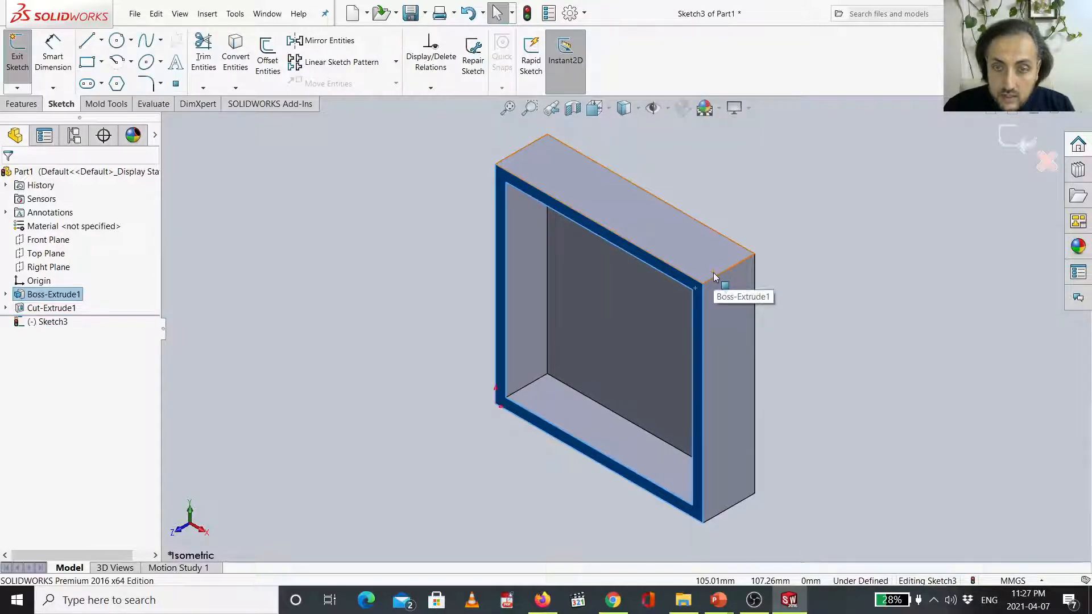
{"action": "key", "text": "ctrl+8"}
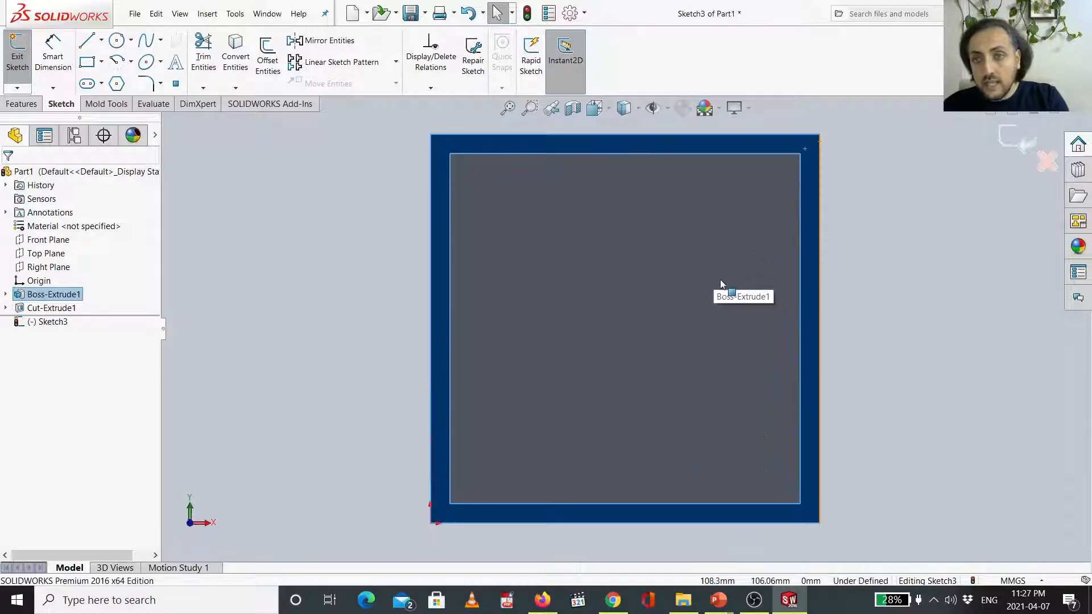
{"action": "key", "text": "ctrl+7"}
{"action": "key", "text": "ctrl+8"}
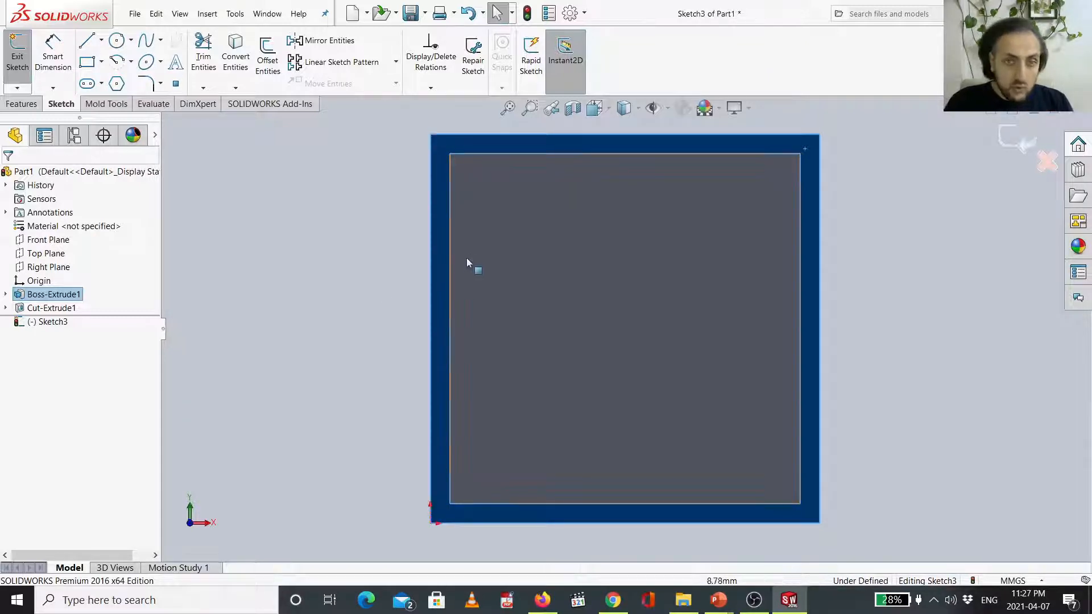
Step: Convert the pocket's two opposite vertical inner edges into sketch lines
{"action": "left_click", "coordinate": [449, 309]}
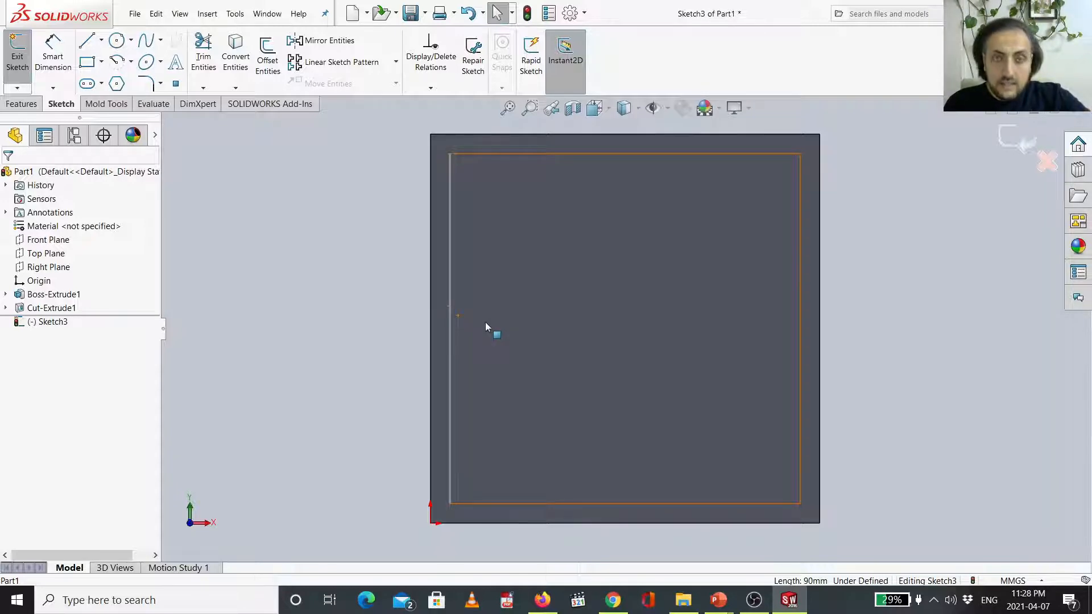
{"action": "left_click", "coordinate": [800, 322], "text": "ctrl"}
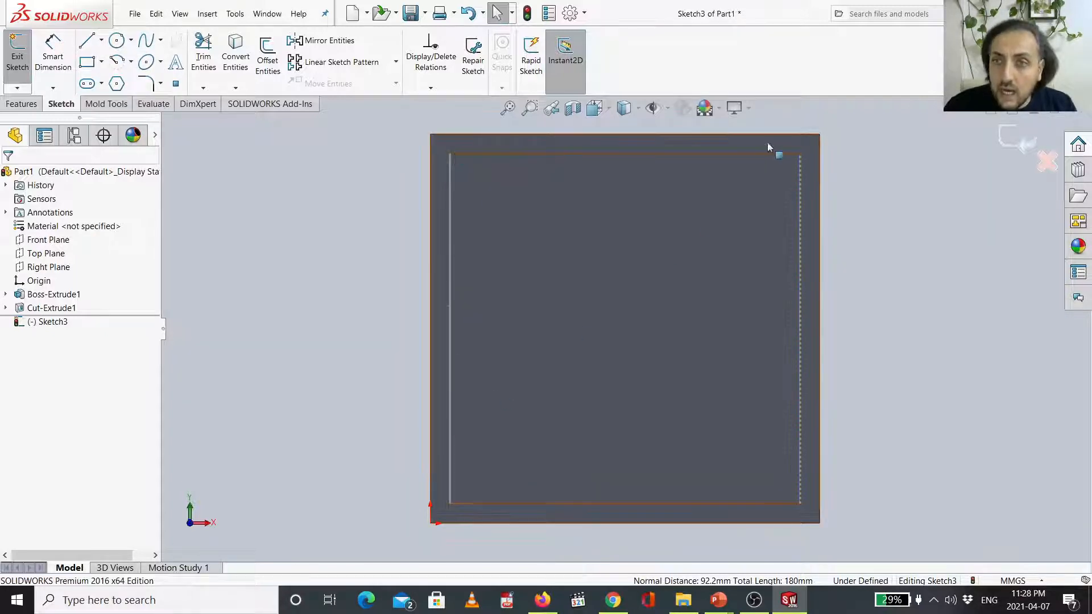
{"action": "left_click", "coordinate": [244, 50]}
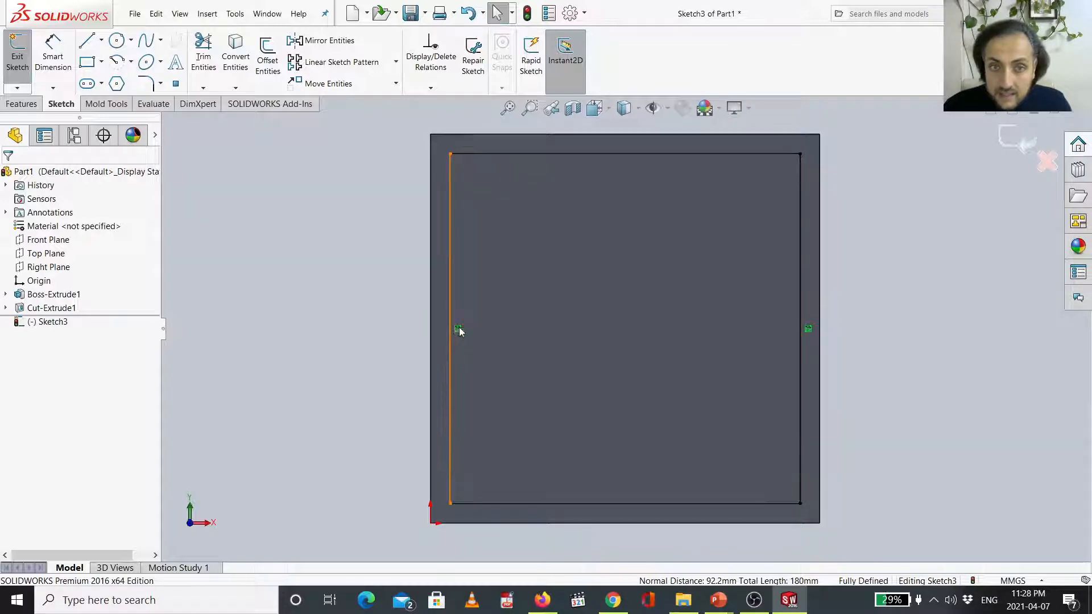
{"action": "scroll", "coordinate": [817, 337], "scroll_direction": "up", "scroll_amount": 3}
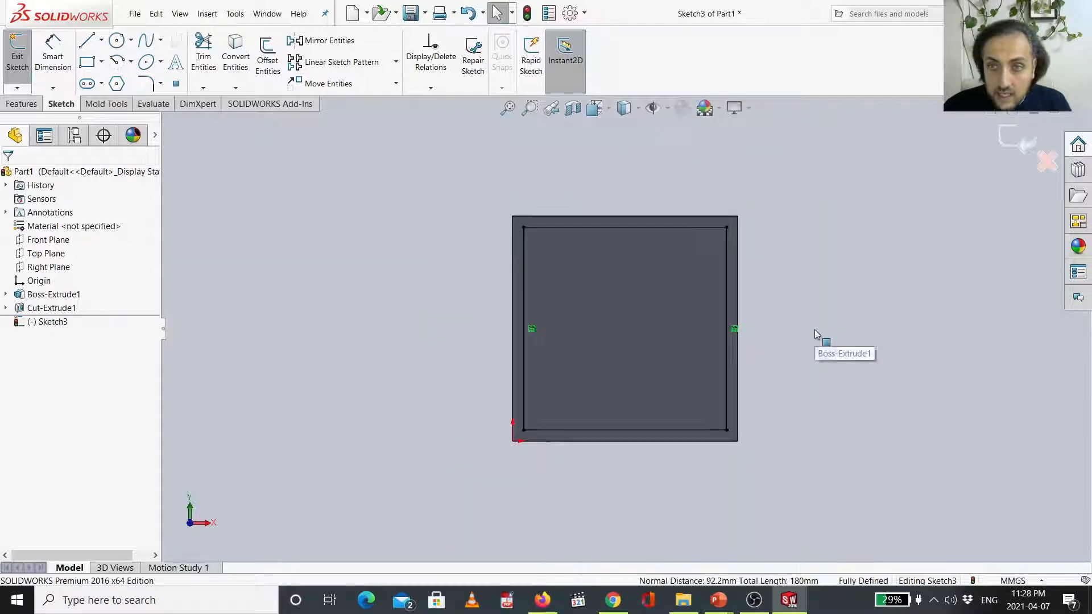
{"action": "scroll", "coordinate": [756, 333], "scroll_direction": "down", "scroll_amount": 6}
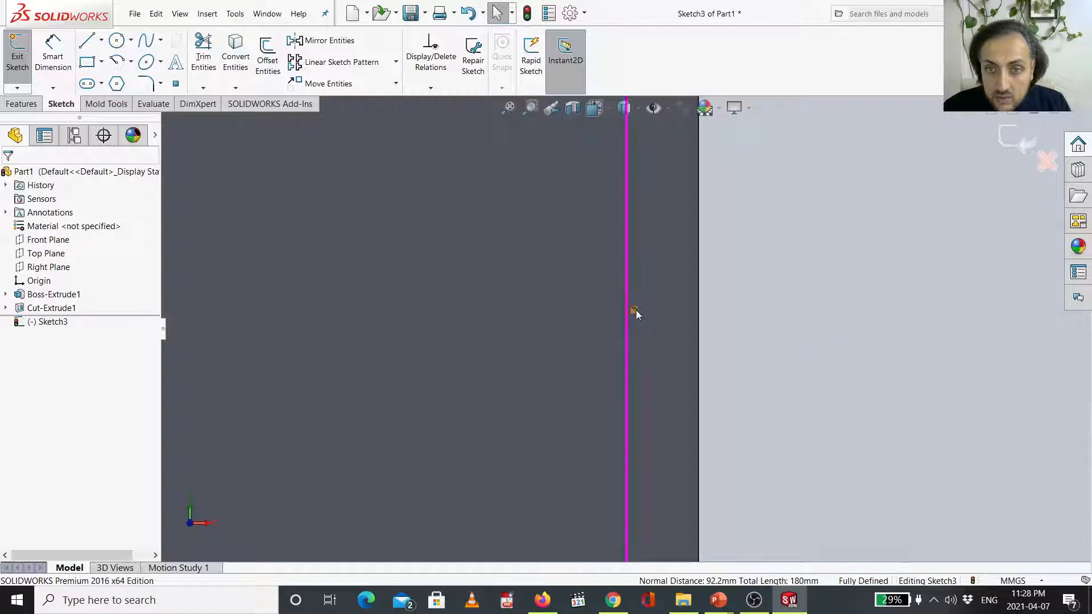
{"action": "scroll", "coordinate": [632, 318], "scroll_direction": "up", "scroll_amount": 5}
{"action": "scroll", "coordinate": [341, 319], "scroll_direction": "up", "scroll_amount": 1}
{"action": "scroll", "coordinate": [332, 314], "scroll_direction": "down", "scroll_amount": 1}
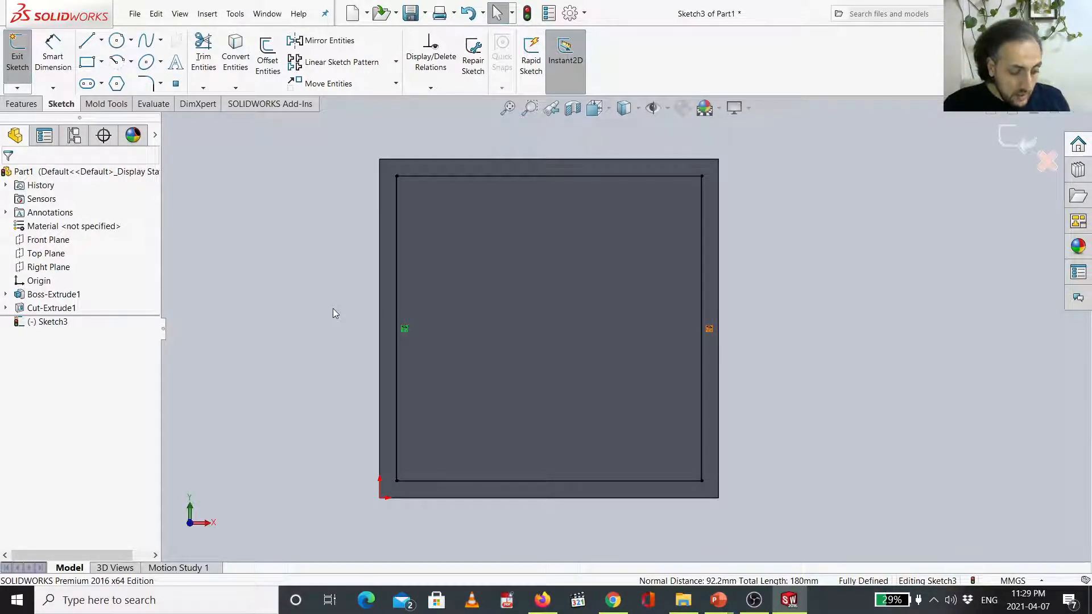
Step: Draw a horizontal centerline across the pocket between the midpoints of the two converted vertical lines
{"action": "left_click", "coordinate": [102, 44]}
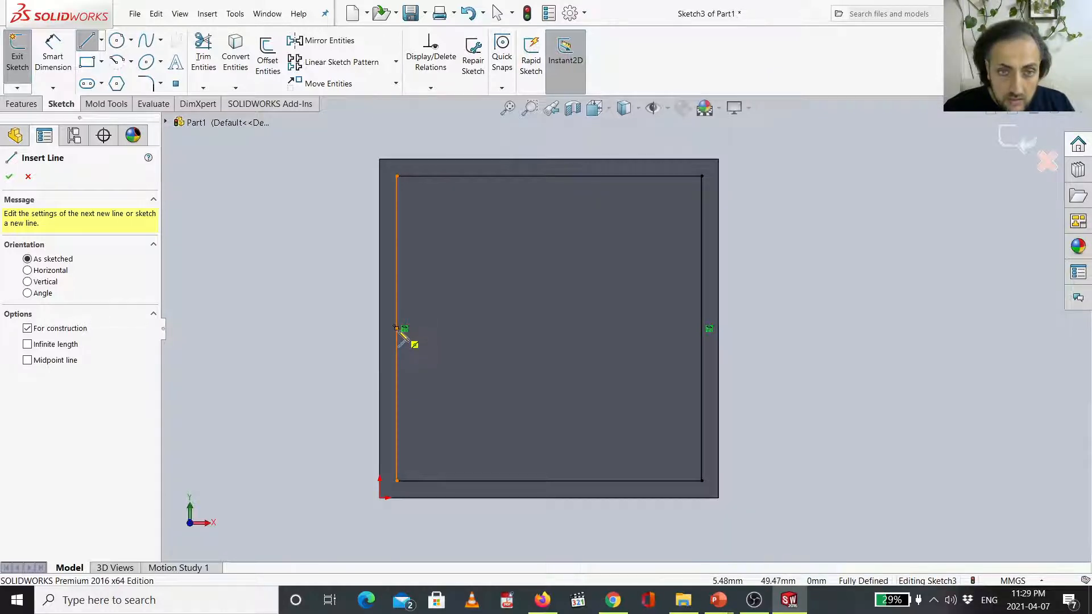
{"action": "left_click", "coordinate": [398, 329]}
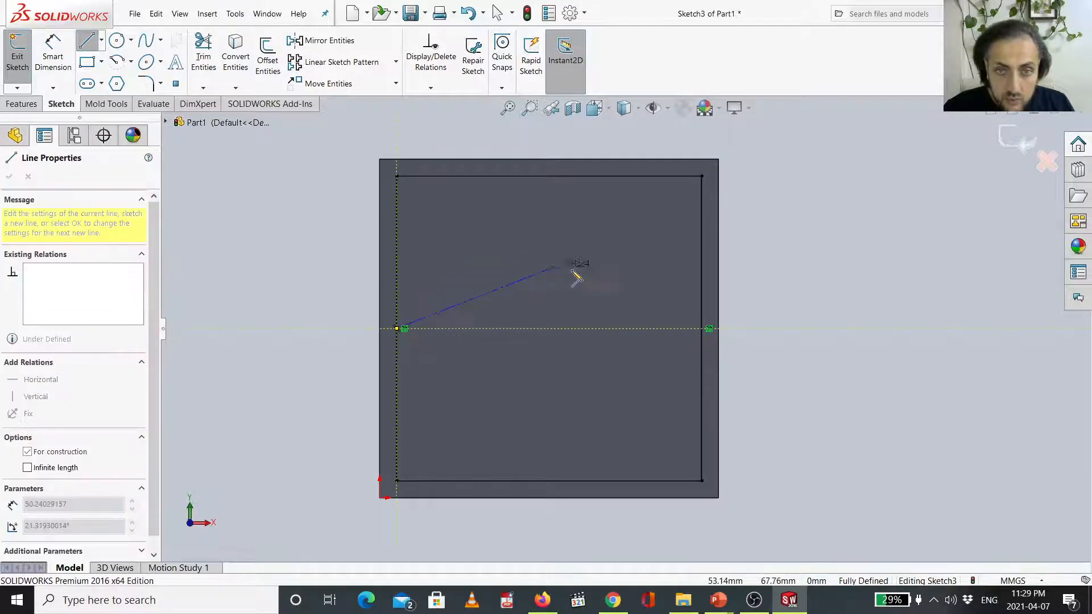
{"action": "left_click", "coordinate": [702, 329]}
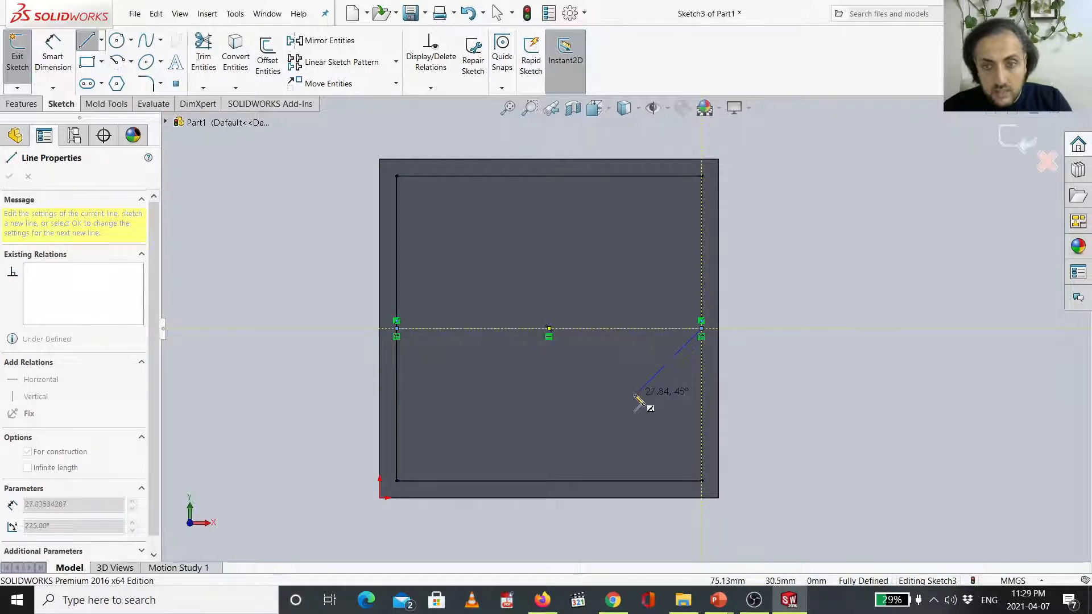
{"action": "key", "text": "Escape"}
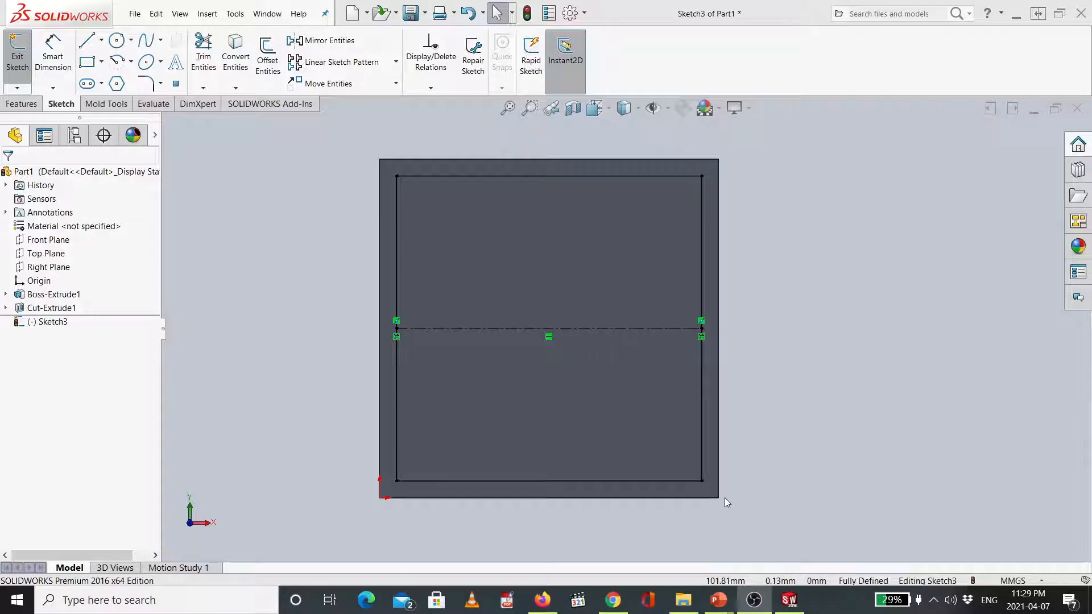
Step: Offset the horizontal centerline 15 mm bi-directionally to create the rib's upper and lower boundary lines
{"action": "left_click", "coordinate": [579, 329]}
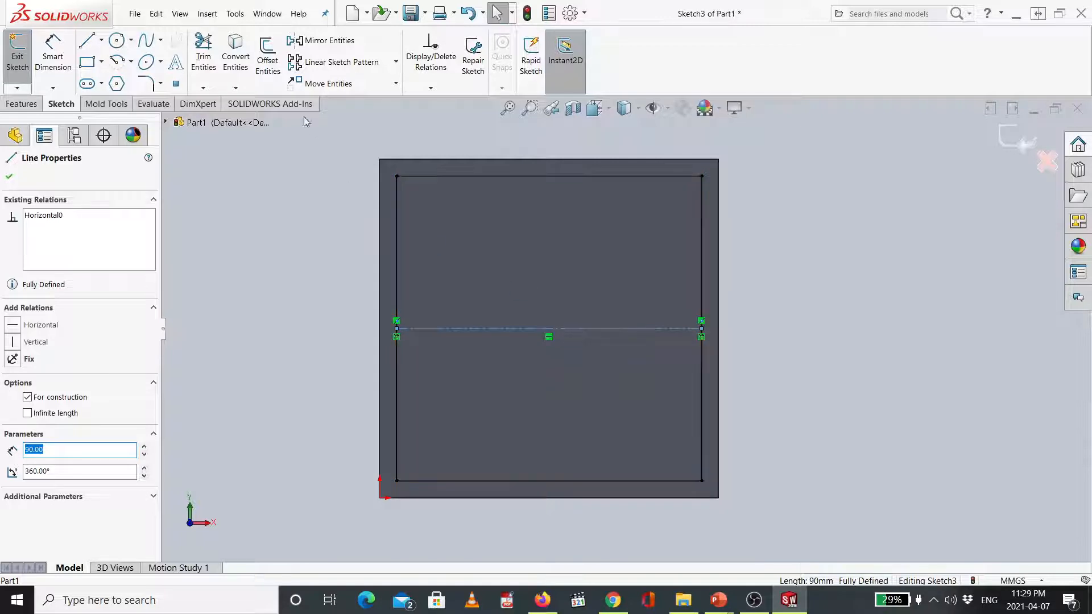
{"action": "left_click", "coordinate": [276, 47]}
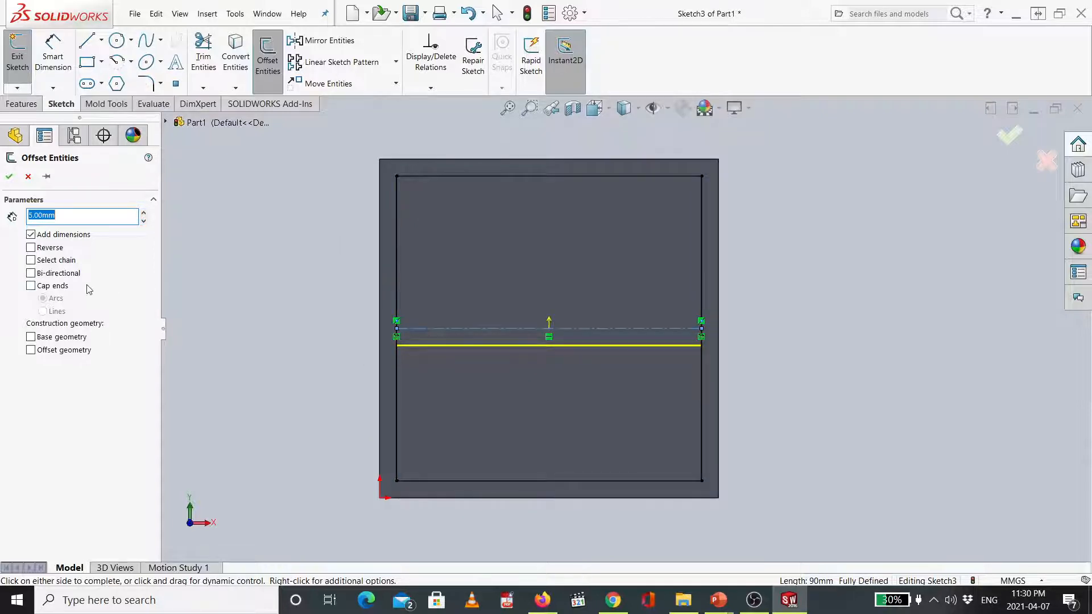
{"action": "left_click", "coordinate": [31, 273]}
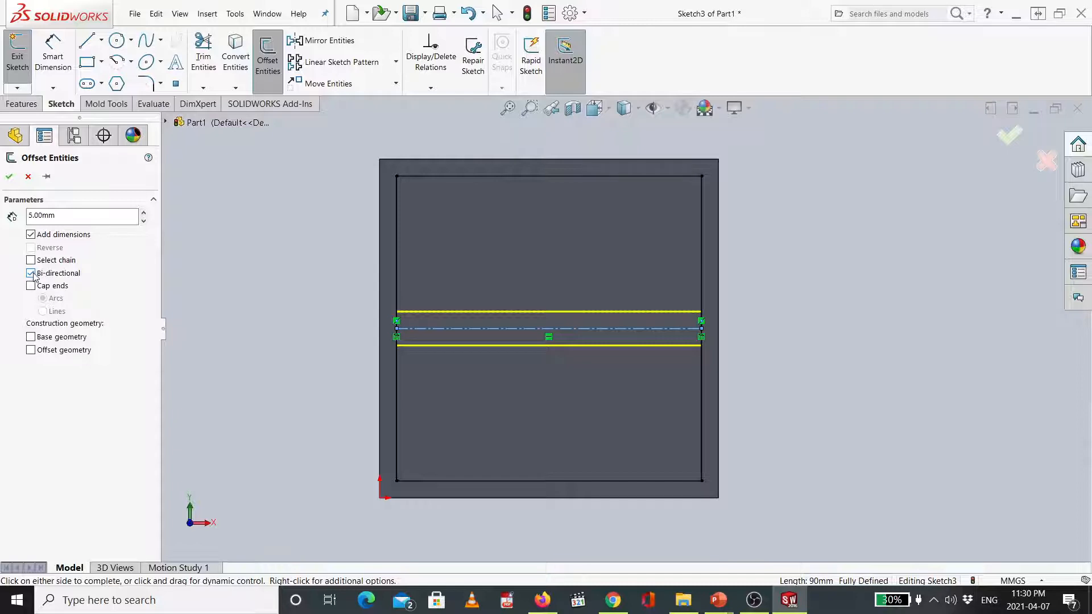
{"action": "left_click", "coordinate": [31, 274]}
{"action": "left_click", "coordinate": [32, 273]}
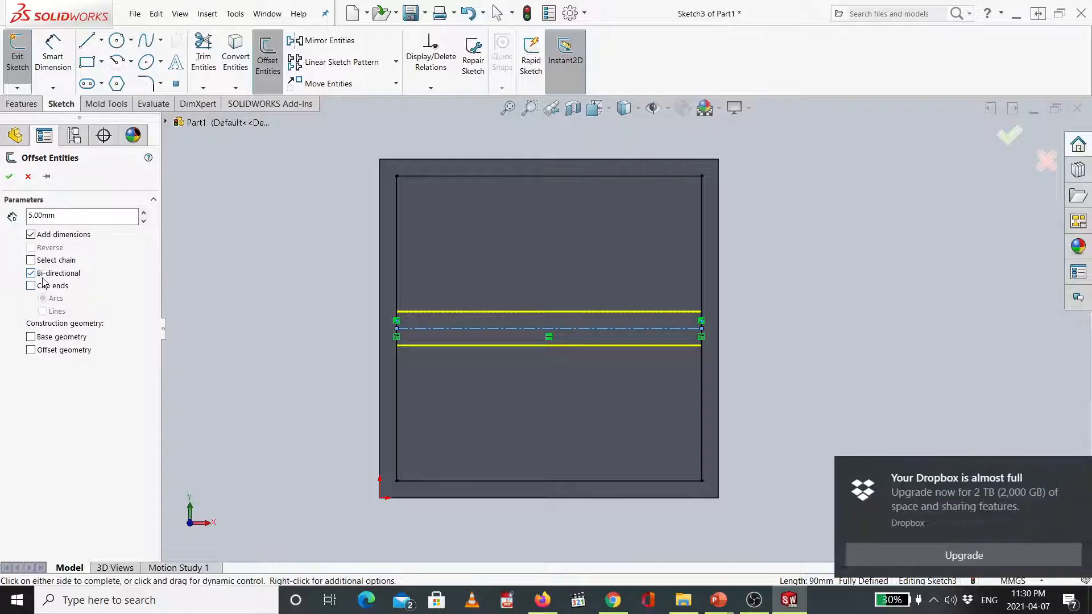
{"action": "left_click", "coordinate": [32, 273]}
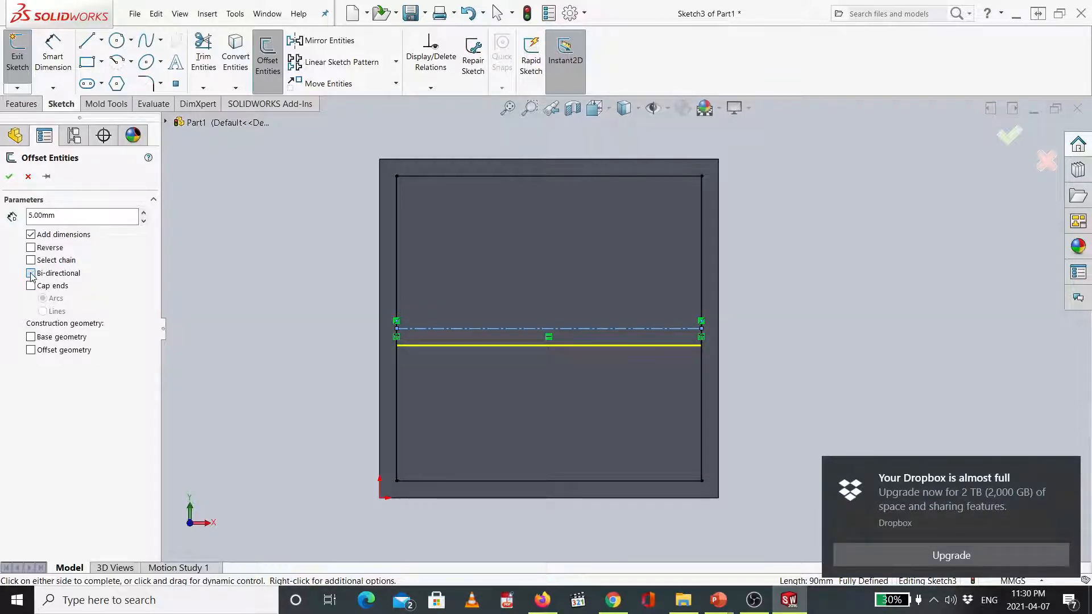
{"action": "left_click", "coordinate": [31, 273]}
{"action": "left_click", "coordinate": [1068, 470]}
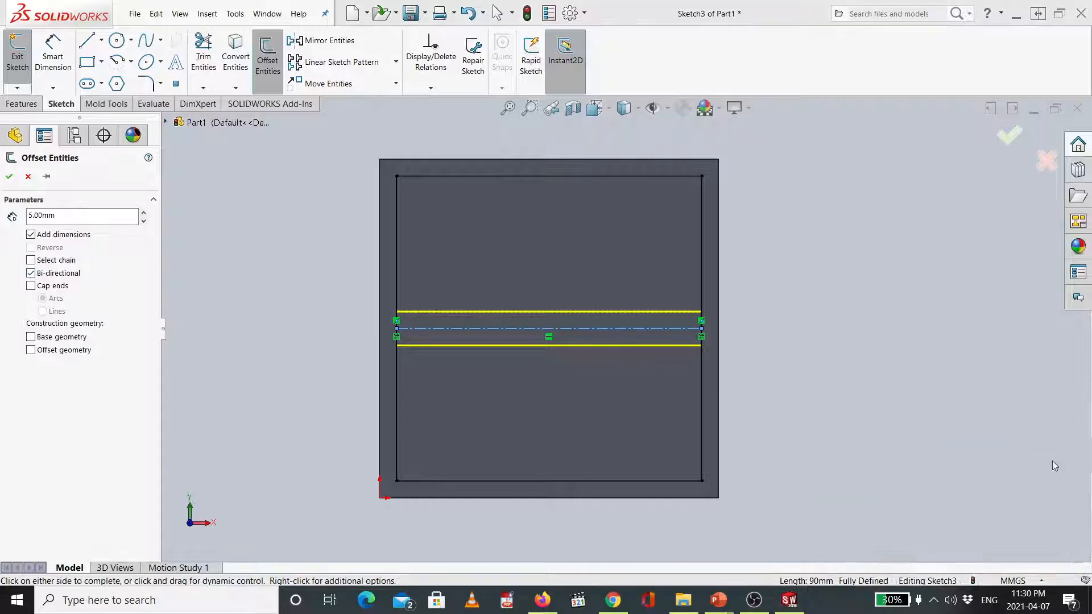
{"action": "left_click", "coordinate": [97, 220]}
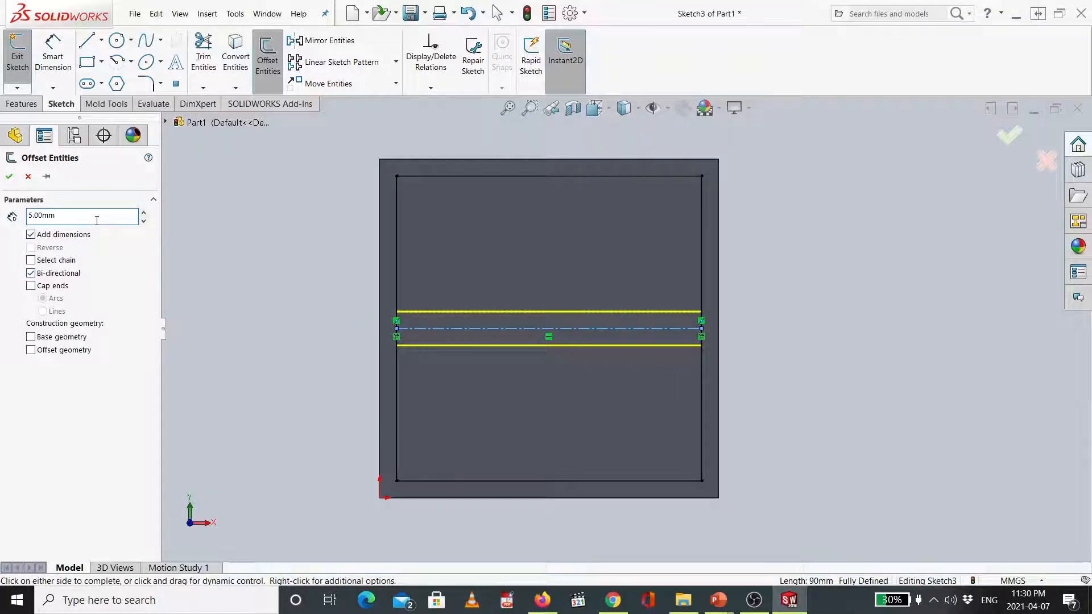
{"action": "left_click_drag", "start_coordinate": [97, 220], "coordinate": [23, 216]}
{"action": "type", "text": "15"}
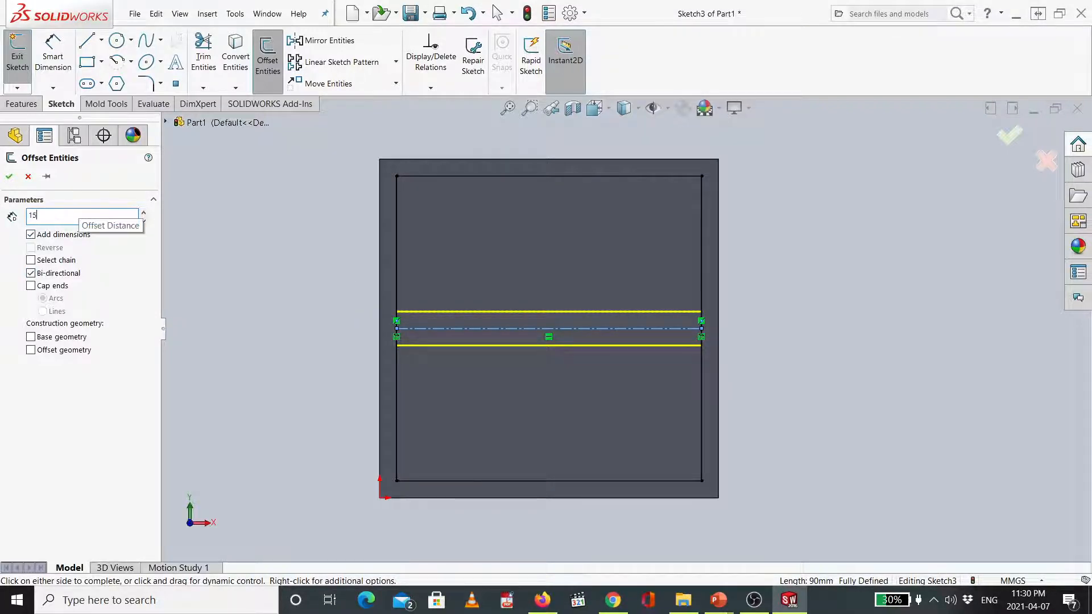
{"action": "key", "text": "Return"}
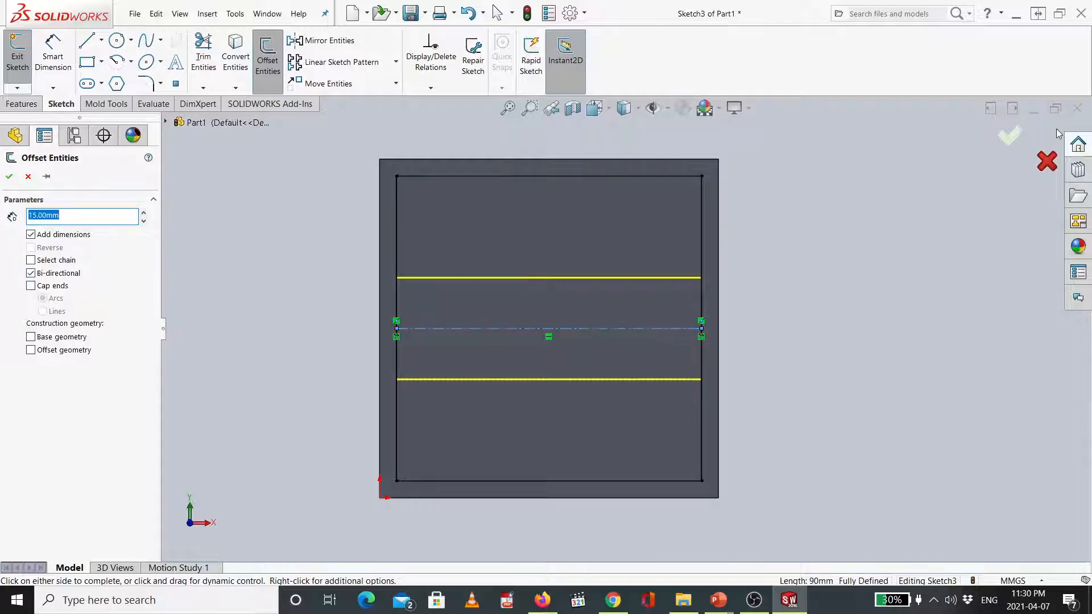
{"action": "left_click", "coordinate": [1012, 137]}
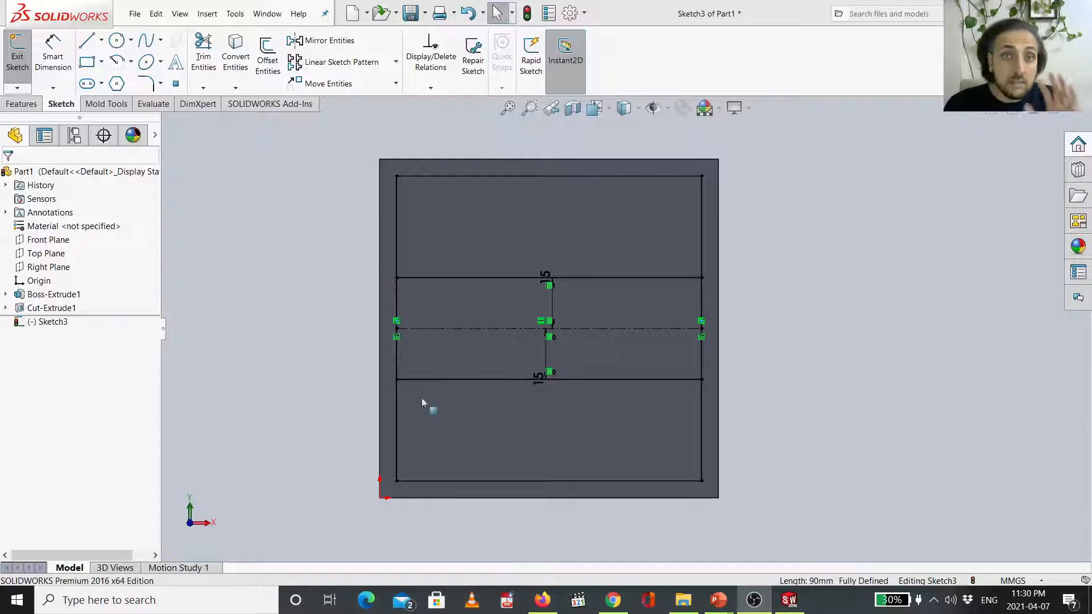
{"action": "left_click", "coordinate": [397, 203]}
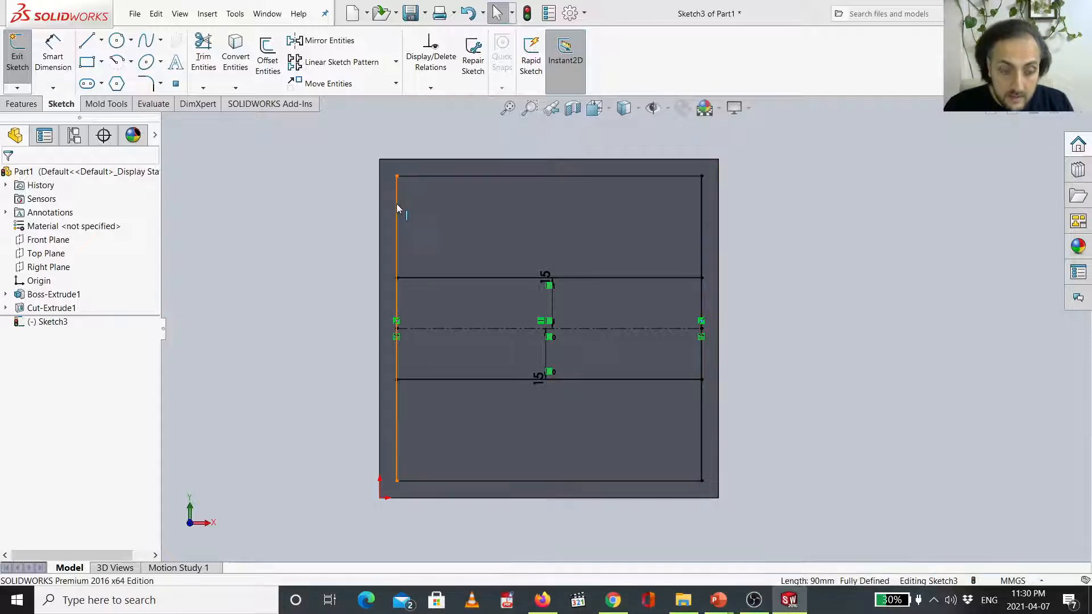
{"action": "left_click", "coordinate": [463, 278], "text": "ctrl"}
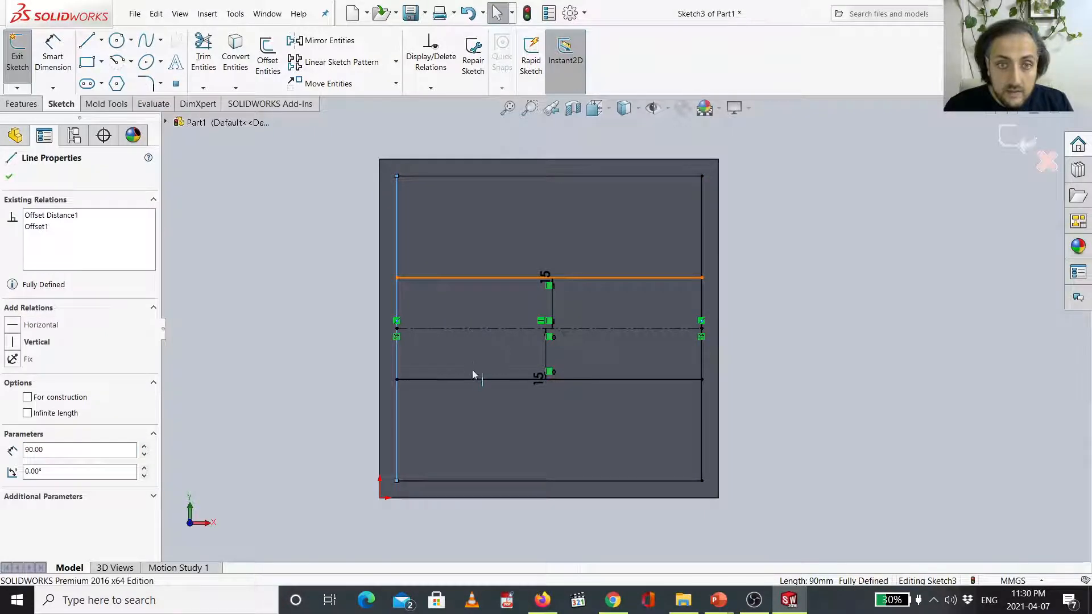
{"action": "left_click", "coordinate": [702, 290], "text": "ctrl"}
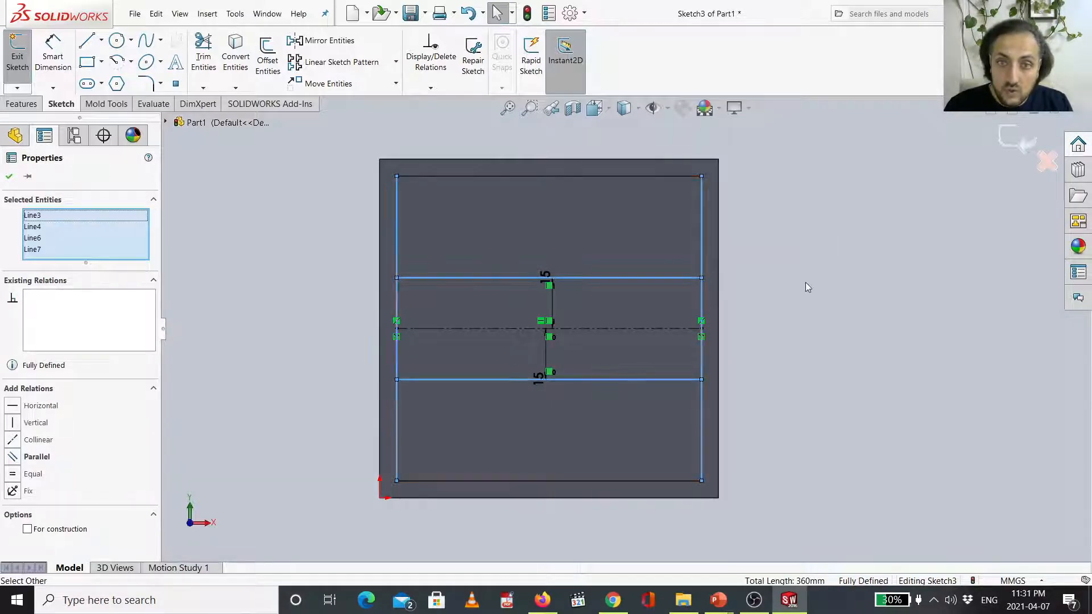
{"action": "left_click", "coordinate": [806, 283]}
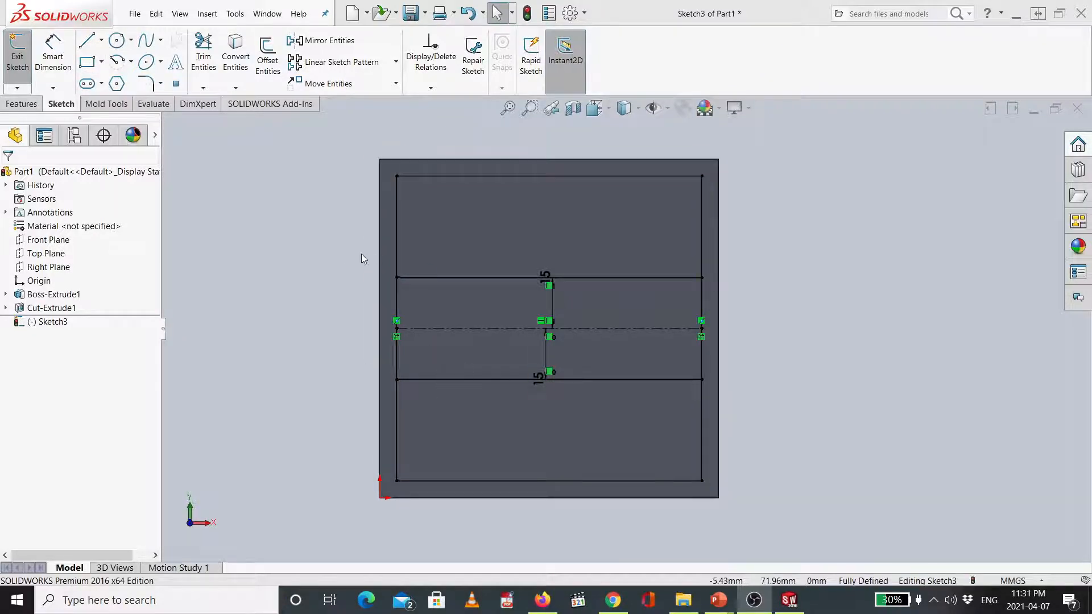
Step: Trim the converted vertical lines beyond the two offset lines using Trim to closest, allowing the midpoint relations to be deleted
{"action": "left_click", "coordinate": [204, 57]}
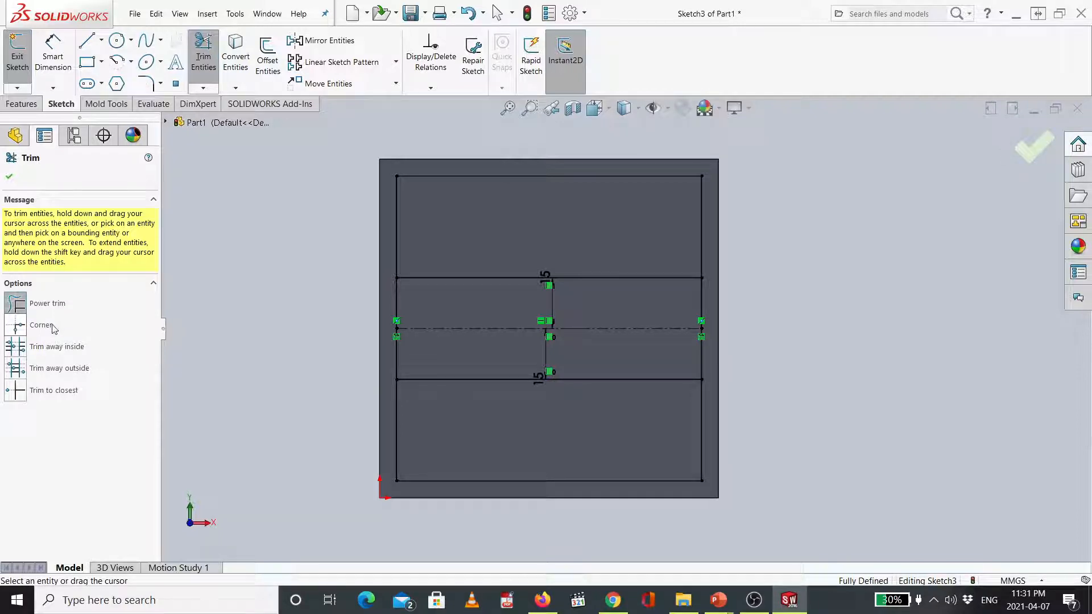
{"action": "left_click", "coordinate": [16, 392]}
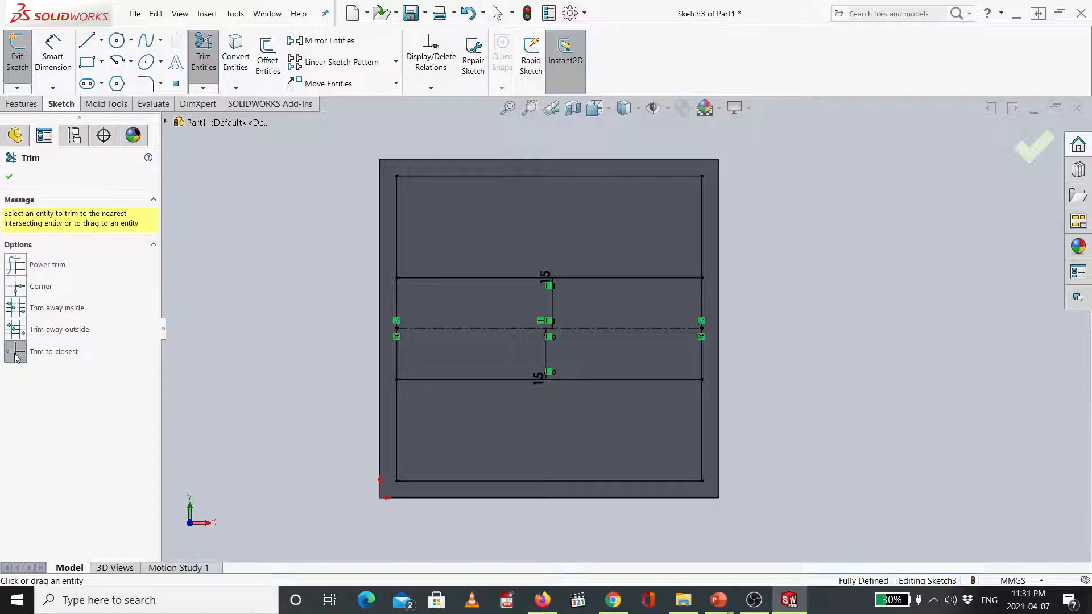
{"action": "left_click", "coordinate": [398, 238]}
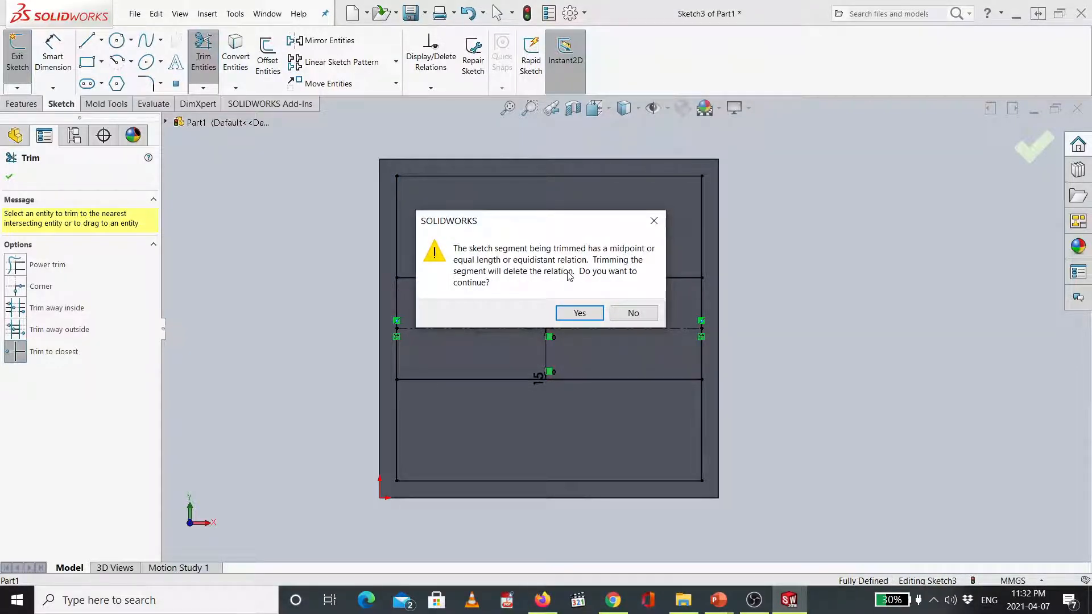
{"action": "left_click", "coordinate": [579, 311]}
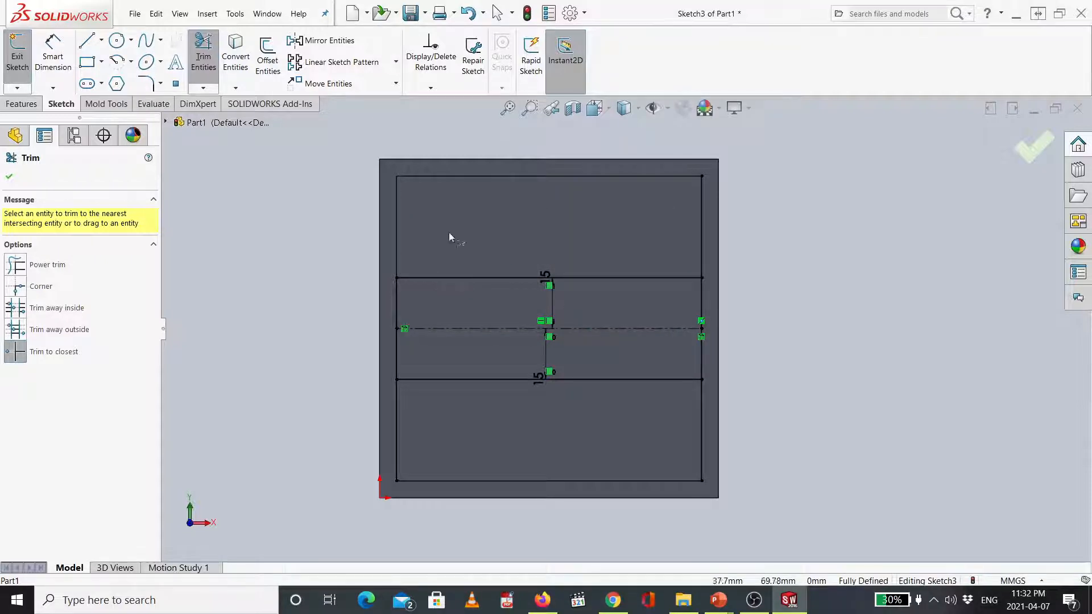
{"action": "left_click", "coordinate": [704, 223]}
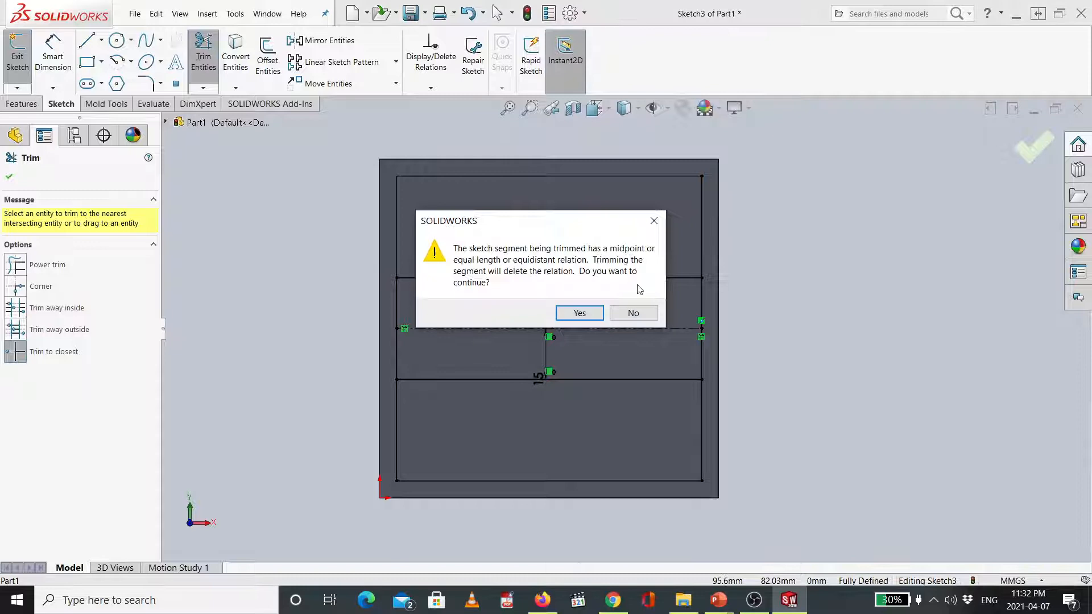
{"action": "left_click", "coordinate": [582, 312]}
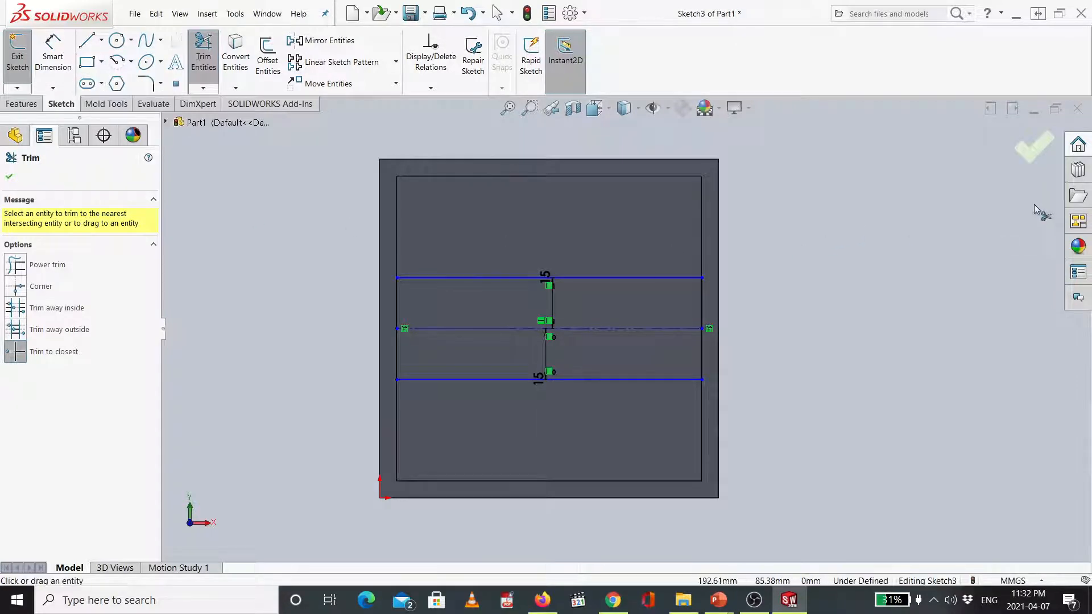
{"action": "left_click", "coordinate": [1030, 156]}
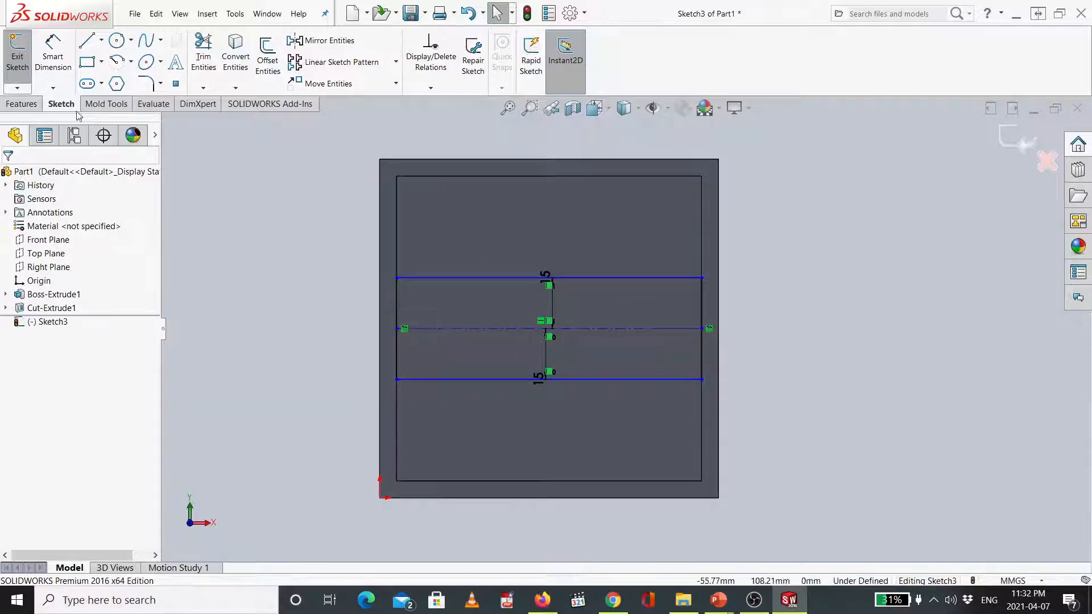
Step: Start an extruded boss from the central rib profile with a trial blind depth of 13 mm
{"action": "left_click", "coordinate": [23, 105]}
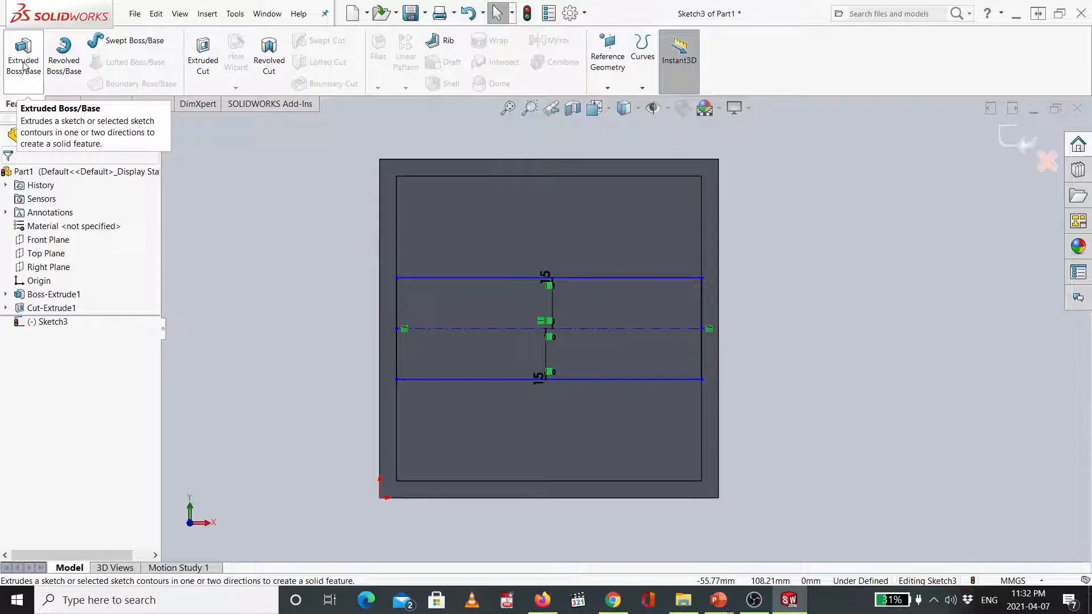
{"action": "left_click", "coordinate": [34, 70]}
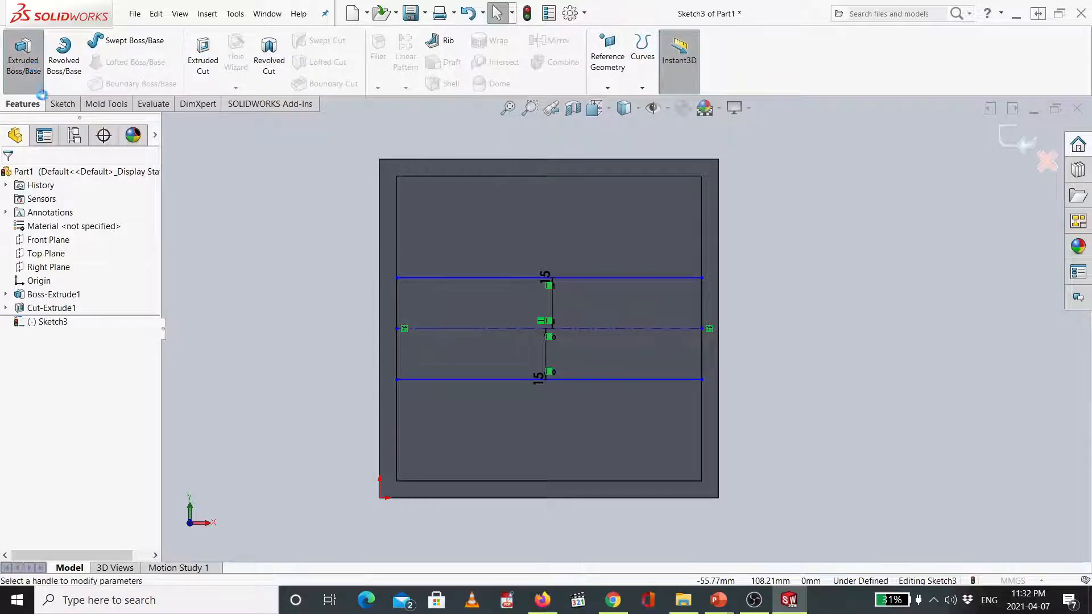
{"action": "middle_click_drag", "start_coordinate": [794, 317], "coordinate": [733, 387]}
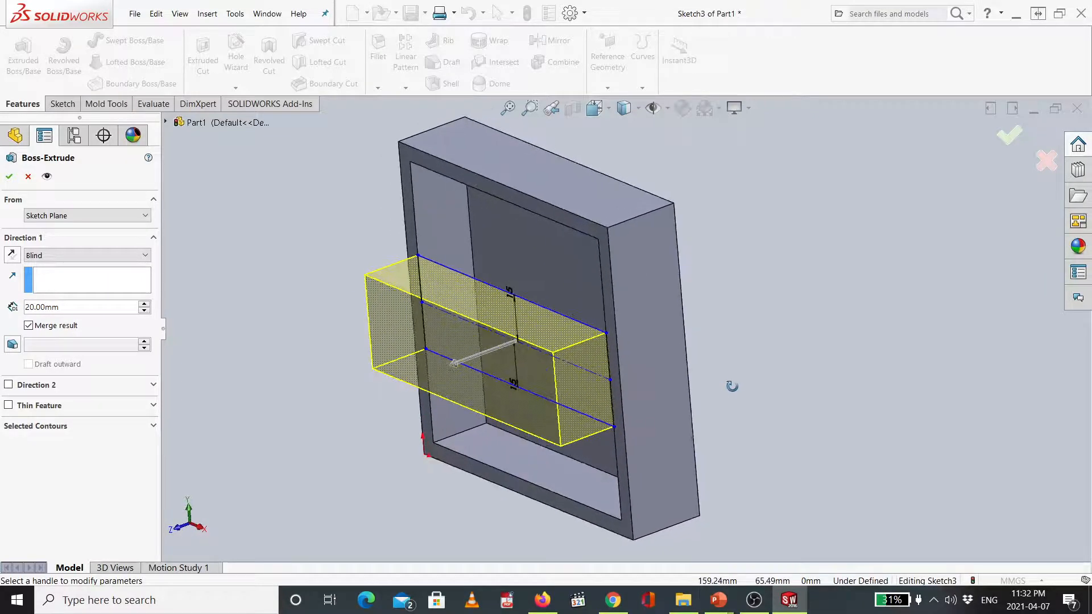
{"action": "left_click", "coordinate": [455, 364]}
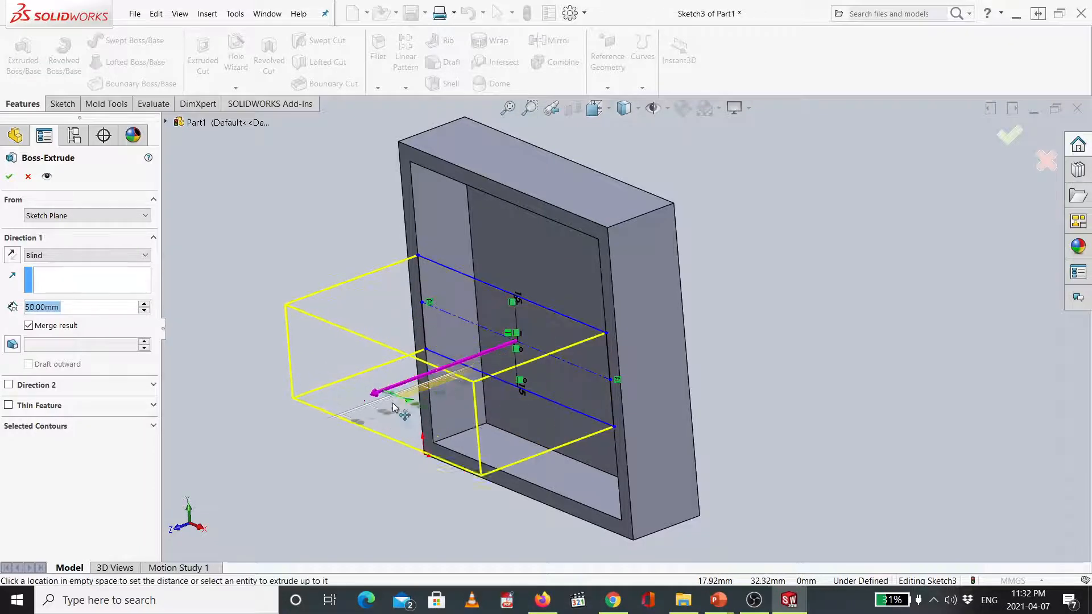
{"action": "left_click", "coordinate": [475, 366]}
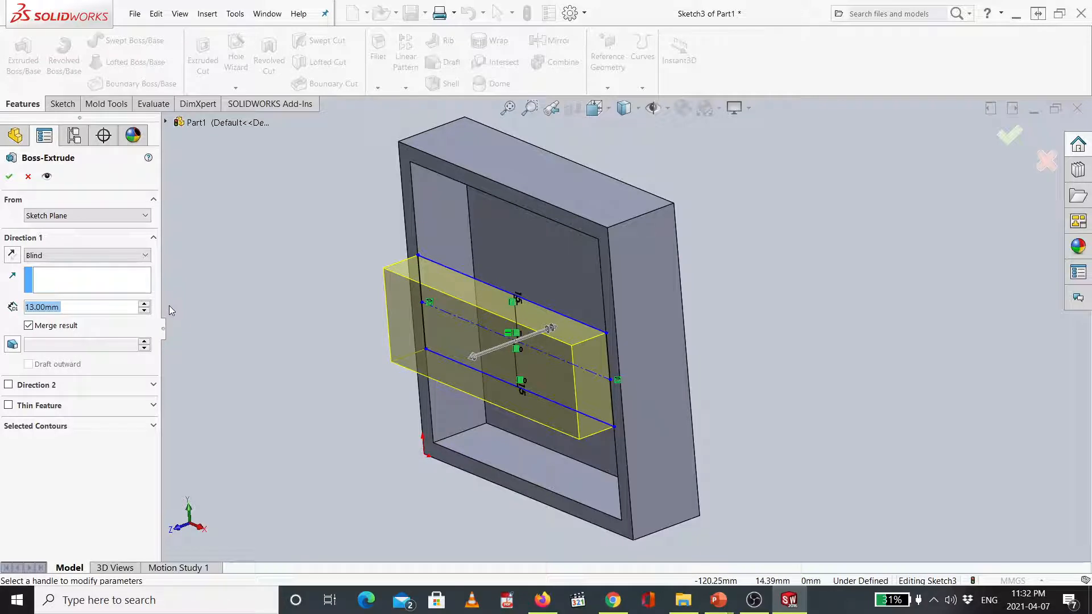
Step: Reverse the rib extrusion into the pocket, set its blind depth to 5 mm and accept the feature
{"action": "left_click", "coordinate": [13, 255]}
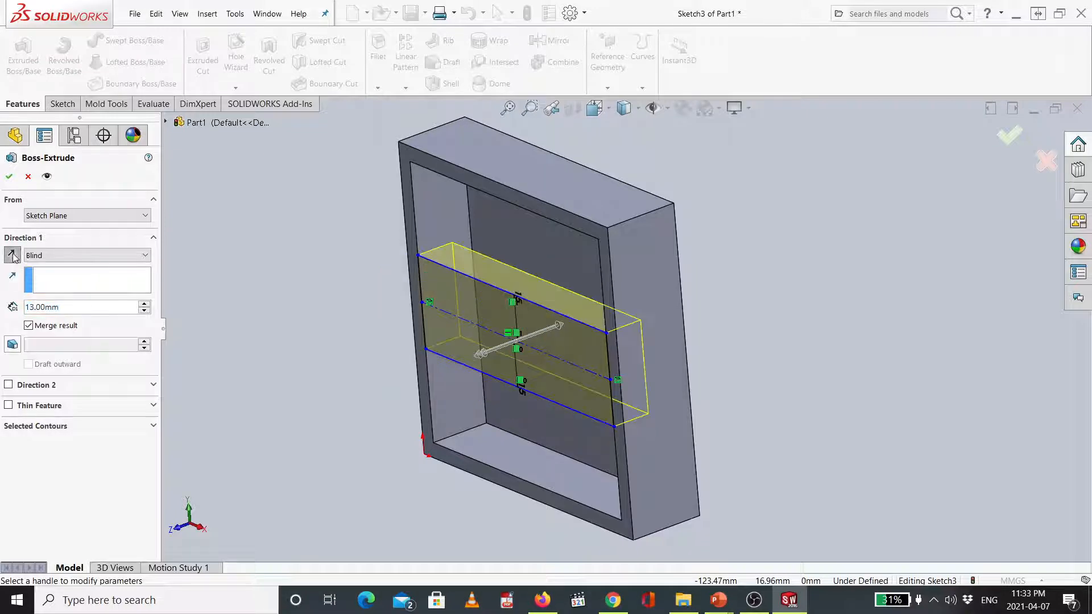
{"action": "left_click", "coordinate": [13, 255]}
{"action": "left_click", "coordinate": [13, 255]}
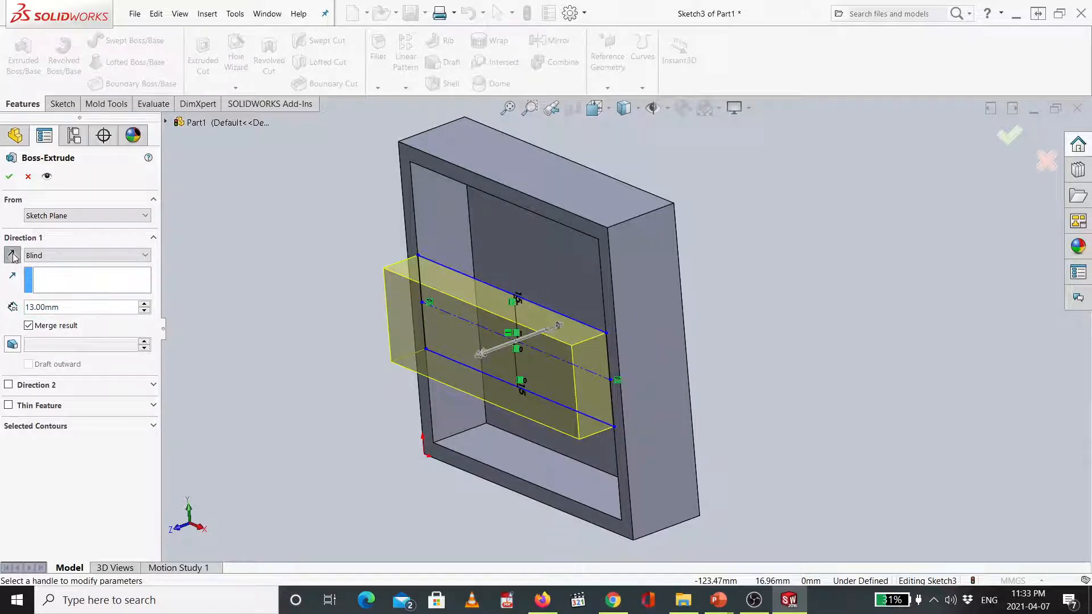
{"action": "left_click", "coordinate": [13, 255]}
{"action": "left_click", "coordinate": [13, 256]}
{"action": "left_click", "coordinate": [12, 255]}
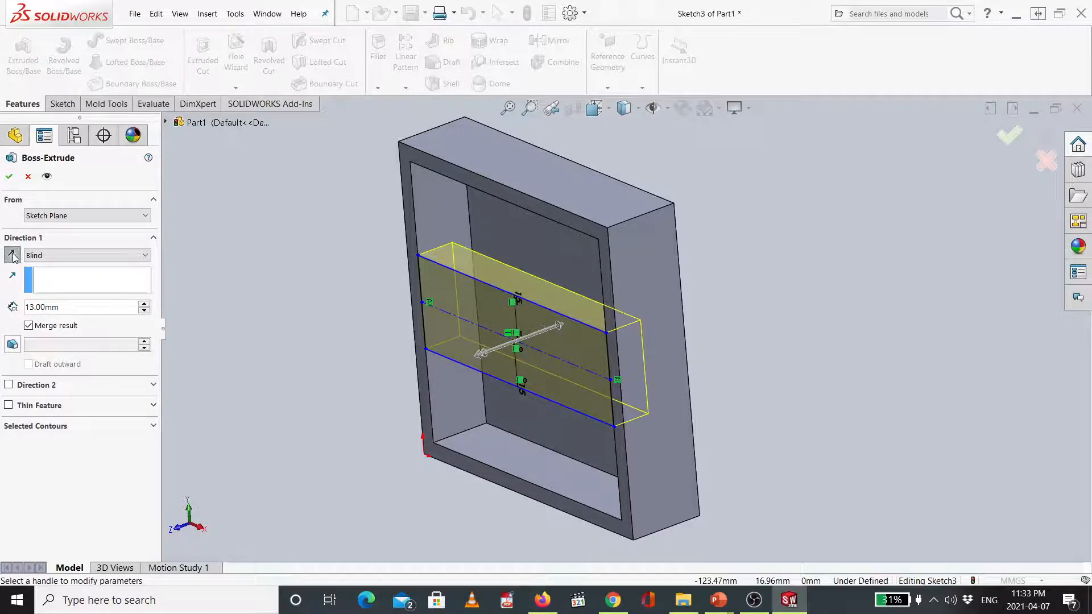
{"action": "left_click", "coordinate": [13, 256]}
{"action": "left_click", "coordinate": [12, 255]}
{"action": "left_click", "coordinate": [63, 307]}
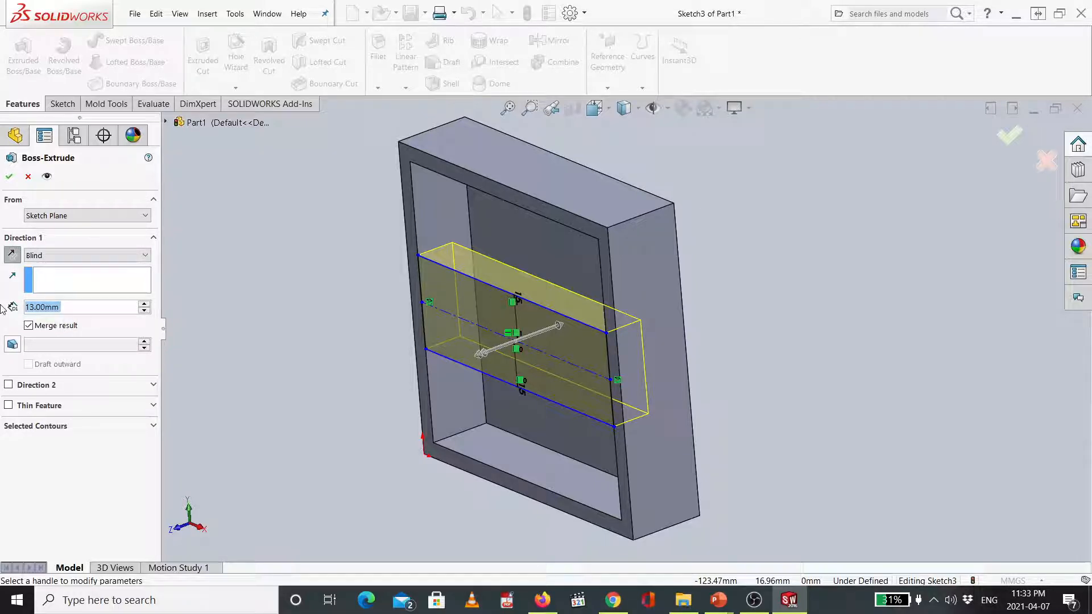
{"action": "type", "text": "5"}
{"action": "key", "text": "Return"}
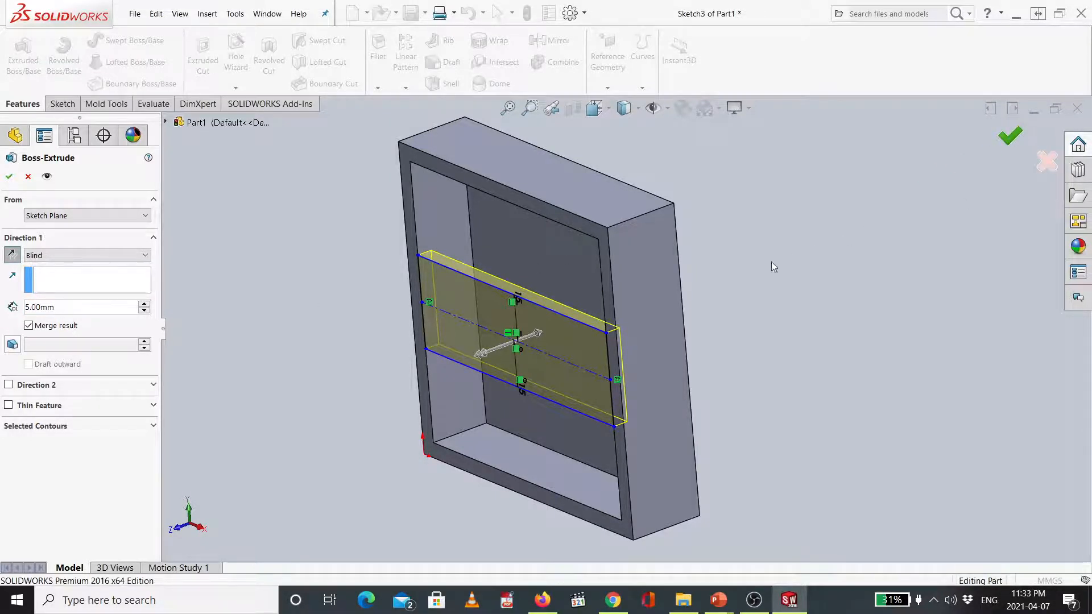
{"action": "left_click", "coordinate": [1010, 136]}
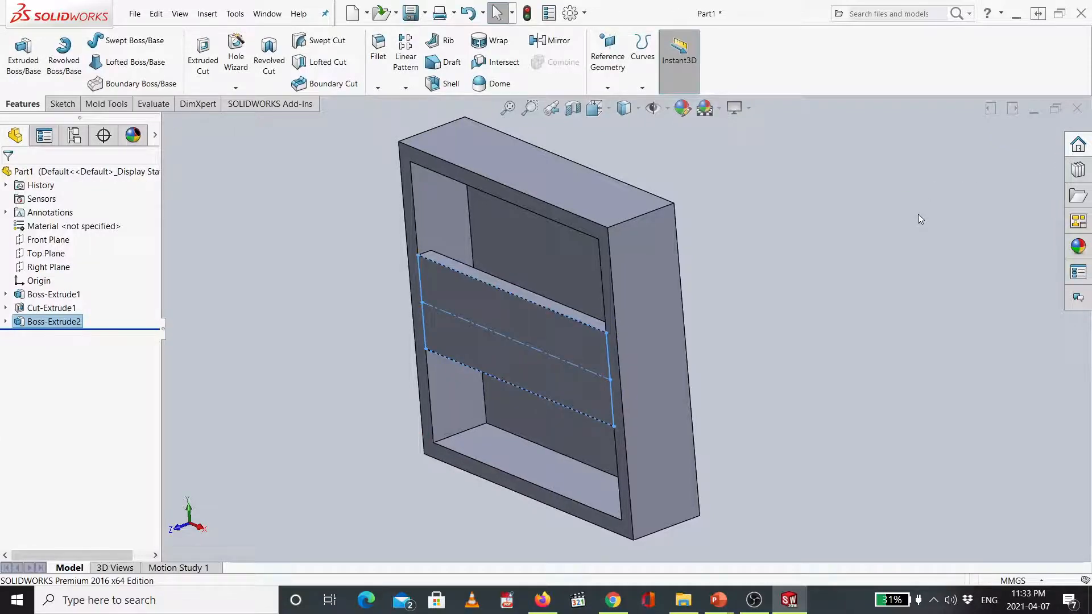
{"action": "key", "text": "ctrl+7"}
{"action": "key", "text": "ctrl+1"}
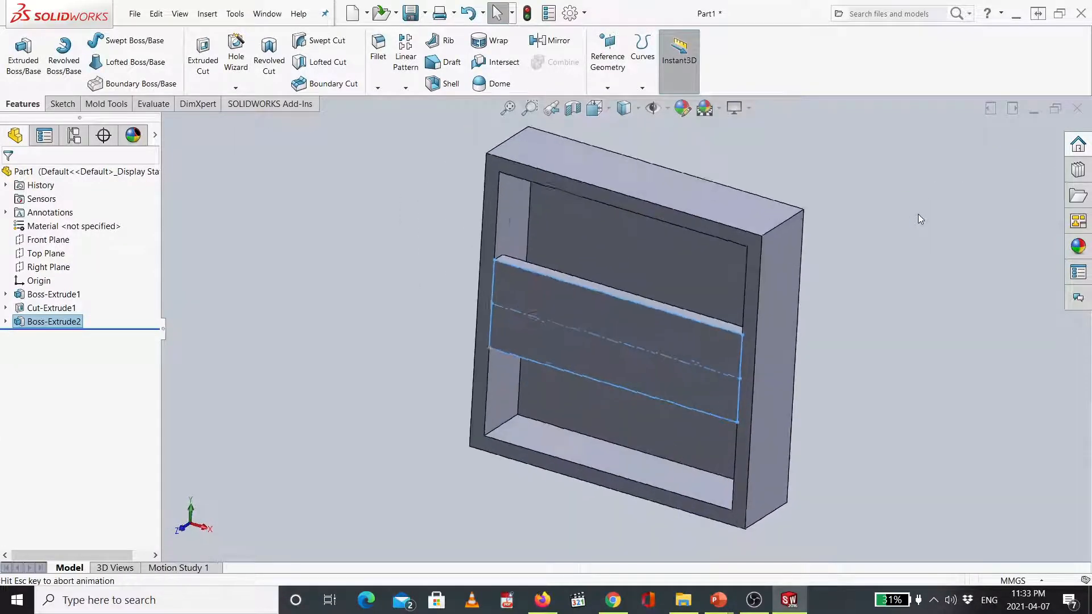
{"action": "key", "text": "ctrl+7"}
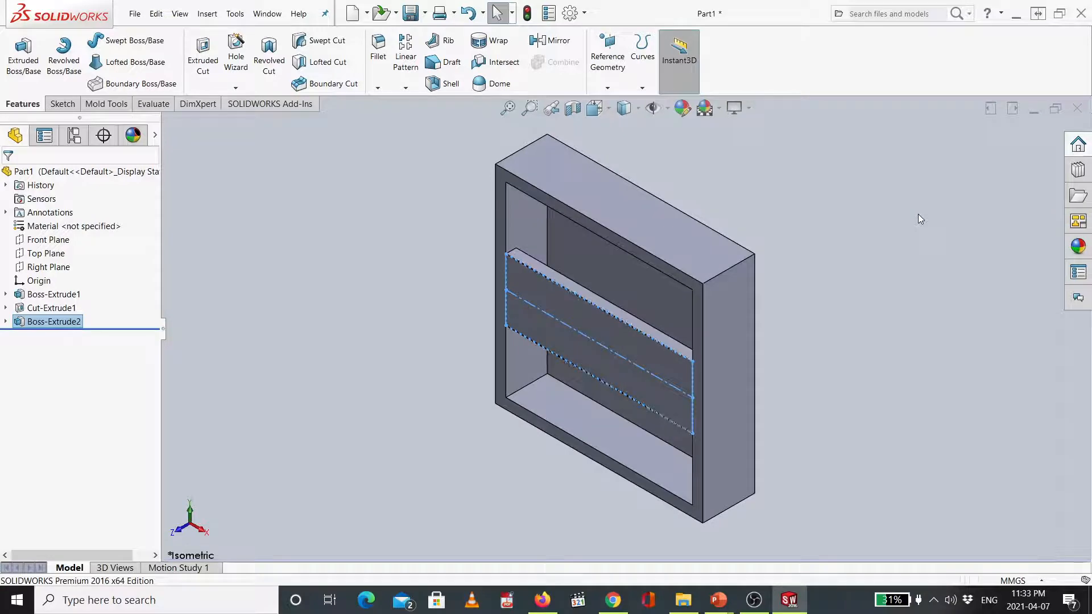
{"action": "key", "text": "ctrl+1"}
{"action": "key", "text": "ctrl+7"}
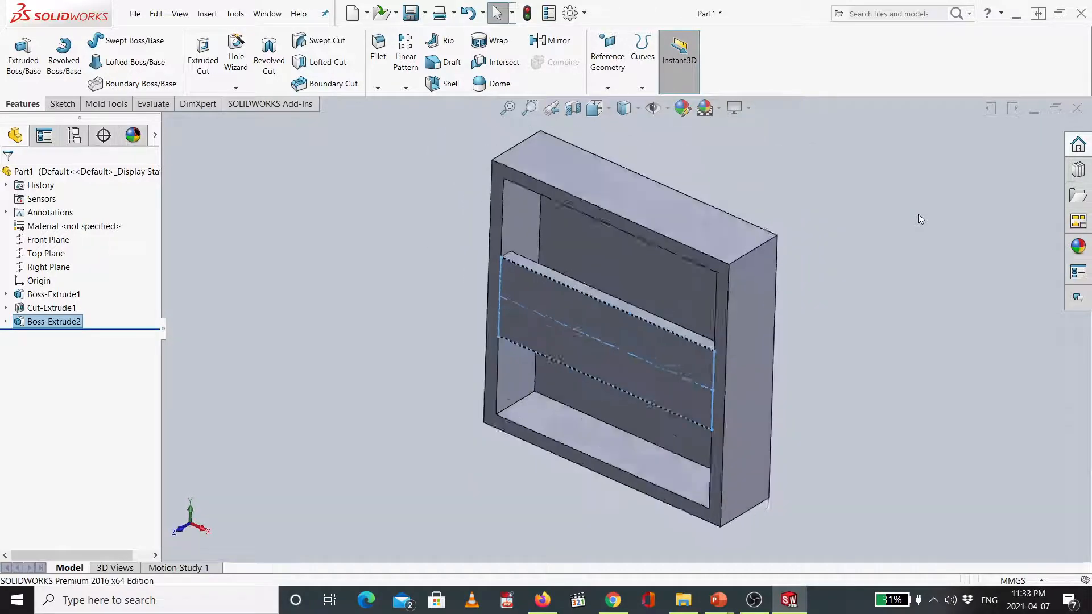
{"action": "key", "text": "ctrl+1"}
{"action": "key", "text": "ctrl+7"}
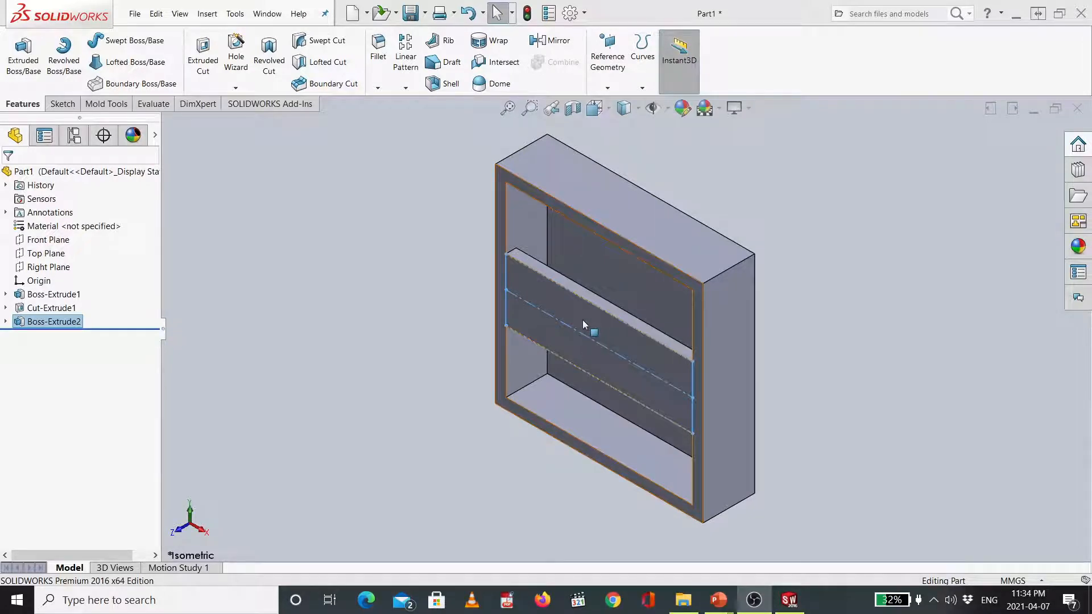
{"action": "left_click", "coordinate": [583, 321]}
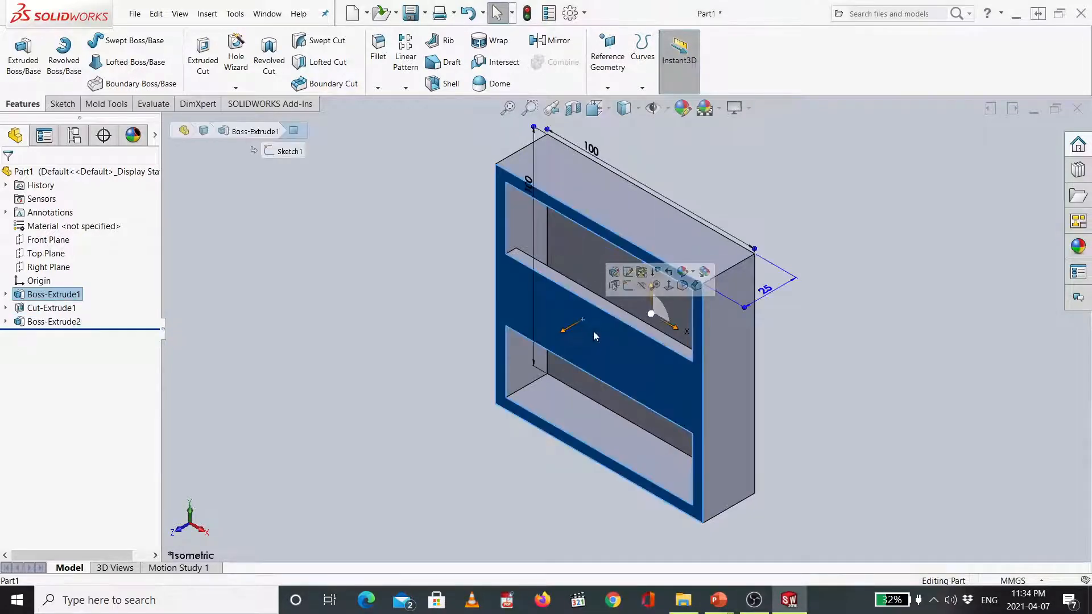
{"action": "left_click", "coordinate": [669, 286]}
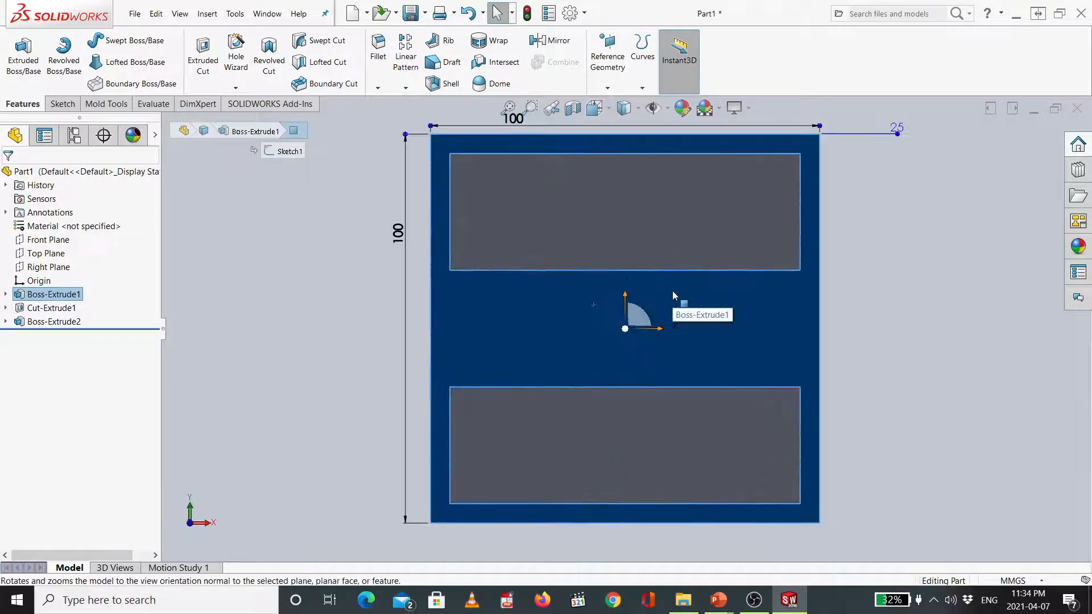
{"action": "key", "text": "ctrl+7"}
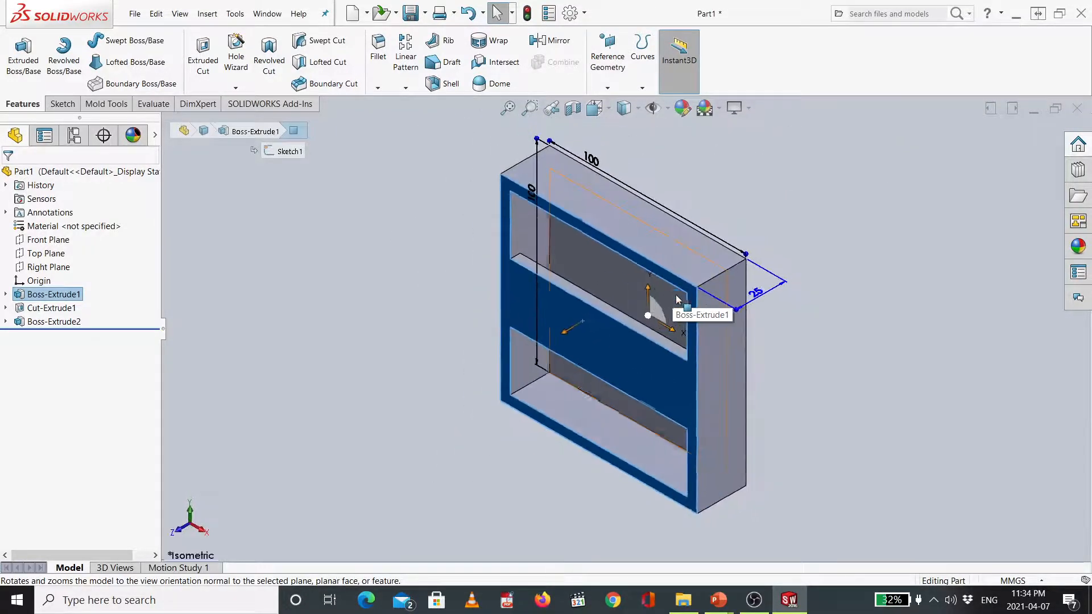
{"action": "key", "text": "ctrl+8"}
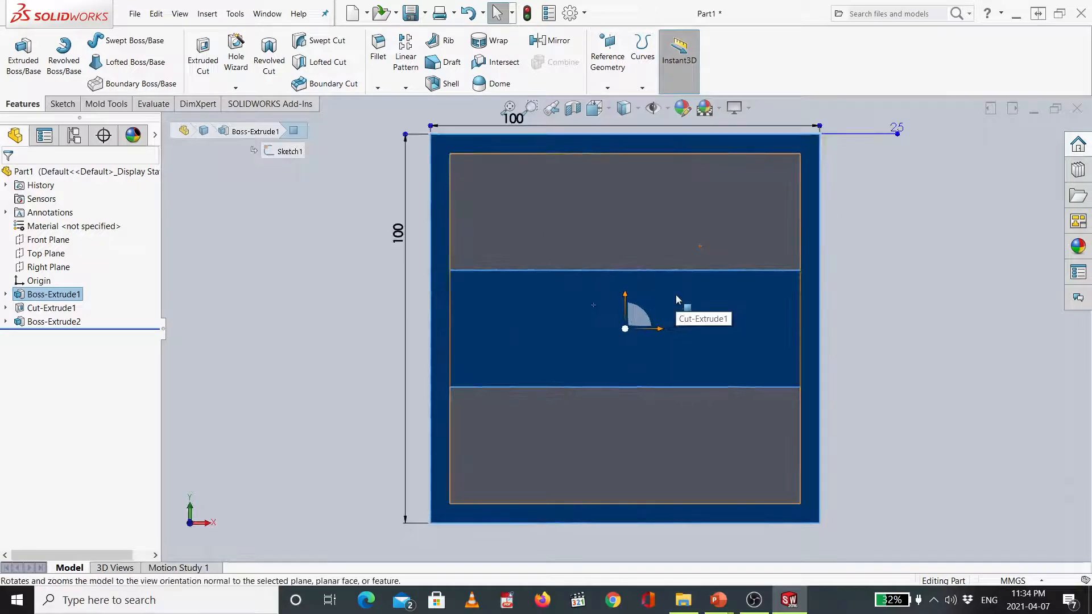
{"action": "key", "text": "ctrl+7"}
Step: Start a sketch on the rib's front face and draw a circle about 9.5 mm in diameter near the rib's left end
{"action": "left_click", "coordinate": [664, 384]}
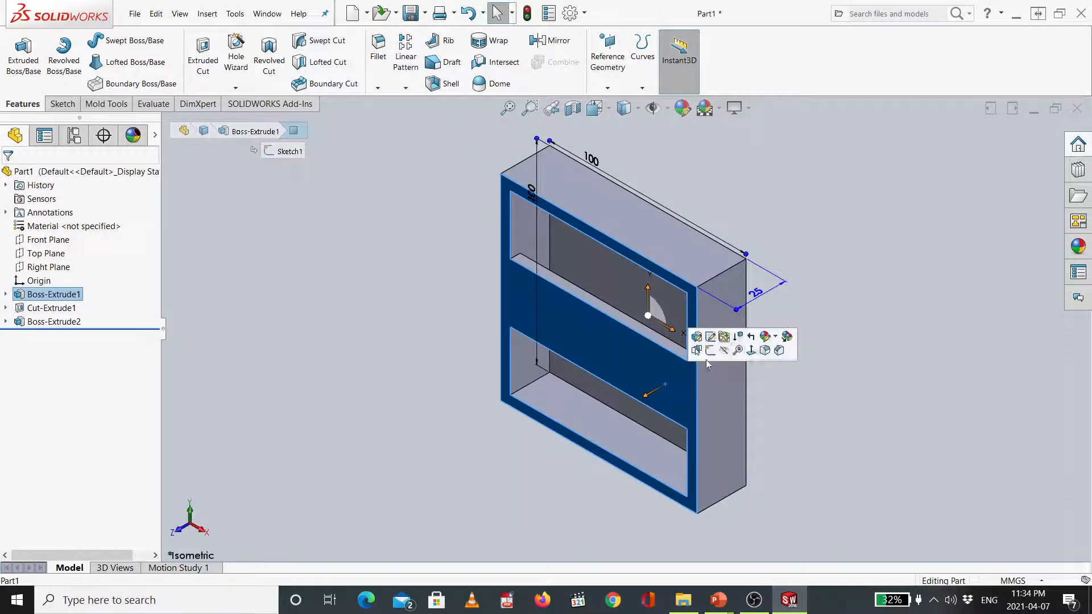
{"action": "left_click", "coordinate": [752, 351]}
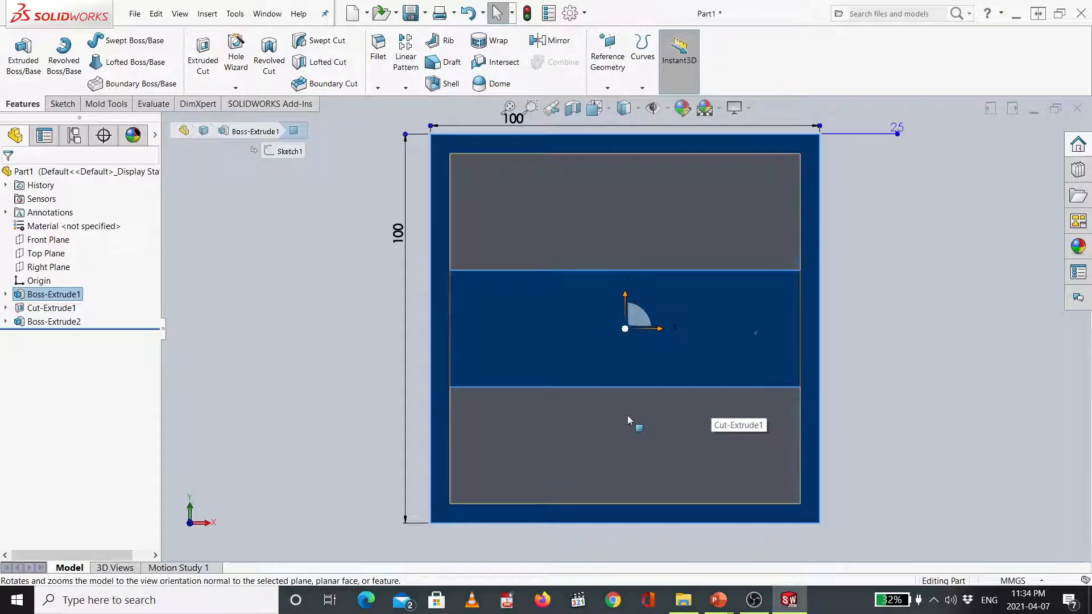
{"action": "right_click", "coordinate": [592, 333]}
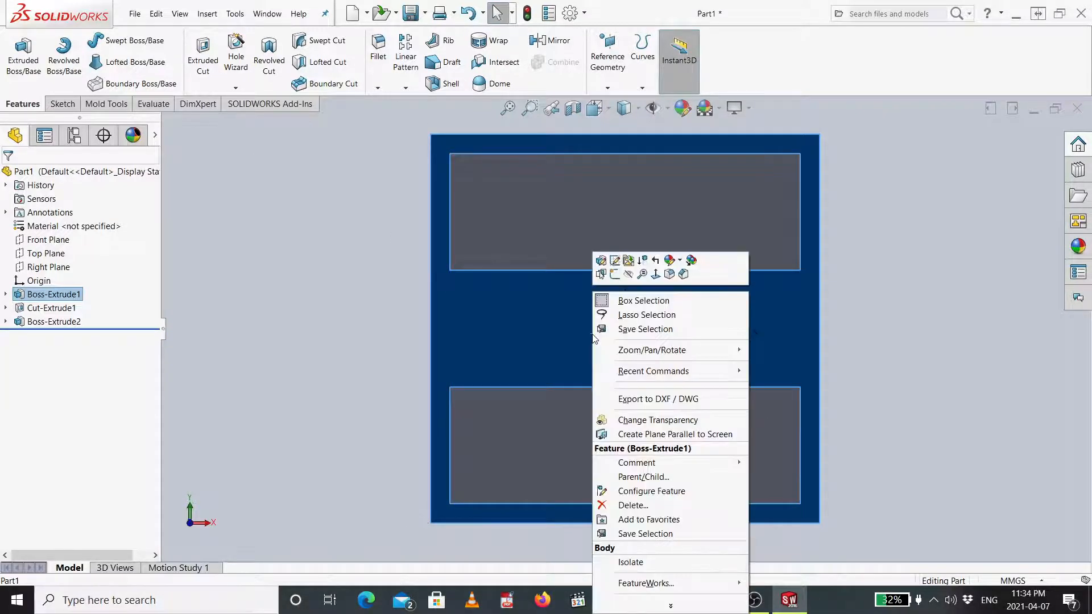
{"action": "left_click", "coordinate": [615, 276]}
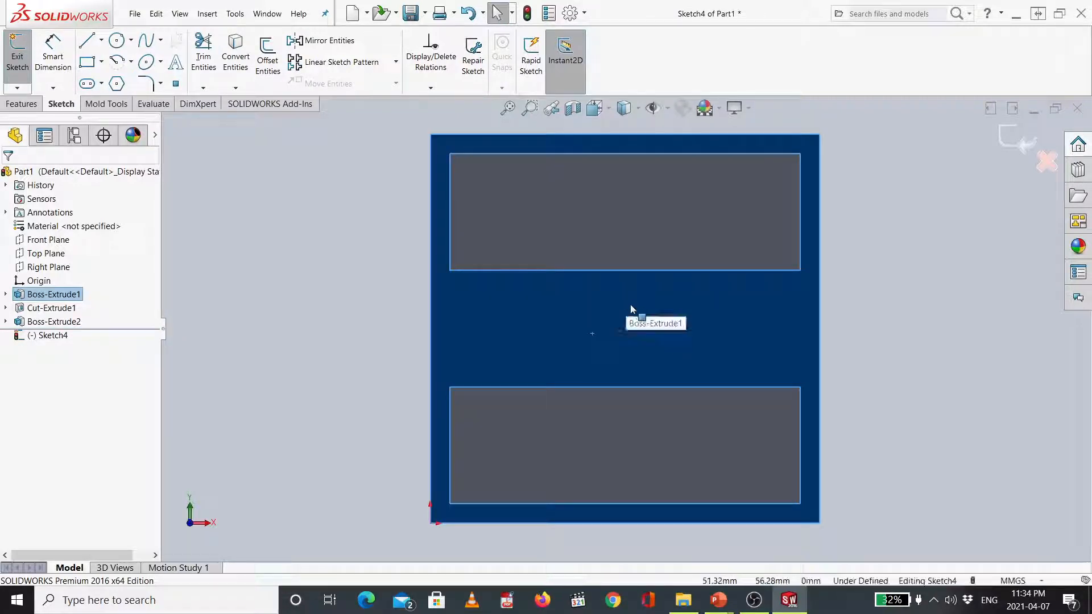
{"action": "left_click", "coordinate": [117, 41]}
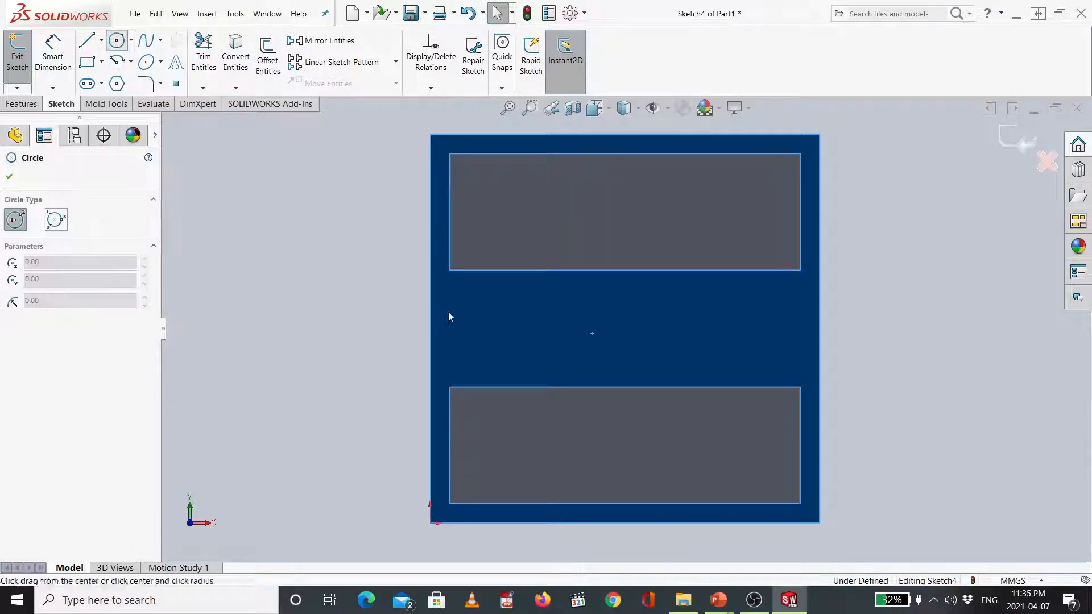
{"action": "left_click", "coordinate": [478, 353]}
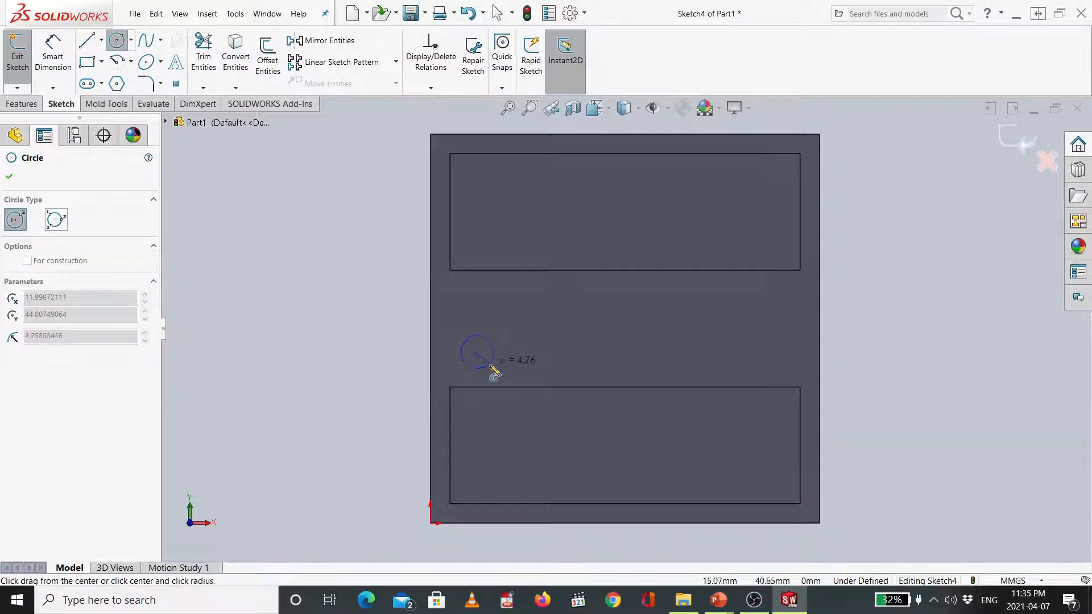
{"action": "left_click", "coordinate": [493, 370]}
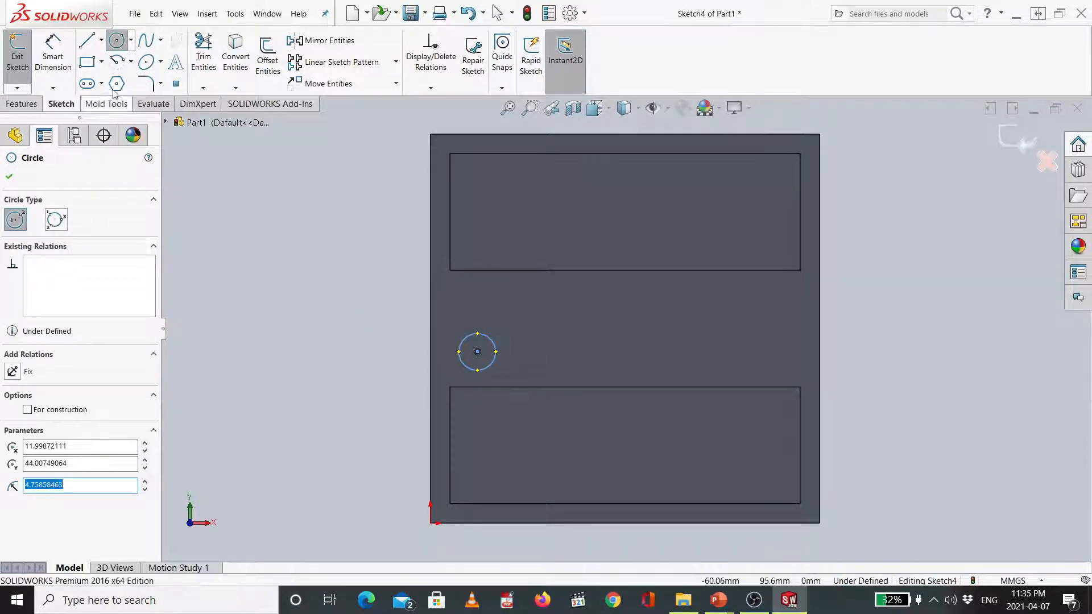
Step: Dimension the circle's diameter as 7.5 mm
{"action": "left_click", "coordinate": [54, 60]}
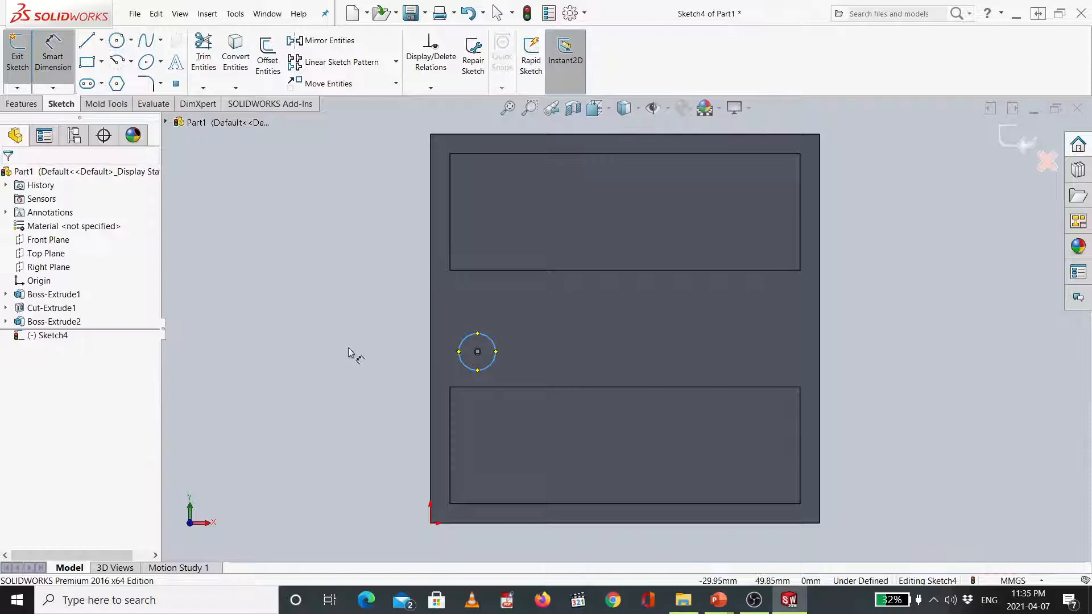
{"action": "left_click", "coordinate": [465, 370]}
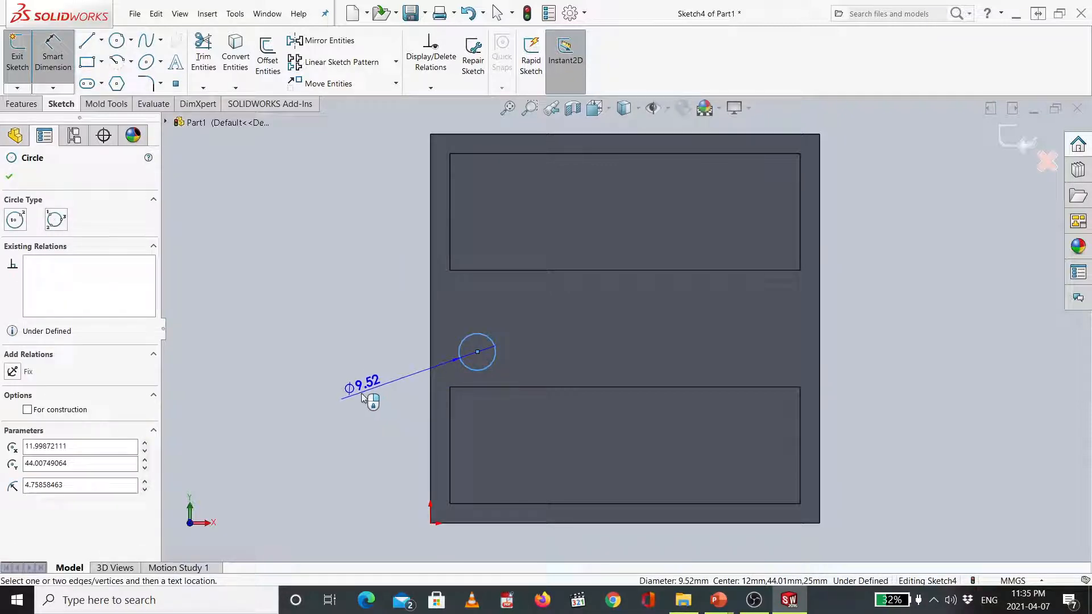
{"action": "left_click", "coordinate": [355, 400]}
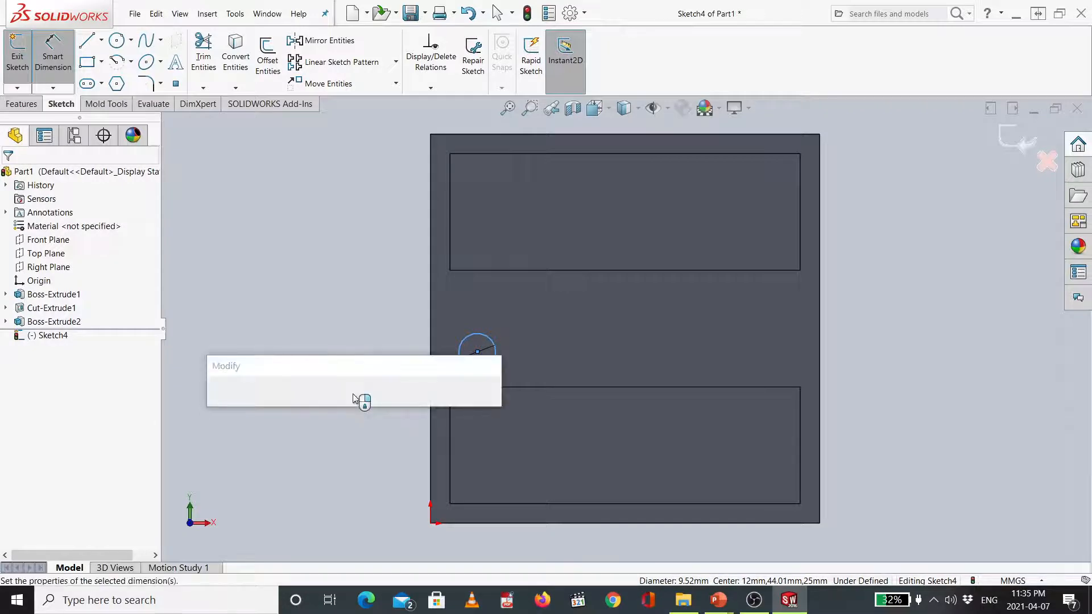
{"action": "type", "text": "10"}
{"action": "key", "text": "Return"}
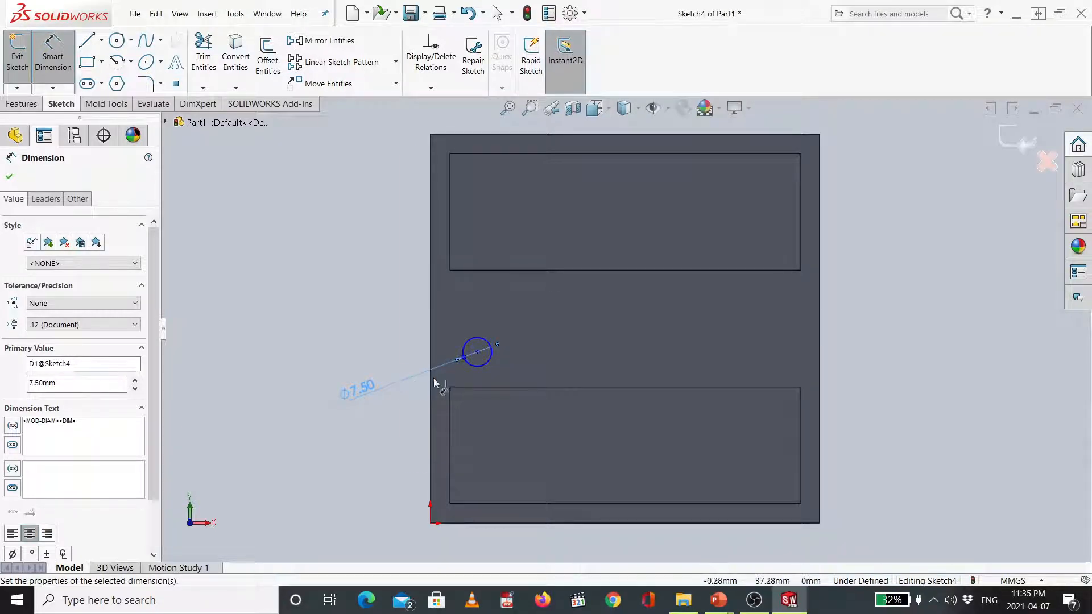
Step: Dimension the circle's center 10 mm horizontally from the pocket's left inner edge
{"action": "left_click", "coordinate": [476, 366]}
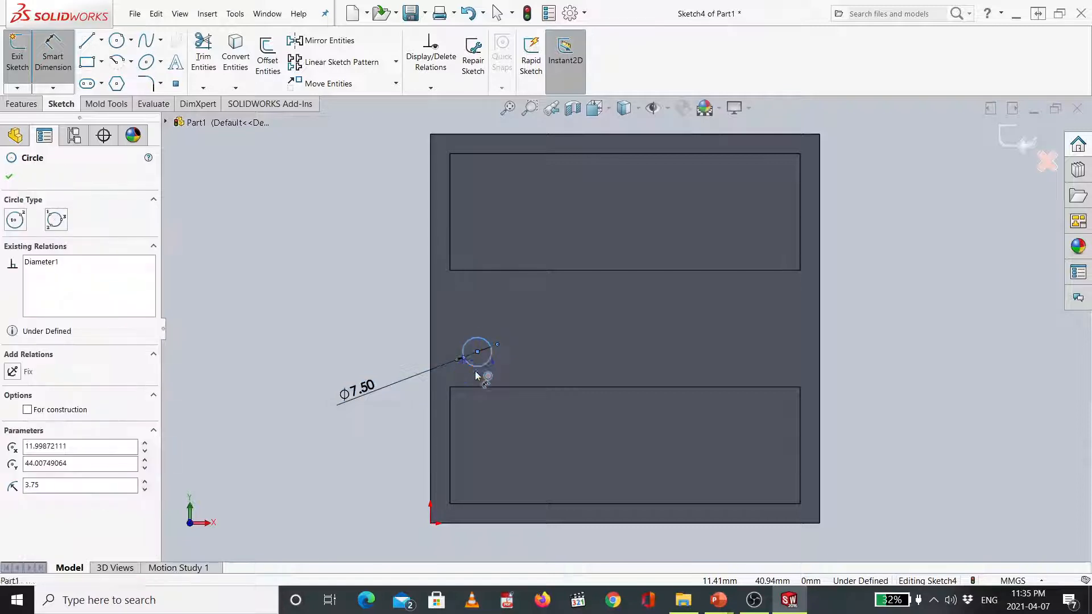
{"action": "left_click", "coordinate": [453, 411]}
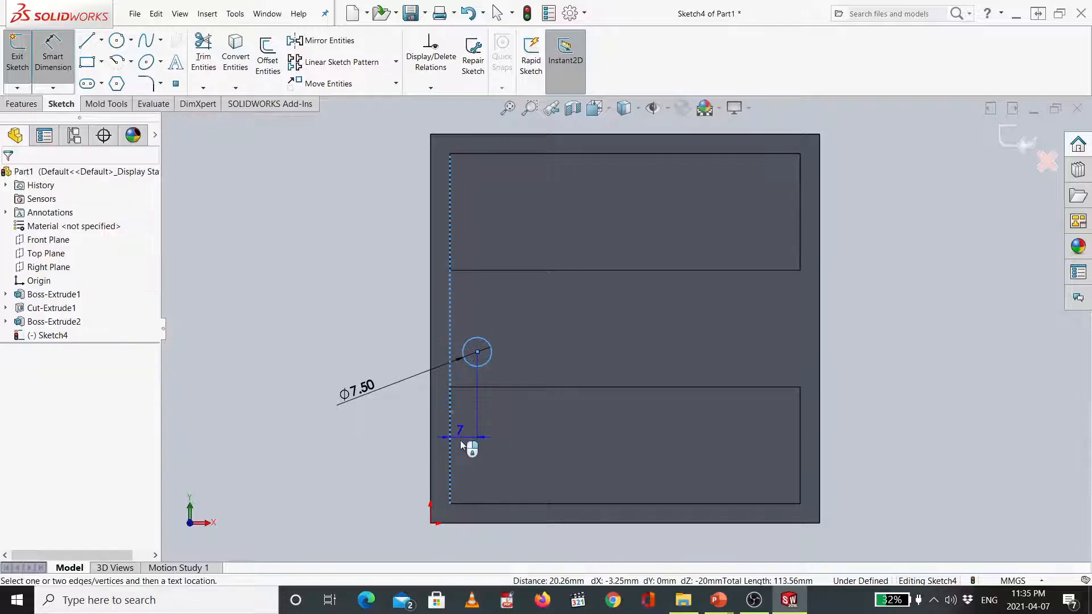
{"action": "left_click", "coordinate": [391, 446]}
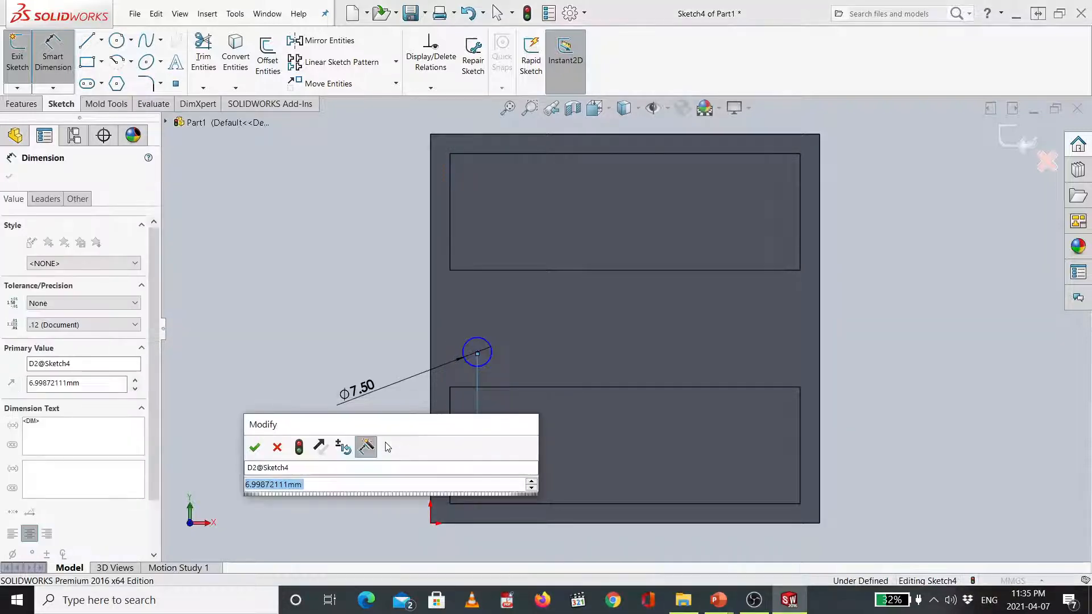
{"action": "type", "text": "7"}
{"action": "key", "text": "Return"}
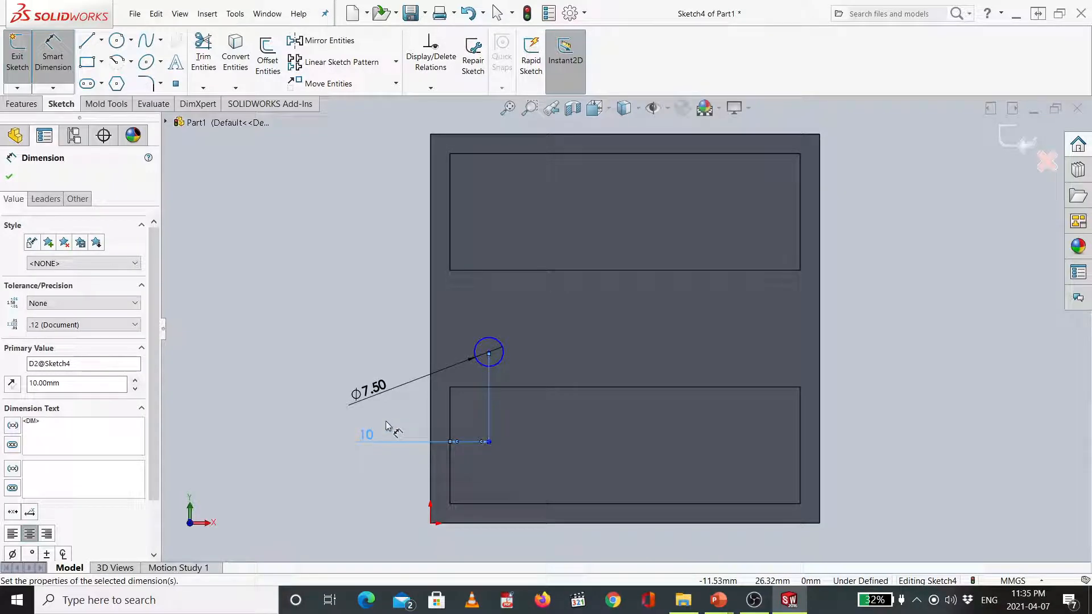
Step: Dimension the circle's center 7.5 mm above the rib's lower edge and move the diameter dimension farther from the part
{"action": "left_click", "coordinate": [476, 353]}
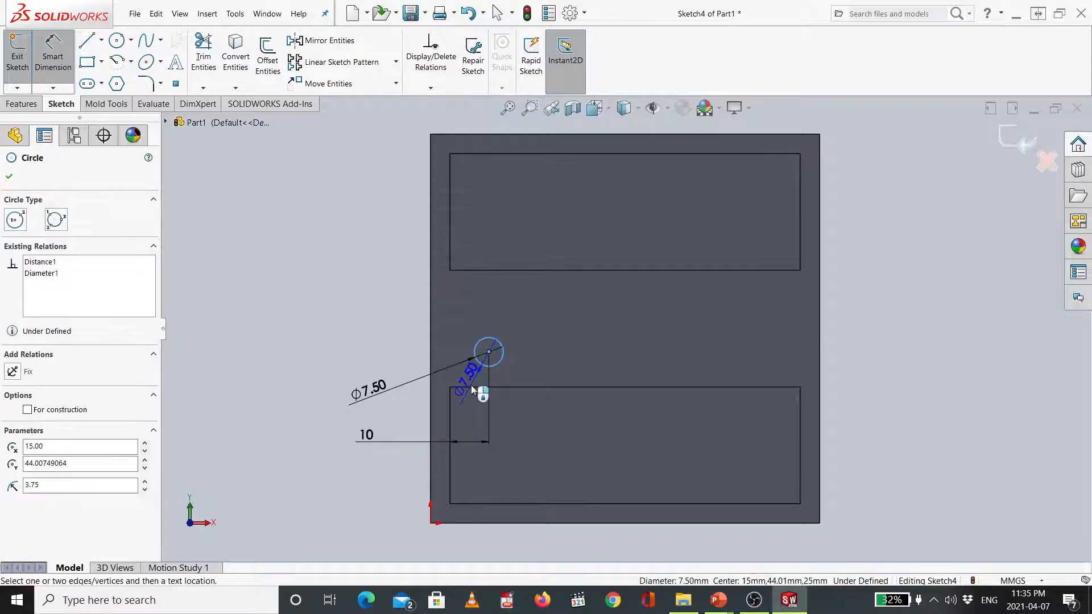
{"action": "left_click", "coordinate": [471, 388]}
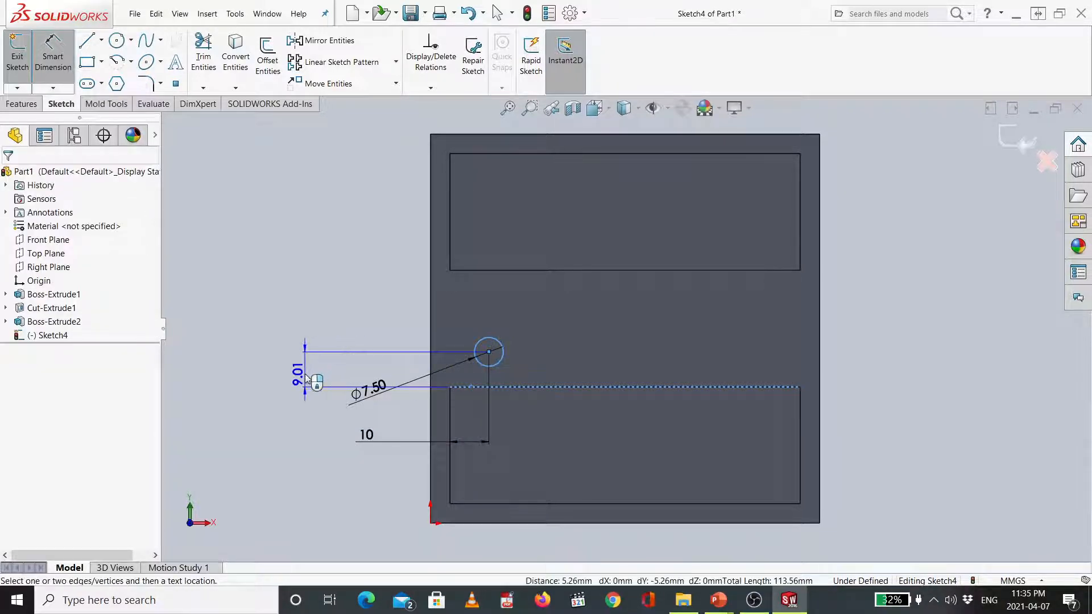
{"action": "left_click", "coordinate": [306, 379]}
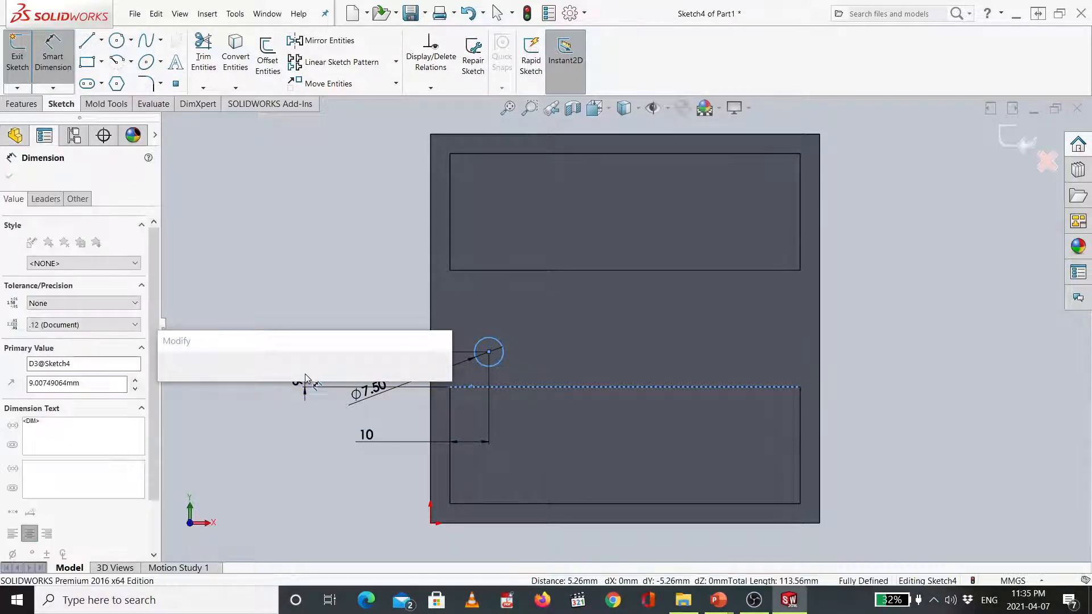
{"action": "type", "text": "7.5"}
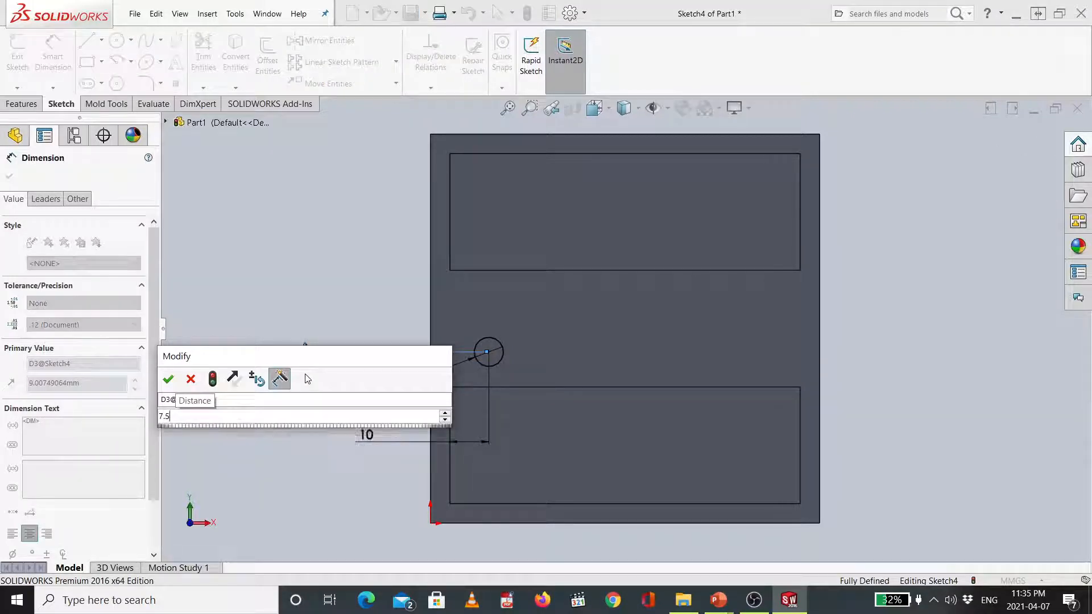
{"action": "key", "text": "Return"}
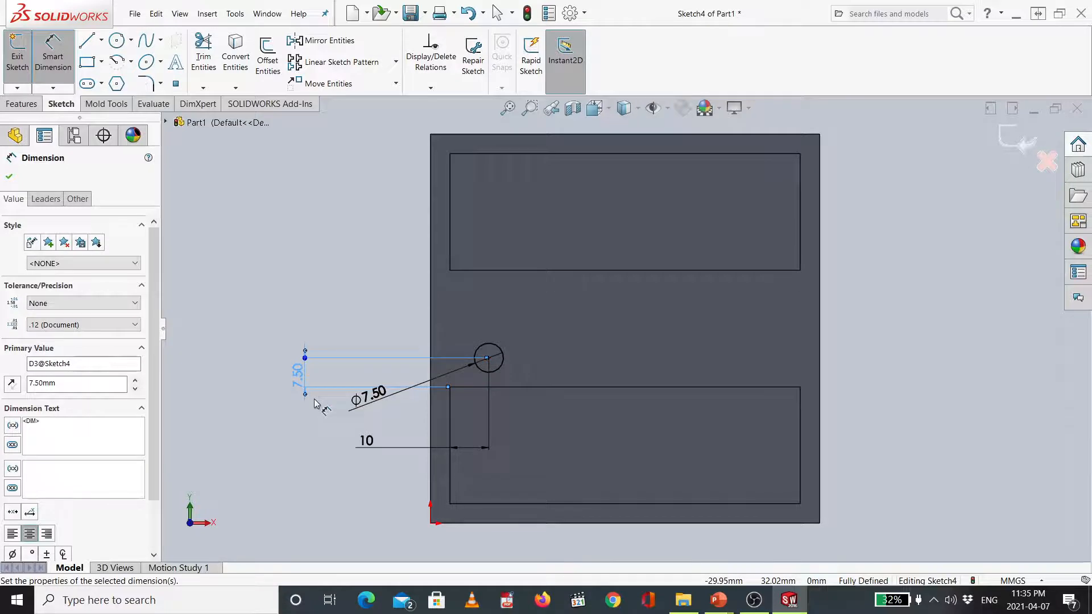
{"action": "left_click_drag", "start_coordinate": [367, 399], "coordinate": [286, 431]}
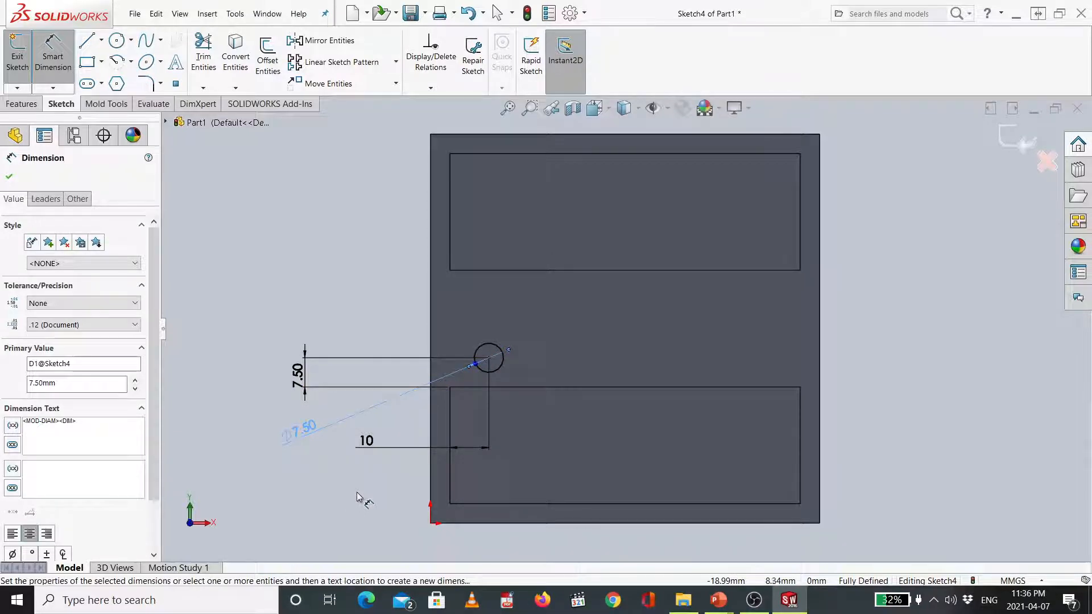
{"action": "key", "text": "Escape"}
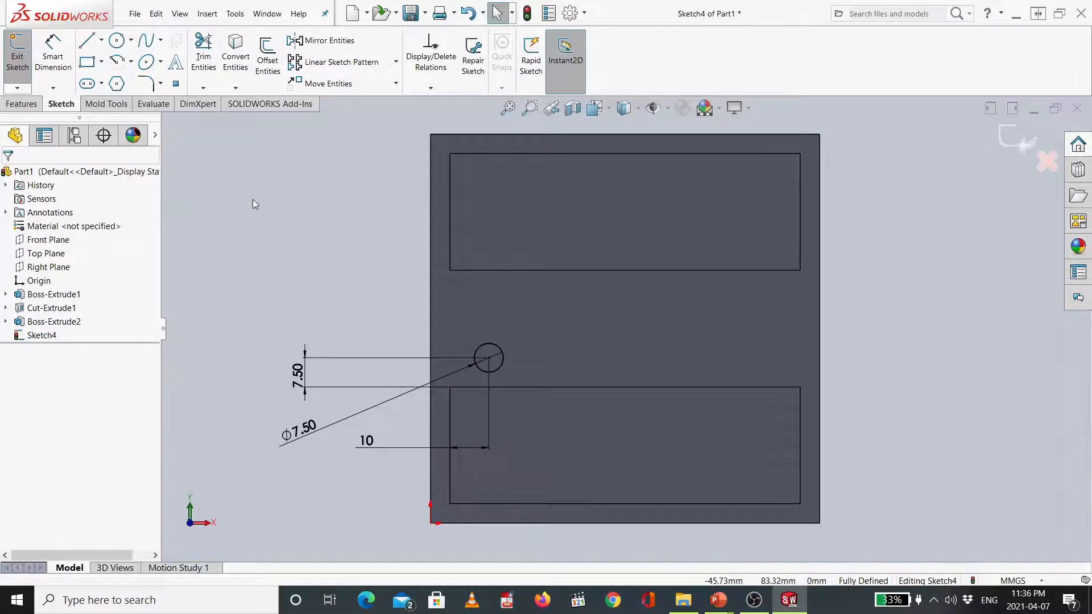
Step: Start a Copy Entities operation on the dimensioned circle using X/Y offsets
{"action": "left_click", "coordinate": [486, 346]}
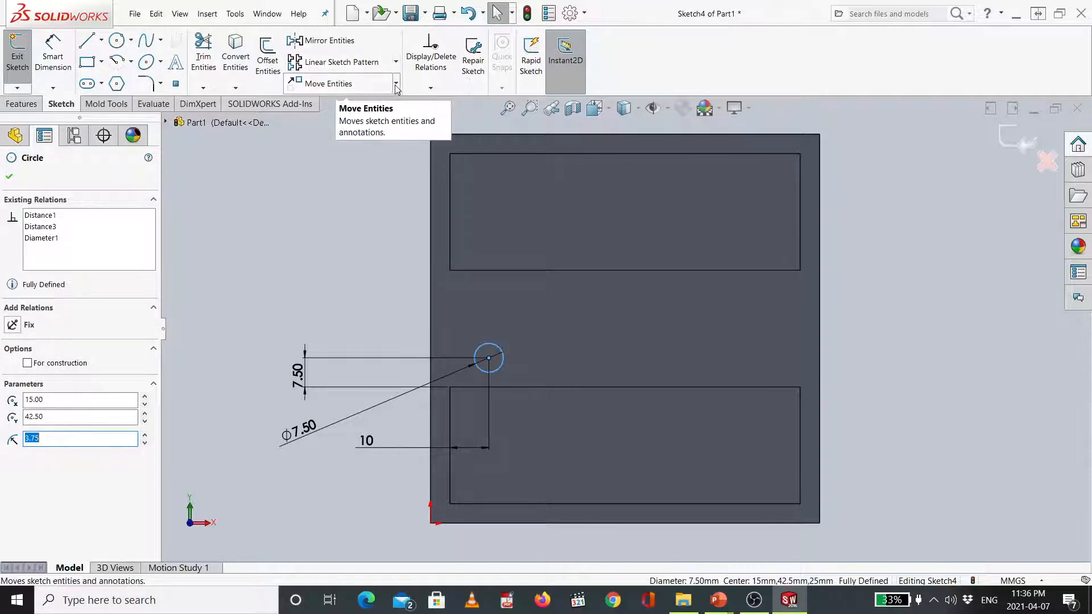
{"action": "left_click", "coordinate": [397, 85]}
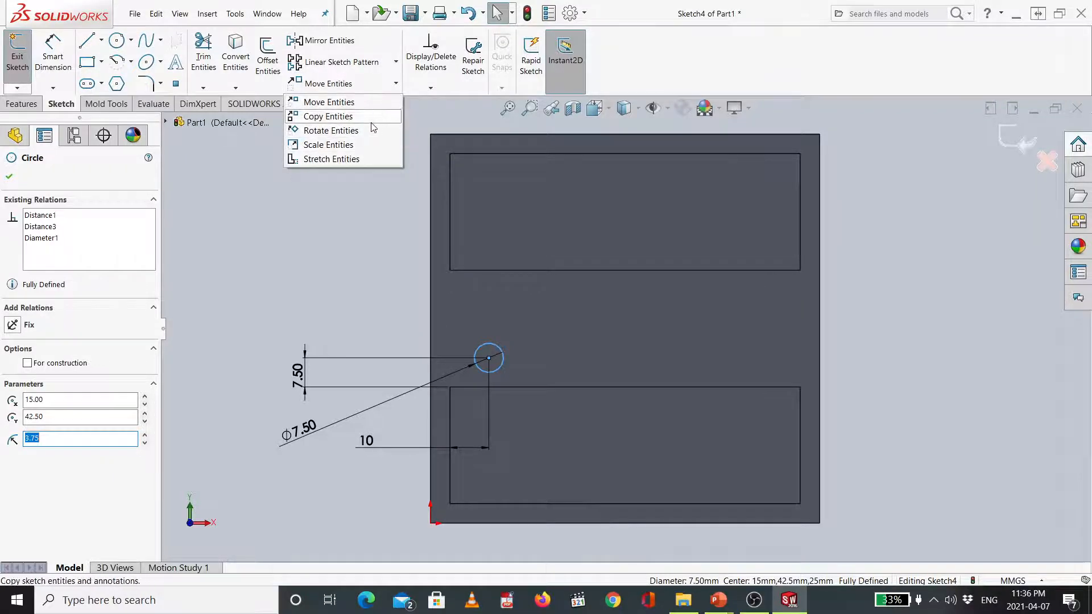
{"action": "left_click", "coordinate": [336, 116]}
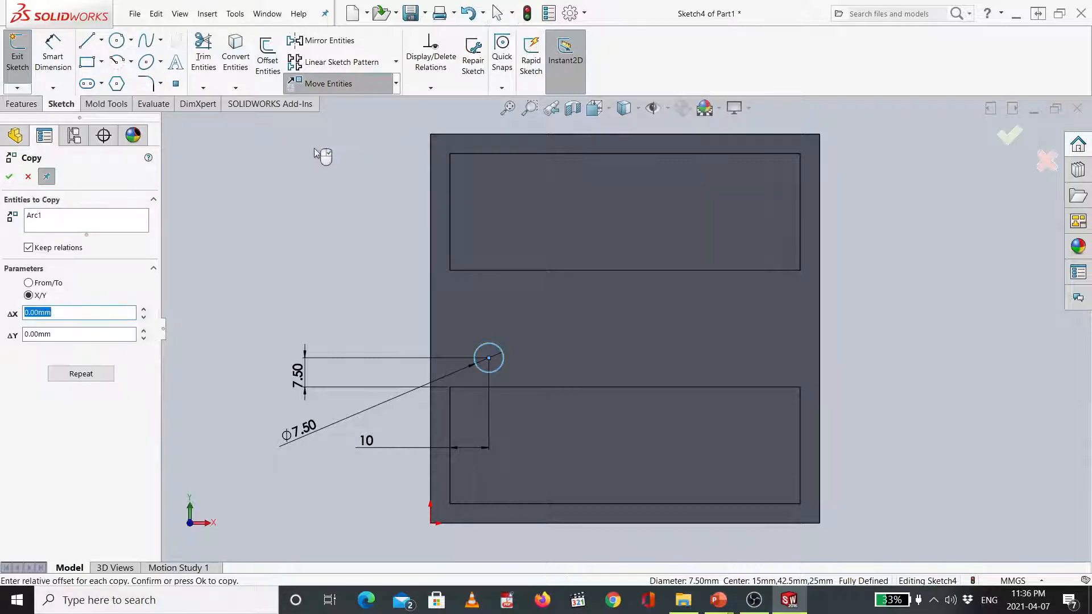
{"action": "left_click", "coordinate": [38, 219]}
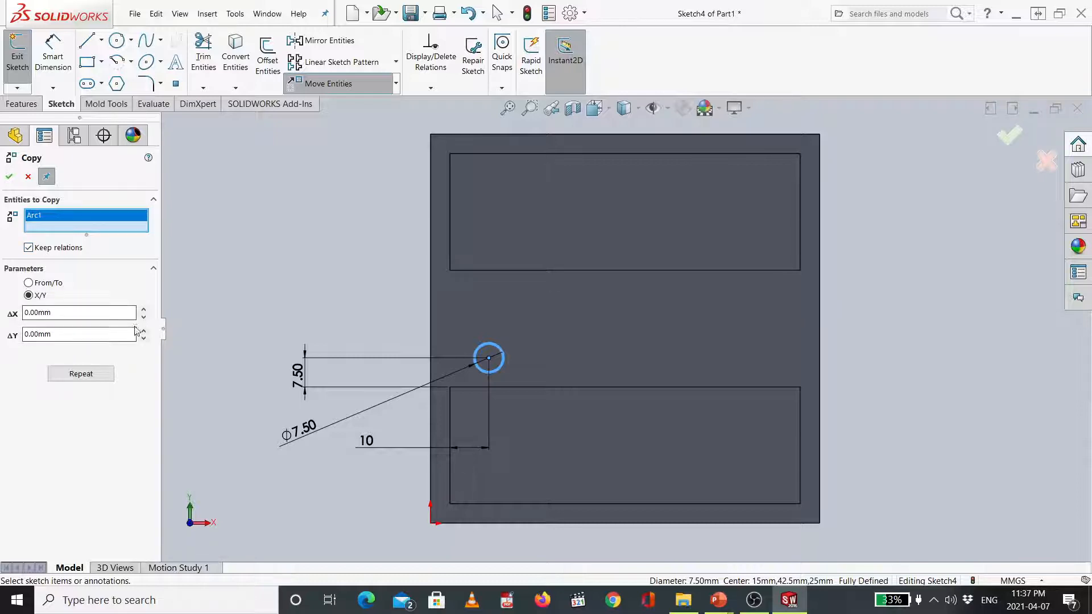
Step: Try X offsets of 50, 20 and 40 mm for the copied circle while previewing its position
{"action": "left_click", "coordinate": [144, 309]}
{"action": "left_click", "coordinate": [144, 309]}
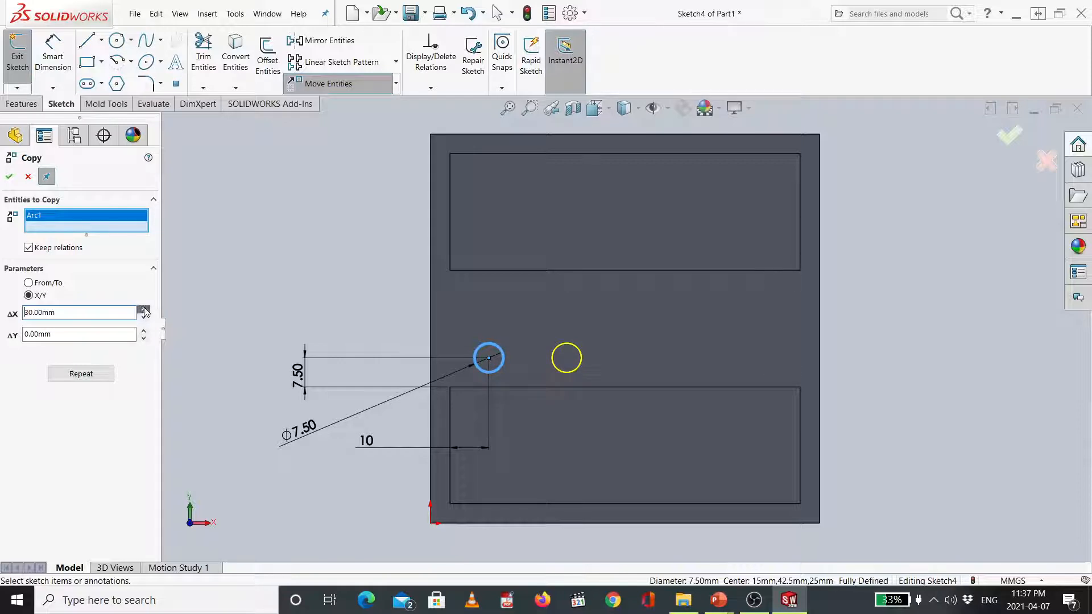
{"action": "left_click", "coordinate": [145, 310]}
{"action": "left_click", "coordinate": [144, 310]}
{"action": "left_click", "coordinate": [144, 310]}
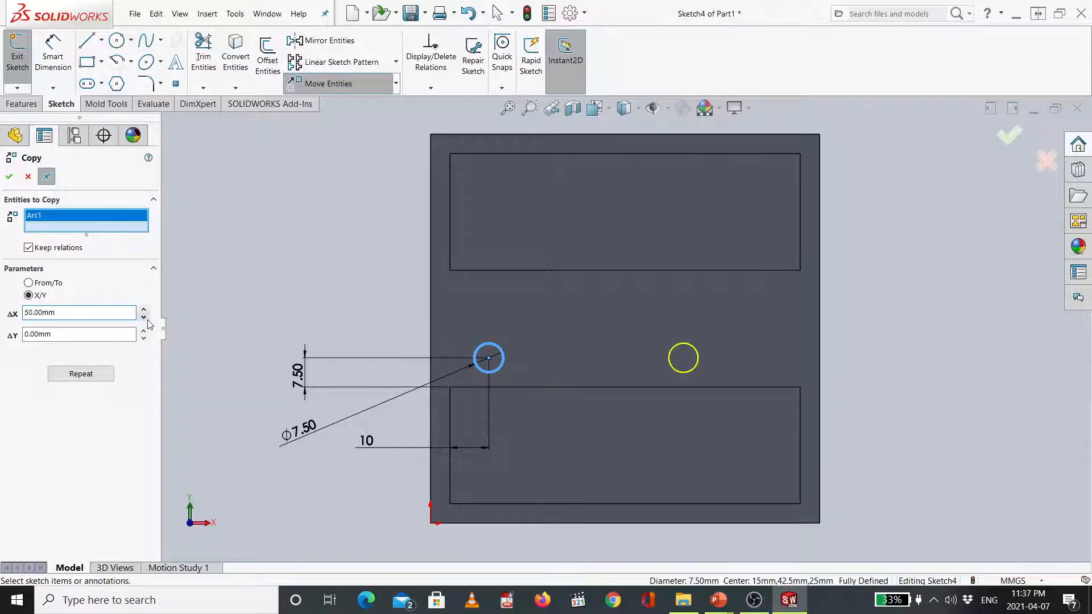
{"action": "left_click", "coordinate": [144, 317]}
{"action": "left_click", "coordinate": [144, 317]}
{"action": "left_click", "coordinate": [145, 318]}
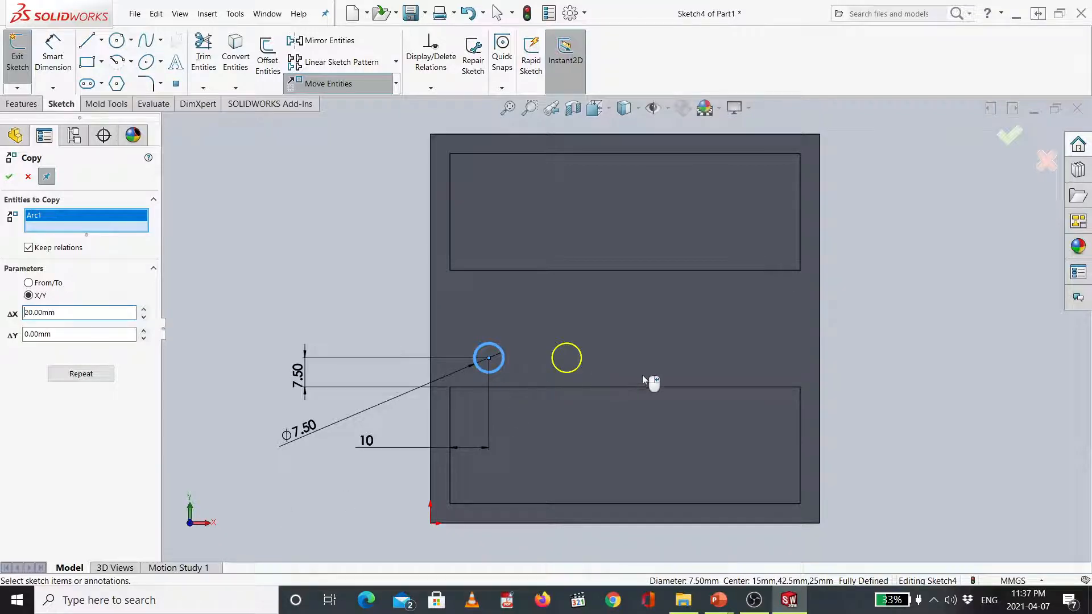
{"action": "left_click", "coordinate": [144, 309]}
{"action": "left_click", "coordinate": [144, 309]}
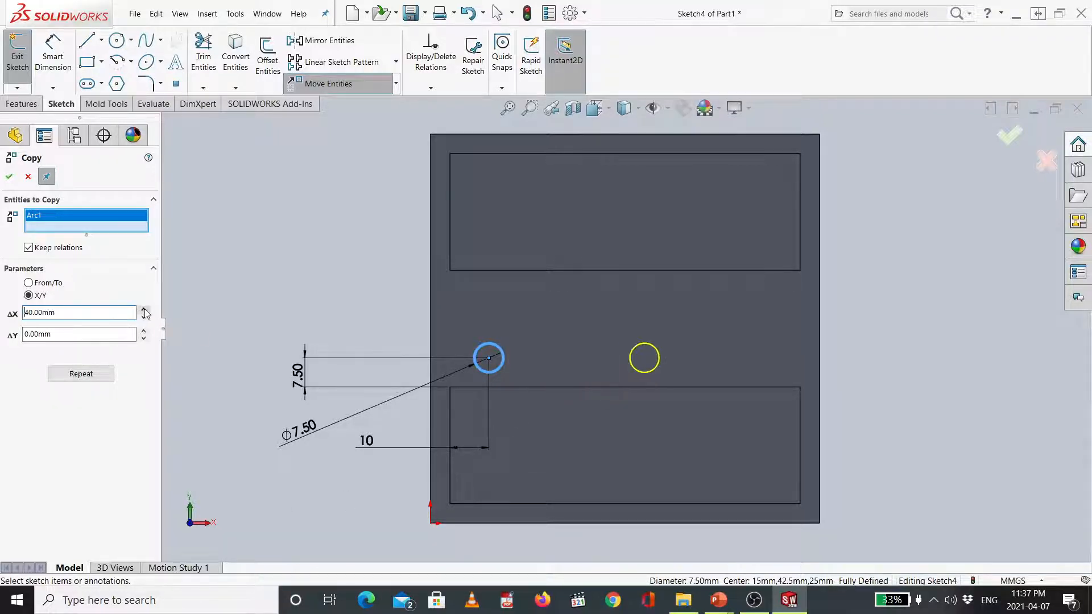
Step: Try a Y offset of 30 mm for the copied circle, then return the Y offset to 0 mm
{"action": "left_click", "coordinate": [144, 331]}
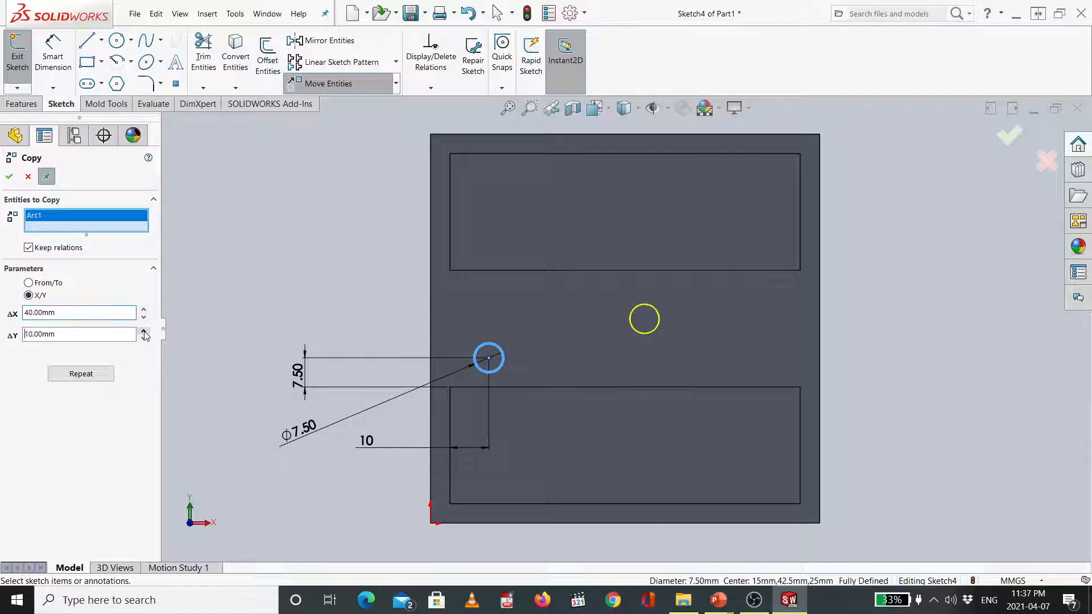
{"action": "left_click", "coordinate": [144, 331]}
{"action": "left_click", "coordinate": [144, 331]}
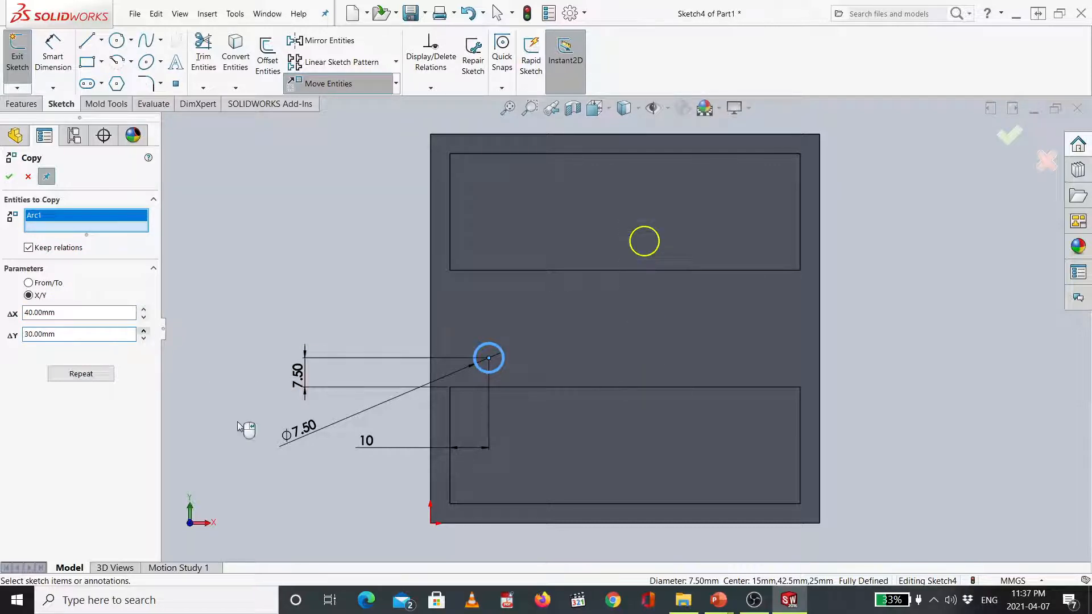
{"action": "left_click", "coordinate": [145, 338]}
{"action": "left_click", "coordinate": [145, 338]}
{"action": "left_click", "coordinate": [145, 338]}
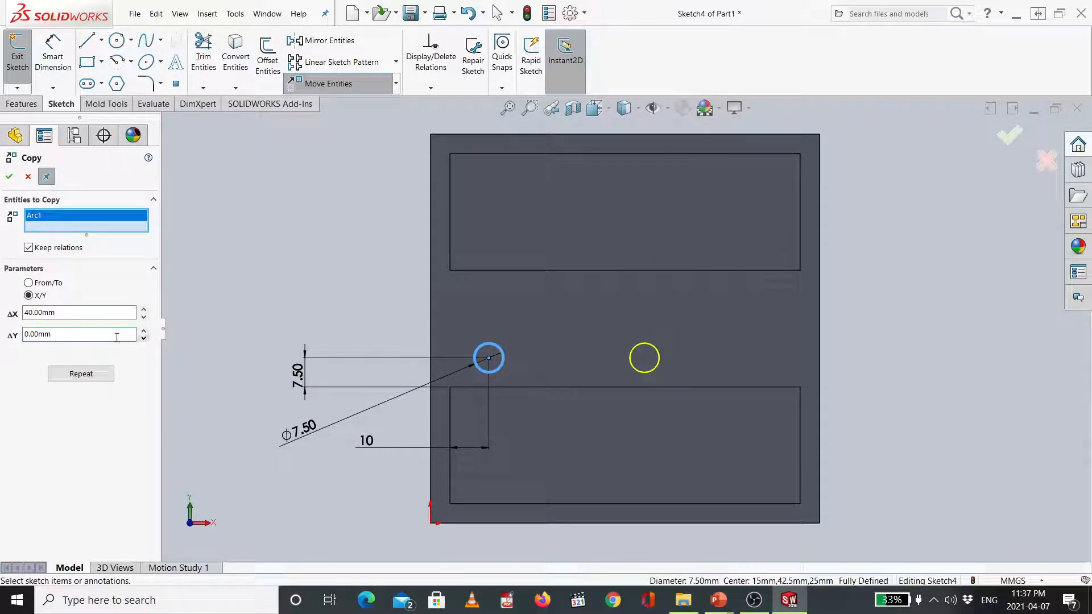
Step: Copy the circle with an X offset of 15 mm and finish the Copy Entities operation
{"action": "left_click", "coordinate": [144, 318]}
{"action": "left_click", "coordinate": [144, 318]}
{"action": "left_click_drag", "start_coordinate": [114, 312], "coordinate": [2, 318]}
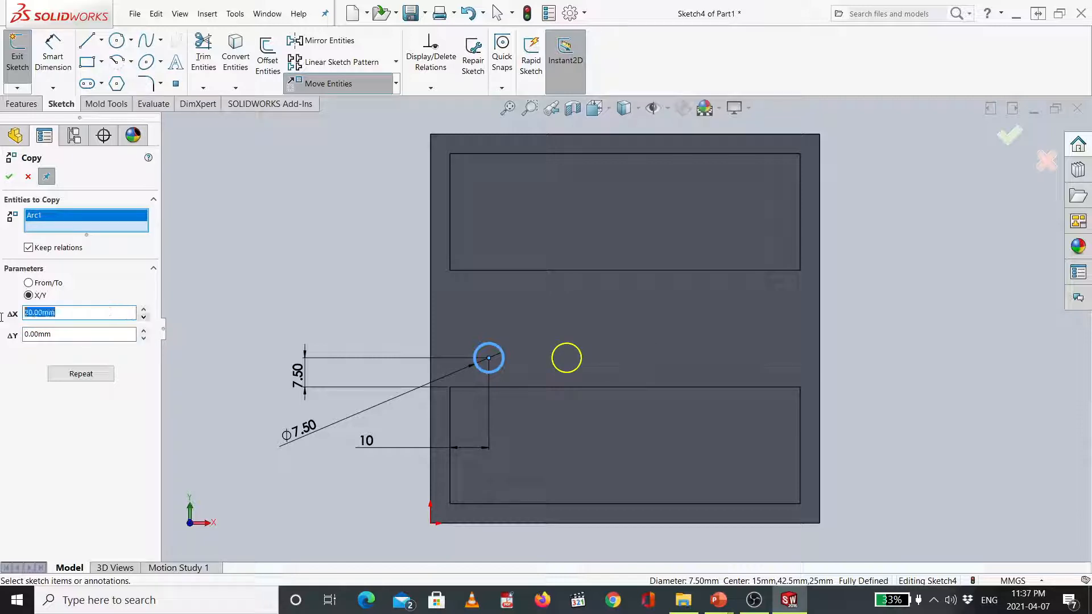
{"action": "type", "text": "15"}
{"action": "key", "text": "Return"}
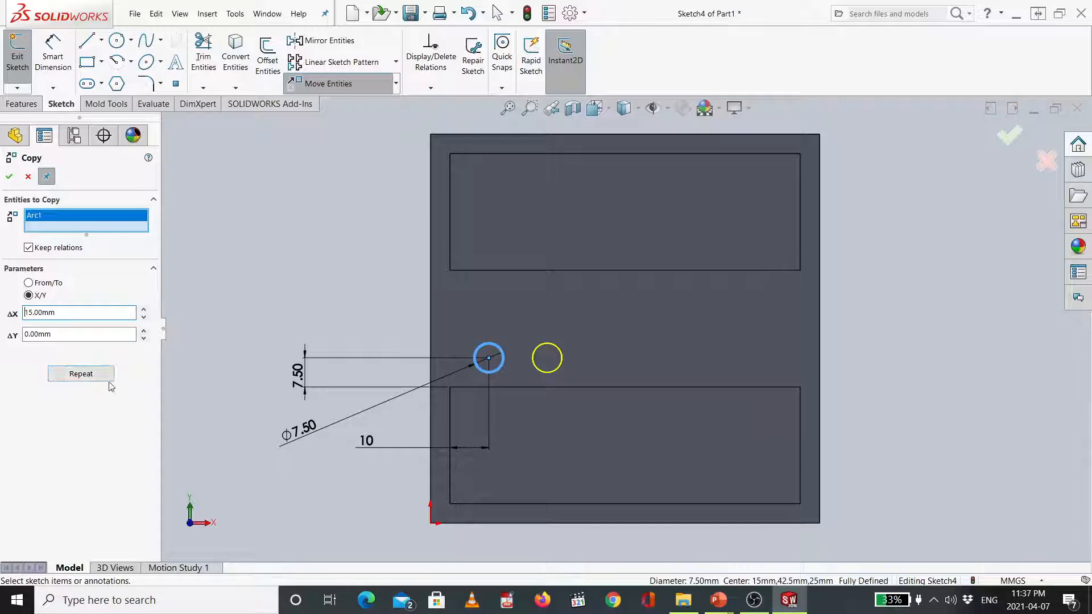
{"action": "left_click", "coordinate": [1005, 144]}
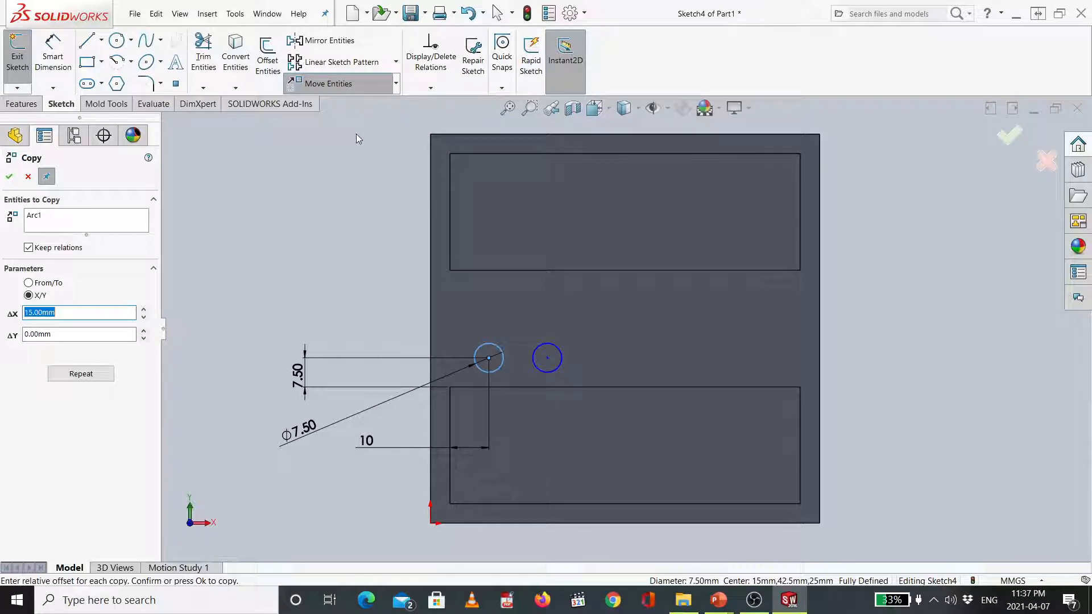
{"action": "left_click", "coordinate": [1008, 140]}
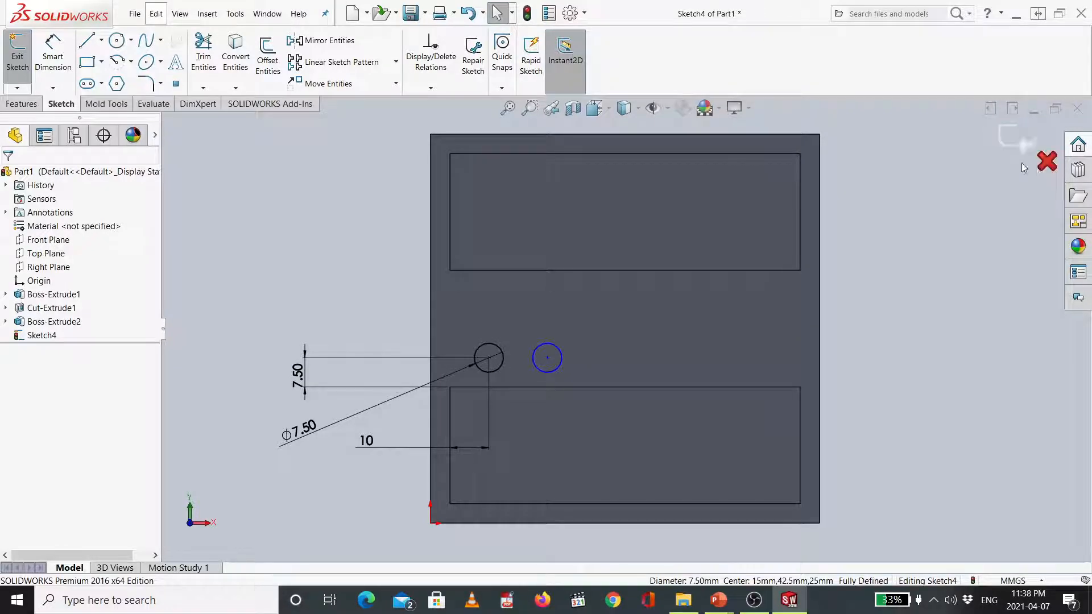
Step: Sketch a horizontal centerline across the rib between the midpoints of the block's left and right outer edges
{"action": "left_click", "coordinate": [101, 40]}
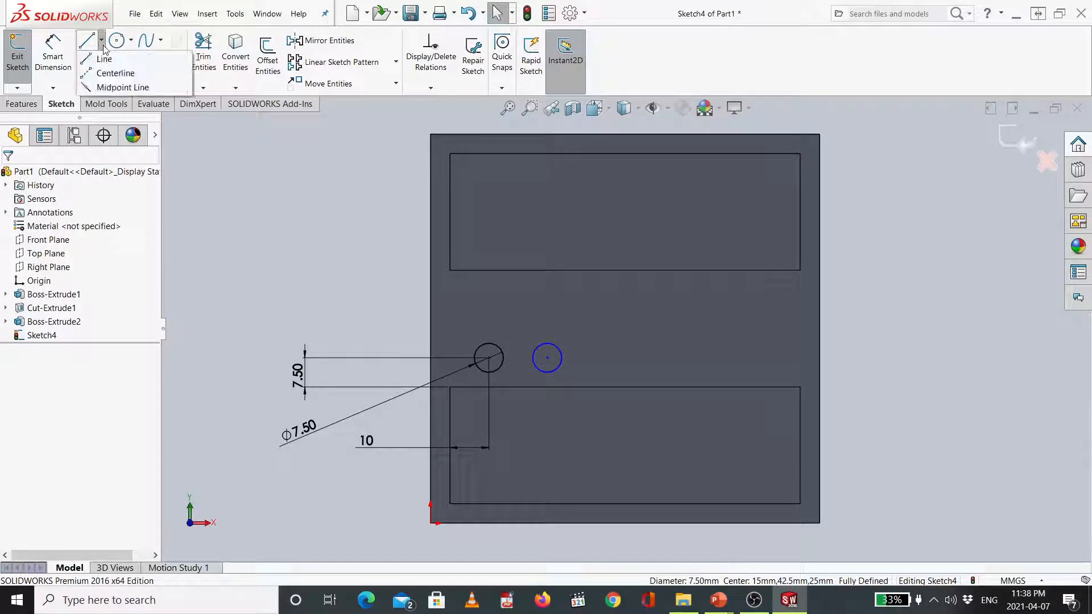
{"action": "left_click", "coordinate": [116, 74]}
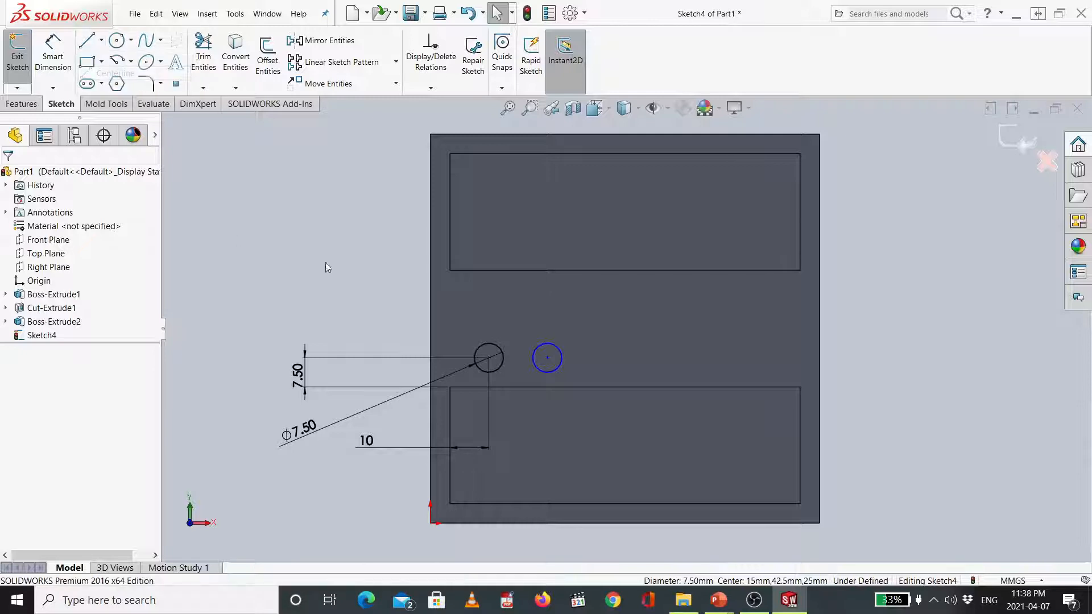
{"action": "left_click", "coordinate": [431, 329]}
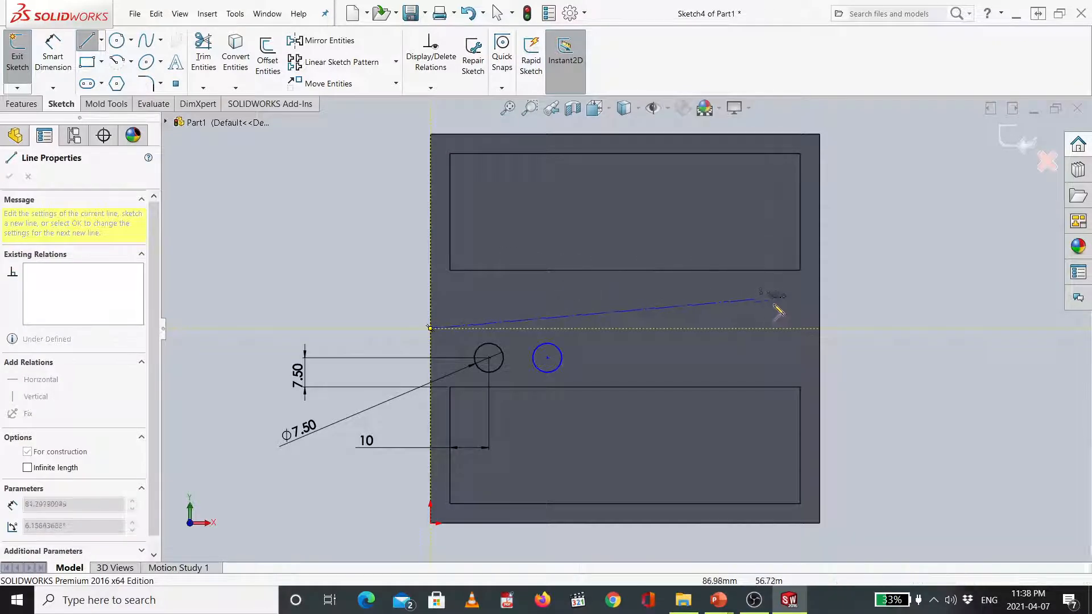
{"action": "left_click", "coordinate": [821, 328]}
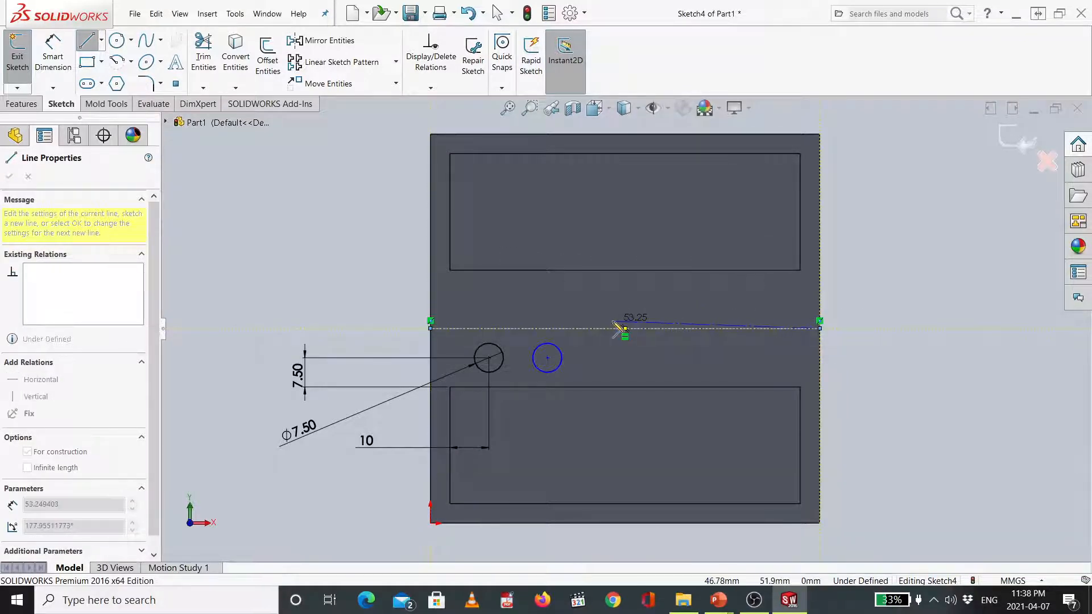
{"action": "key", "text": "Escape"}
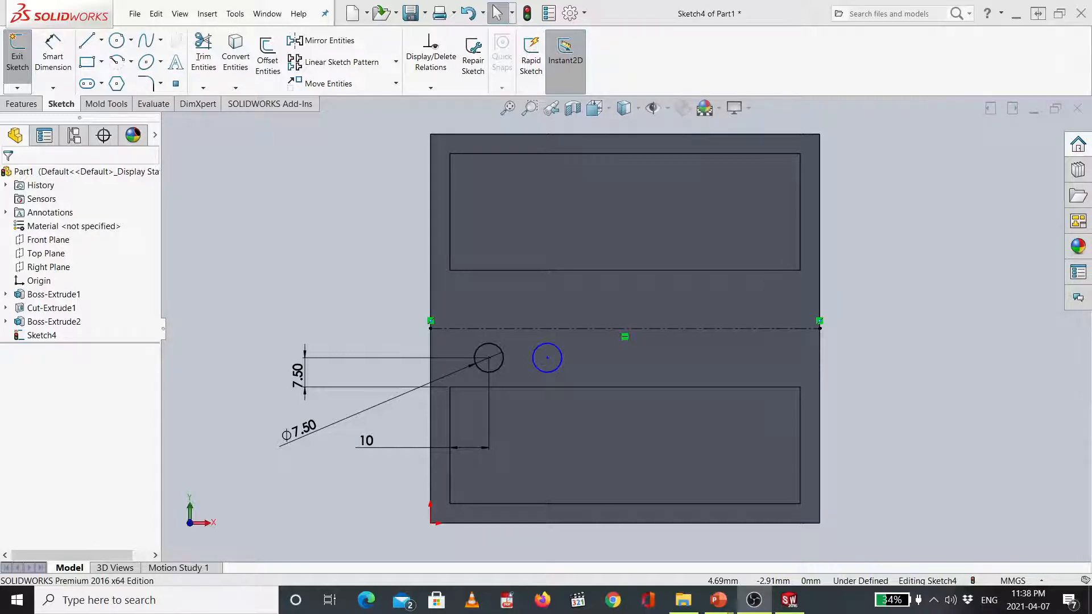
Step: Start a Mirror Entities operation with both circles as the entities to mirror and get ready to choose the mirror line
{"action": "left_click", "coordinate": [498, 370]}
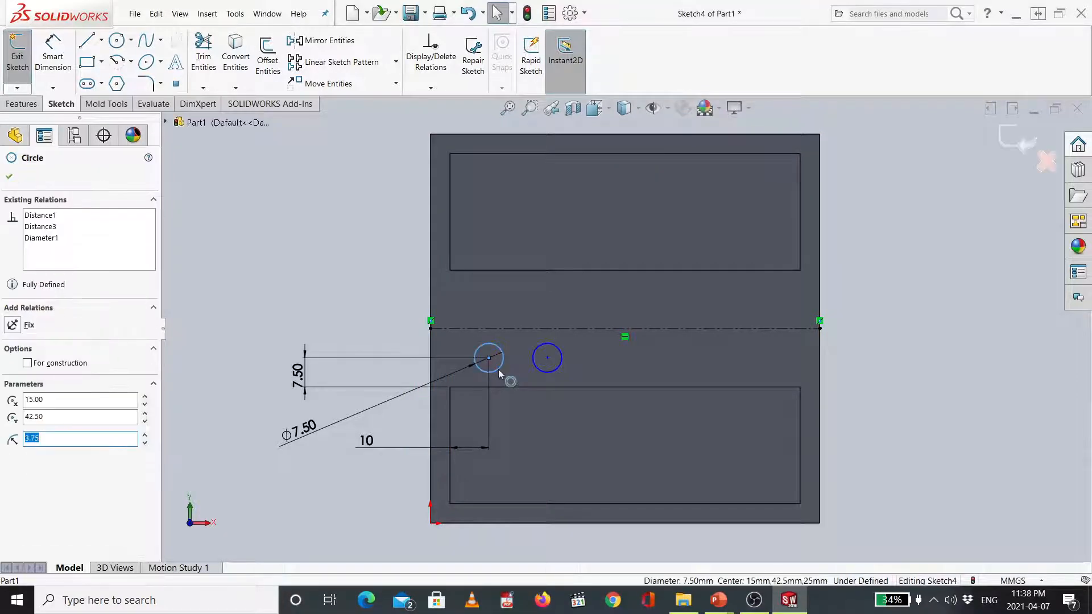
{"action": "left_click", "coordinate": [535, 373], "text": "ctrl"}
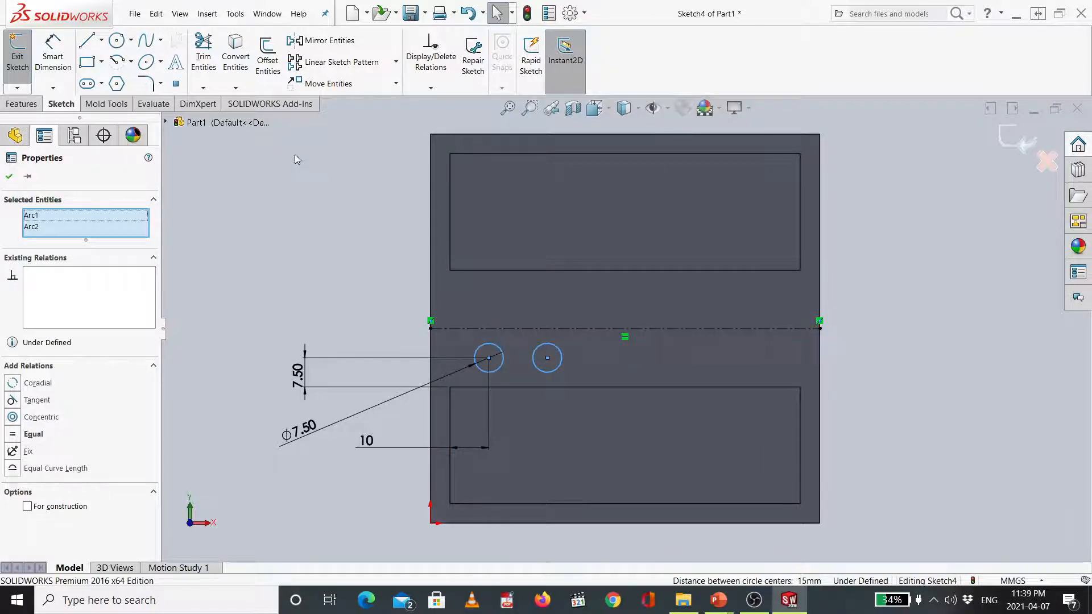
{"action": "left_click", "coordinate": [396, 85]}
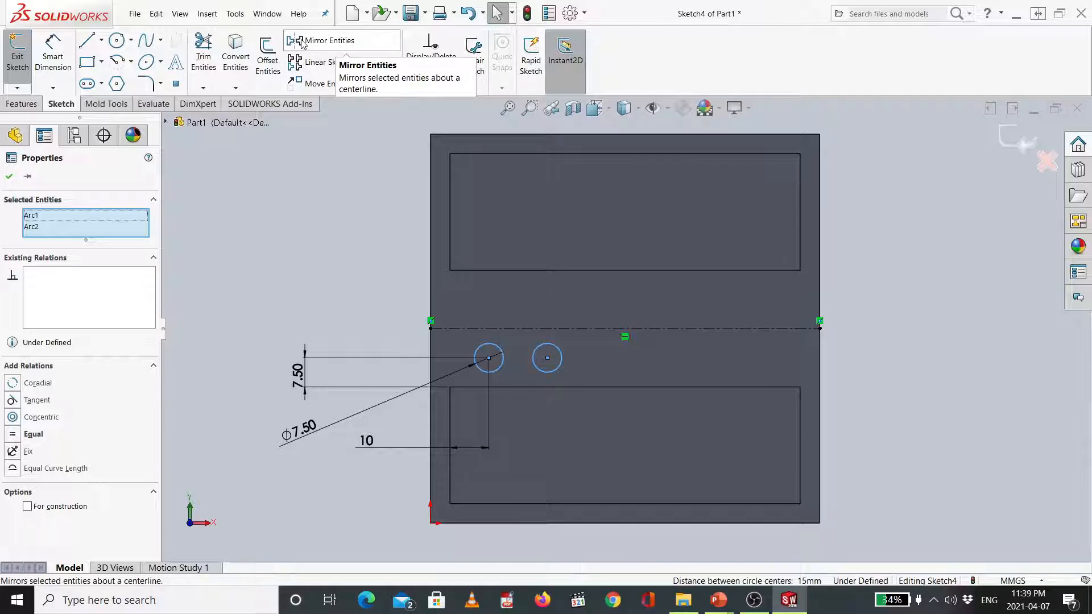
{"action": "left_click", "coordinate": [307, 42]}
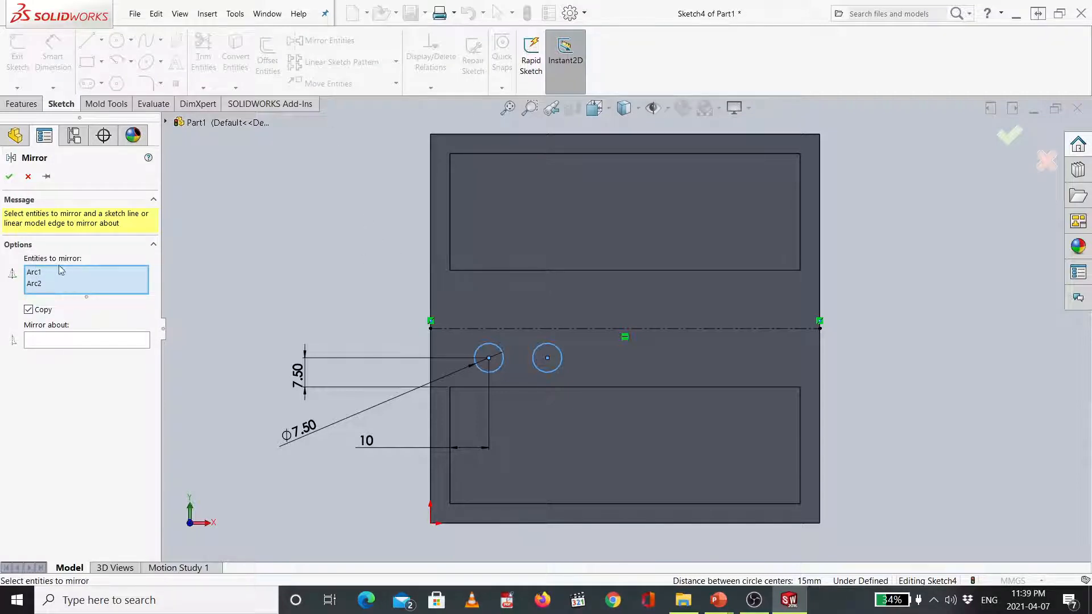
{"action": "left_click", "coordinate": [38, 273]}
{"action": "left_click", "coordinate": [38, 285]}
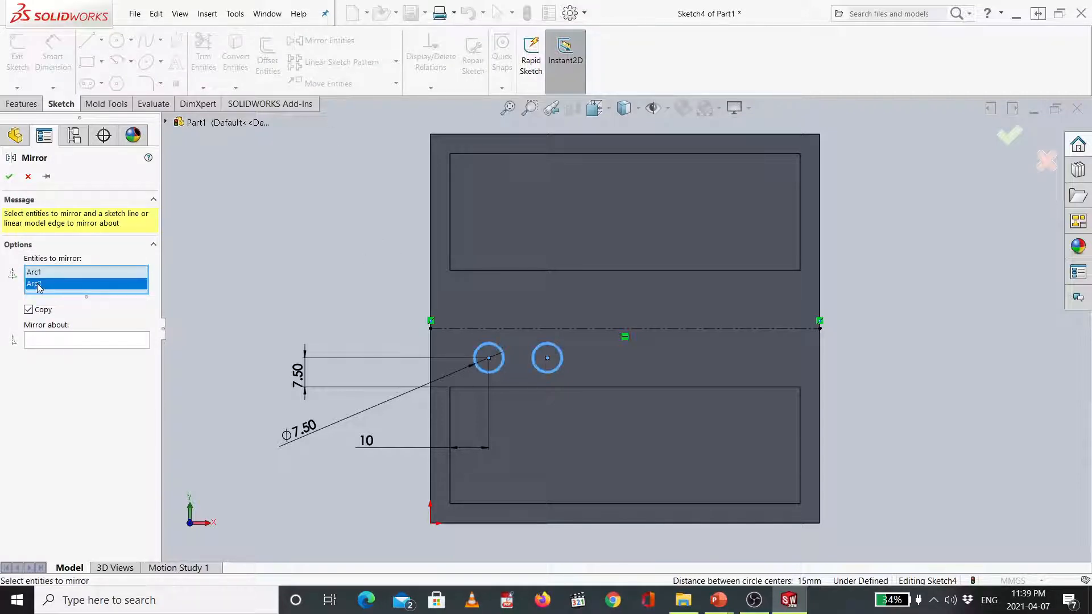
{"action": "left_click", "coordinate": [42, 273]}
{"action": "left_click", "coordinate": [41, 284]}
{"action": "left_click", "coordinate": [72, 345]}
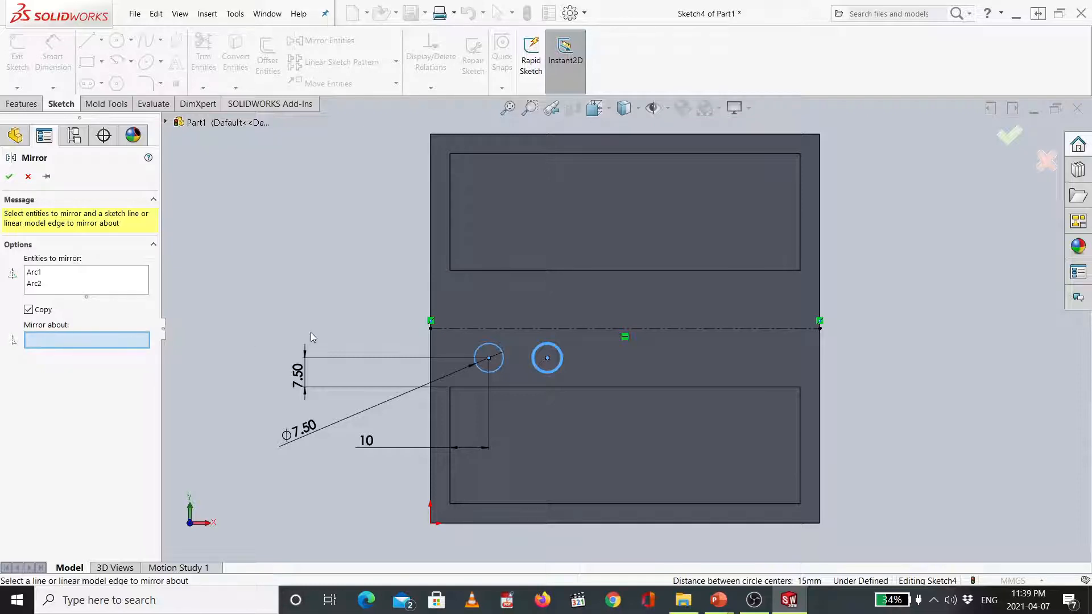
Step: Preview mirroring the circles about the centerline, the rib's lower edge and the rib's upper edge, clearing each choice
{"action": "left_click", "coordinate": [467, 329]}
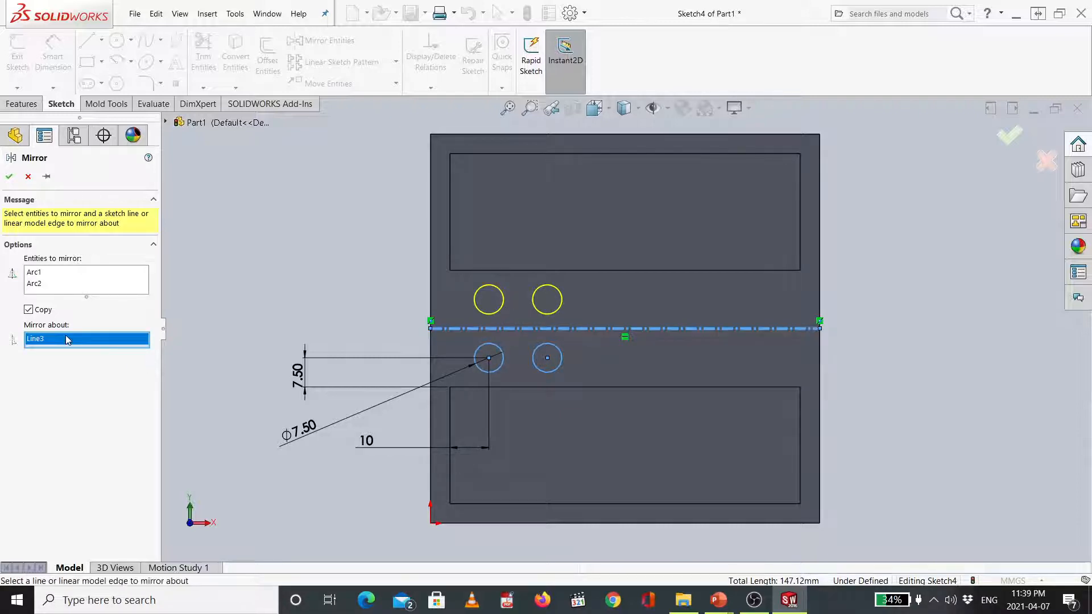
{"action": "key", "text": "Delete"}
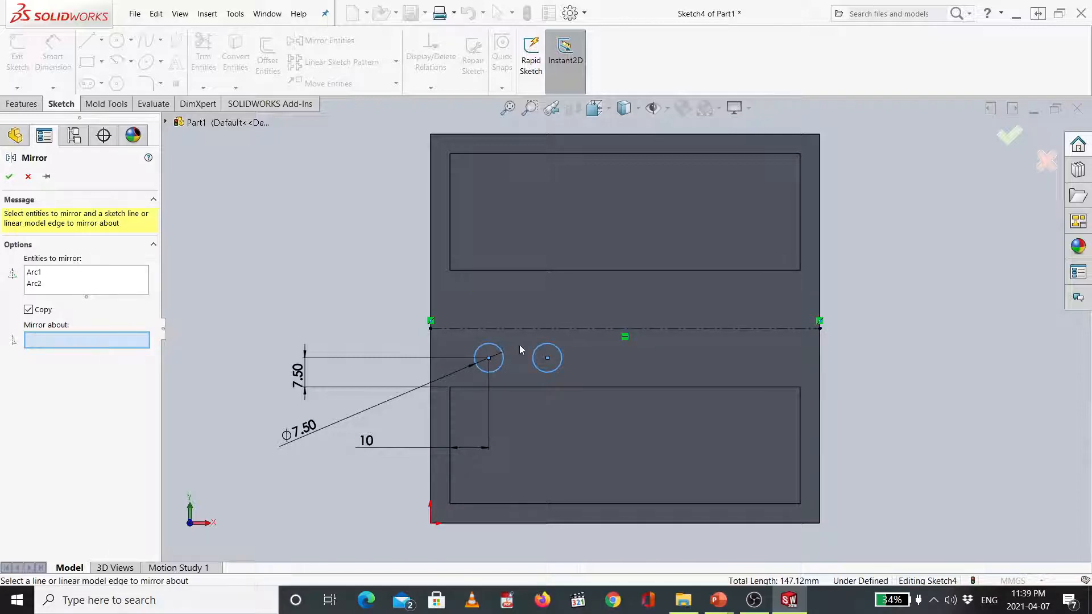
{"action": "left_click", "coordinate": [515, 387]}
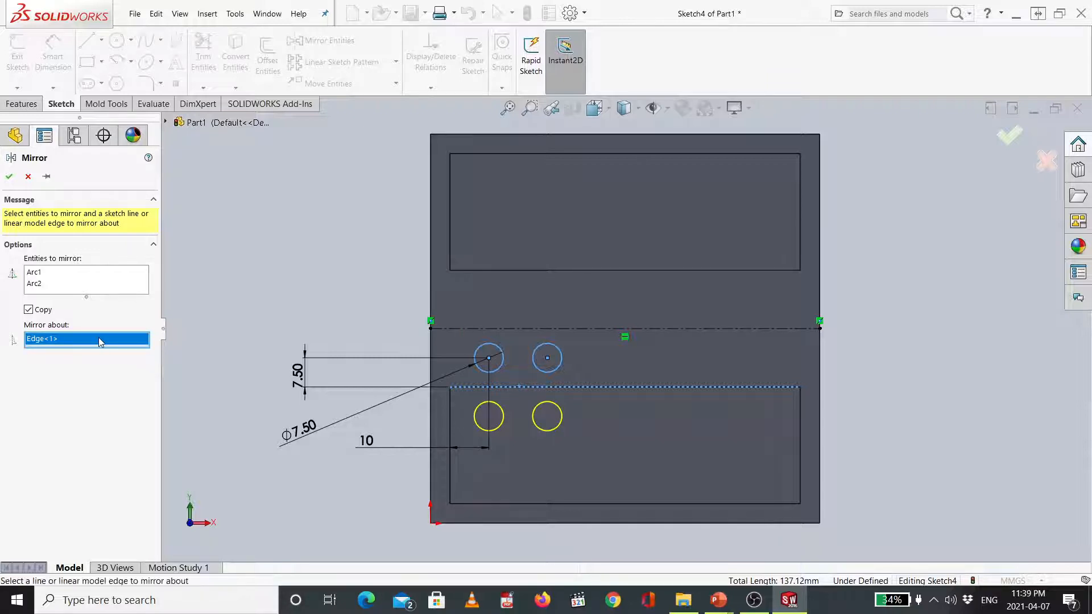
{"action": "key", "text": "Delete"}
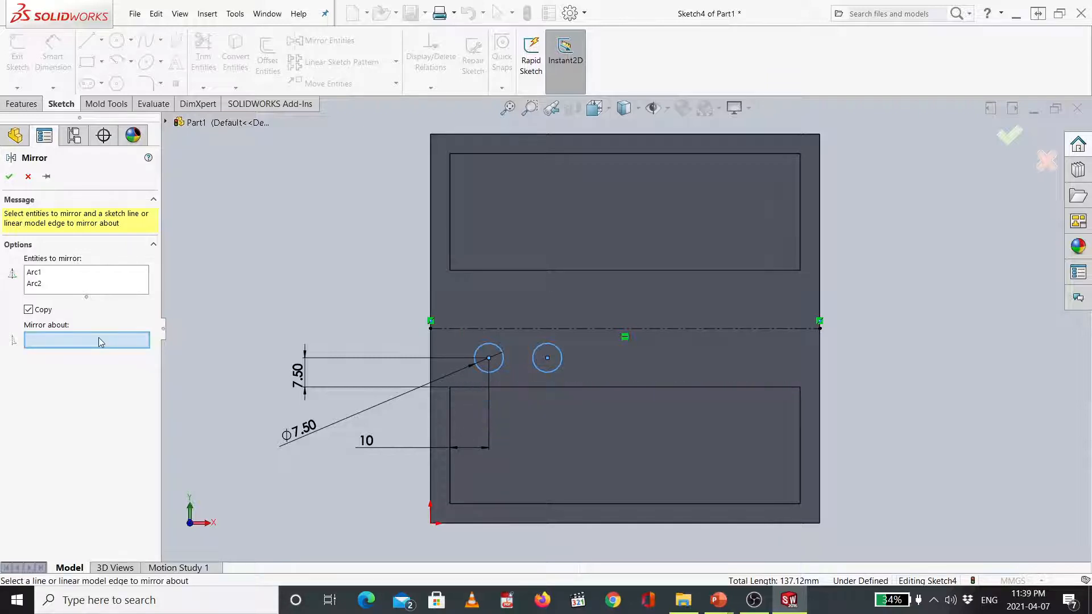
{"action": "left_click", "coordinate": [518, 270]}
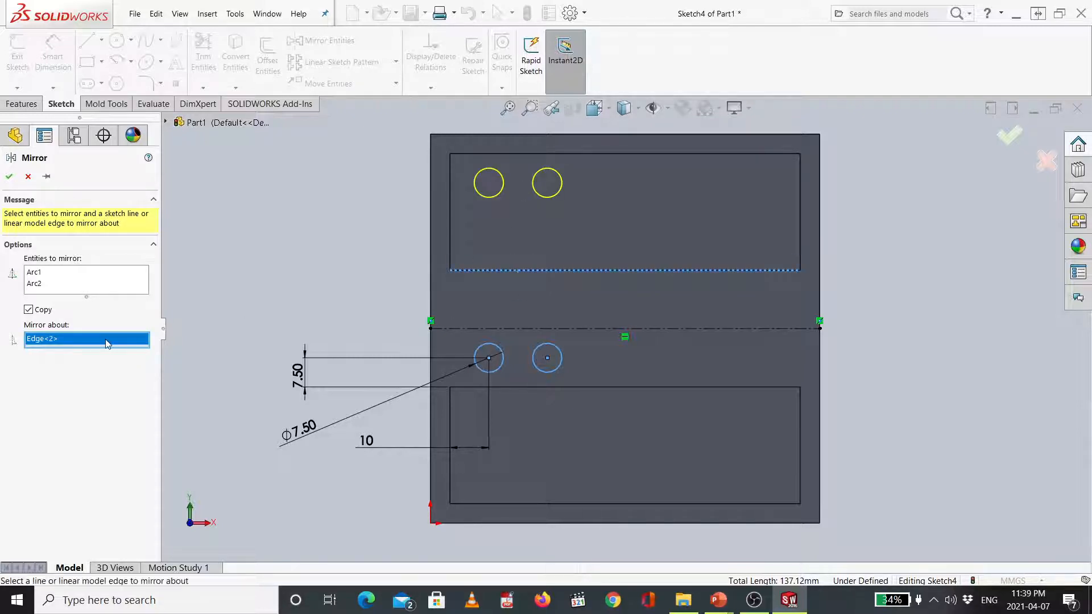
{"action": "key", "text": "Delete"}
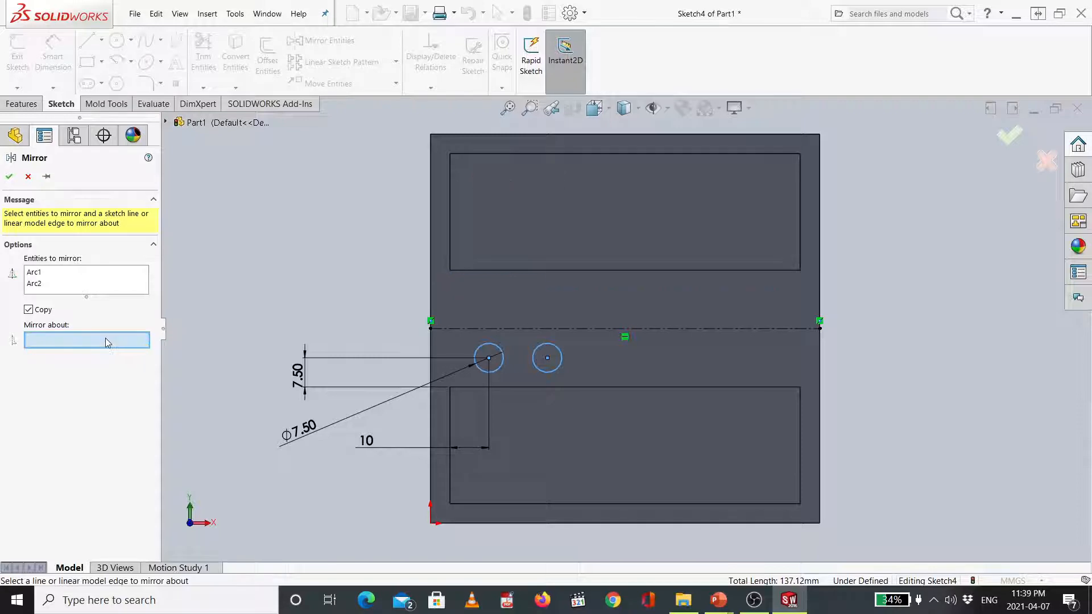
Step: Mirror both circles about the horizontal centerline, keeping the originals
{"action": "left_click", "coordinate": [497, 328]}
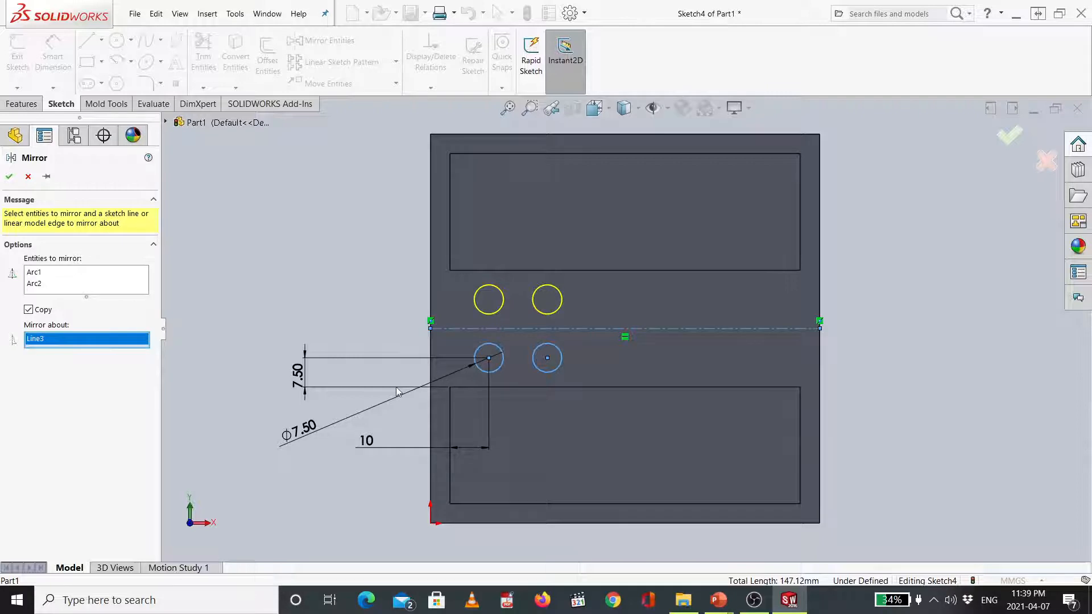
{"action": "left_click", "coordinate": [1011, 143]}
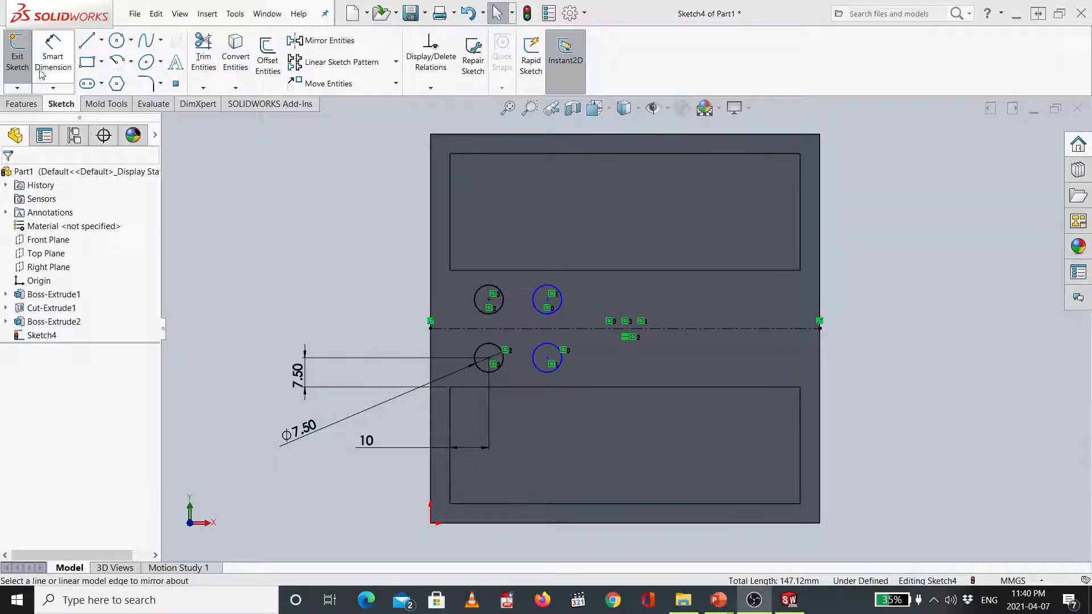
Step: Start an Extruded Cut of the four rib circles, preview the Through All end condition and return it to Blind
{"action": "left_click", "coordinate": [22, 104]}
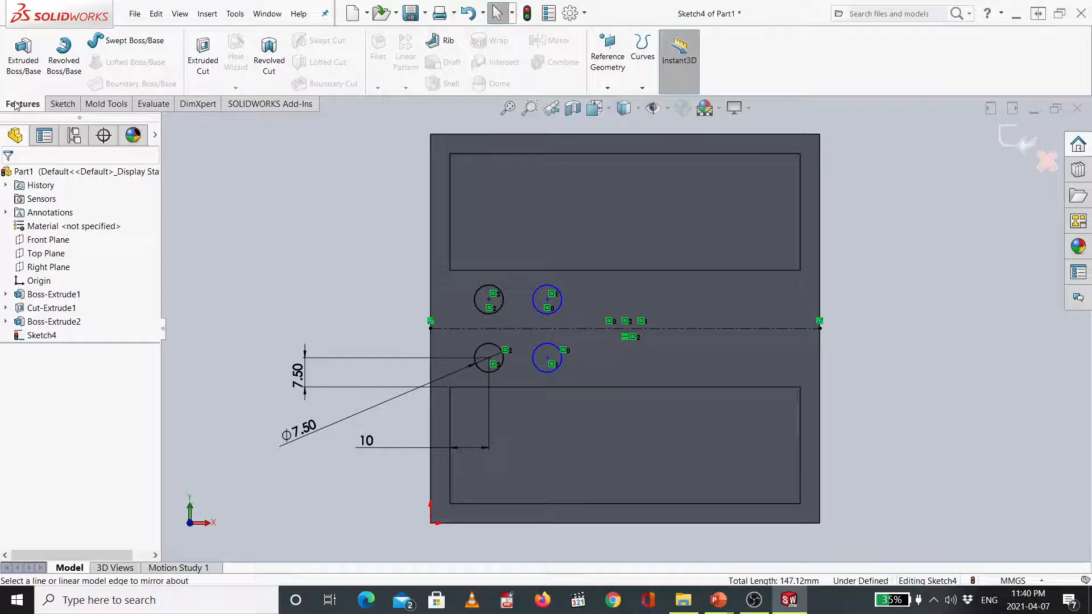
{"action": "left_click", "coordinate": [204, 59]}
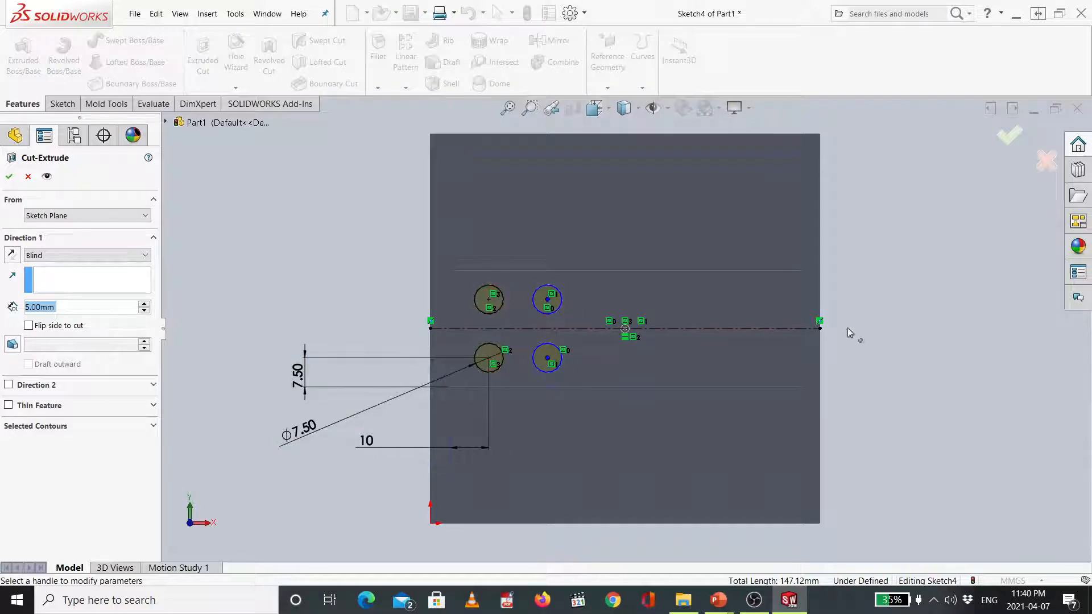
{"action": "middle_click_drag", "start_coordinate": [892, 317], "coordinate": [834, 395]}
{"action": "left_click", "coordinate": [50, 256]}
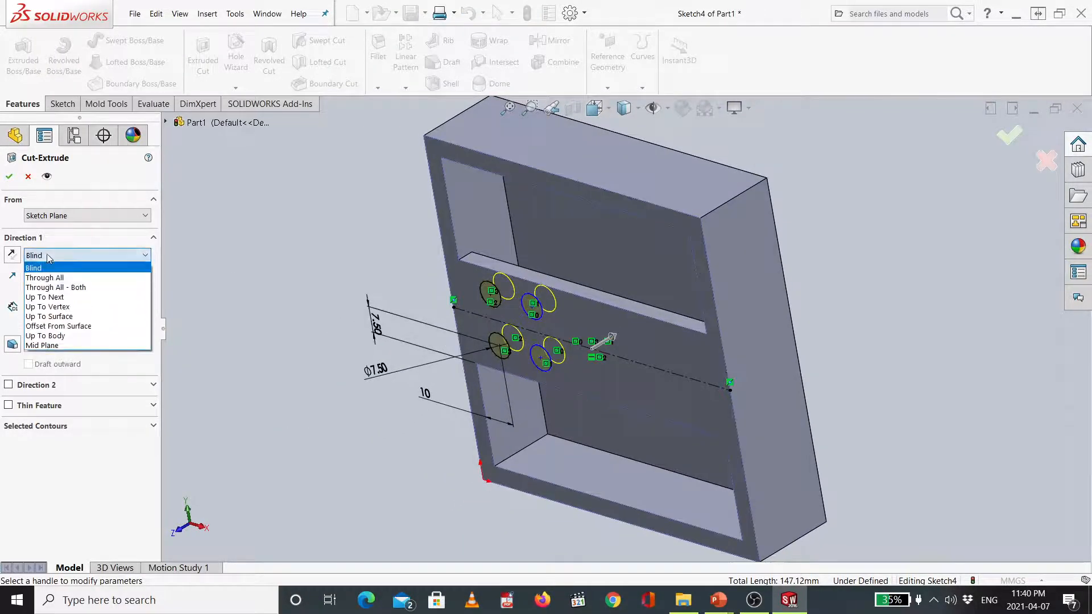
{"action": "left_click", "coordinate": [61, 278]}
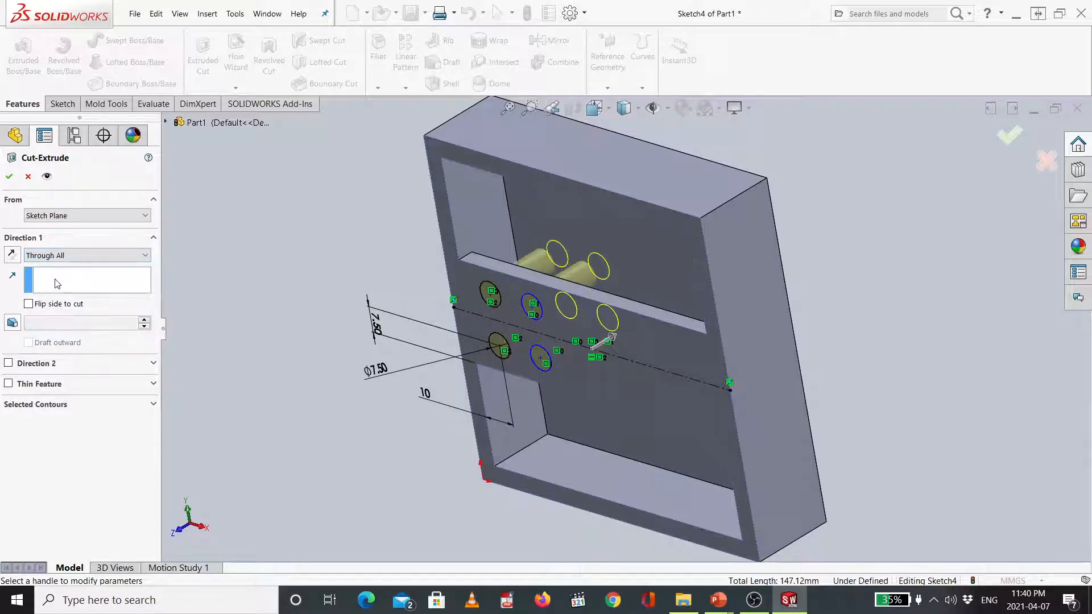
{"action": "left_click", "coordinate": [135, 256]}
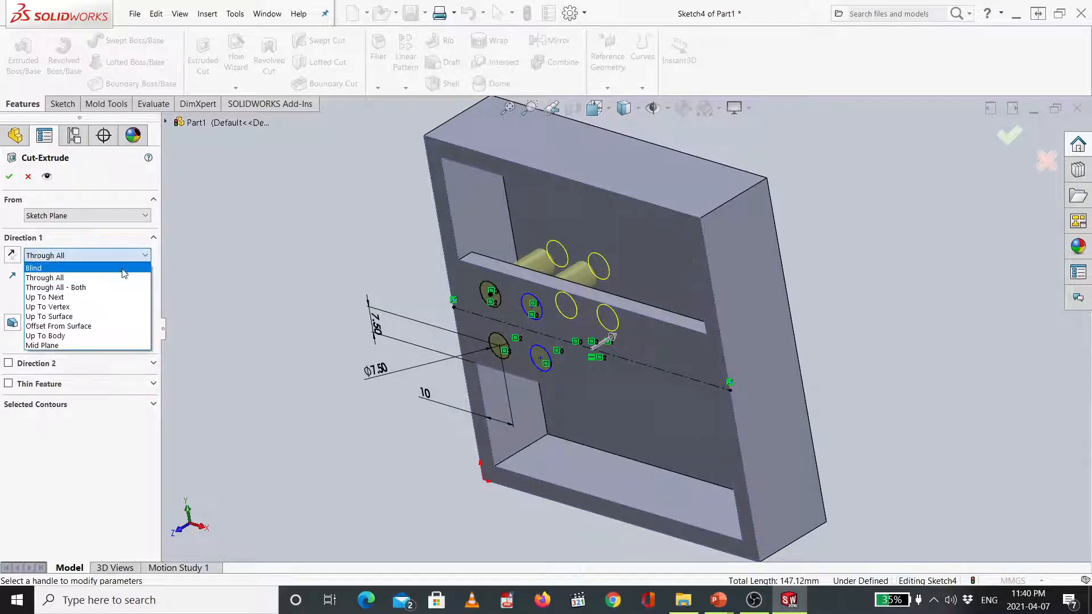
{"action": "left_click", "coordinate": [63, 266]}
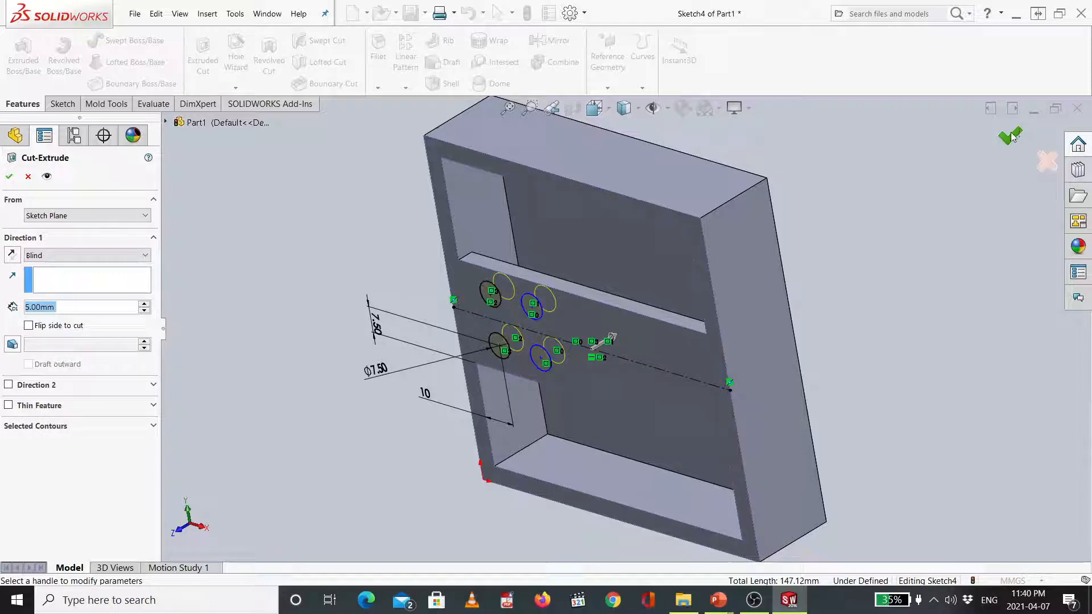
Step: Compare the Through All preview once more and cut the four circles with a Blind depth of 5 mm
{"action": "left_click", "coordinate": [61, 255]}
{"action": "left_click", "coordinate": [45, 275]}
{"action": "mouse_move", "coordinate": [818, 233]}
{"action": "middle_mouse_down"}
{"action": "mouse_move", "coordinate": [754, 293]}
{"action": "mouse_move", "coordinate": [648, 302]}
{"action": "mouse_move", "coordinate": [819, 244]}
{"action": "middle_mouse_up"}
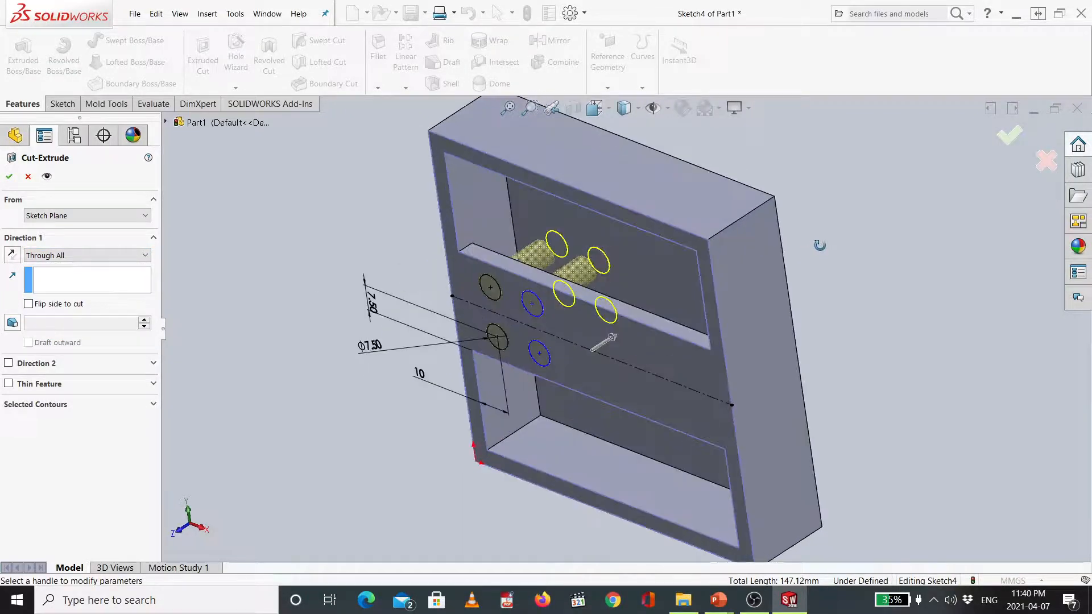
{"action": "left_click", "coordinate": [71, 255]}
{"action": "left_click", "coordinate": [67, 265]}
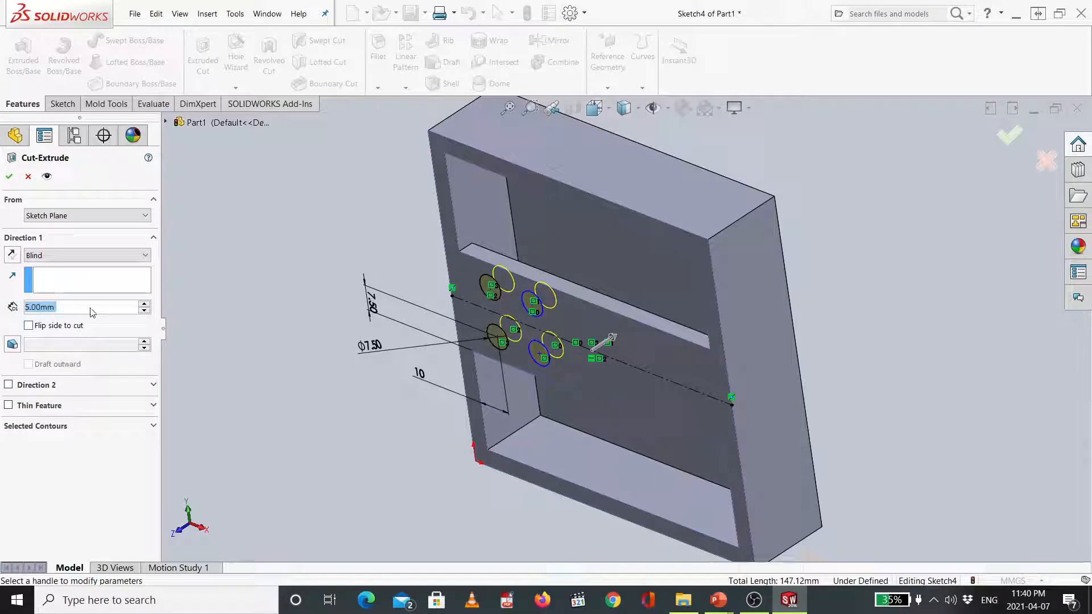
{"action": "left_click", "coordinate": [1009, 137]}
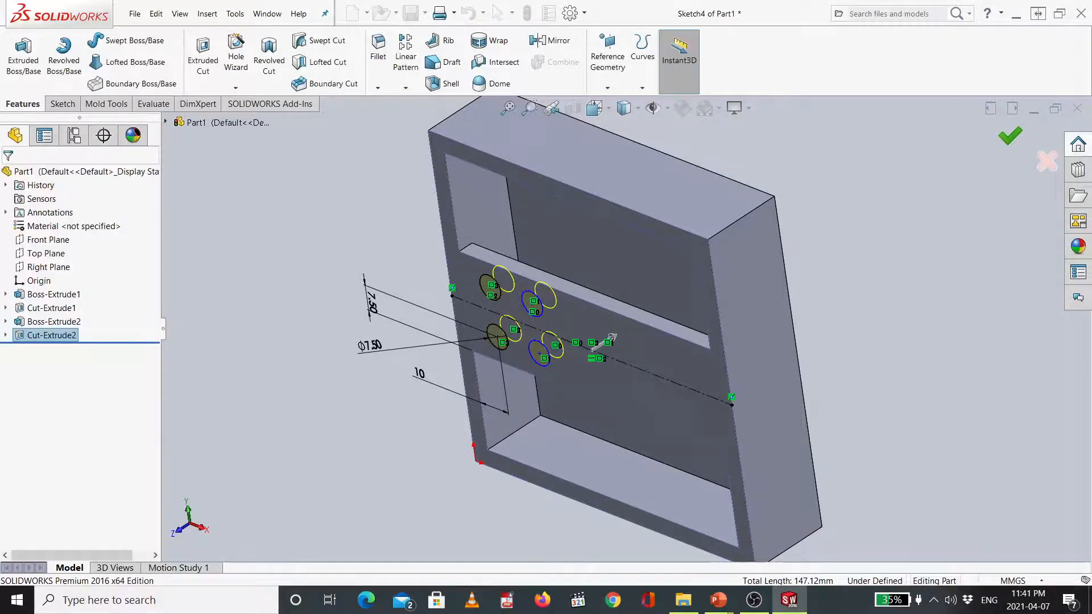
{"action": "left_click", "coordinate": [970, 343]}
Step: Open a new sketch on the block's flat back face and view it straight on
{"action": "key", "text": "ctrl+7"}
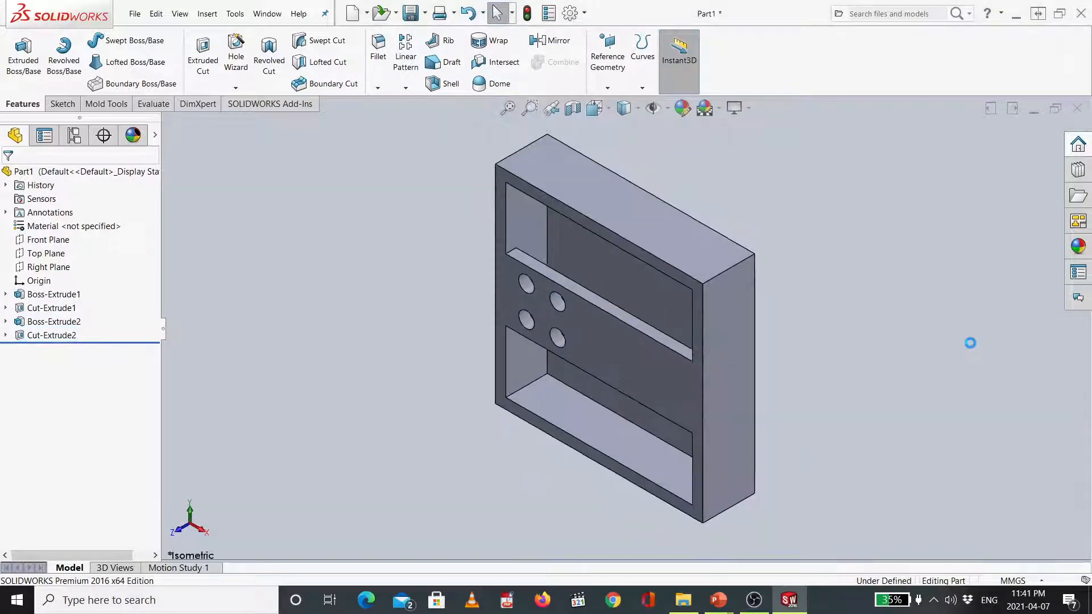
{"action": "key", "text": "ctrl+1"}
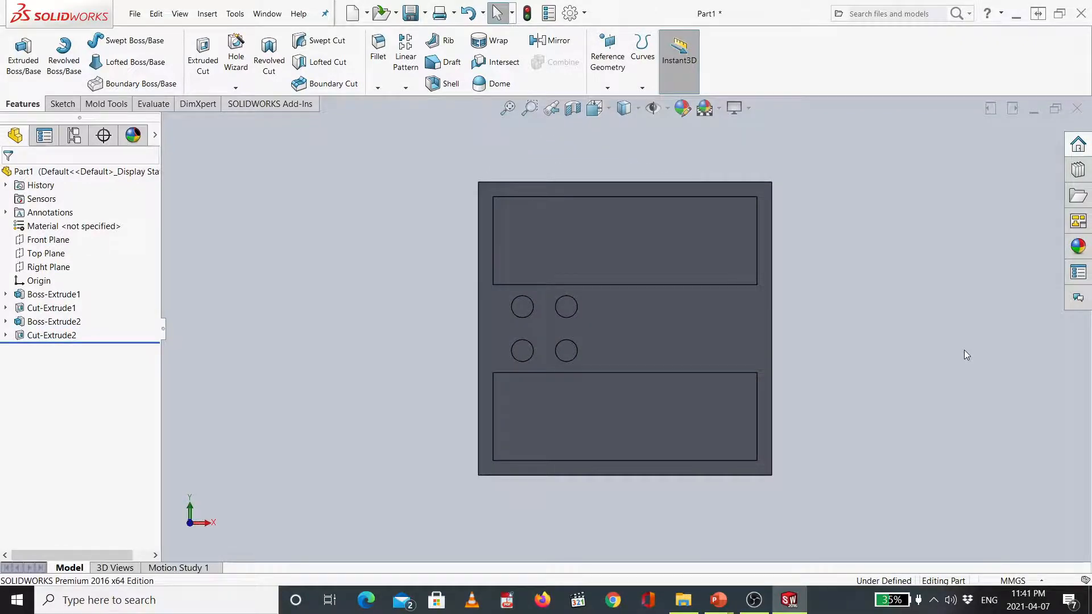
{"action": "key", "text": "ctrl+7"}
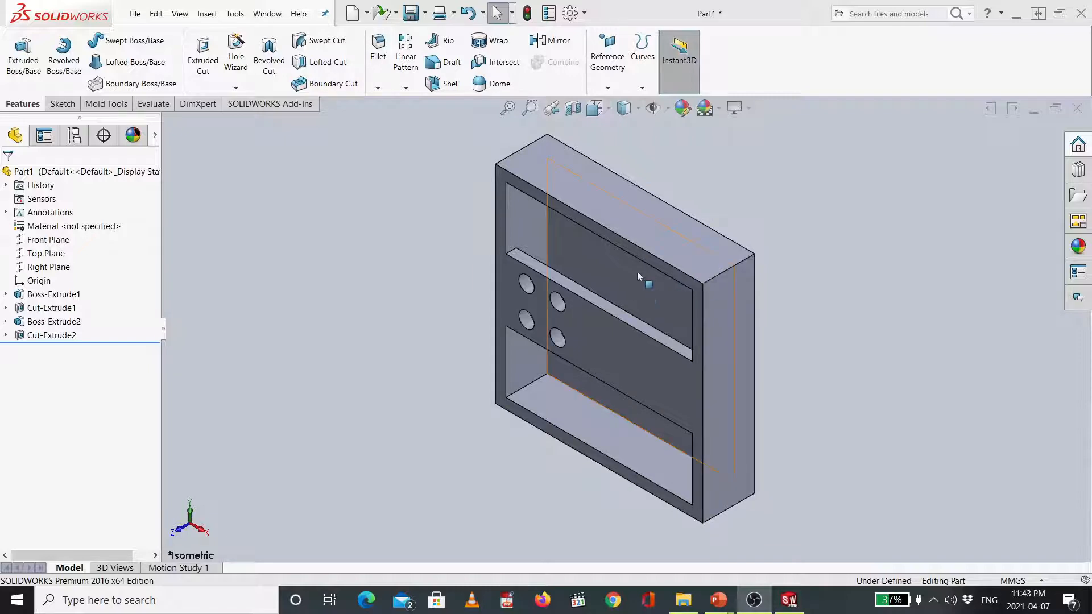
{"action": "middle_click_drag", "start_coordinate": [804, 278], "coordinate": [643, 244]}
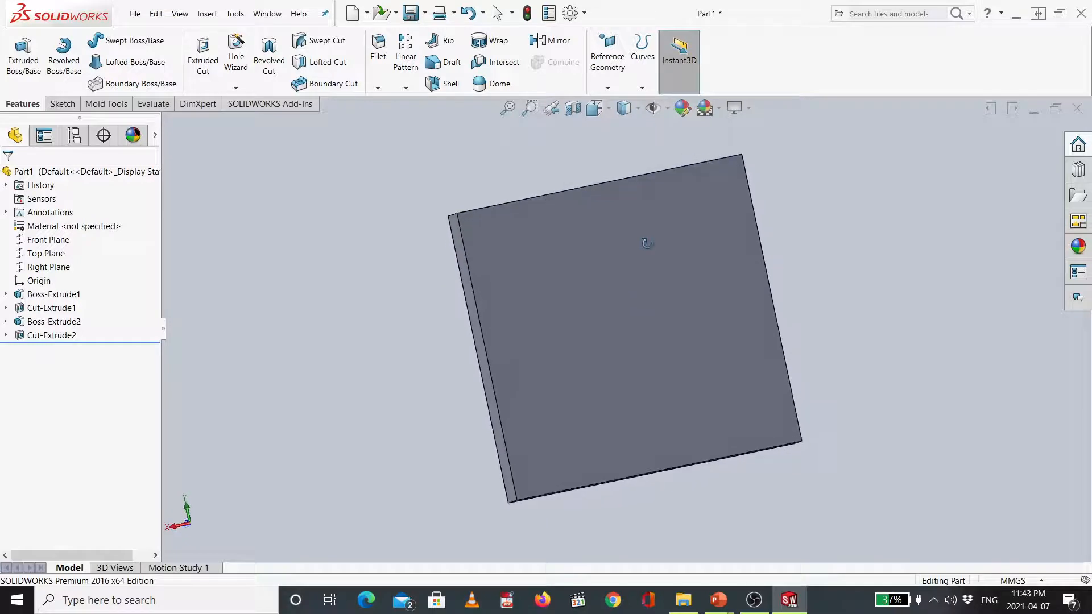
{"action": "left_click", "coordinate": [634, 270]}
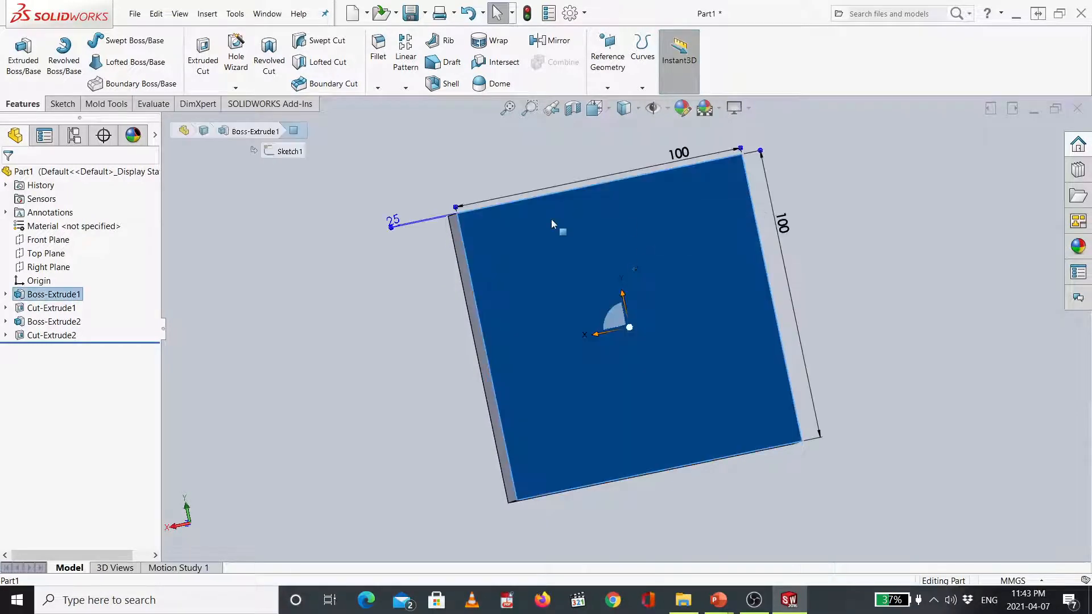
{"action": "left_click", "coordinate": [601, 256]}
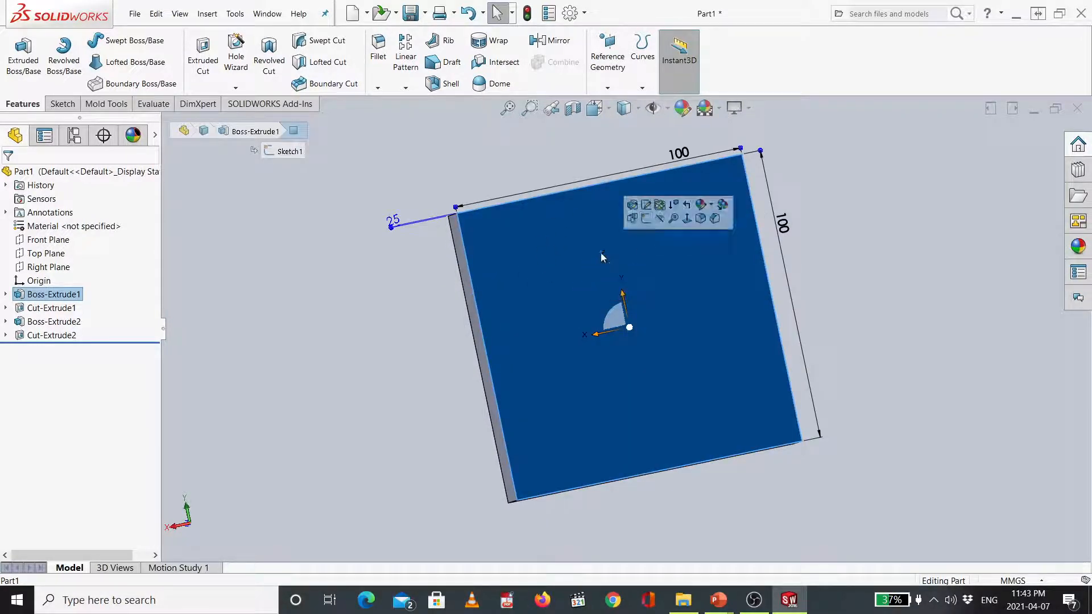
{"action": "left_click", "coordinate": [647, 221]}
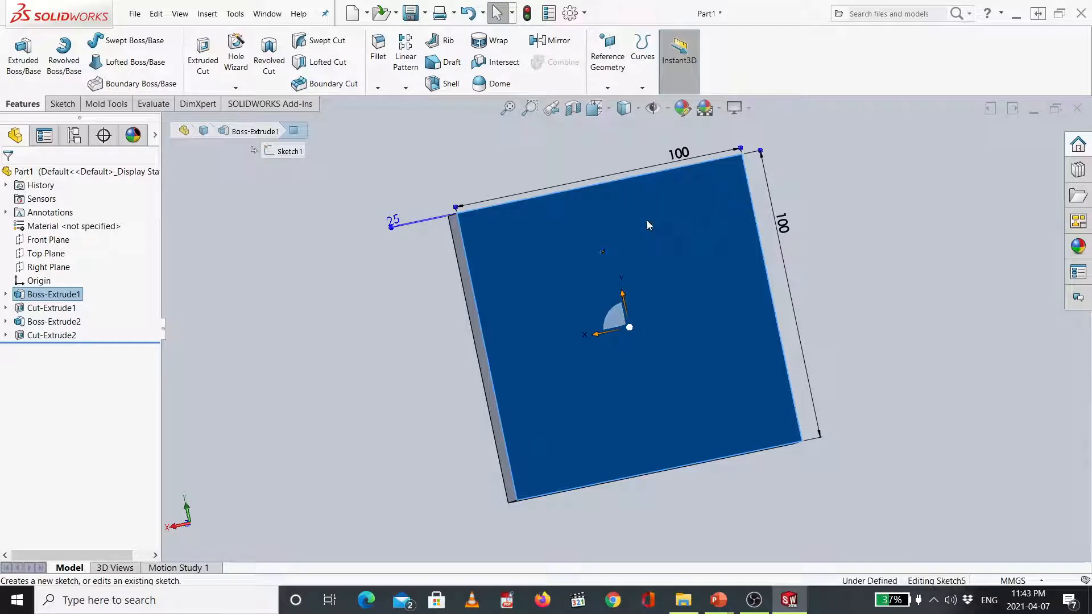
{"action": "key", "text": "ctrl+7"}
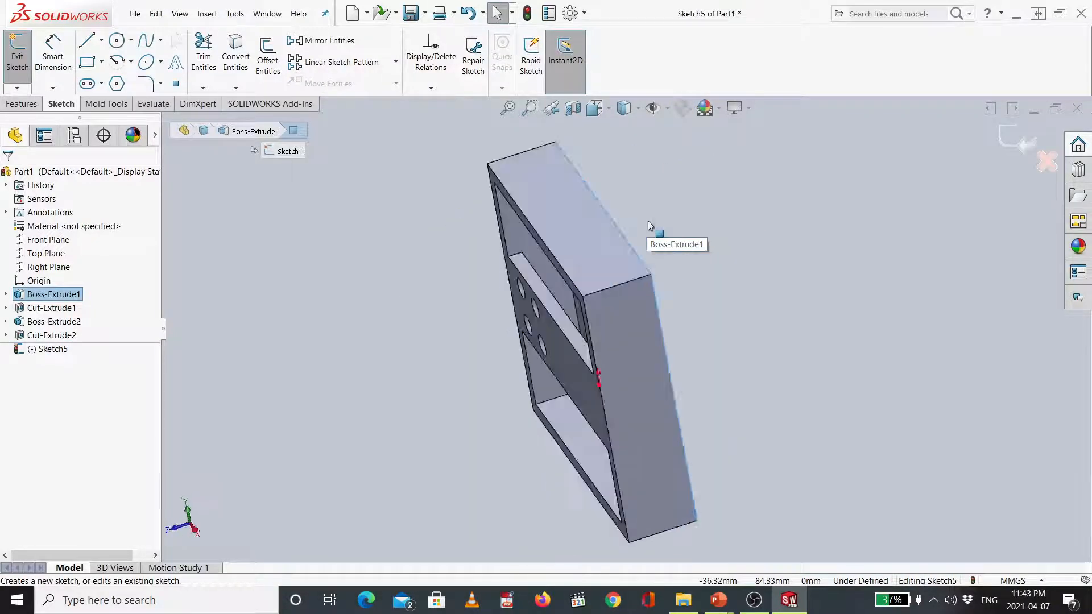
{"action": "key", "text": "ctrl+8"}
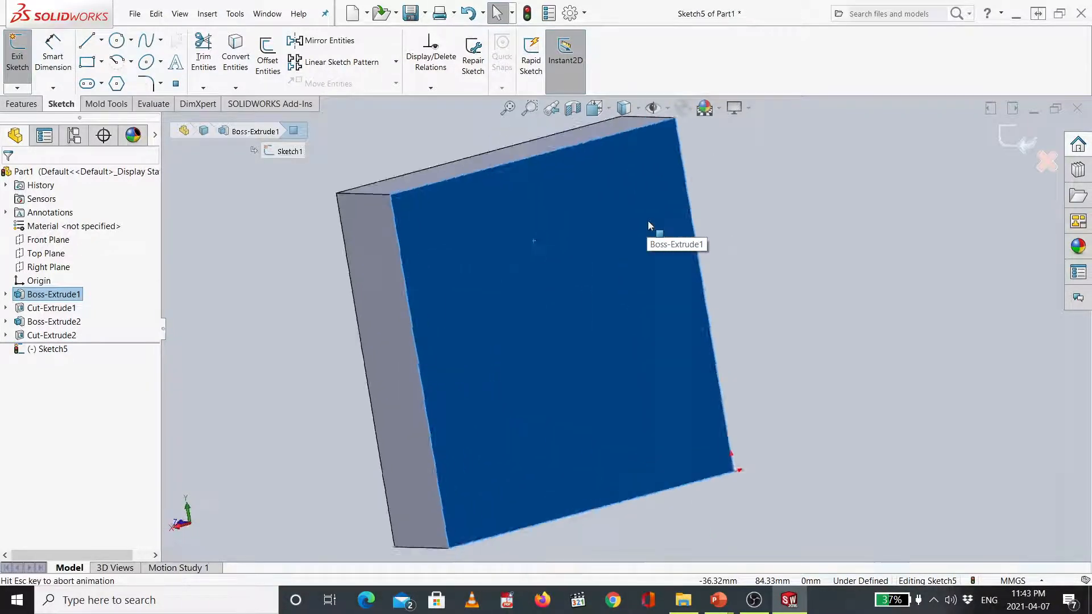
{"action": "key", "text": "ctrl+7"}
{"action": "key", "text": "ctrl+8"}
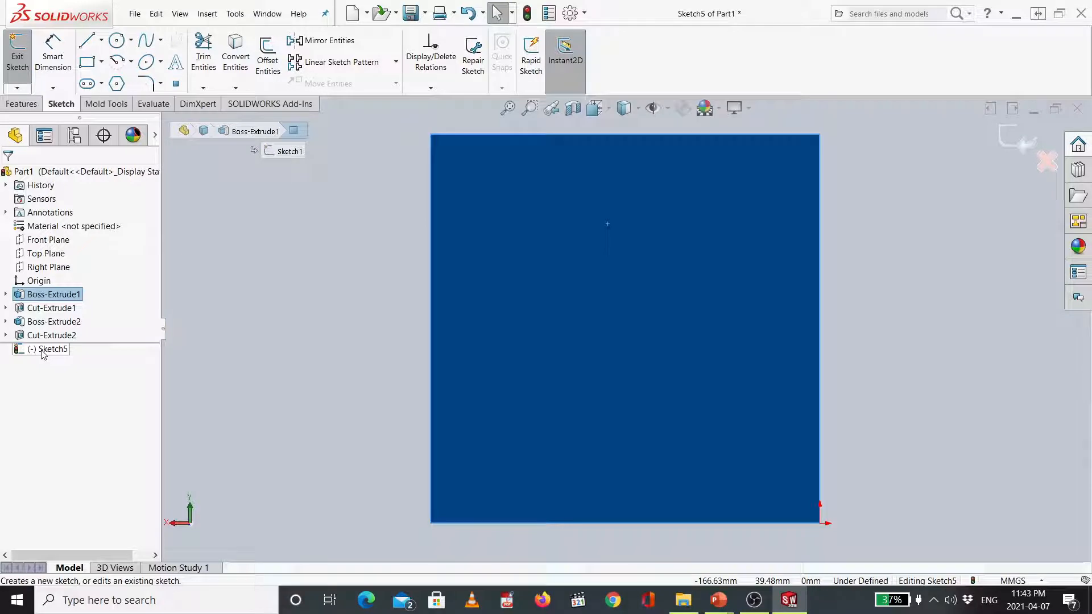
Step: Sketch a circle near the lower-left corner of the back face and set its diameter to 15 mm
{"action": "left_click", "coordinate": [116, 40]}
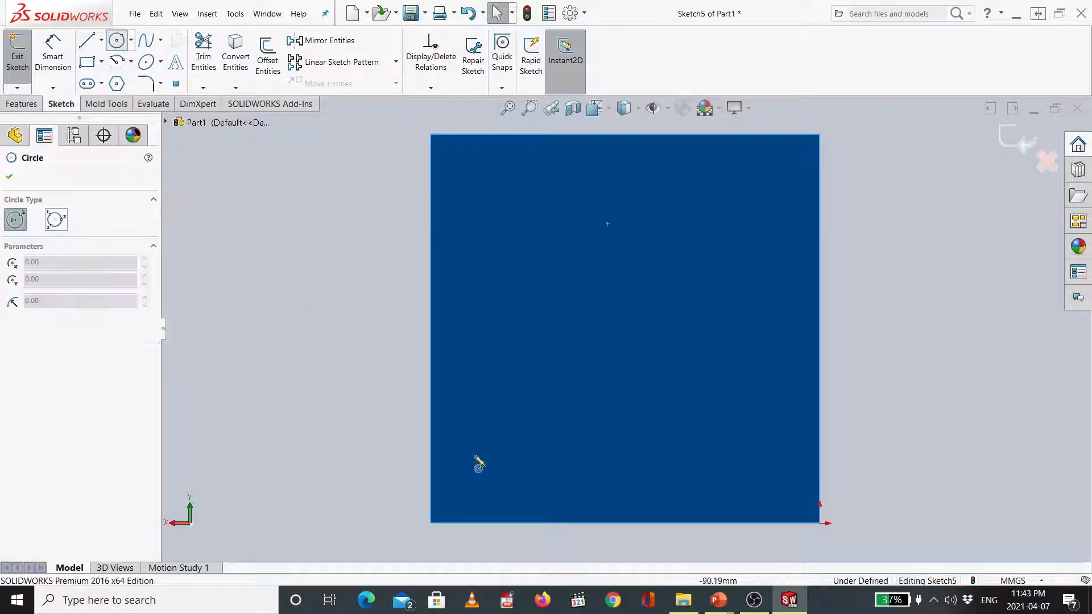
{"action": "mouse_move", "coordinate": [488, 470]}
{"action": "left_mouse_down"}
{"action": "mouse_move", "coordinate": [519, 500]}
{"action": "mouse_move", "coordinate": [518, 483]}
{"action": "left_mouse_up"}
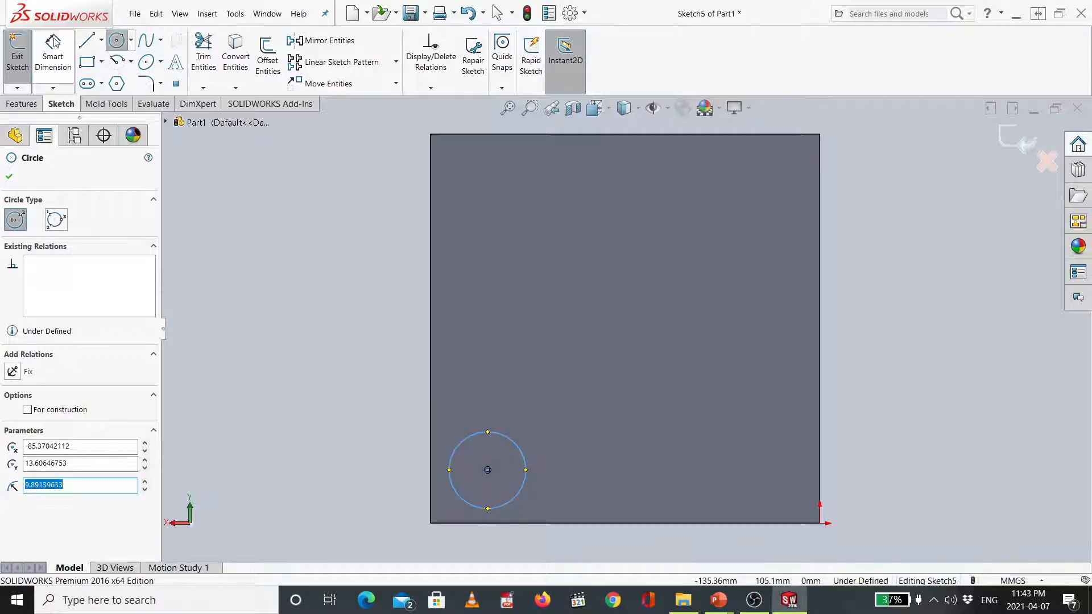
{"action": "left_click", "coordinate": [54, 61]}
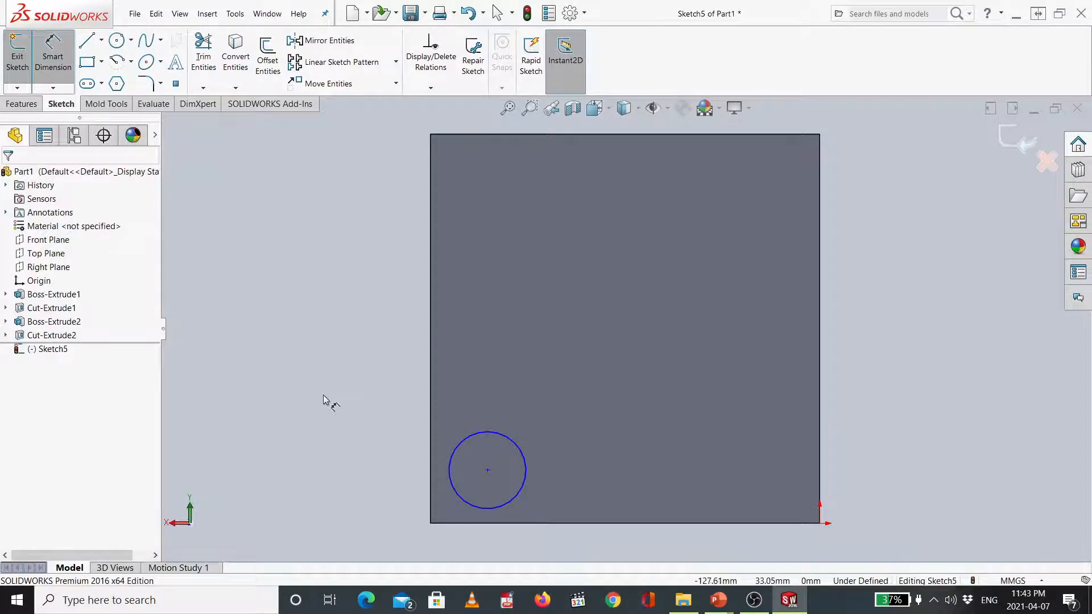
{"action": "left_click", "coordinate": [438, 493]}
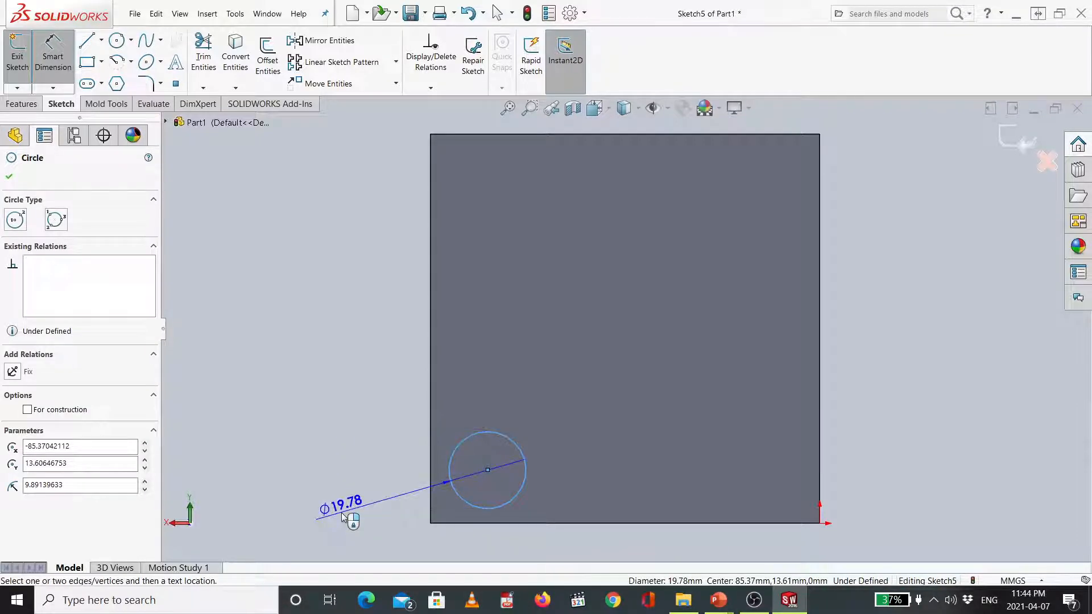
{"action": "left_click", "coordinate": [341, 513]}
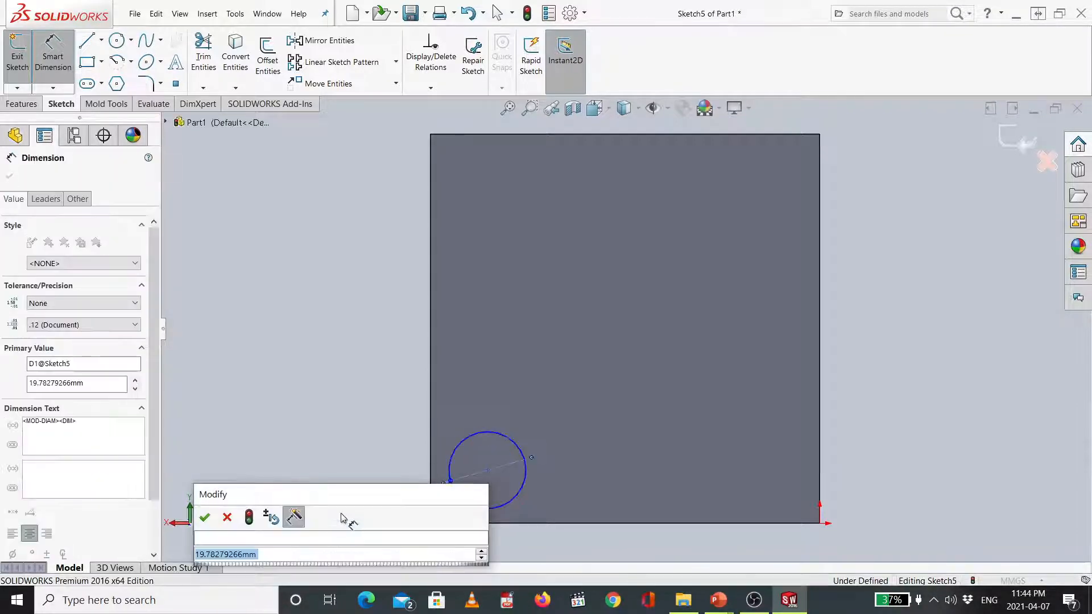
{"action": "type", "text": "15"}
{"action": "key", "text": "Return"}
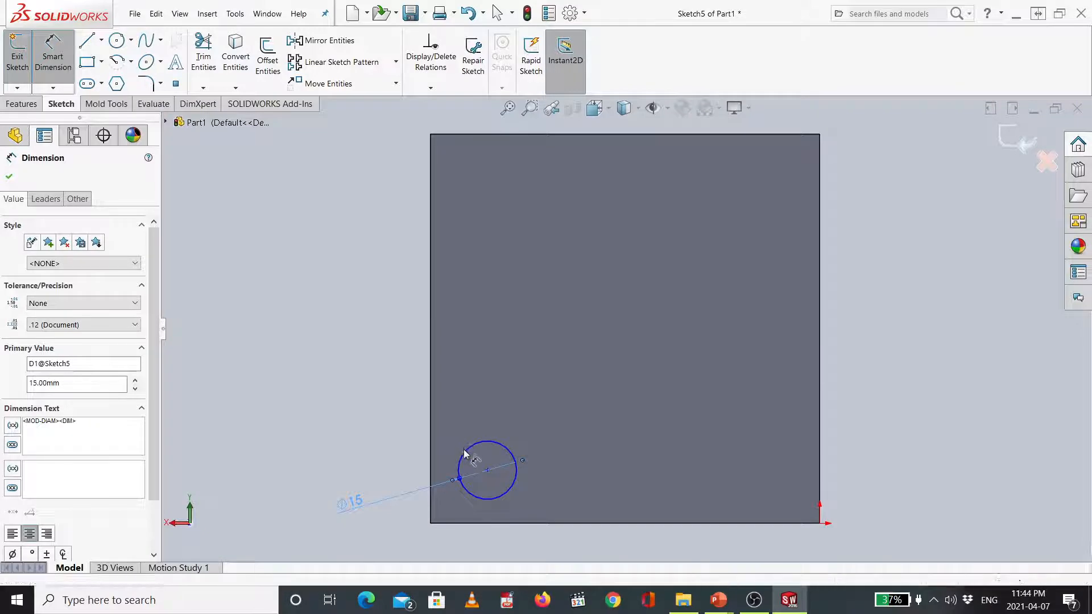
Step: Dimension the circle's center 20 mm from the left edge of the back face
{"action": "left_click", "coordinate": [460, 450]}
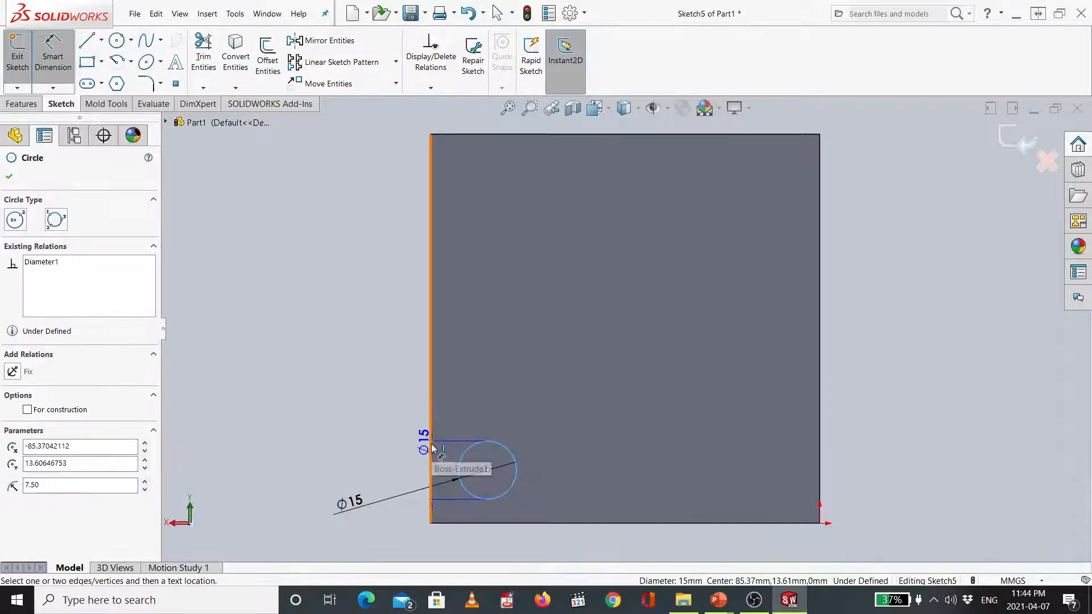
{"action": "left_click", "coordinate": [431, 447]}
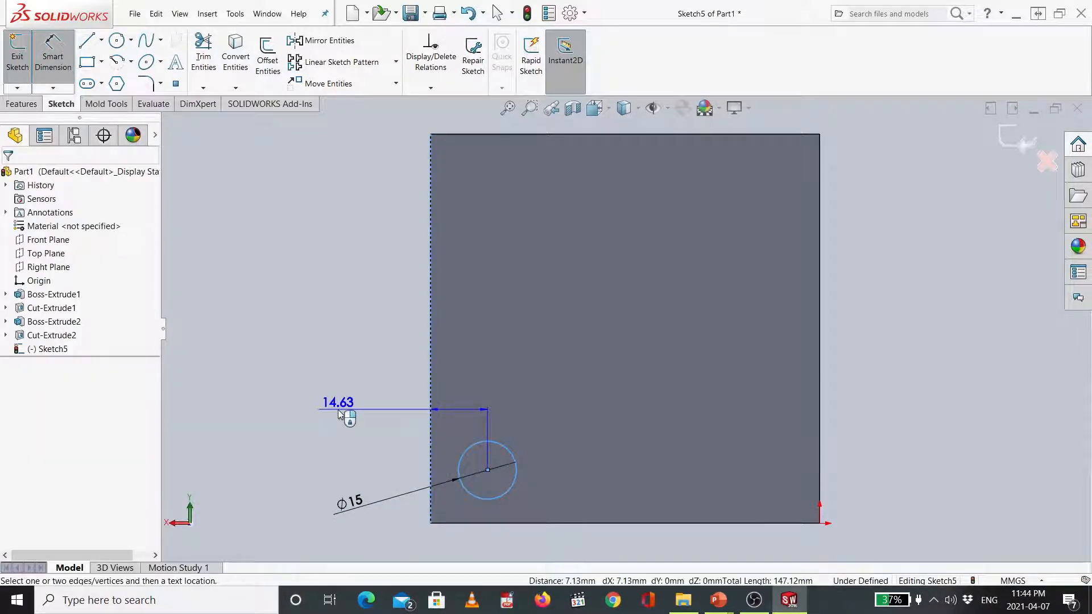
{"action": "left_click", "coordinate": [338, 410]}
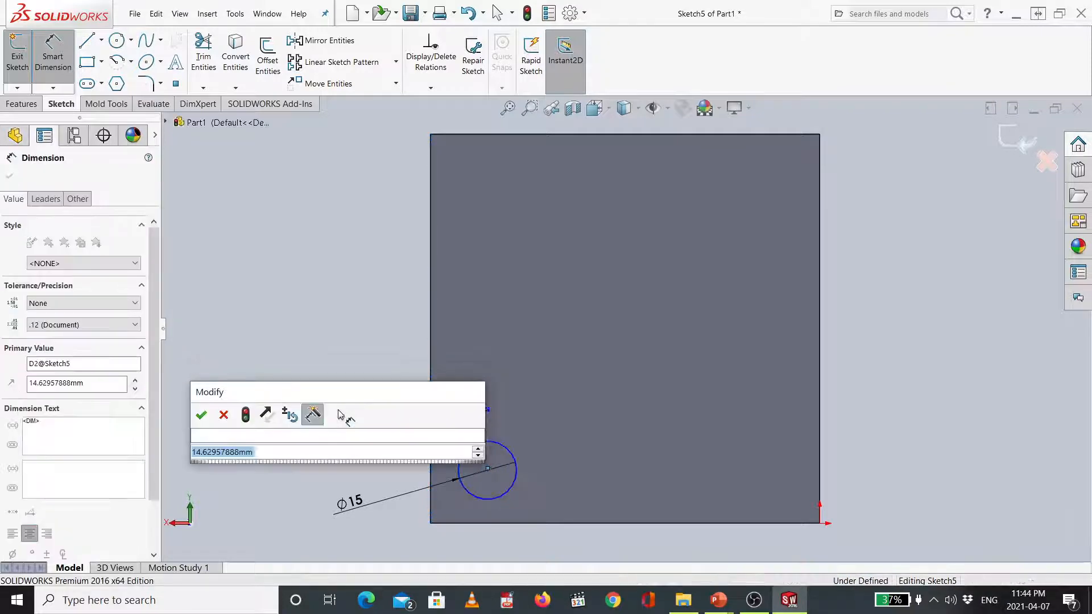
{"action": "type", "text": "20"}
{"action": "key", "text": "Return"}
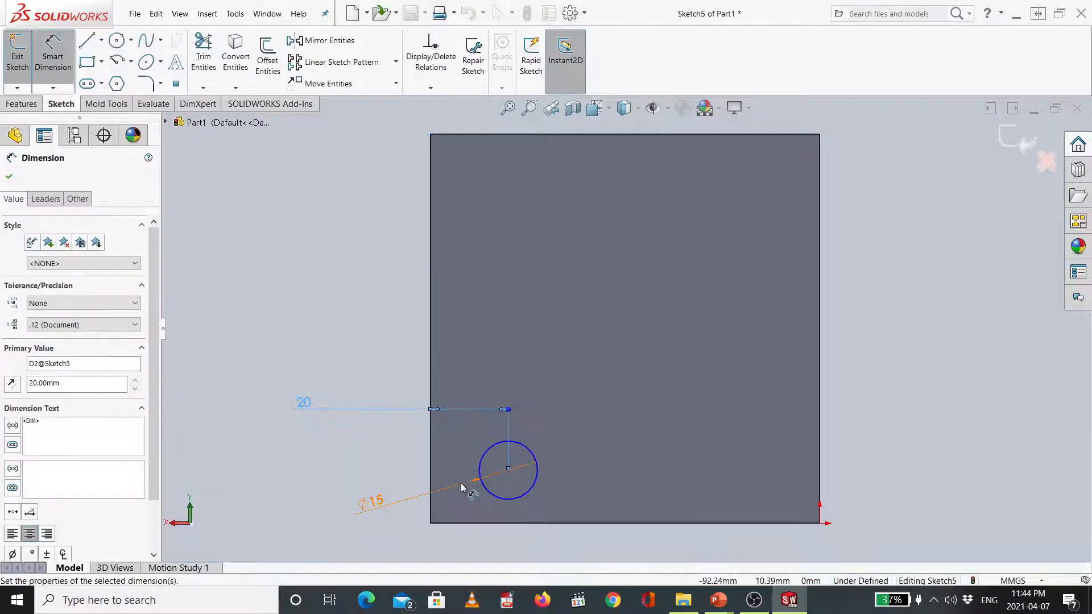
Step: Dimension the circle's center 17.5 mm above the bottom edge and reposition the diameter and vertical dimension labels
{"action": "left_click", "coordinate": [488, 493]}
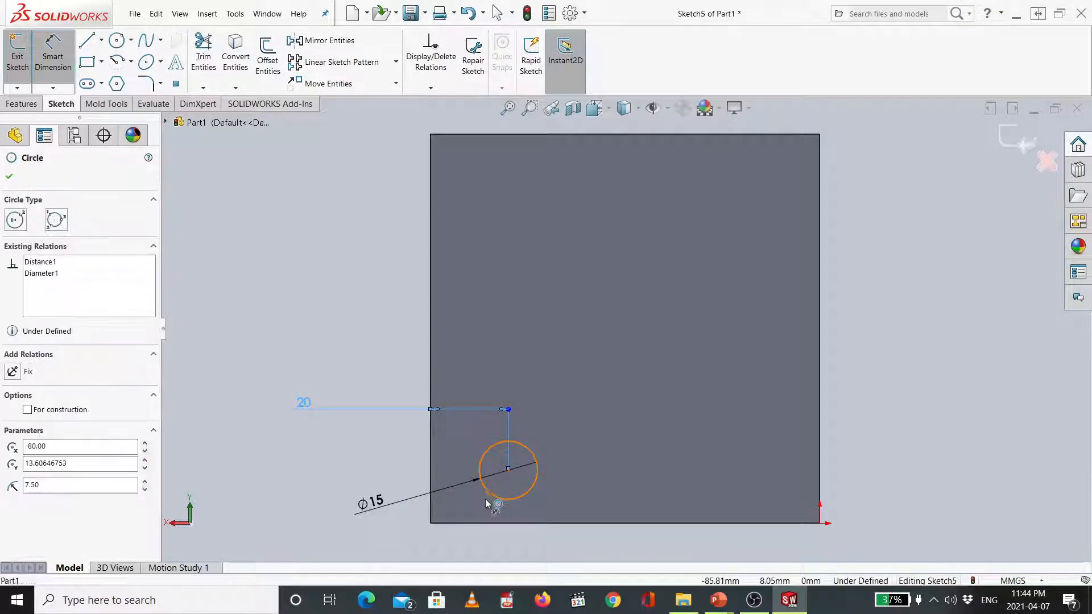
{"action": "left_click", "coordinate": [486, 522]}
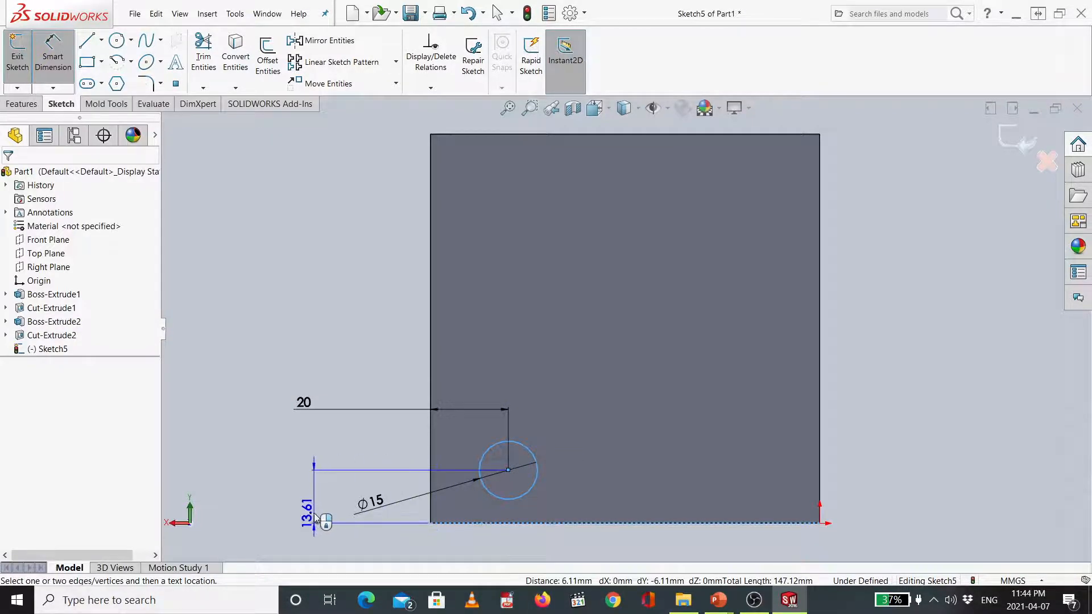
{"action": "left_click", "coordinate": [315, 518]}
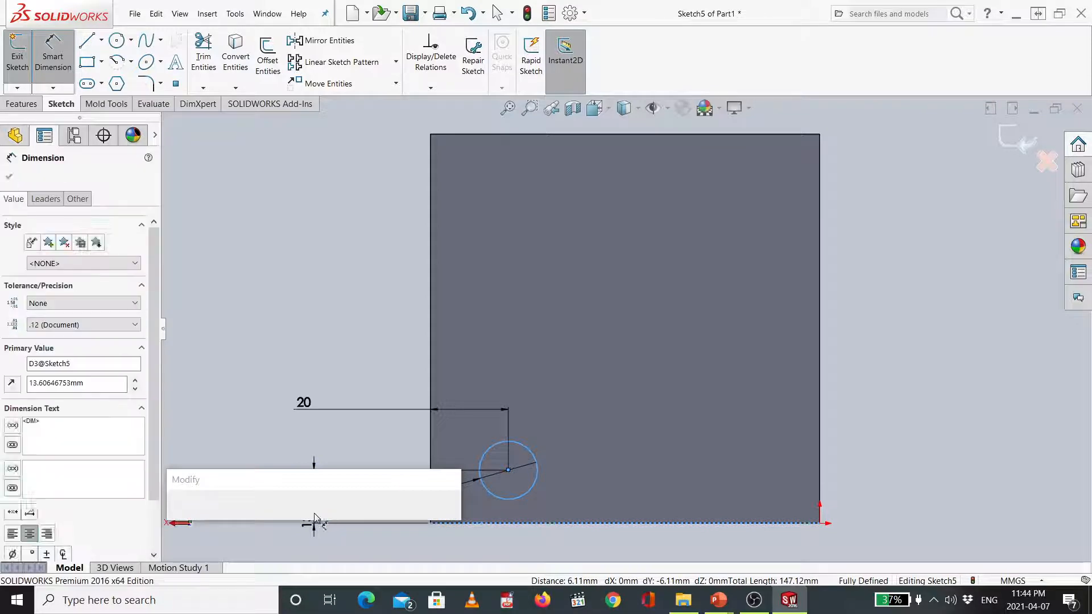
{"action": "type", "text": "17.5"}
{"action": "key", "text": "Return"}
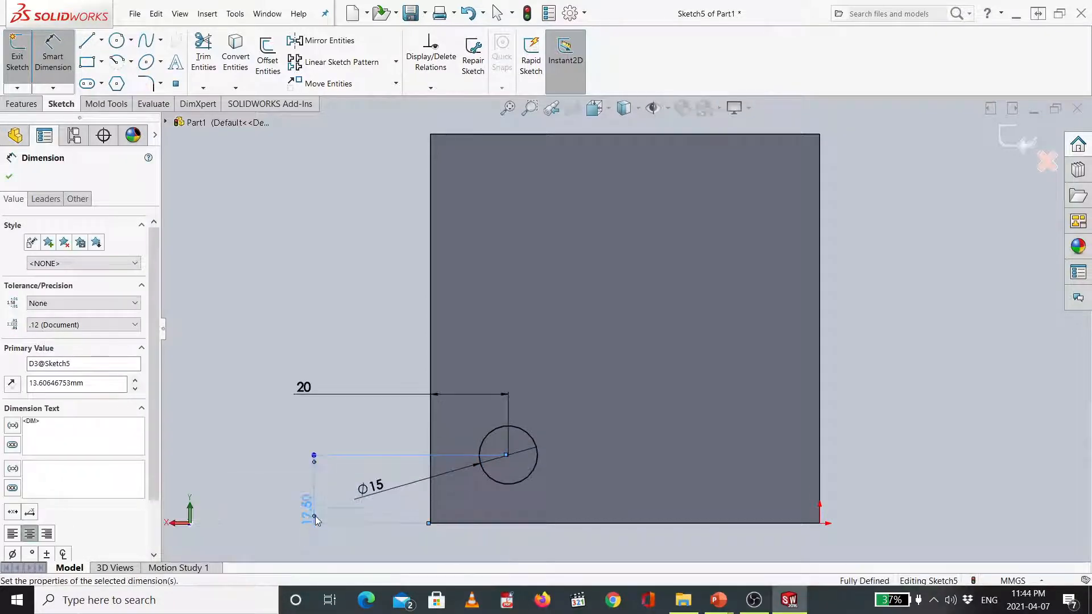
{"action": "mouse_move", "coordinate": [379, 489]}
{"action": "left_mouse_down"}
{"action": "mouse_move", "coordinate": [548, 441]}
{"action": "mouse_move", "coordinate": [575, 477]}
{"action": "left_mouse_up"}
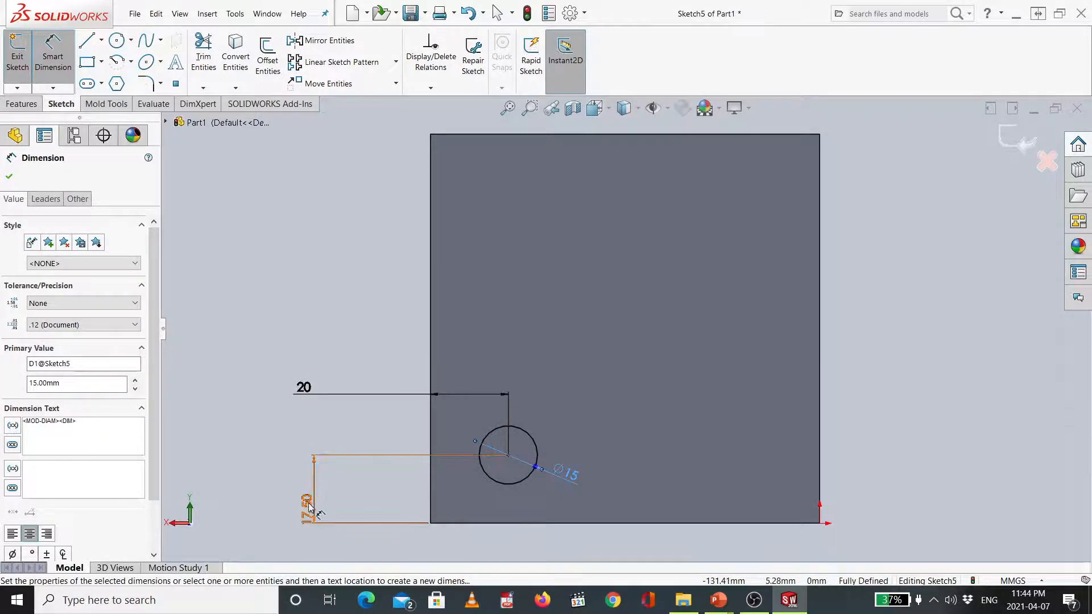
{"action": "left_click_drag", "start_coordinate": [305, 500], "coordinate": [305, 490]}
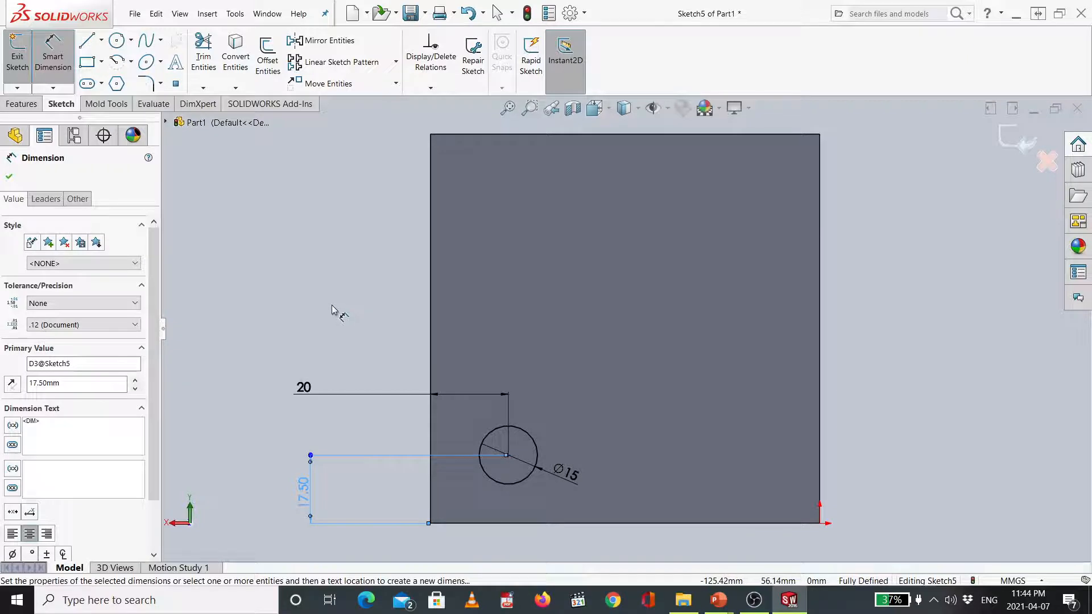
Step: Start a linear sketch pattern of the 15 mm circle along the X-axis, directed inward across the back face
{"action": "key", "text": "Escape"}
{"action": "key", "text": "Escape"}
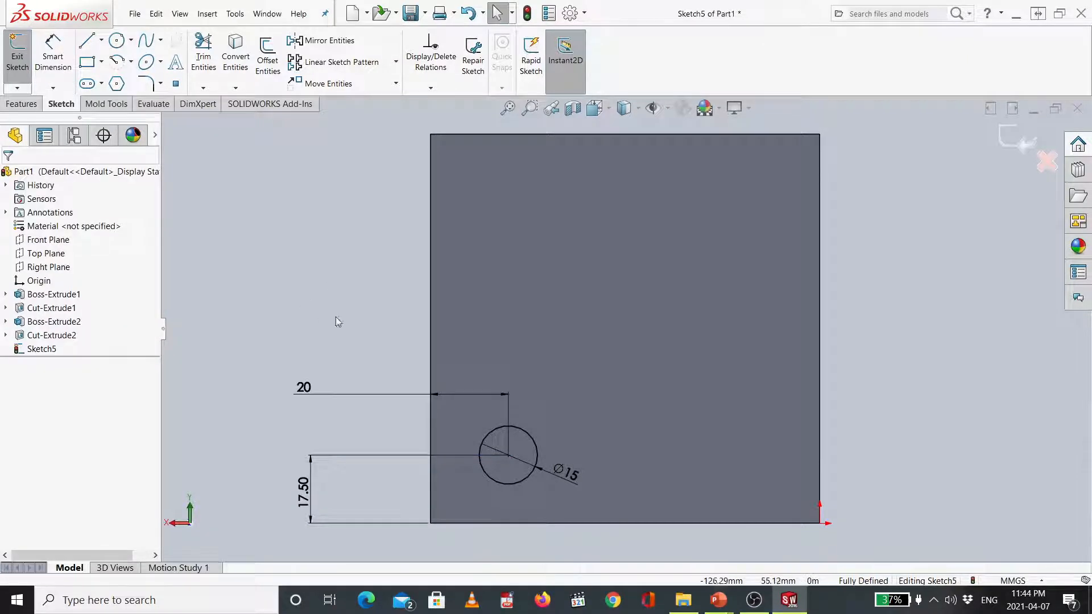
{"action": "left_click", "coordinate": [496, 428]}
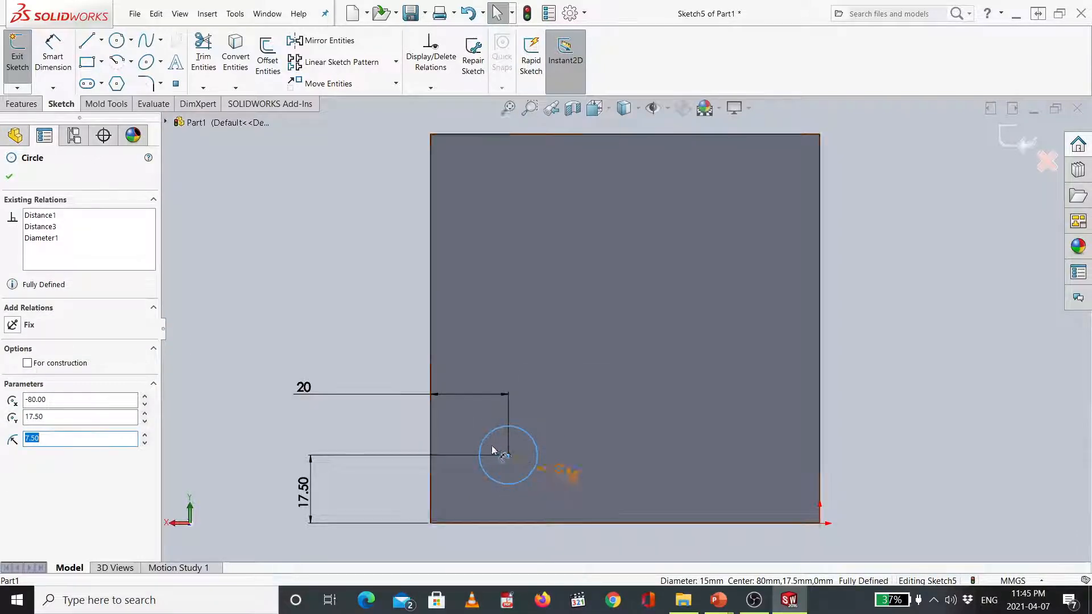
{"action": "left_click", "coordinate": [338, 68]}
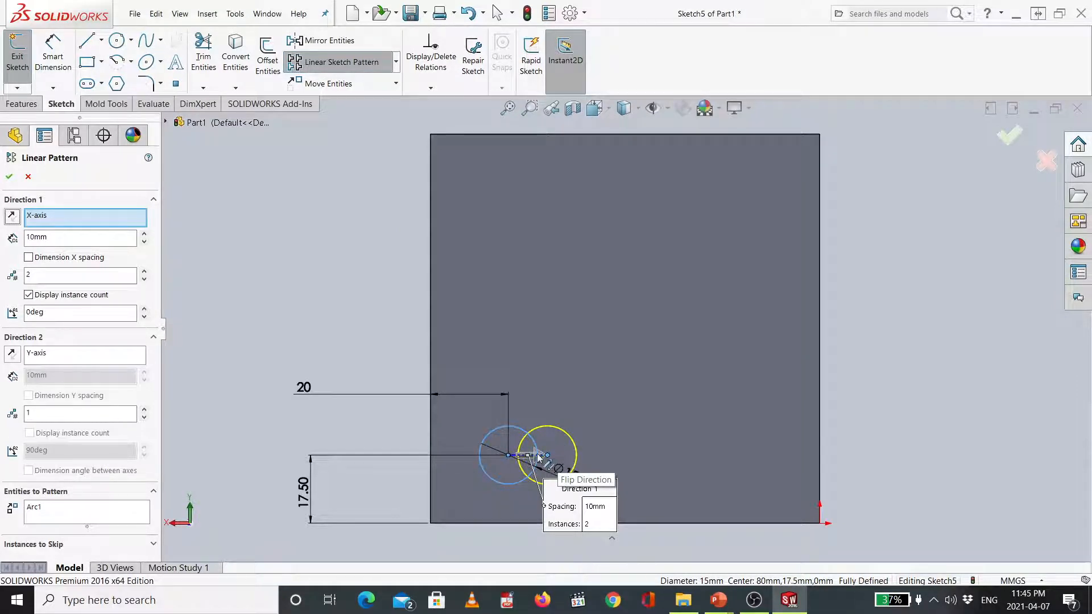
{"action": "left_click", "coordinate": [12, 219]}
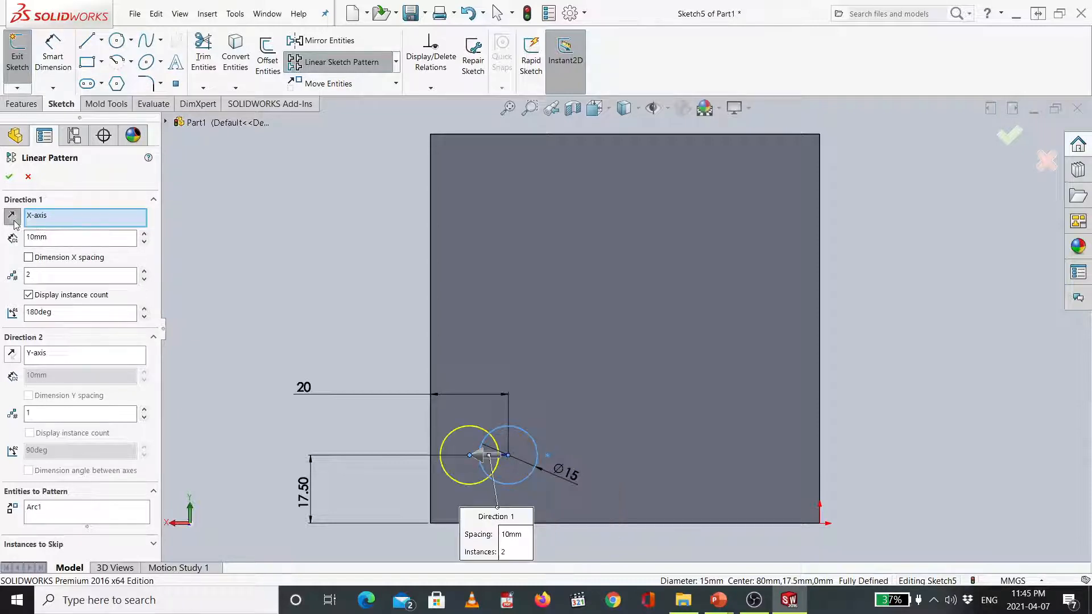
{"action": "left_click", "coordinate": [12, 219]}
{"action": "left_click", "coordinate": [12, 220]}
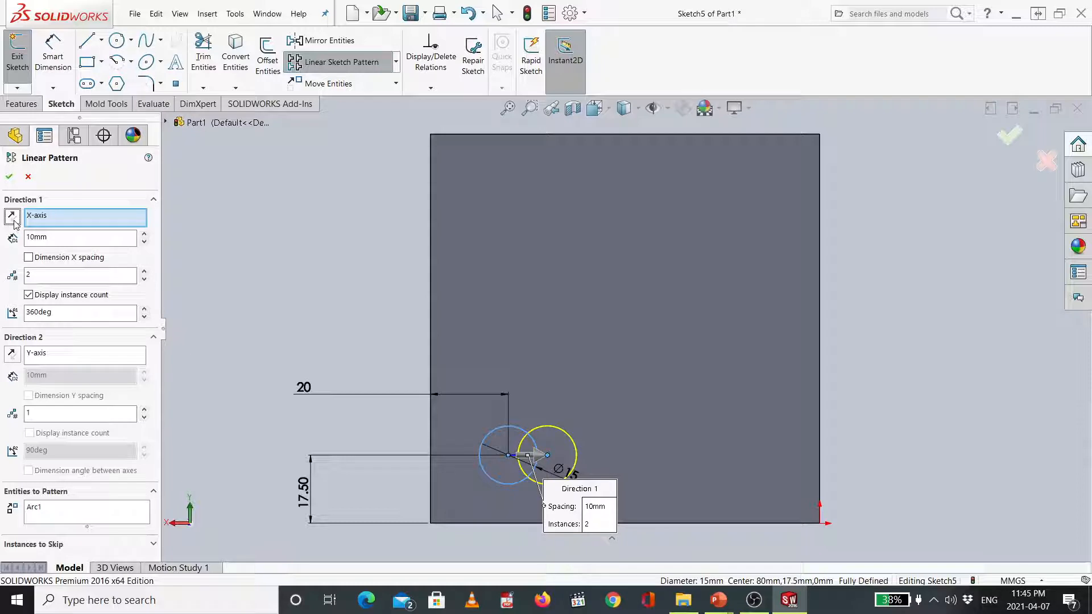
Step: Set the circle pattern's X-axis spacing to 60 mm, keeping two instances in that direction
{"action": "left_click", "coordinate": [145, 235]}
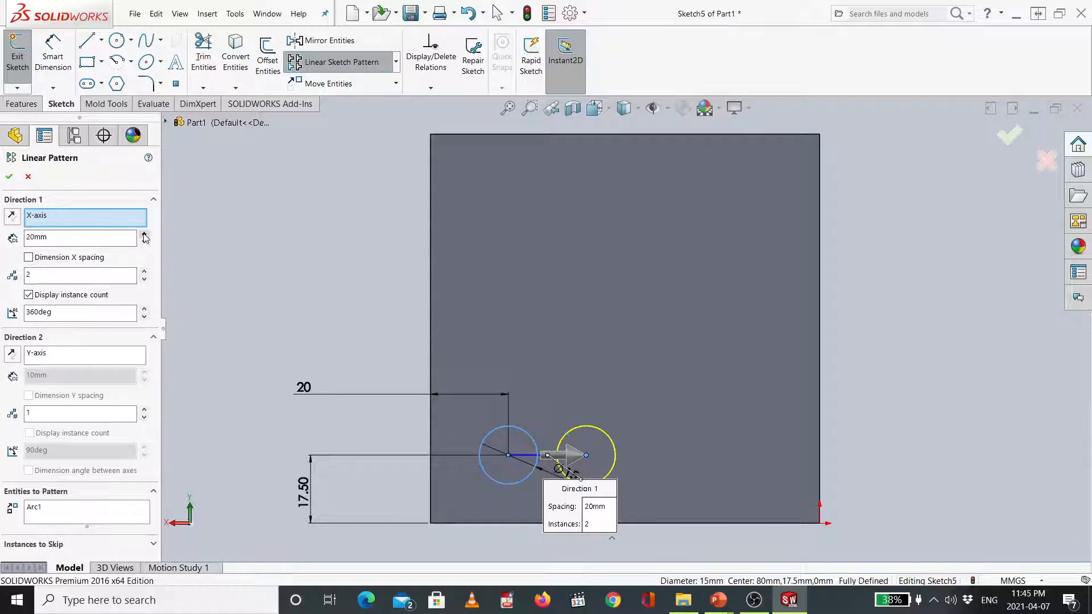
{"action": "left_click", "coordinate": [144, 235]}
{"action": "left_click", "coordinate": [145, 235]}
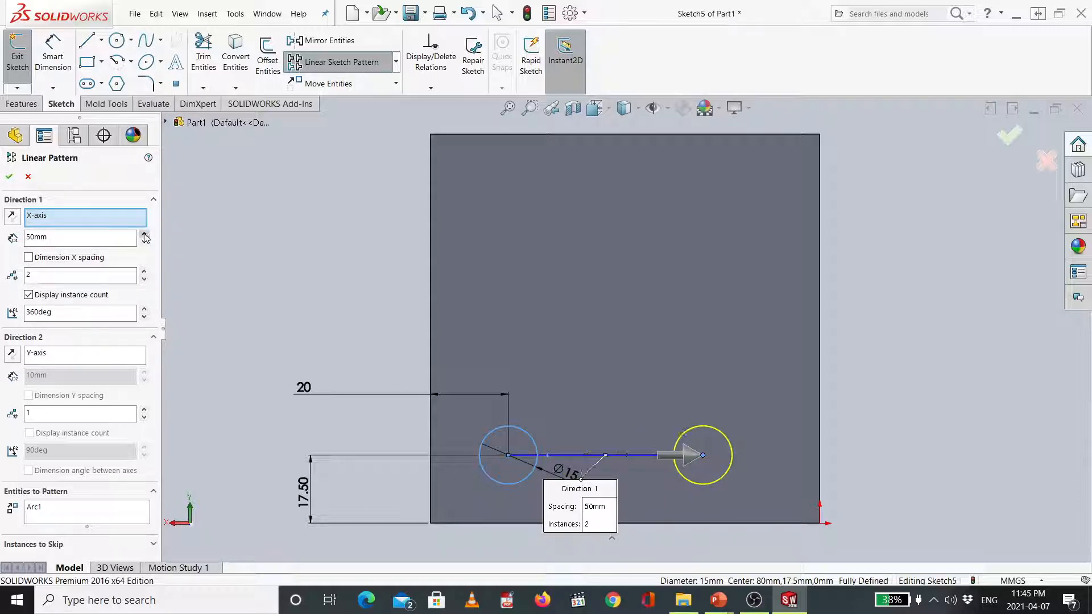
{"action": "left_click", "coordinate": [144, 242]}
{"action": "left_click_drag", "start_coordinate": [107, 235], "coordinate": [1, 234]}
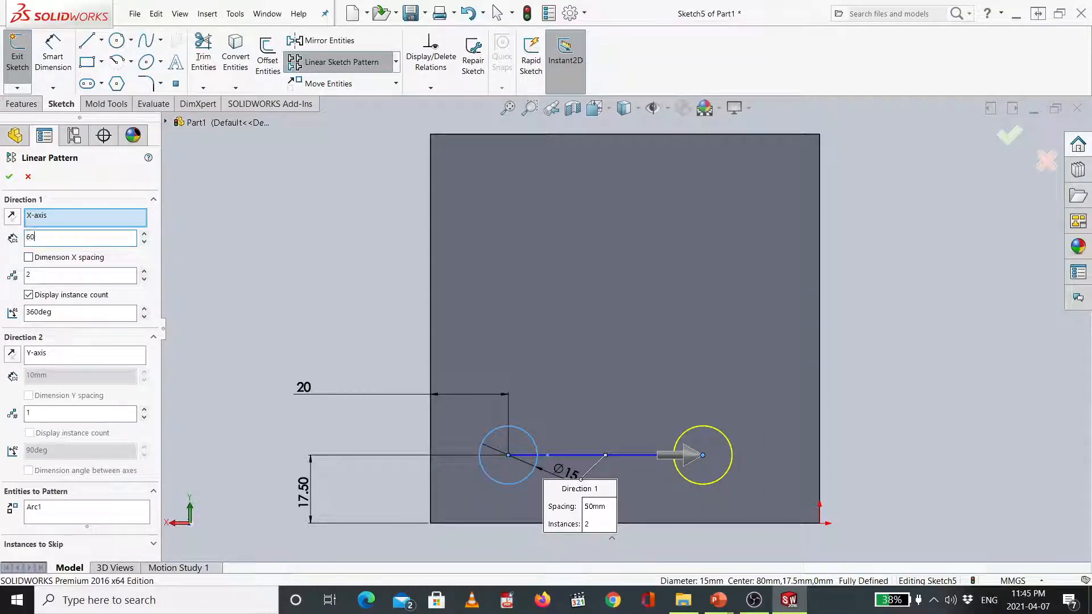
{"action": "type", "text": "60"}
{"action": "key", "text": "Return"}
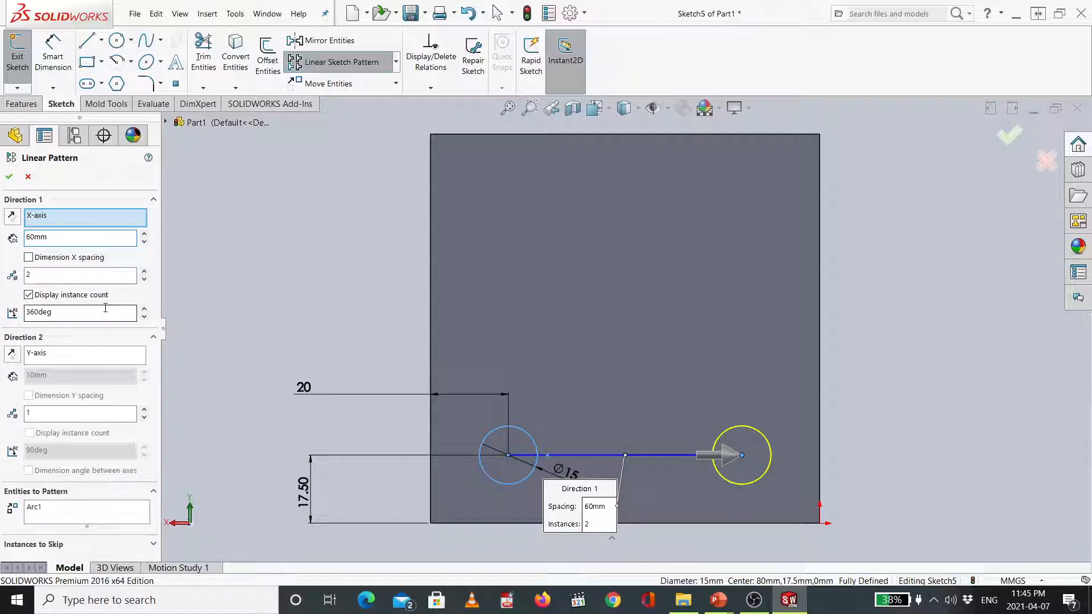
{"action": "left_click", "coordinate": [35, 273]}
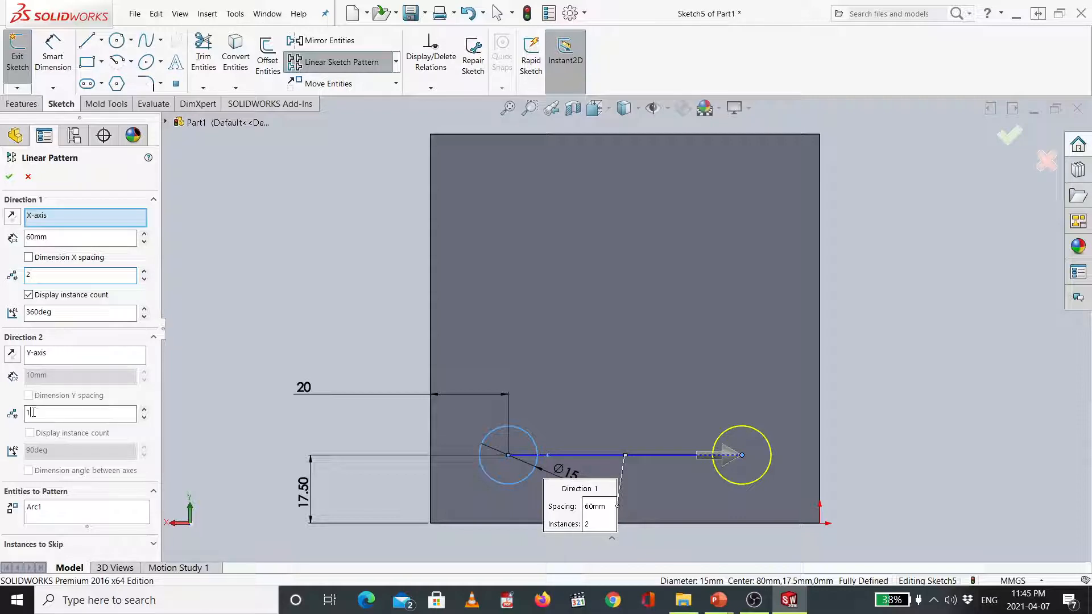
Step: Set the circle pattern's Y-axis direction to two instances
{"action": "left_click", "coordinate": [144, 409]}
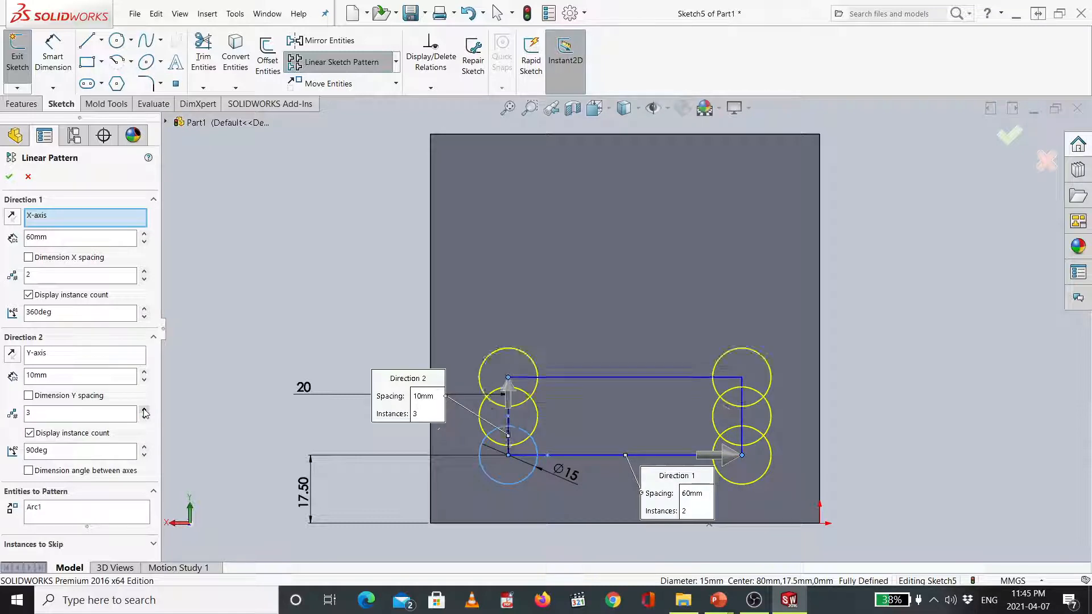
{"action": "left_click", "coordinate": [145, 409]}
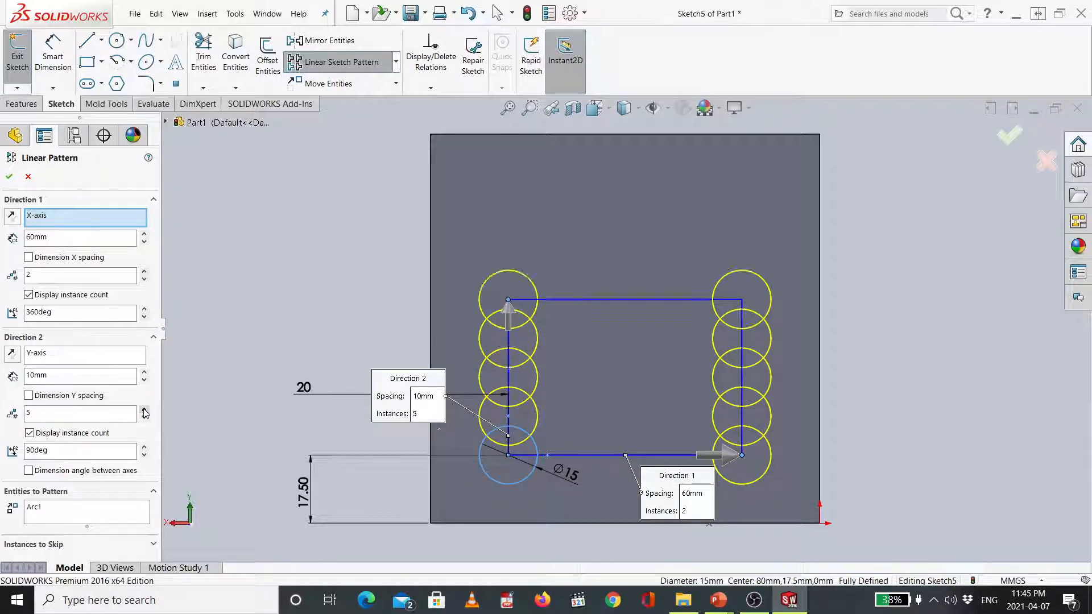
{"action": "left_click", "coordinate": [144, 410]}
{"action": "left_click", "coordinate": [144, 419]}
{"action": "left_click", "coordinate": [144, 420]}
{"action": "left_click", "coordinate": [144, 419]}
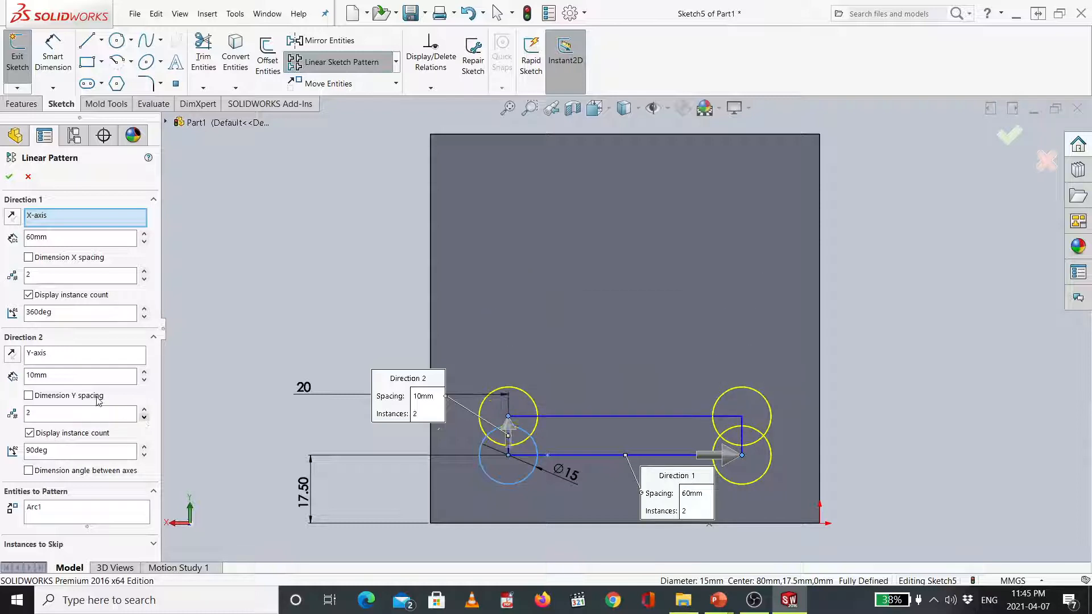
Step: Set the pattern's Y-axis spacing to 65 mm and finish the two-by-two circle pattern
{"action": "left_click_drag", "start_coordinate": [71, 378], "coordinate": [8, 374]}
{"action": "left_click", "coordinate": [145, 373]}
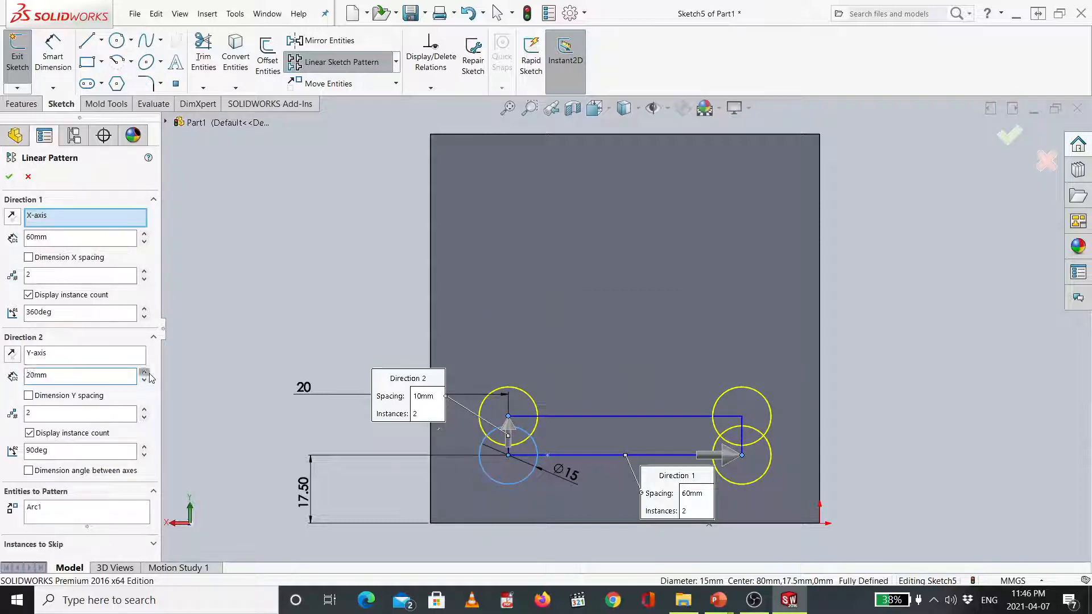
{"action": "left_click", "coordinate": [145, 373]}
{"action": "left_click", "coordinate": [144, 374]}
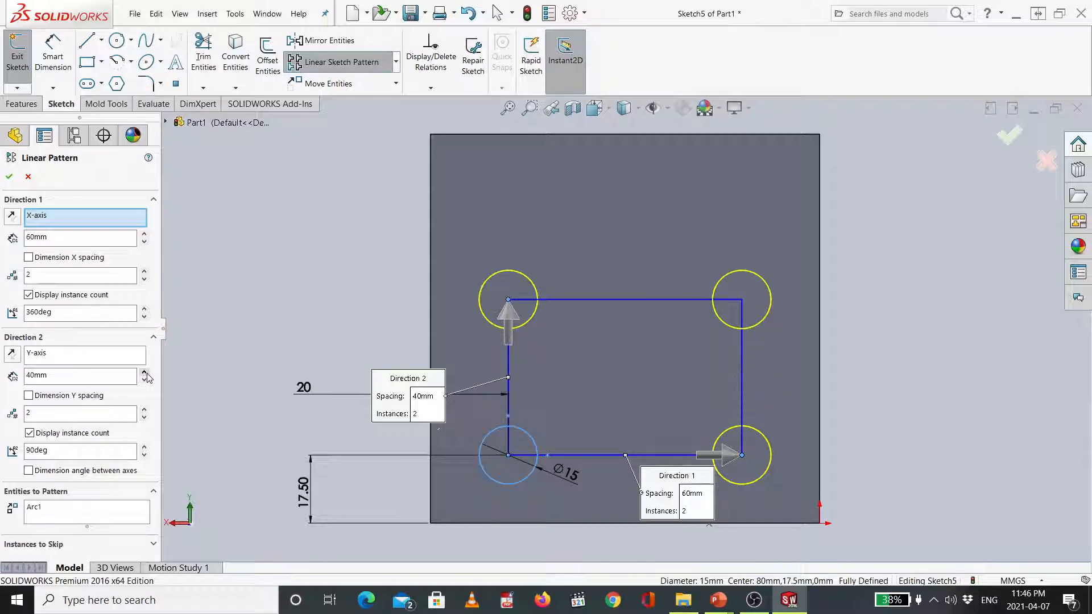
{"action": "left_click", "coordinate": [144, 373]}
{"action": "left_click", "coordinate": [145, 373]}
{"action": "left_click_drag", "start_coordinate": [101, 374], "coordinate": [2, 377]}
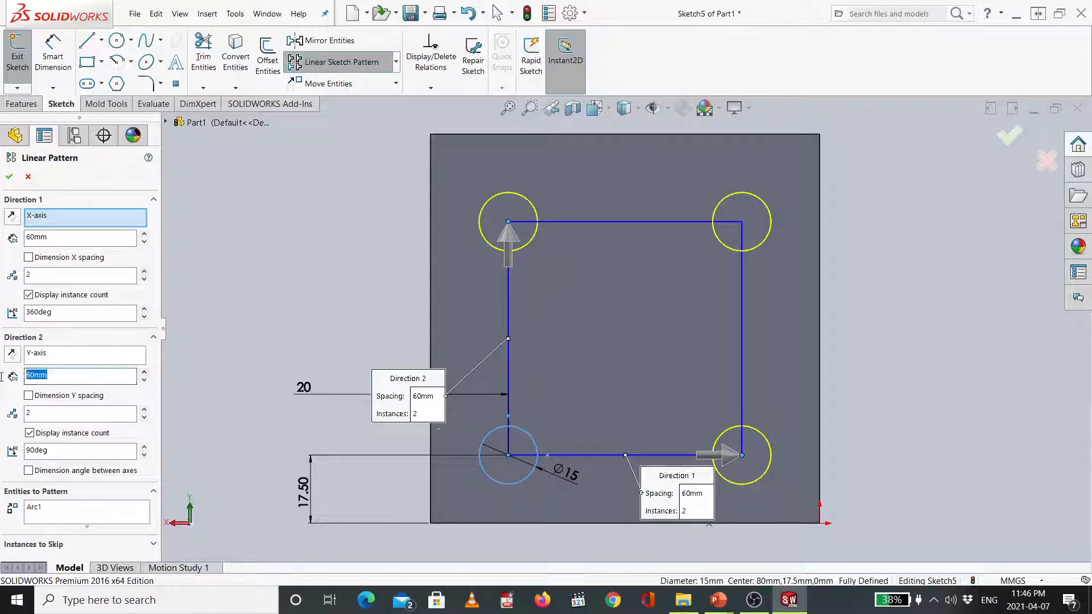
{"action": "type", "text": "65"}
{"action": "key", "text": "Return"}
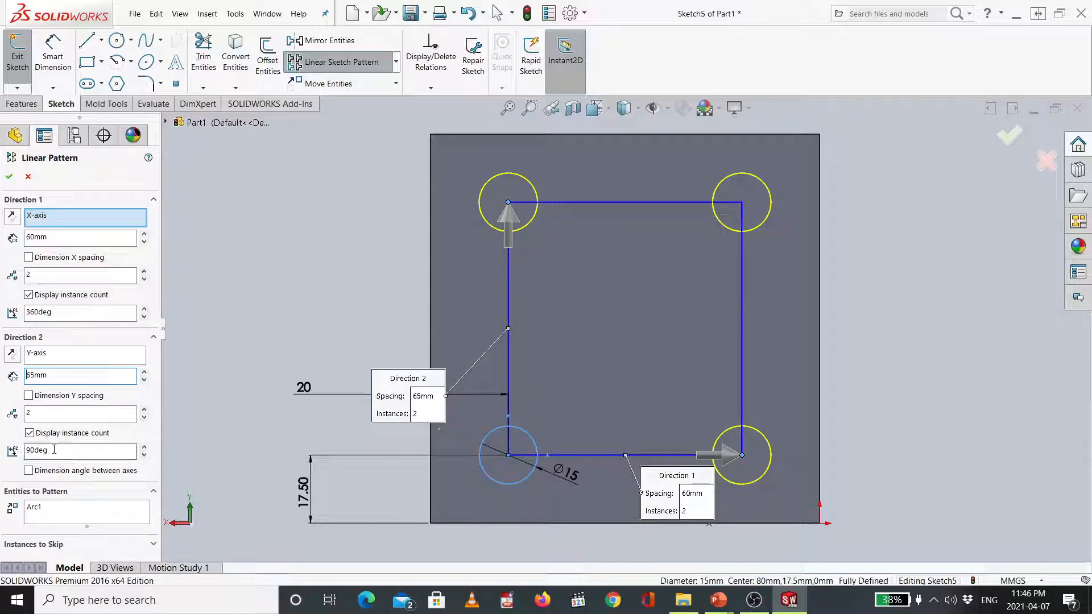
{"action": "left_click", "coordinate": [39, 509]}
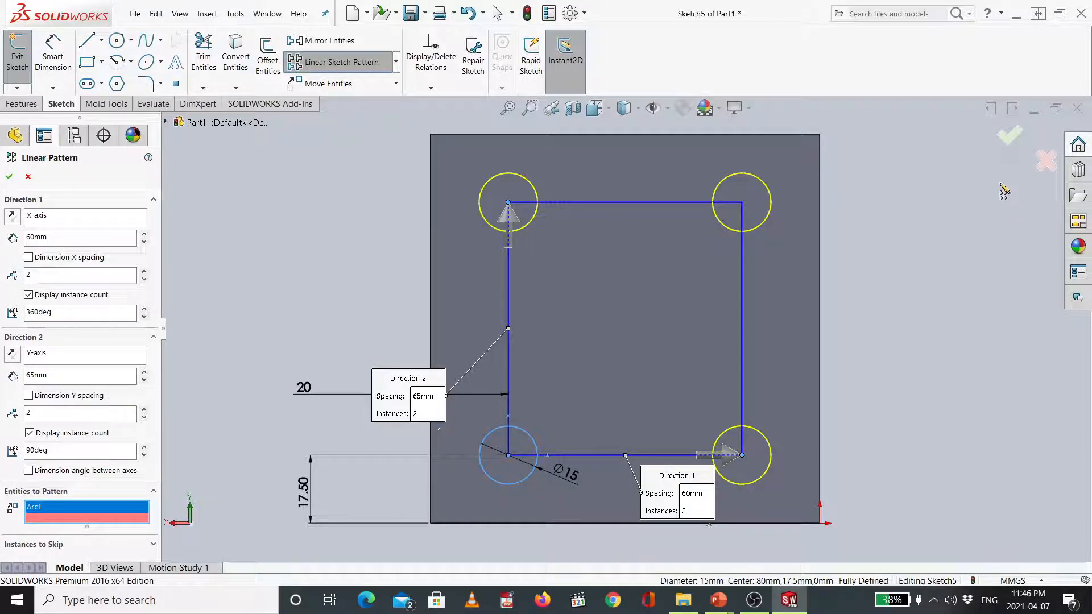
{"action": "left_click", "coordinate": [1008, 142]}
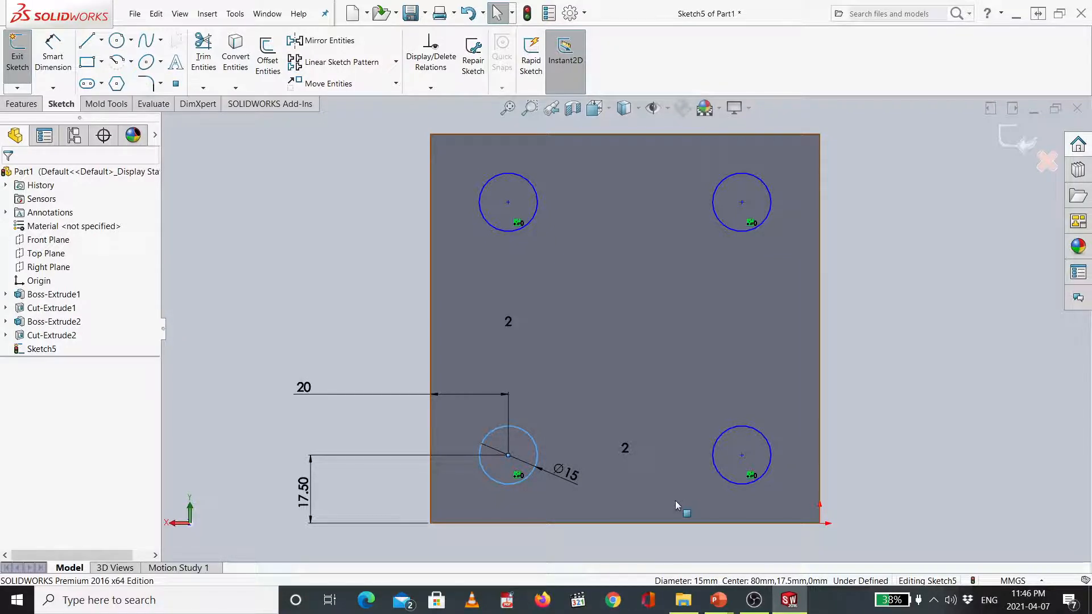
Step: Start an Extruded Cut from the four-circle sketch with the Through All end condition
{"action": "left_click", "coordinate": [23, 106]}
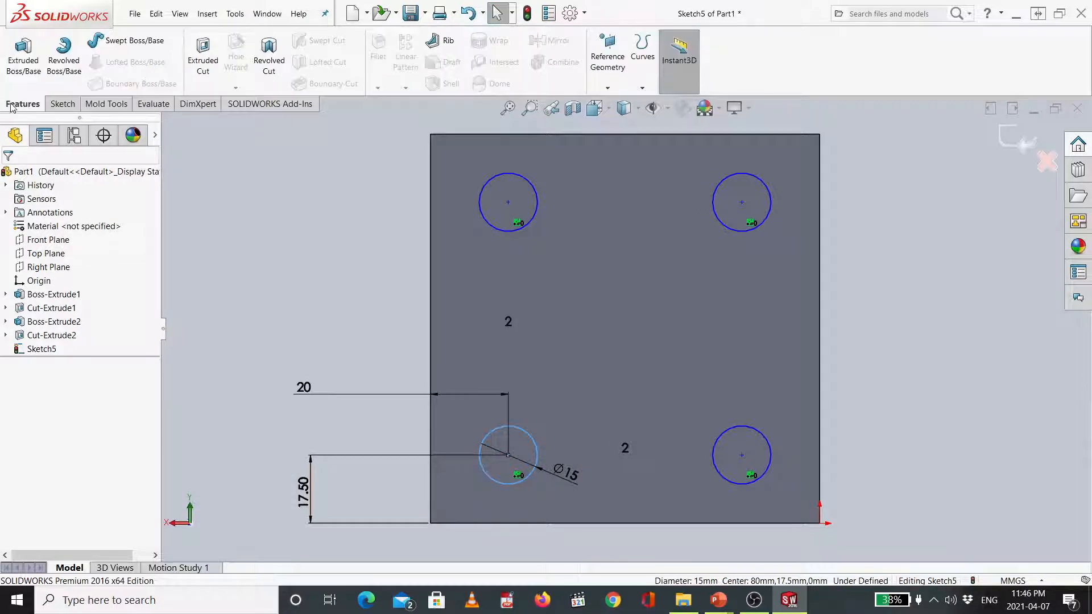
{"action": "left_click", "coordinate": [205, 47]}
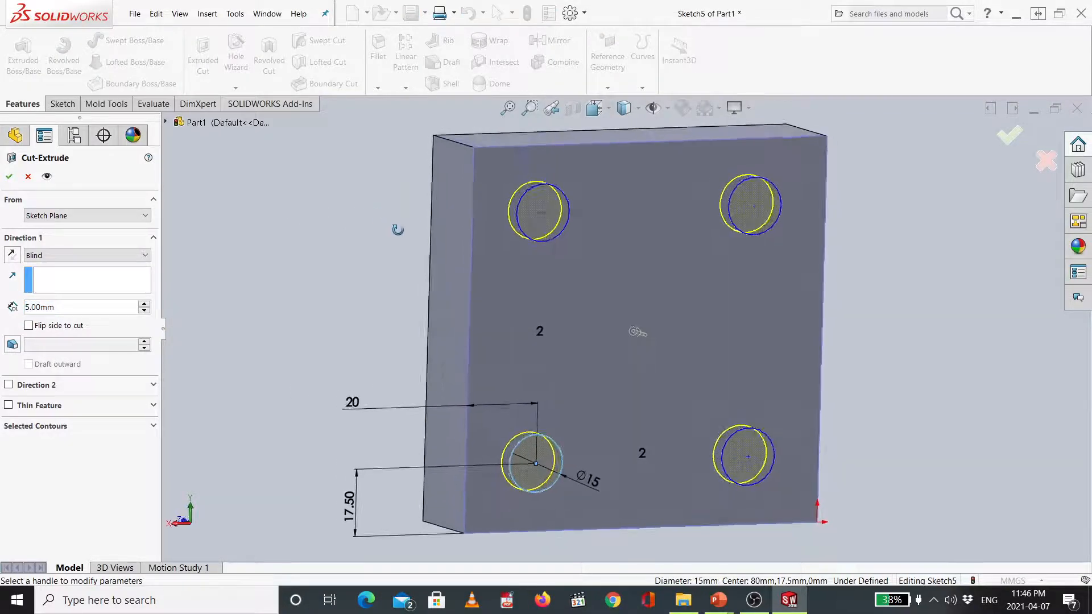
{"action": "middle_click_drag", "start_coordinate": [397, 230], "coordinate": [507, 248]}
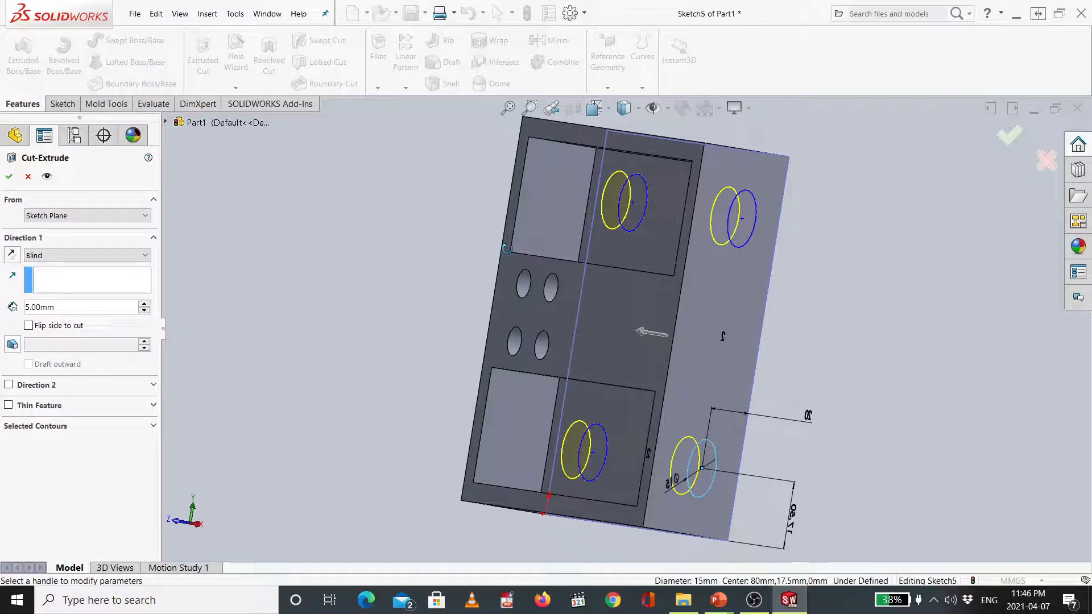
{"action": "left_click", "coordinate": [136, 256]}
{"action": "left_click", "coordinate": [137, 278]}
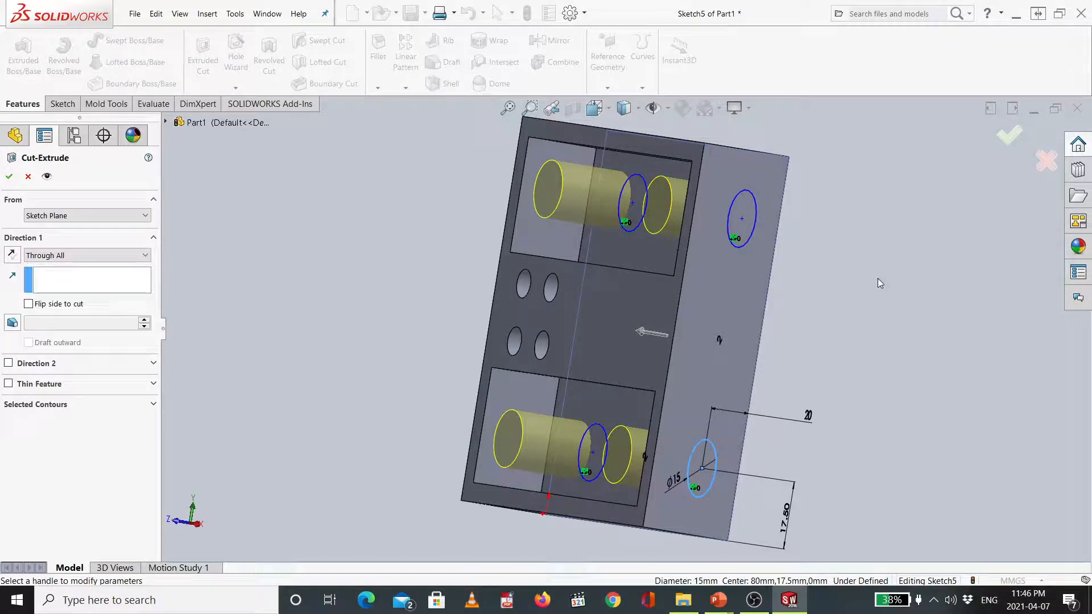
{"action": "right_click", "coordinate": [833, 280]}
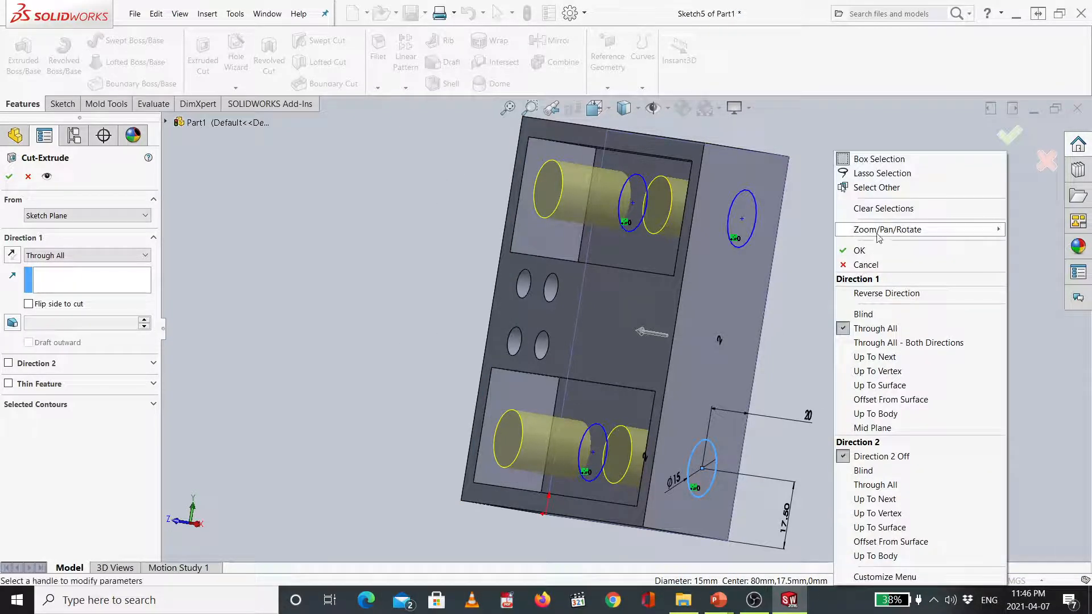
{"action": "left_click", "coordinate": [807, 303]}
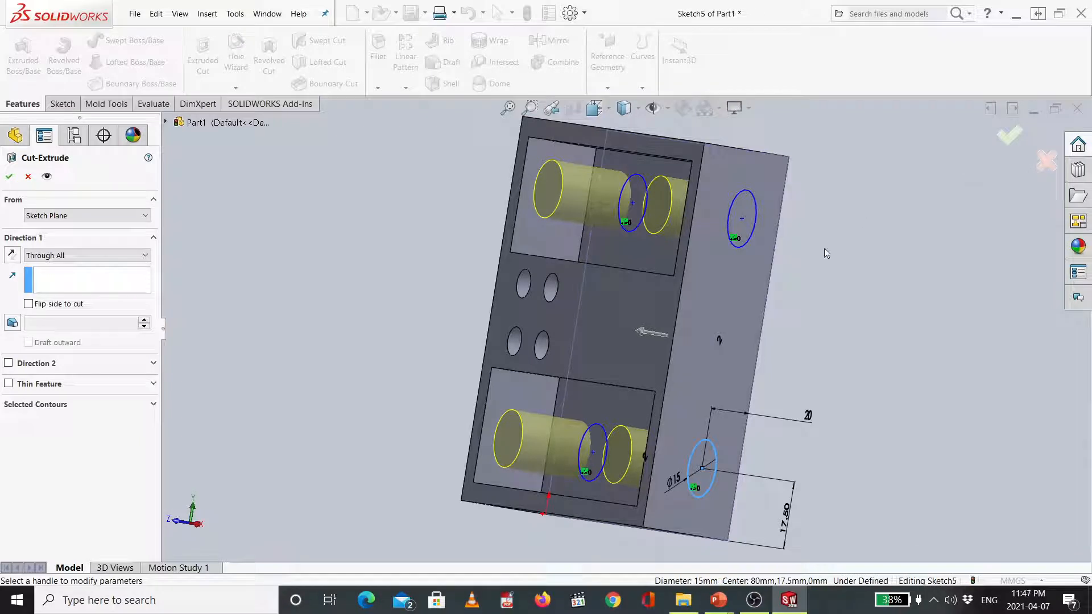
{"action": "key", "text": "ctrl+7"}
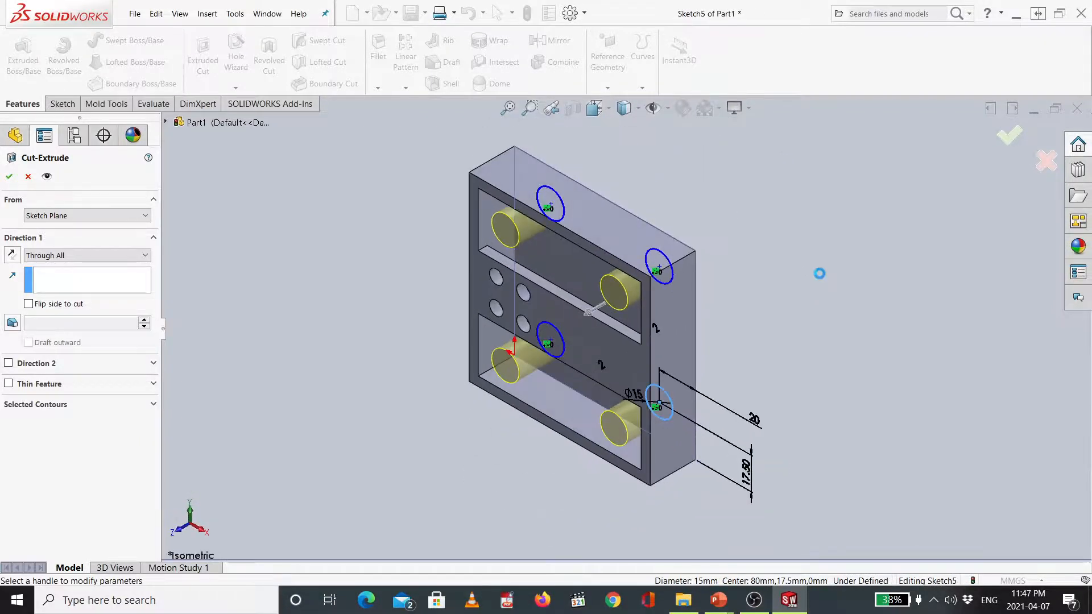
{"action": "scroll", "coordinate": [697, 307], "scroll_direction": "down", "scroll_amount": 2}
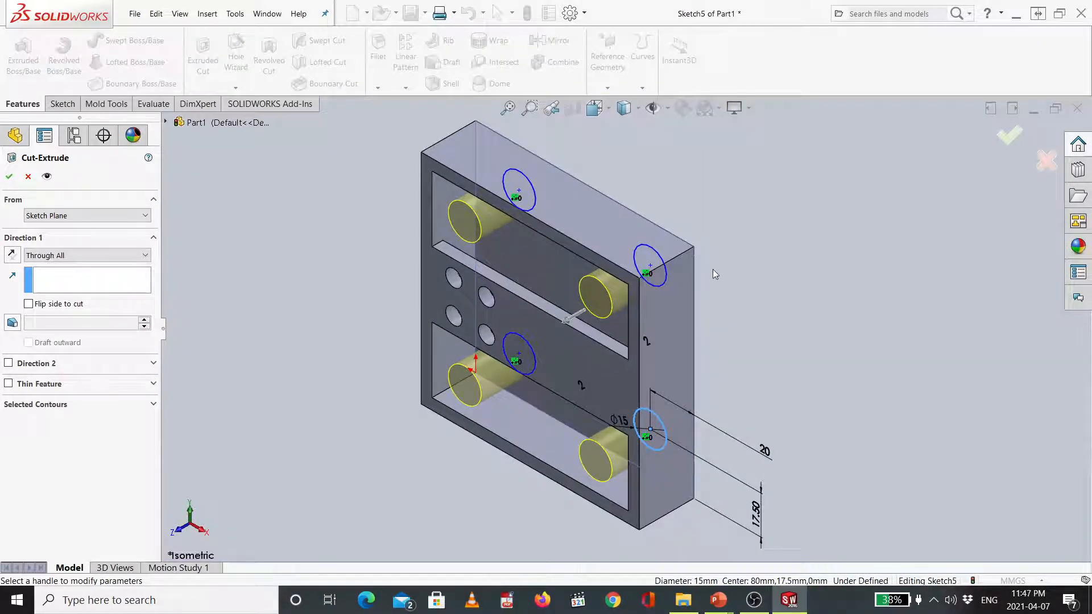
{"action": "scroll", "coordinate": [717, 271], "scroll_direction": "down", "scroll_amount": 4}
{"action": "scroll", "coordinate": [719, 313], "scroll_direction": "up", "scroll_amount": 6}
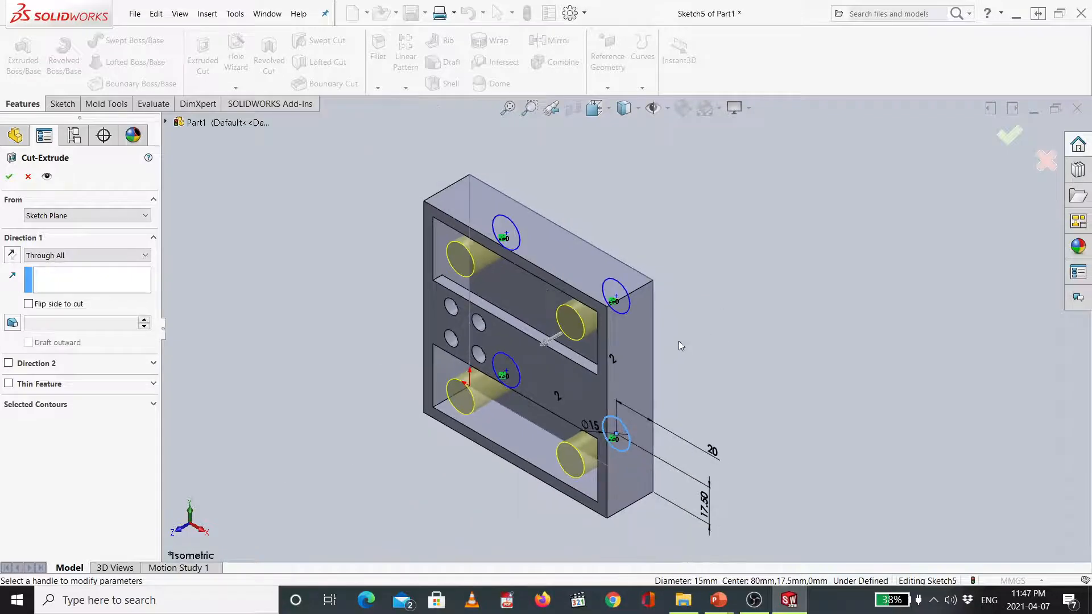
{"action": "right_click_drag", "start_coordinate": [701, 330], "coordinate": [715, 320]}
Step: Try a Blind end condition for the circle cut at 15 mm and 5 mm depths, and restore Through All
{"action": "left_click", "coordinate": [80, 255]}
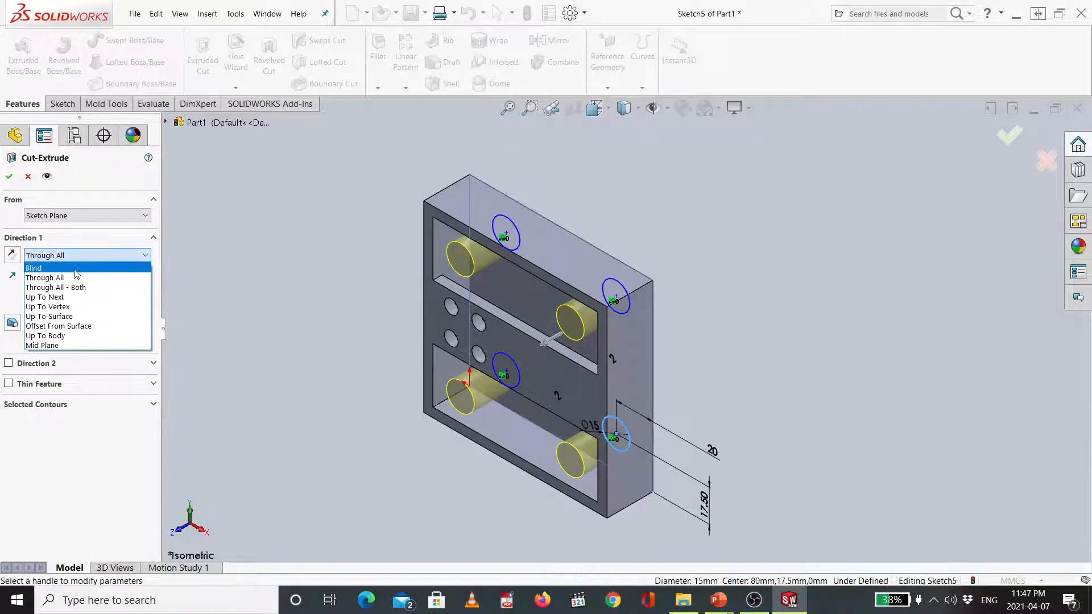
{"action": "left_click", "coordinate": [74, 263]}
{"action": "left_click", "coordinate": [145, 305]}
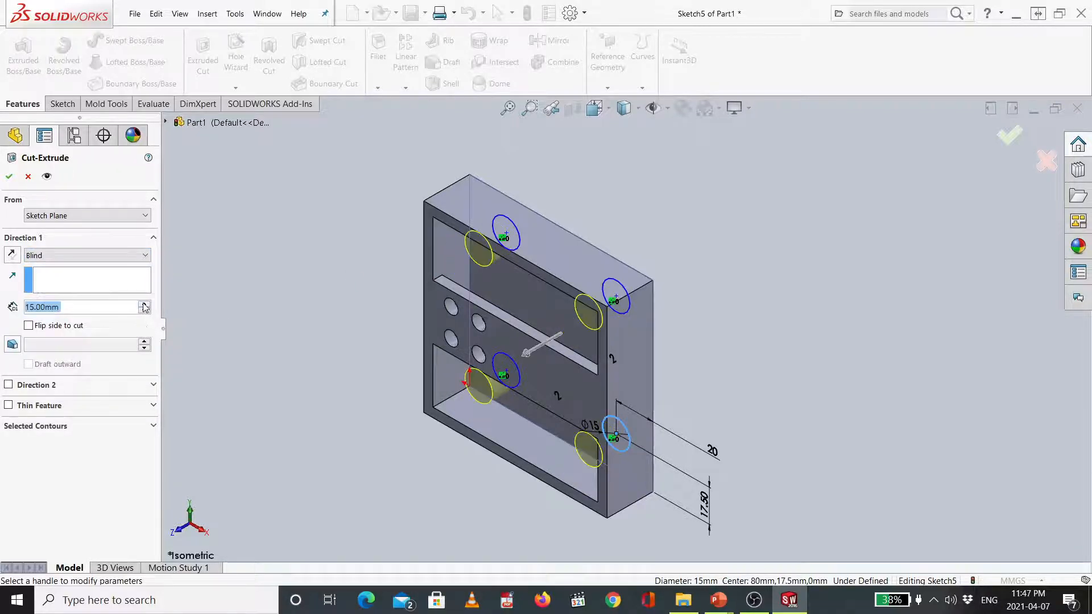
{"action": "left_click", "coordinate": [145, 310]}
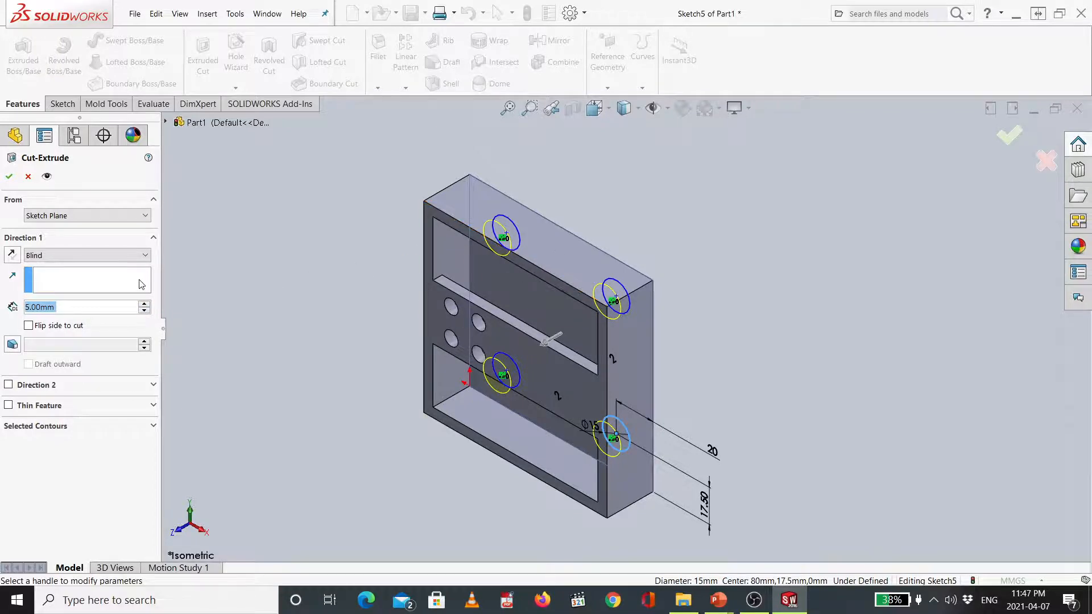
{"action": "left_click", "coordinate": [142, 255]}
{"action": "left_click", "coordinate": [119, 277]}
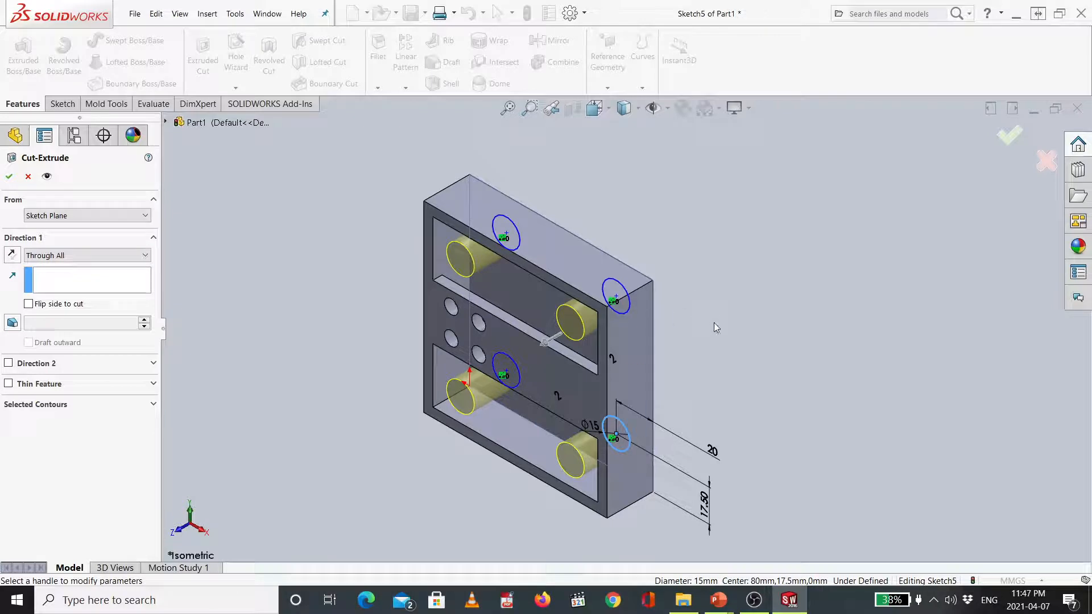
Step: Finish the Through All cut so the four 15 mm circles become holes through the block's back wall
{"action": "scroll", "coordinate": [715, 312], "scroll_direction": "down", "scroll_amount": 2}
{"action": "scroll", "coordinate": [637, 337], "scroll_direction": "up", "scroll_amount": 5}
{"action": "scroll", "coordinate": [324, 347], "scroll_direction": "down", "scroll_amount": 2}
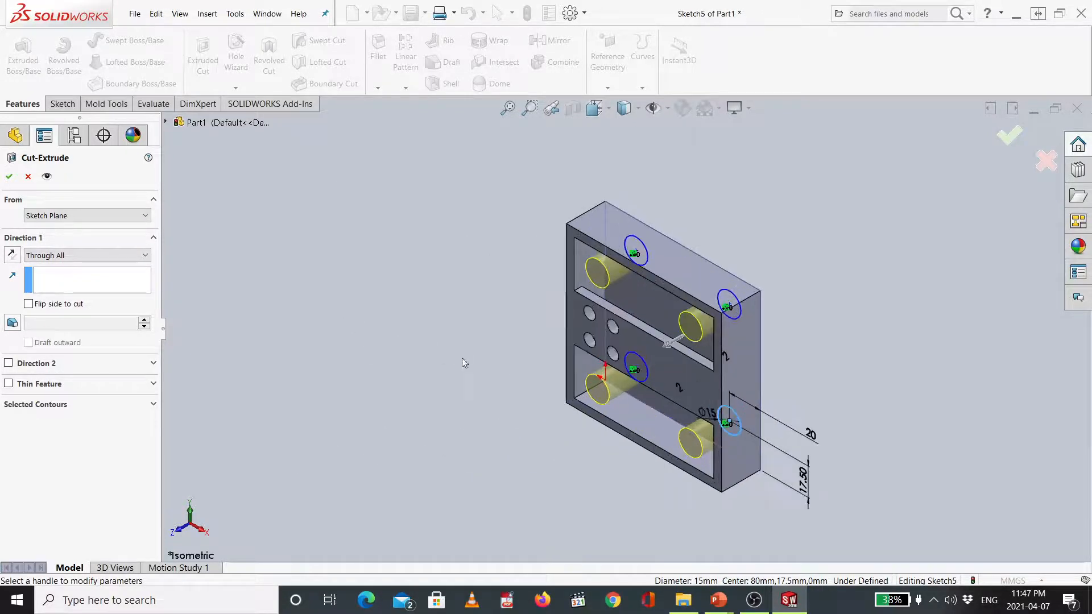
{"action": "right_click", "coordinate": [517, 350]}
{"action": "left_click", "coordinate": [462, 346]}
{"action": "left_click", "coordinate": [1018, 136]}
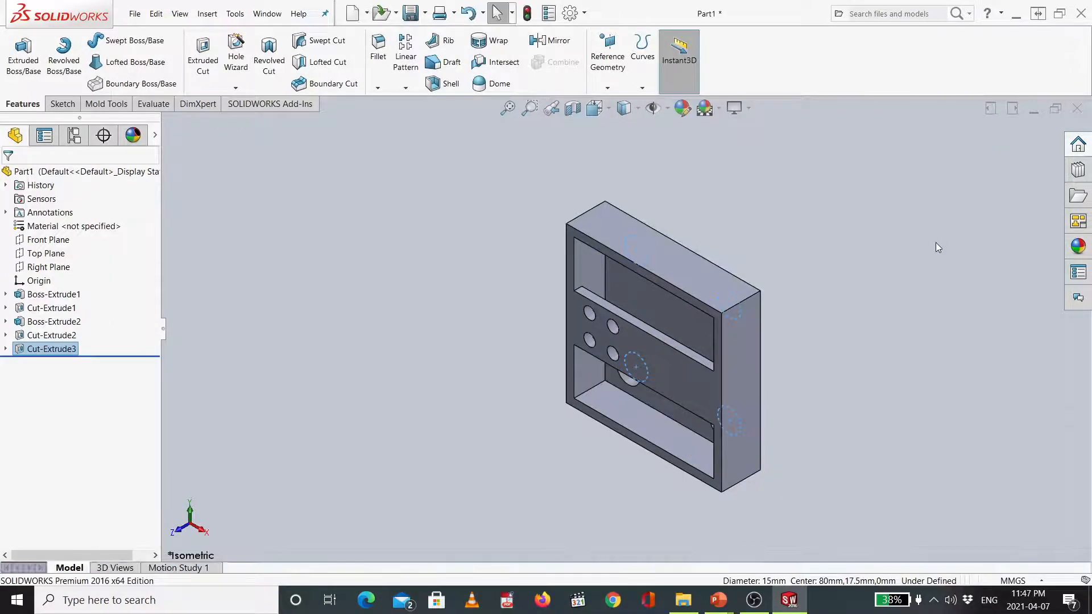
{"action": "key", "text": "ctrl+7"}
{"action": "key", "text": "ctrl+2"}
{"action": "key", "text": "ctrl+7"}
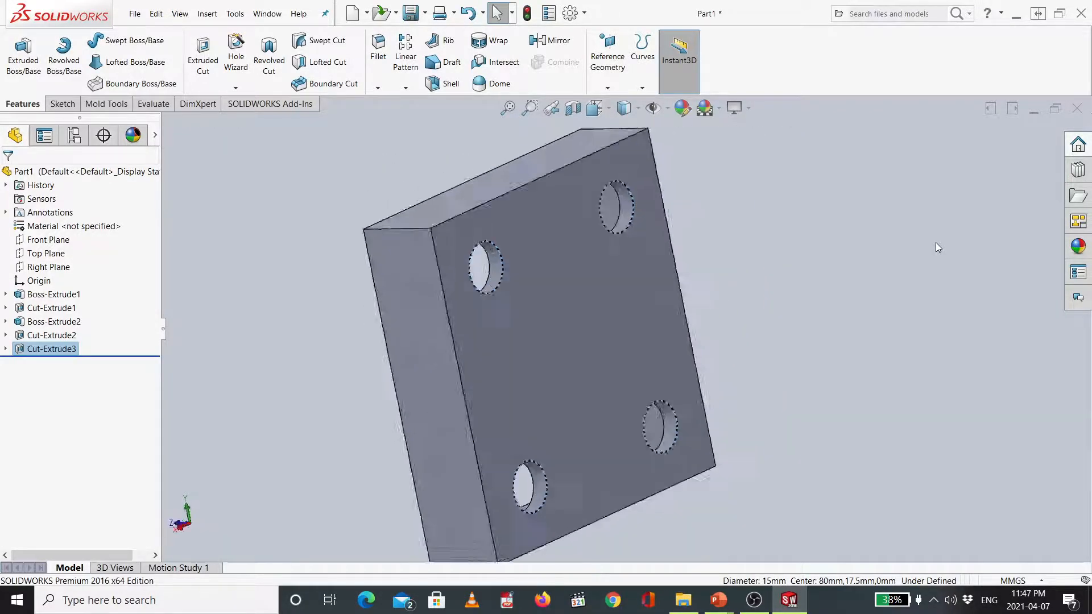
{"action": "key", "text": "ctrl+2"}
{"action": "key", "text": "ctrl+7"}
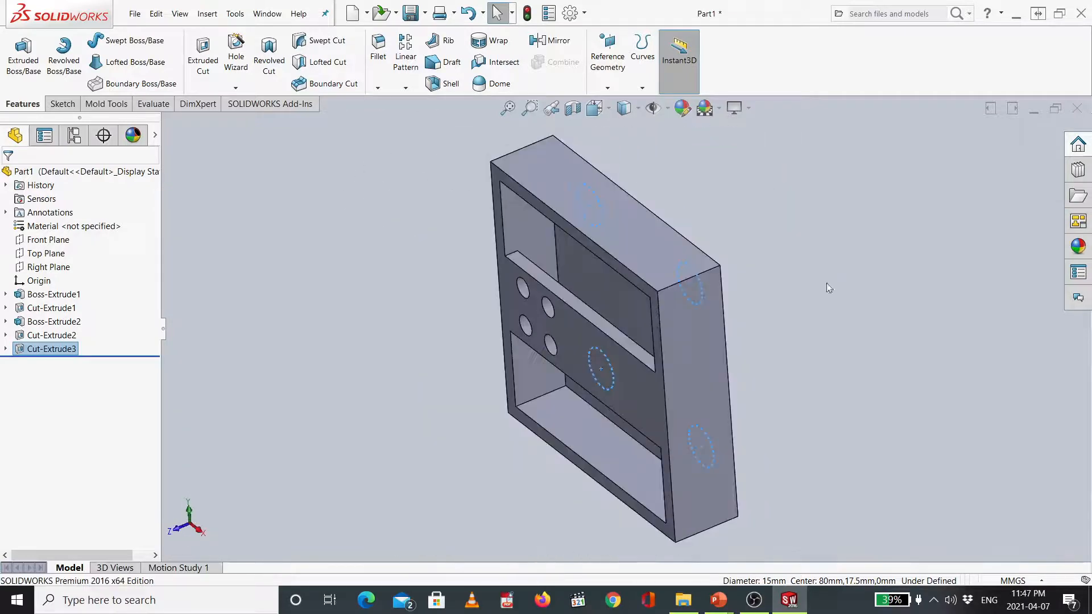
{"action": "left_click", "coordinate": [827, 269]}
{"action": "middle_click_drag", "start_coordinate": [771, 288], "coordinate": [814, 243]}
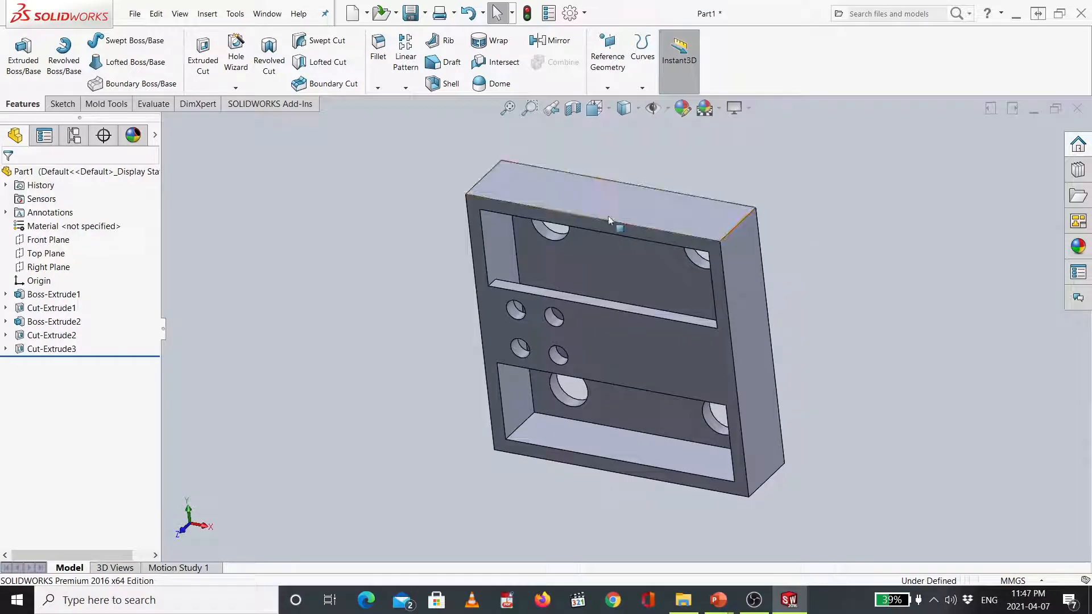
Step: Save the finished block as Part3 in the part format (*.prt;*.sldprt) in the New folder directory
{"action": "left_click", "coordinate": [135, 14]}
{"action": "mouse_move", "coordinate": [154, 13]}
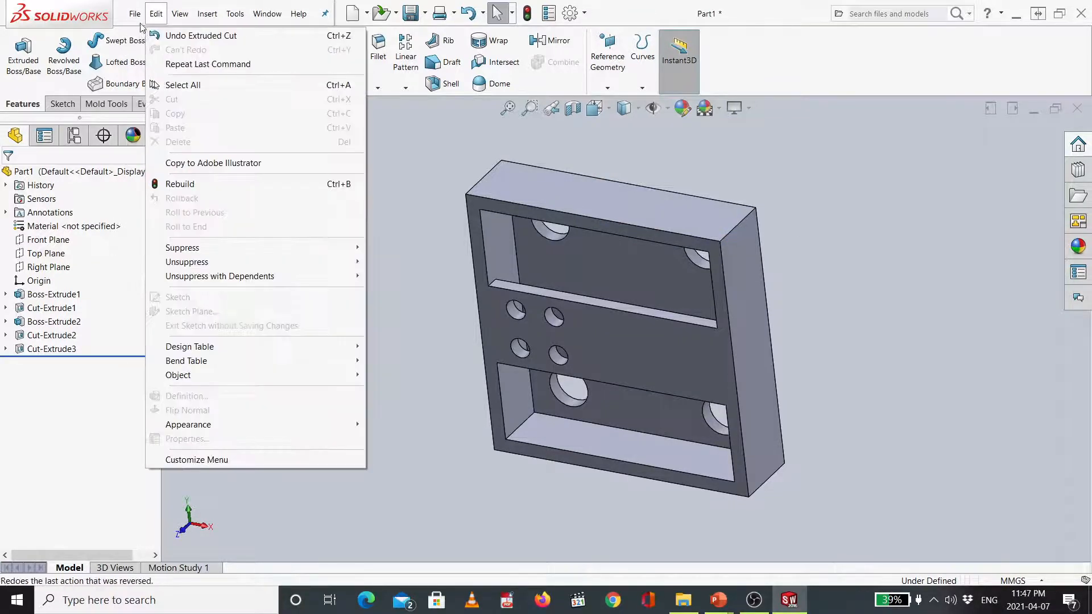
{"action": "left_click", "coordinate": [170, 151]}
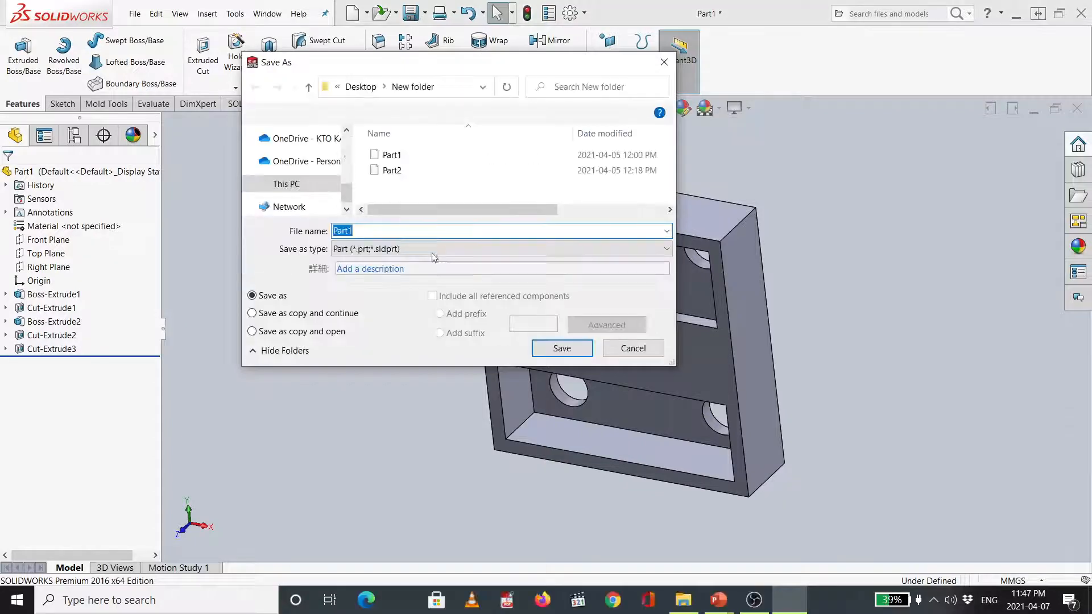
{"action": "left_click", "coordinate": [392, 250]}
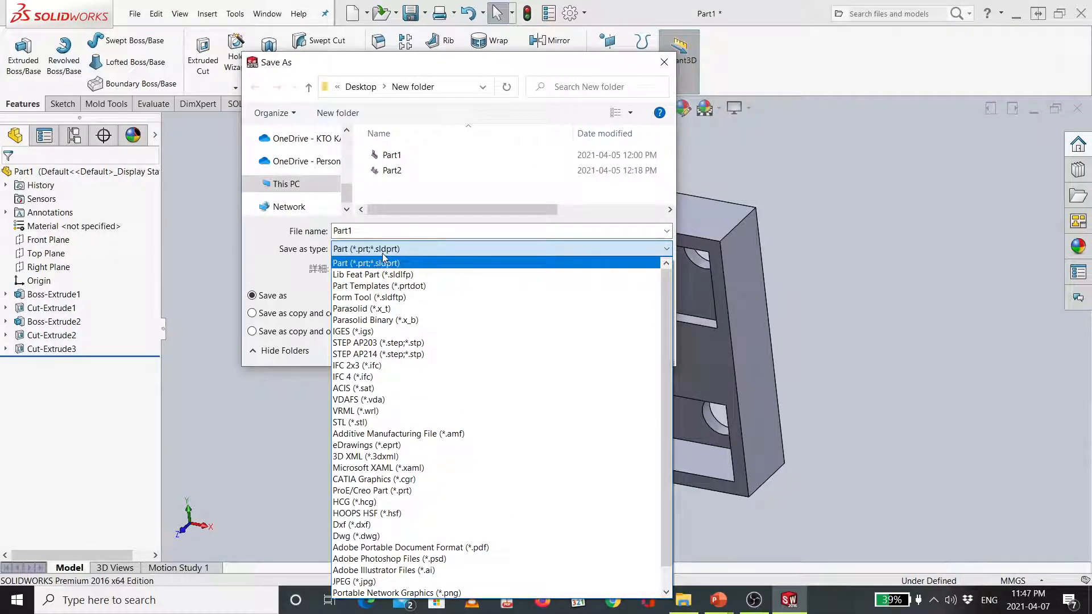
{"action": "left_click", "coordinate": [384, 255]}
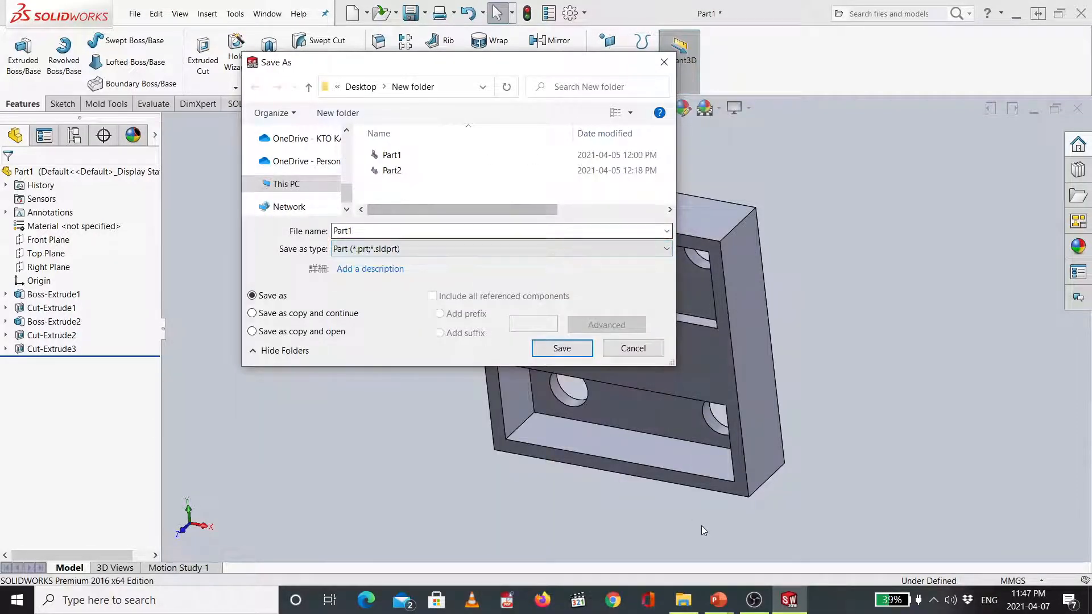
{"action": "left_click", "coordinate": [413, 232]}
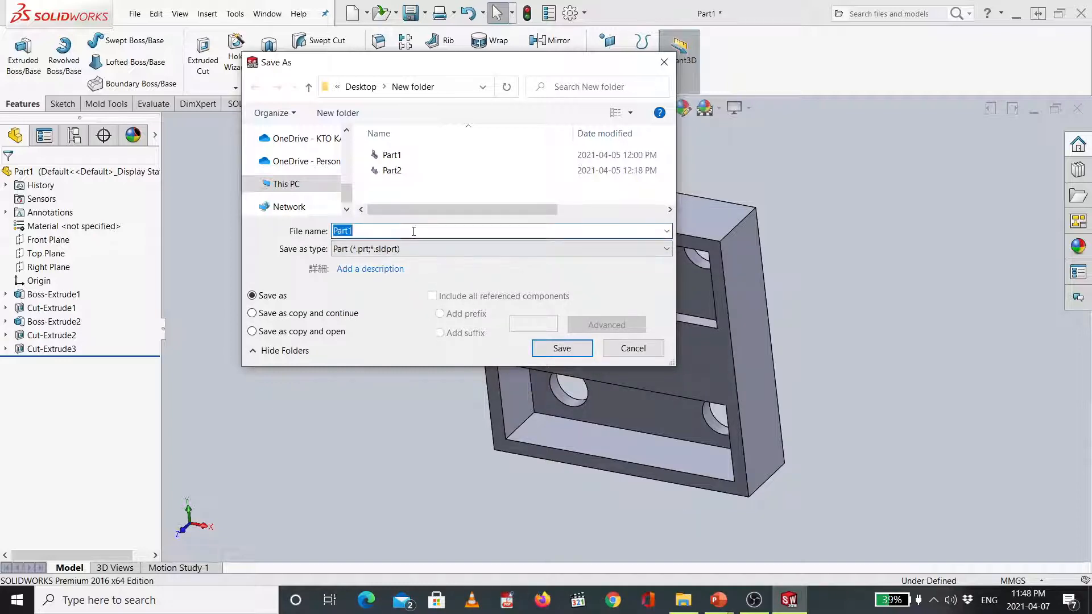
{"action": "left_click", "coordinate": [413, 231]}
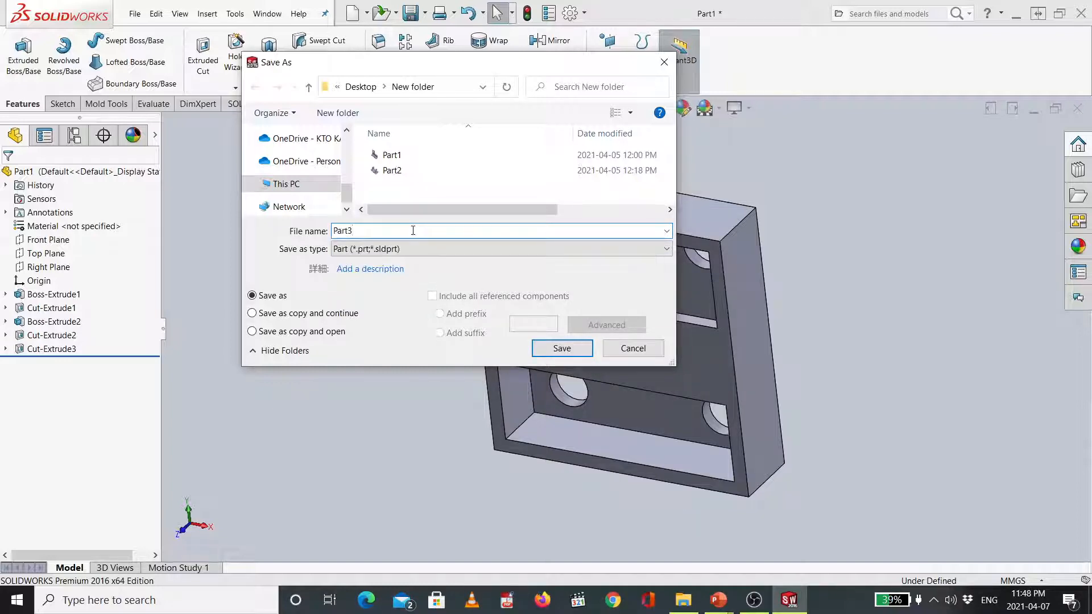
{"action": "key", "text": "Return"}
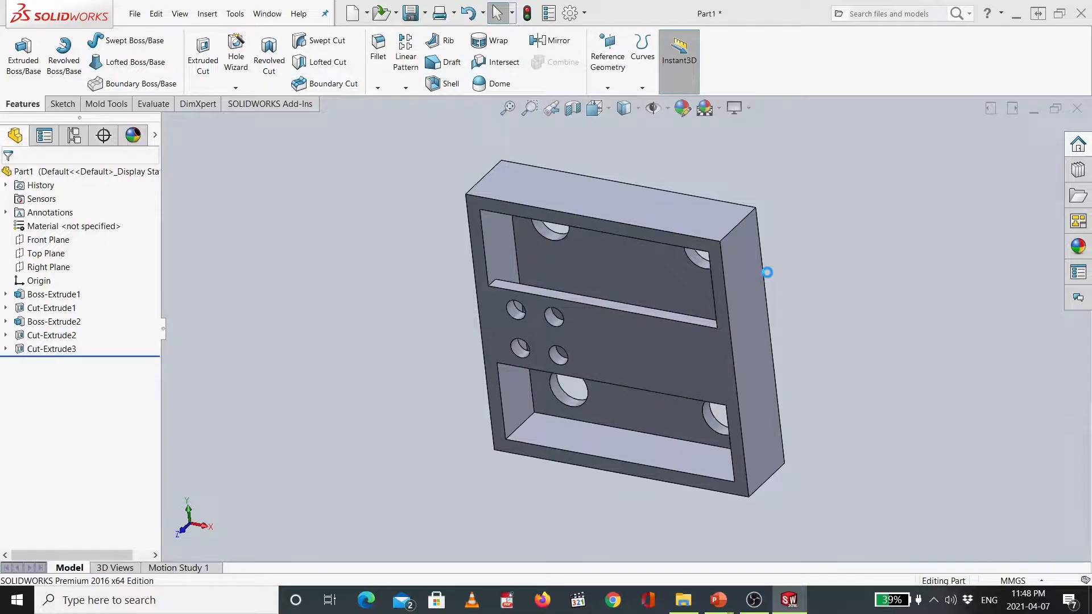
{"action": "key", "text": "ctrl+6"}
{"action": "key", "text": "ctrl+7"}
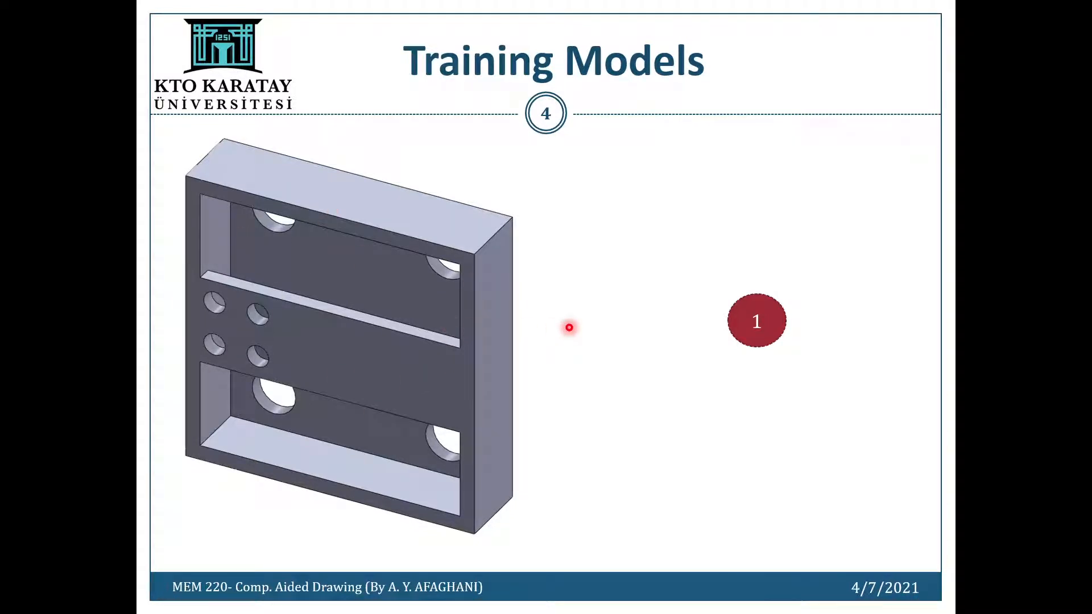
{"action": "key", "text": "Right"}
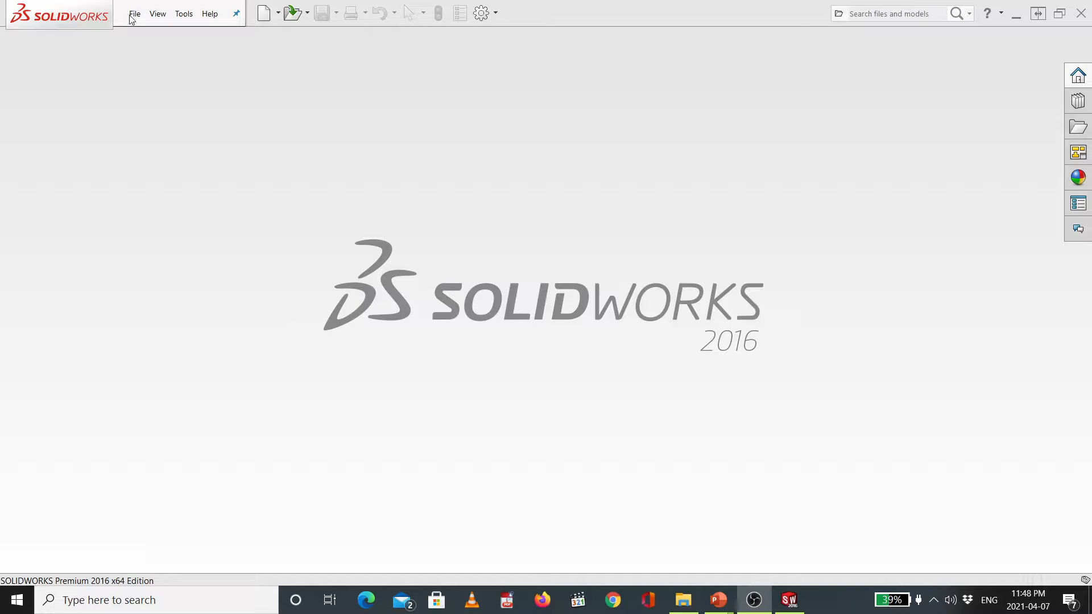
Step: Create a new Part document for the next training model
{"action": "left_click", "coordinate": [134, 14]}
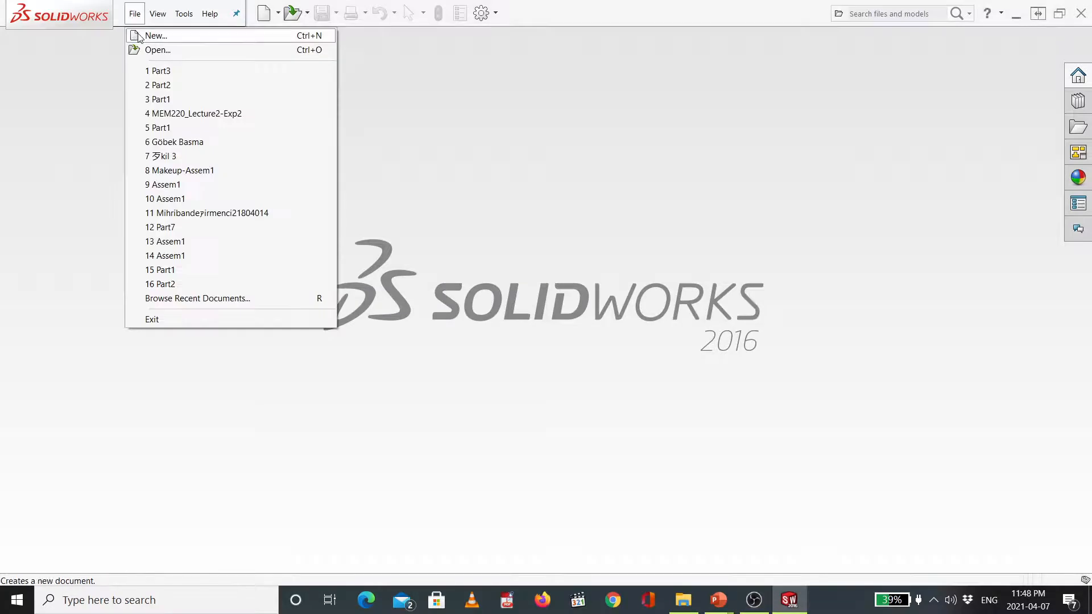
{"action": "left_click", "coordinate": [155, 35]}
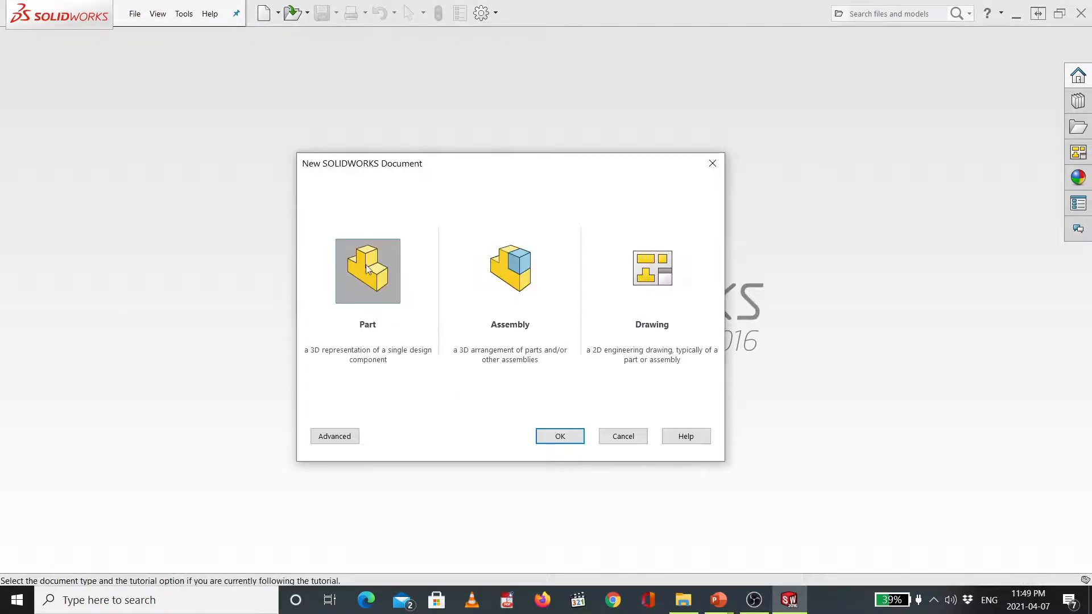
{"action": "left_click", "coordinate": [541, 437]}
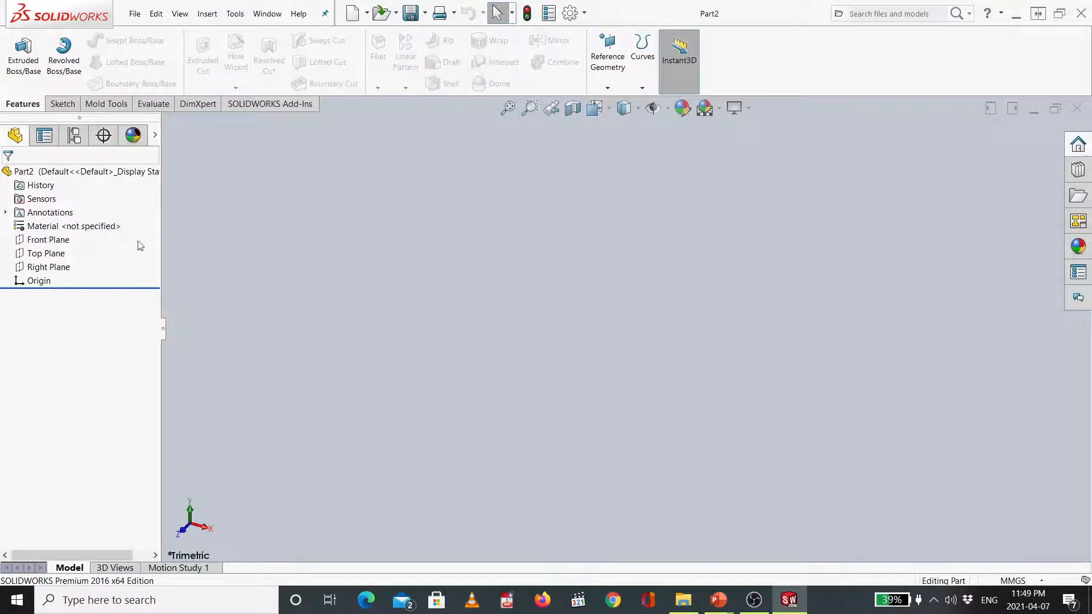
Step: Start a sketch on the Top Plane and draw a corner rectangle about 131 × 70 mm from the origin, up and to the right
{"action": "left_click", "coordinate": [42, 255]}
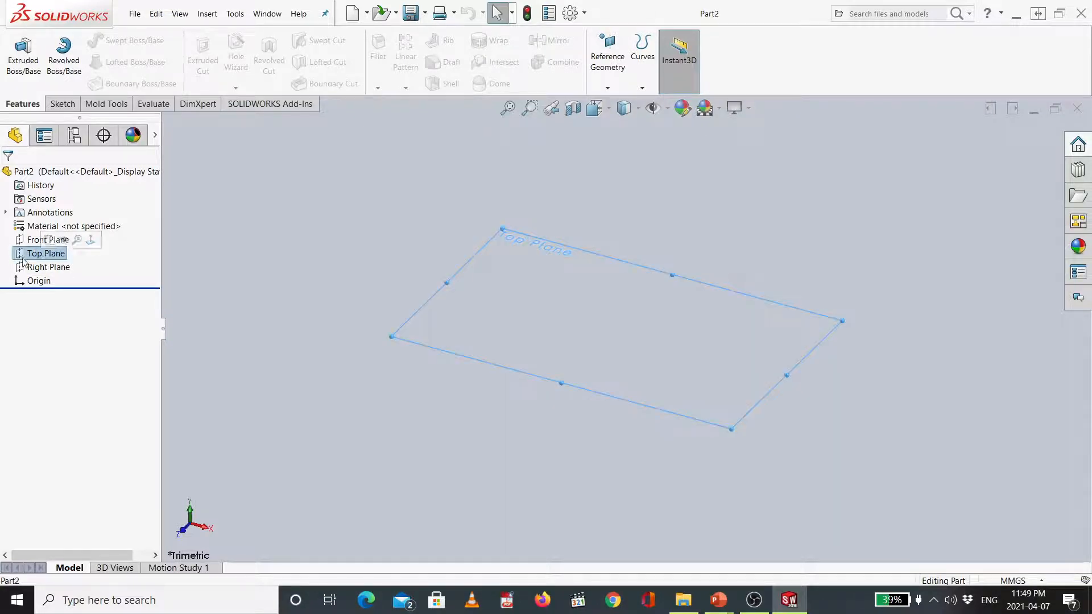
{"action": "left_click", "coordinate": [30, 257]}
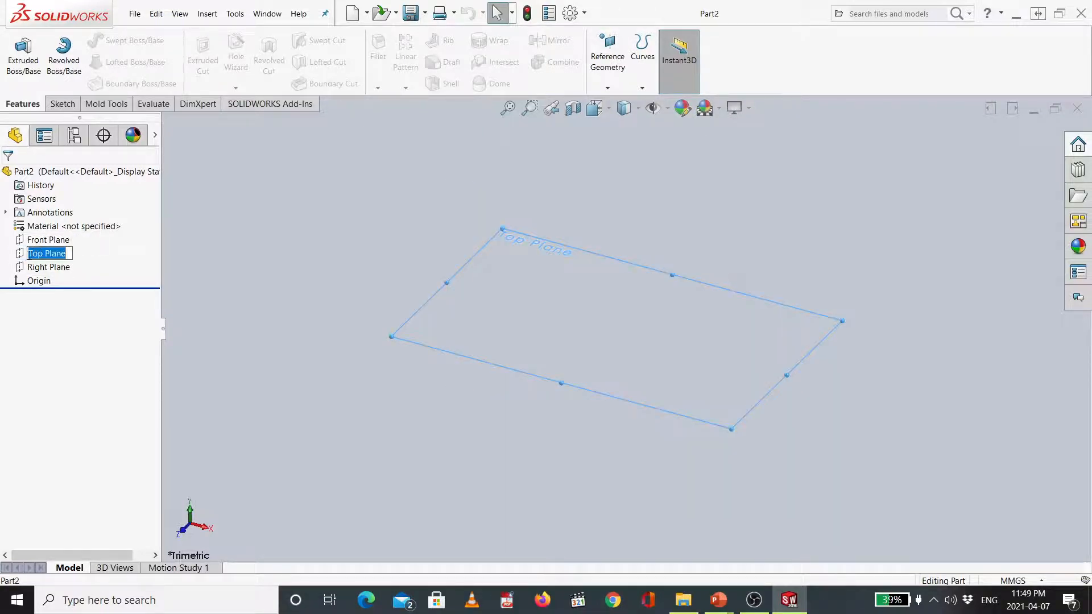
{"action": "left_click", "coordinate": [25, 256]}
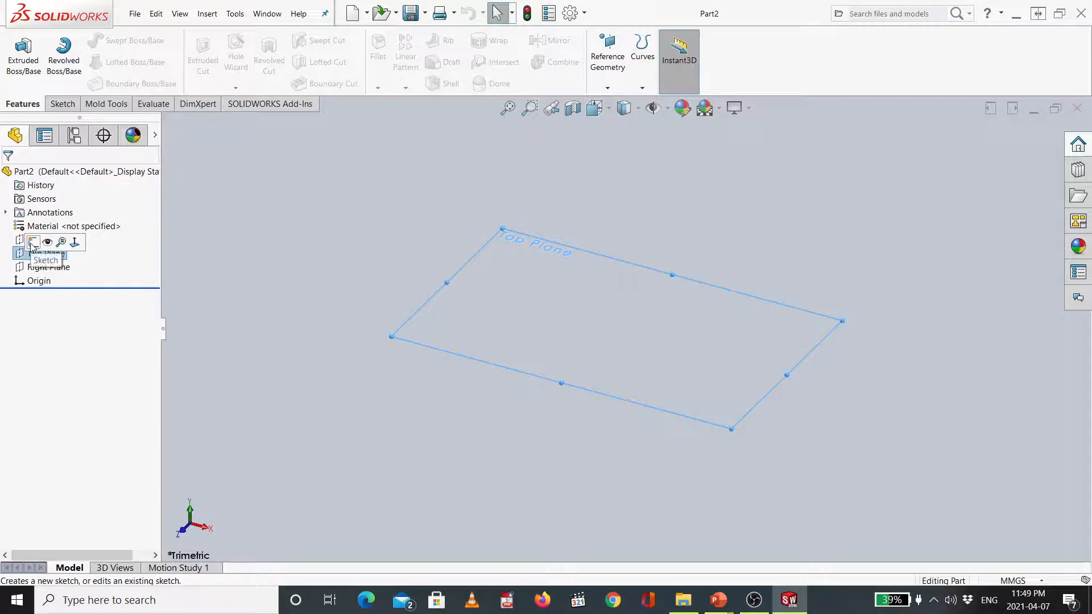
{"action": "left_click", "coordinate": [33, 241]}
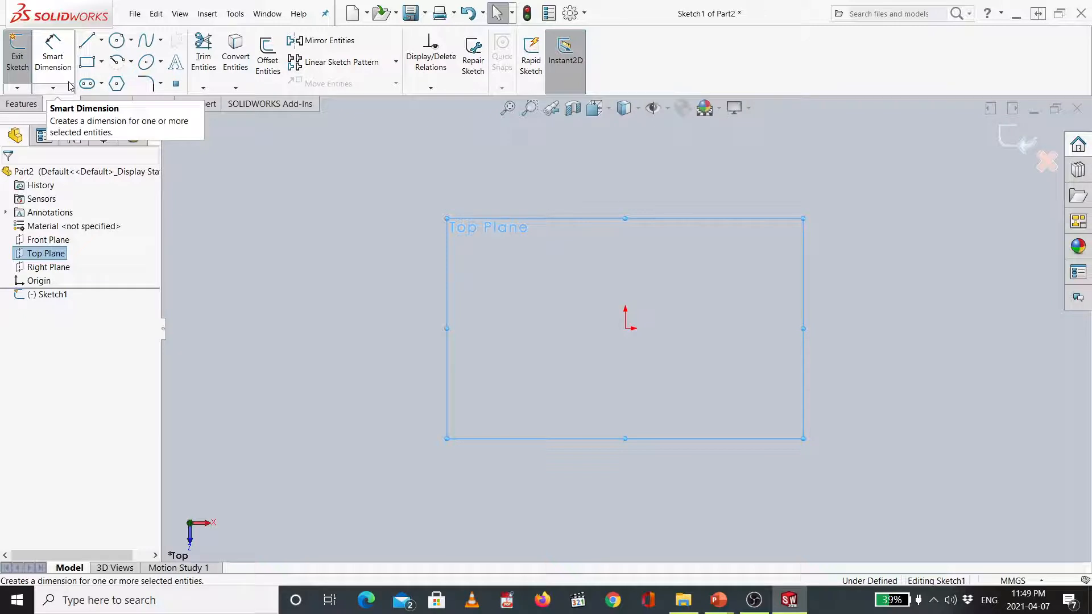
{"action": "left_click", "coordinate": [102, 66]}
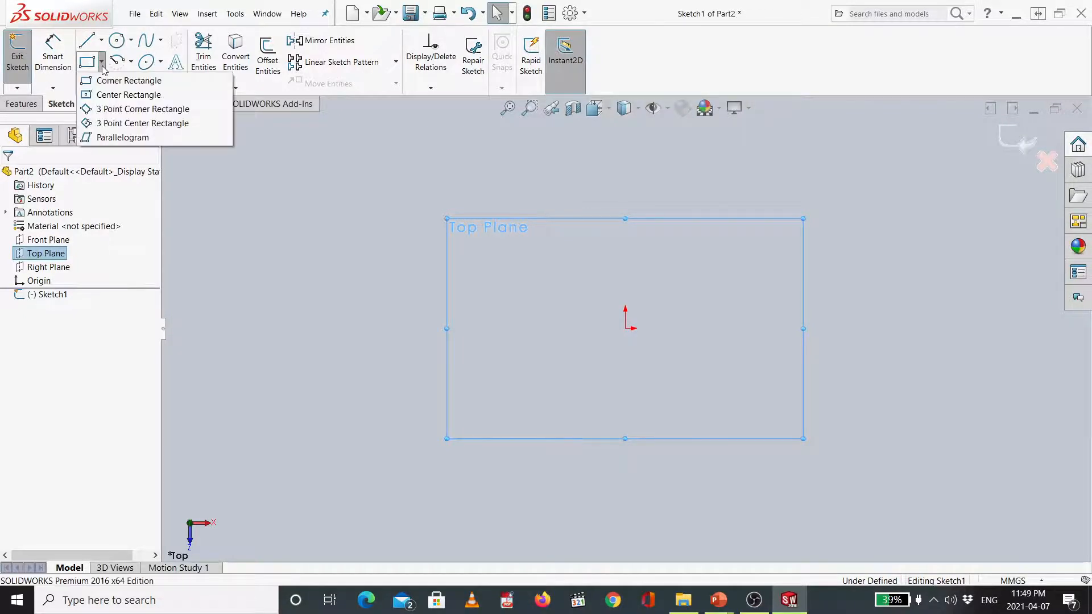
{"action": "left_click", "coordinate": [117, 77]}
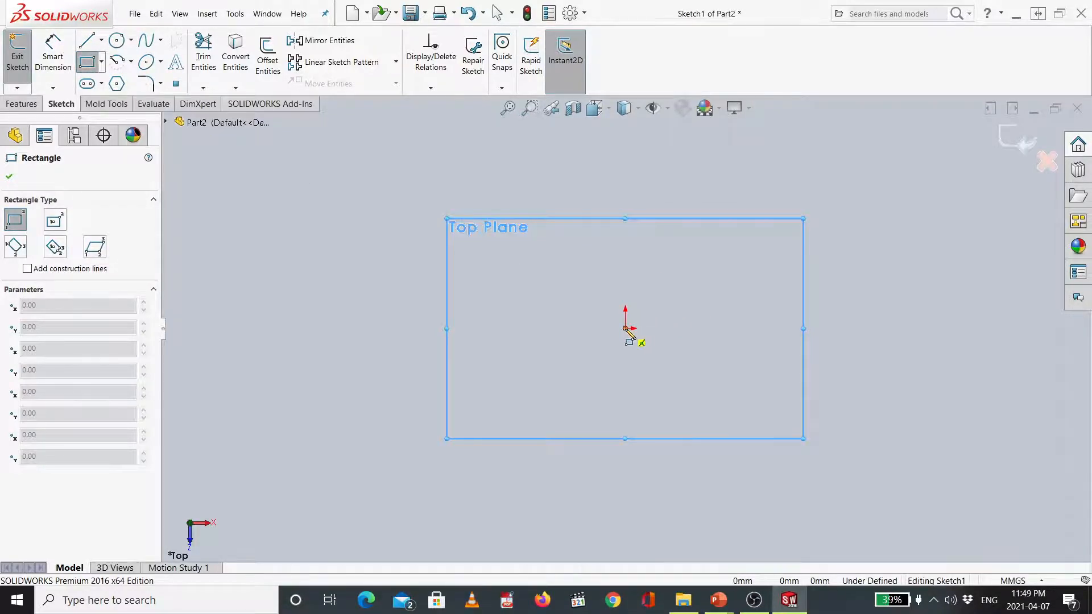
{"action": "mouse_move", "coordinate": [625, 329]}
{"action": "left_mouse_down"}
{"action": "mouse_move", "coordinate": [856, 182]}
{"action": "mouse_move", "coordinate": [888, 187]}
{"action": "left_mouse_up"}
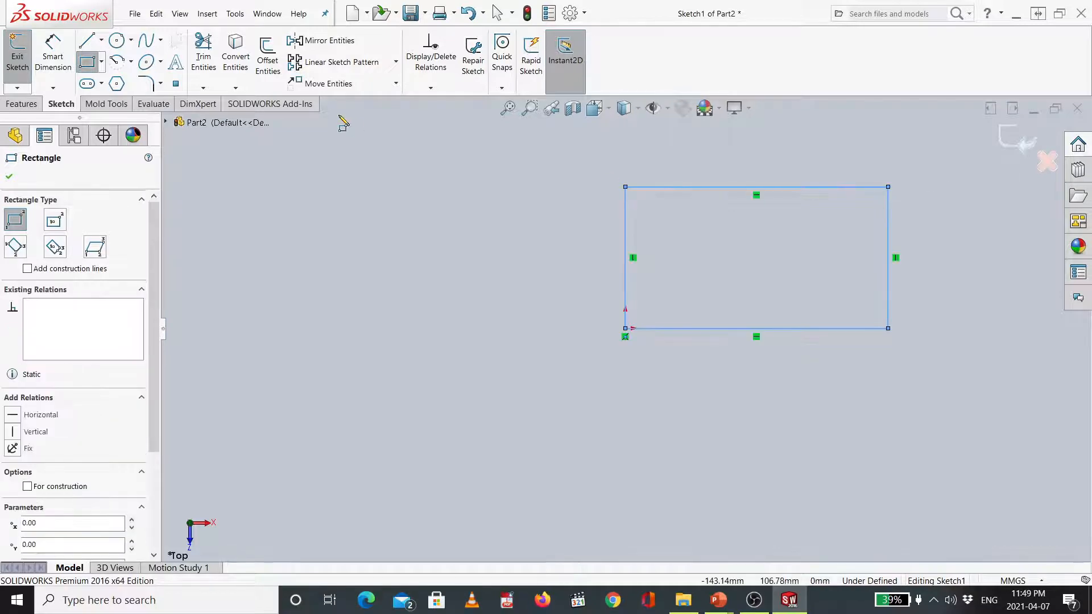
Step: Dimension the rectangle 100 mm wide and 50 mm high, and check the document's unit system
{"action": "left_click", "coordinate": [53, 56]}
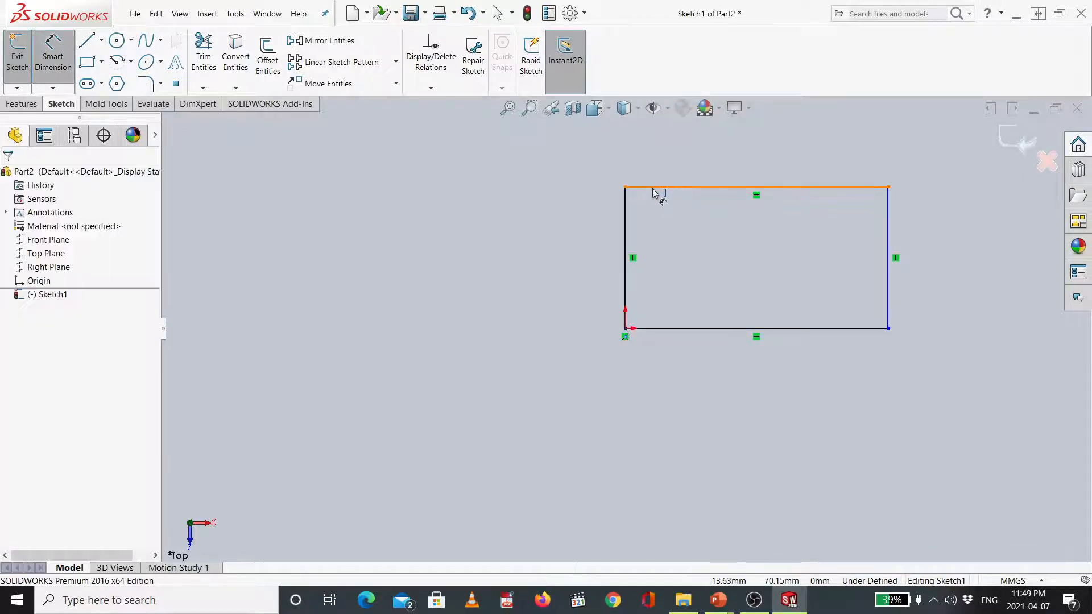
{"action": "left_click", "coordinate": [653, 194]}
{"action": "left_click", "coordinate": [653, 170]}
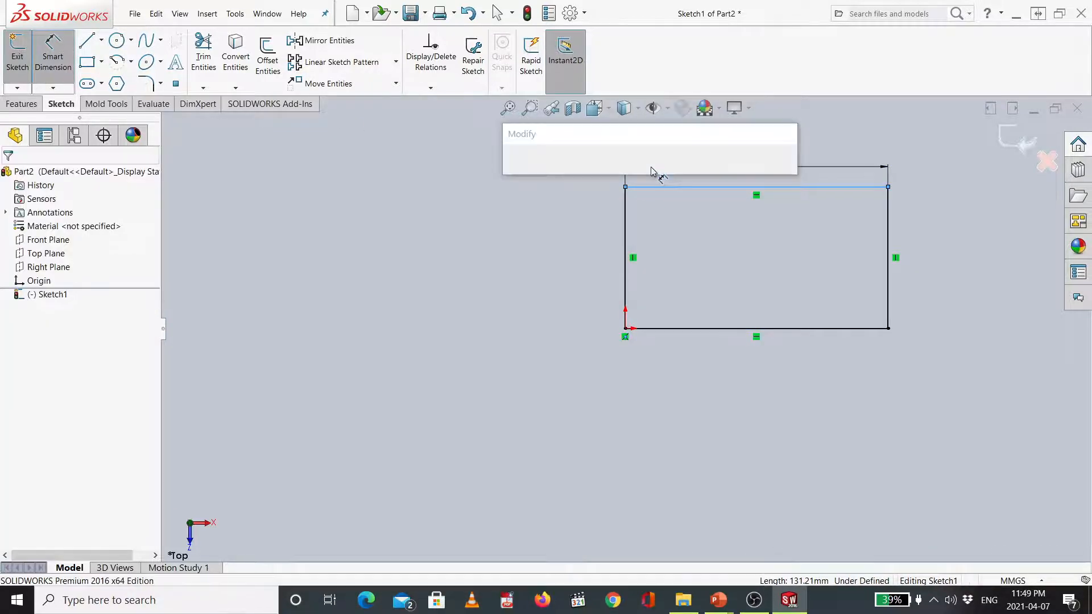
{"action": "type", "text": "100"}
{"action": "key", "text": "Return"}
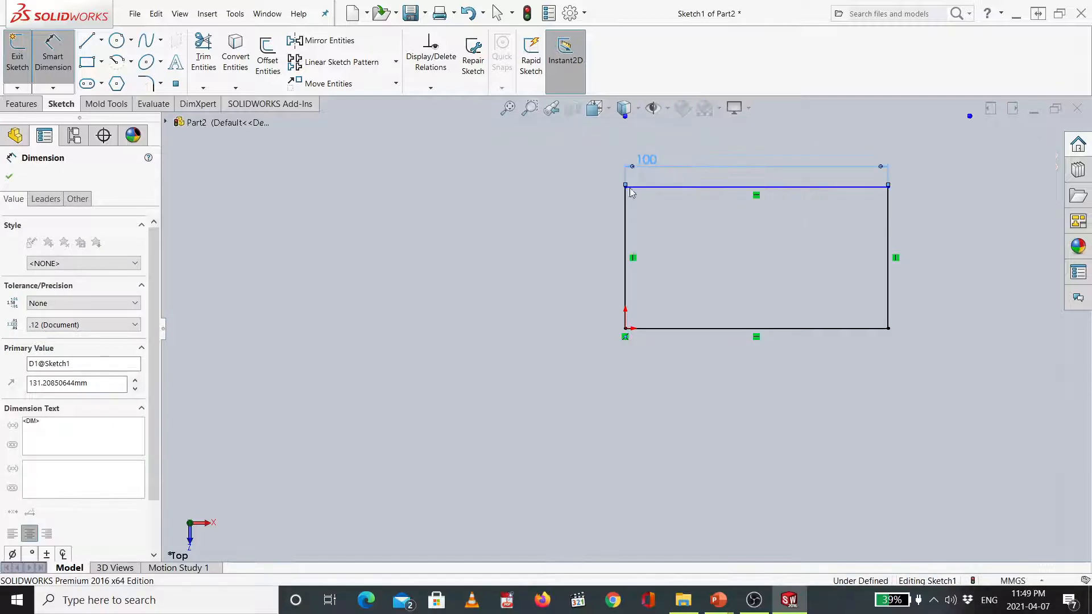
{"action": "left_click", "coordinate": [627, 224]}
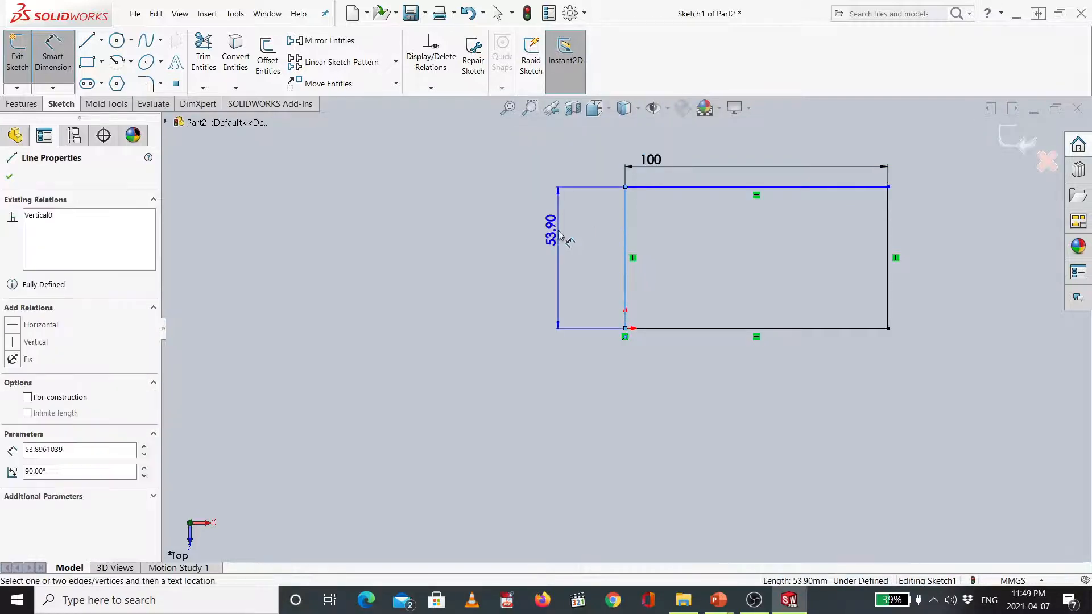
{"action": "left_click", "coordinate": [559, 234]}
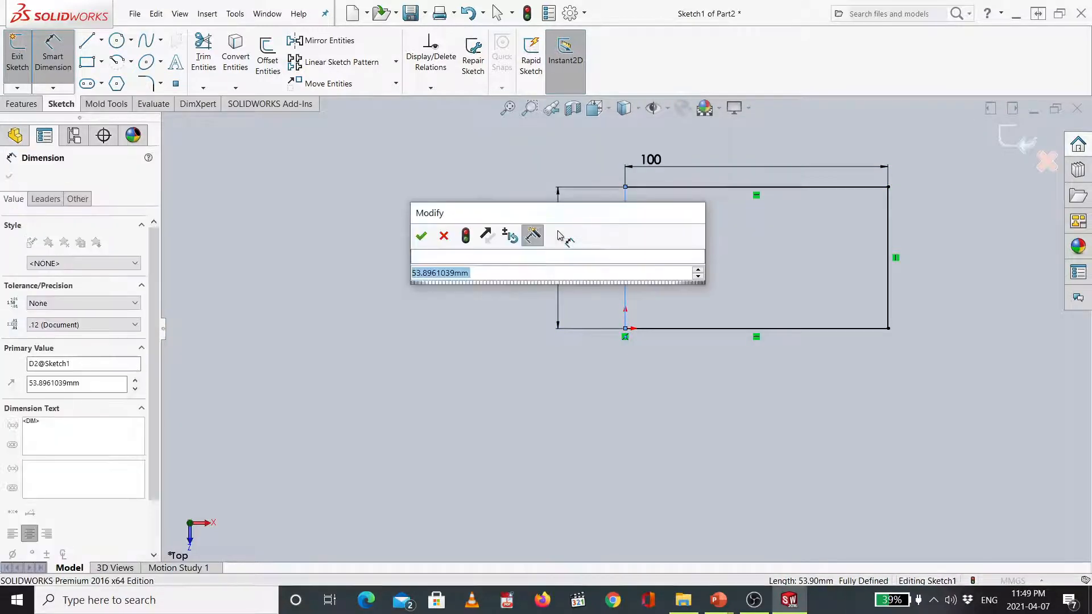
{"action": "type", "text": "50"}
{"action": "key", "text": "Return"}
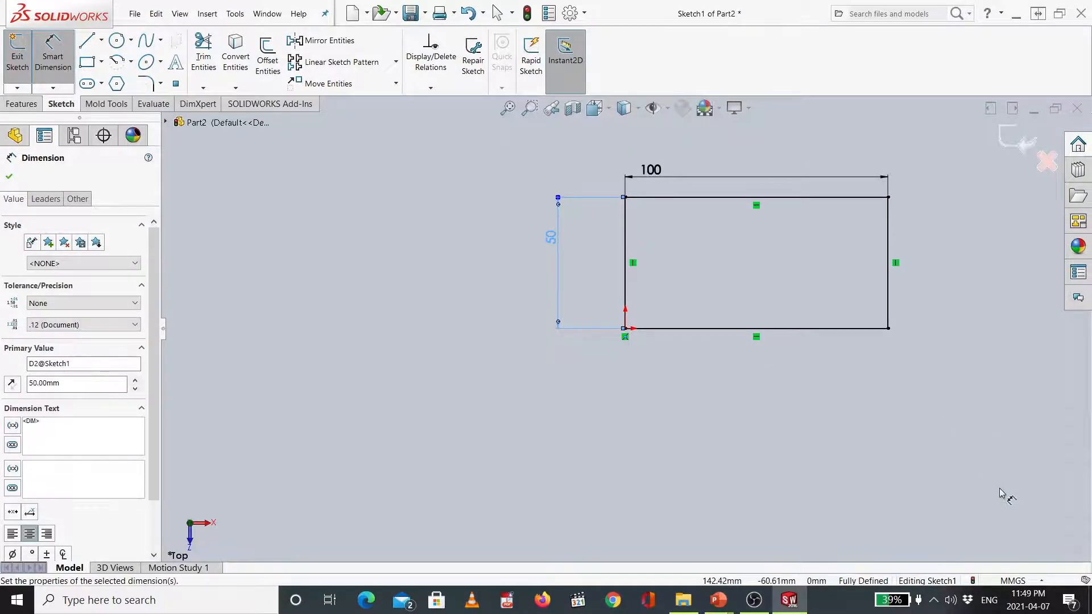
{"action": "key", "text": "f"}
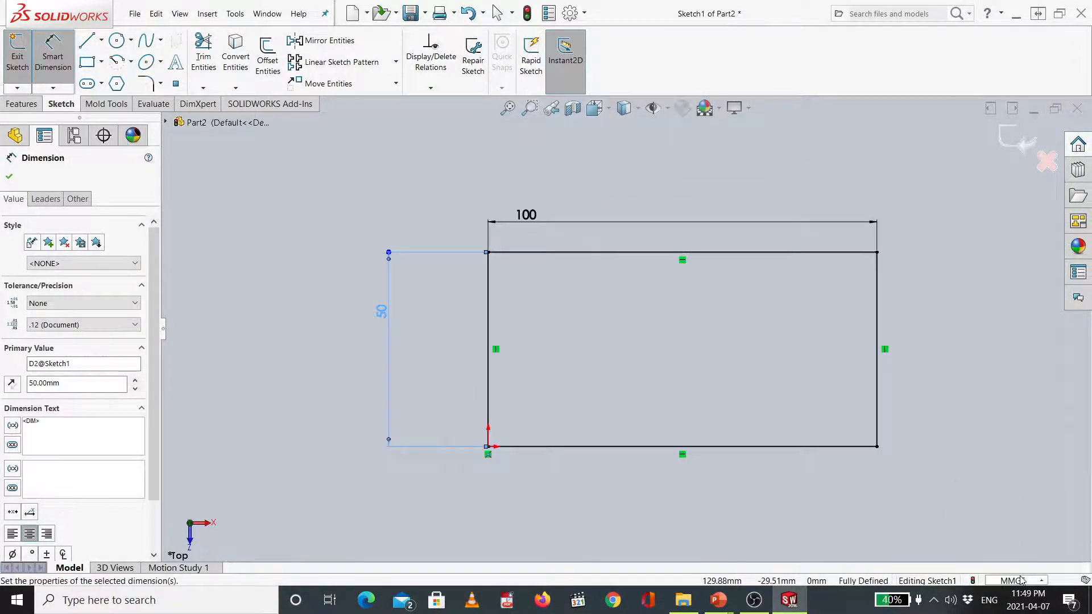
{"action": "left_click", "coordinate": [1021, 580]}
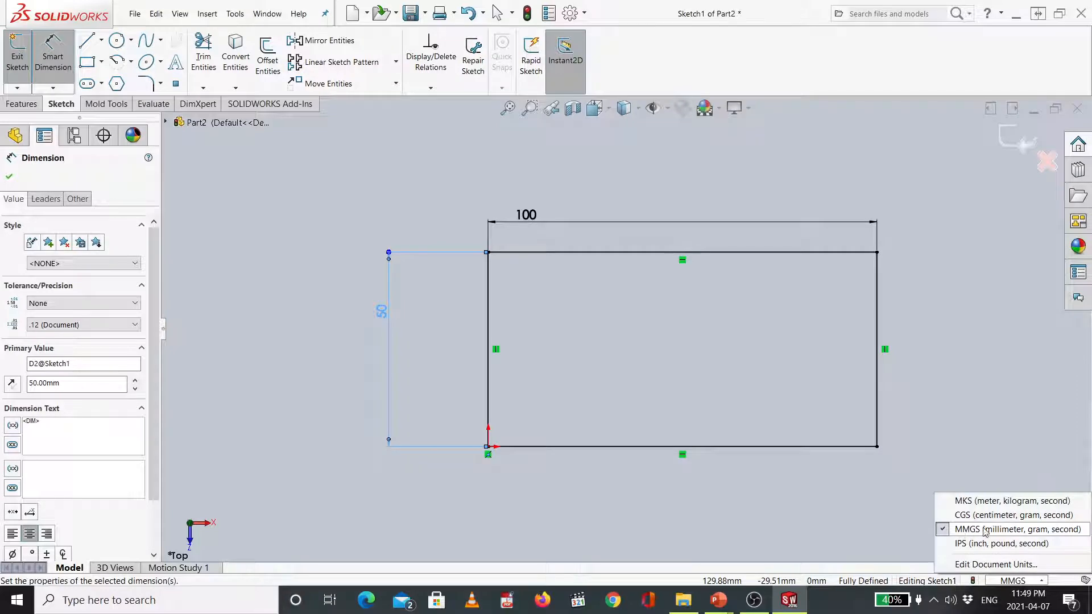
{"action": "left_click", "coordinate": [761, 302]}
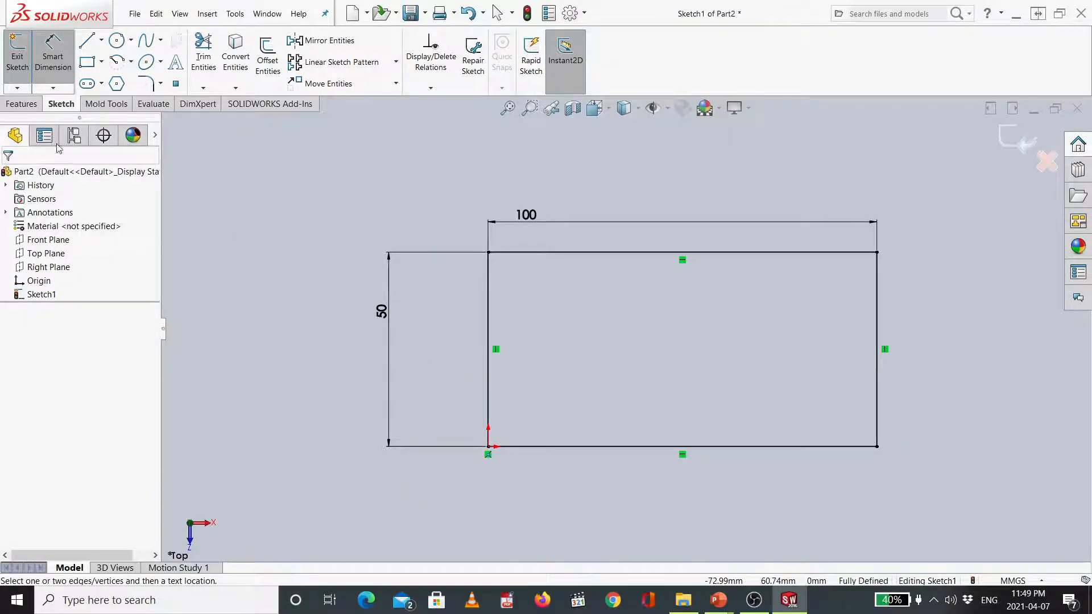
Step: Extrude the rectangle upward as a 10 mm Blind boss and show the plate in isometric view
{"action": "left_click", "coordinate": [21, 104]}
{"action": "left_click", "coordinate": [23, 63]}
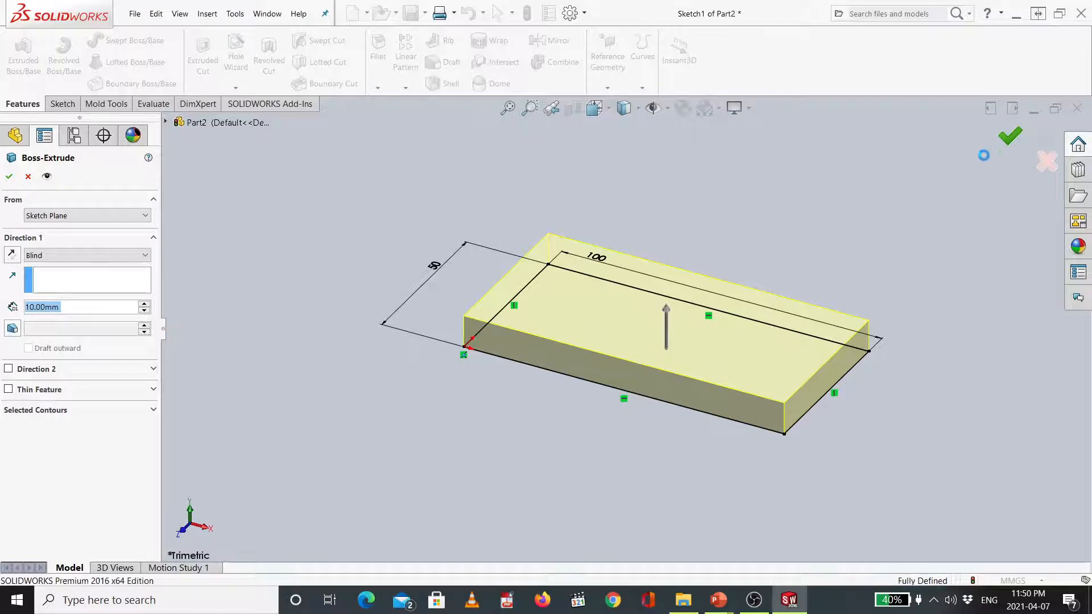
{"action": "left_click", "coordinate": [1009, 136]}
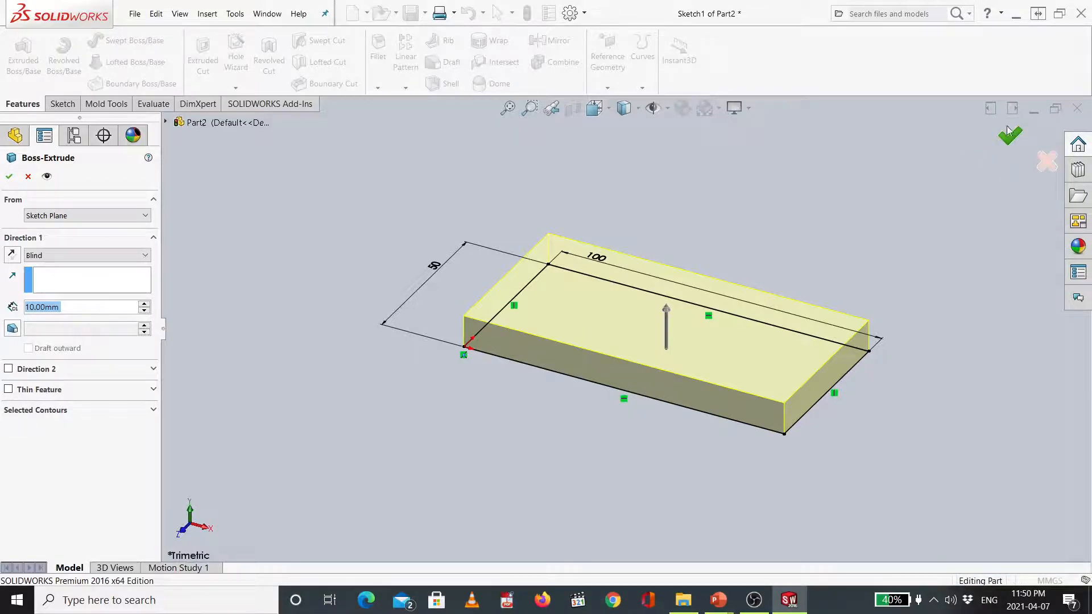
{"action": "key", "text": "ctrl+7"}
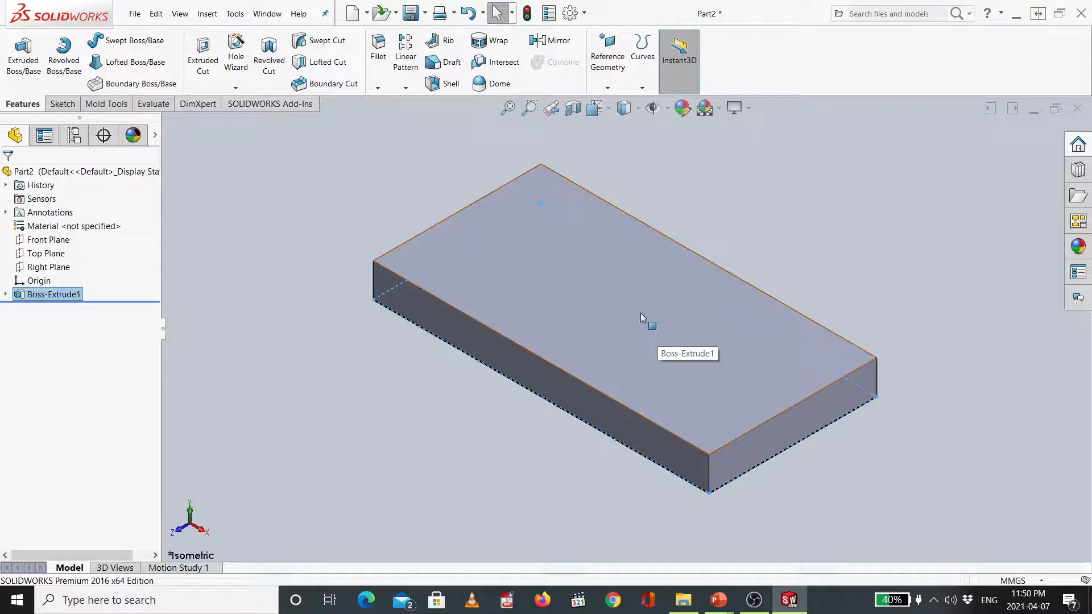
{"action": "left_click", "coordinate": [605, 292]}
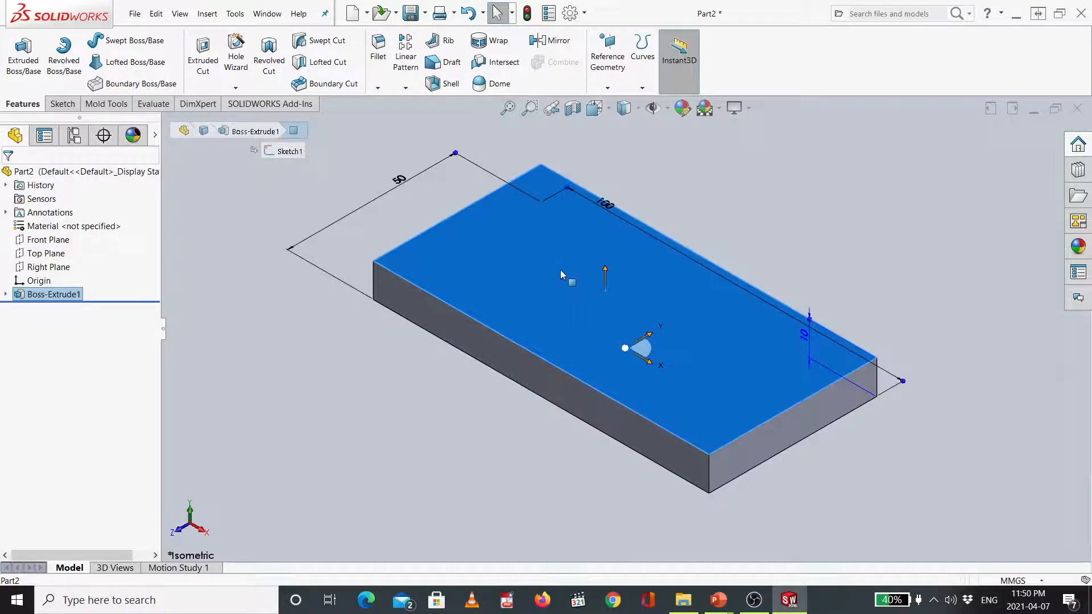
{"action": "left_click", "coordinate": [345, 431]}
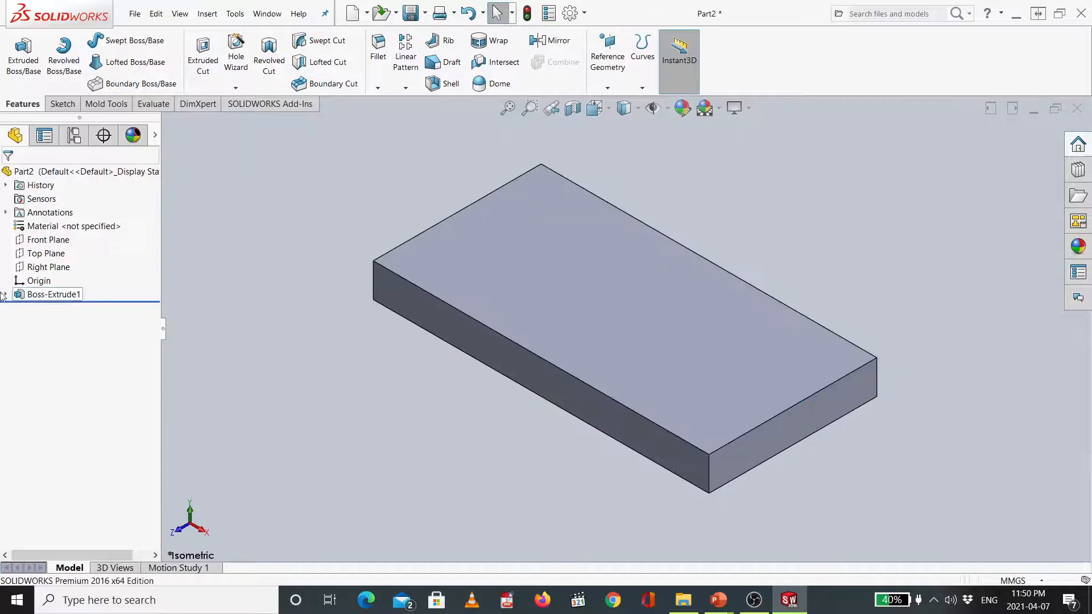
Step: Start a reference plane offset from the plate's long front face and flip the offset toward the inside of the plate
{"action": "left_click", "coordinate": [37, 243]}
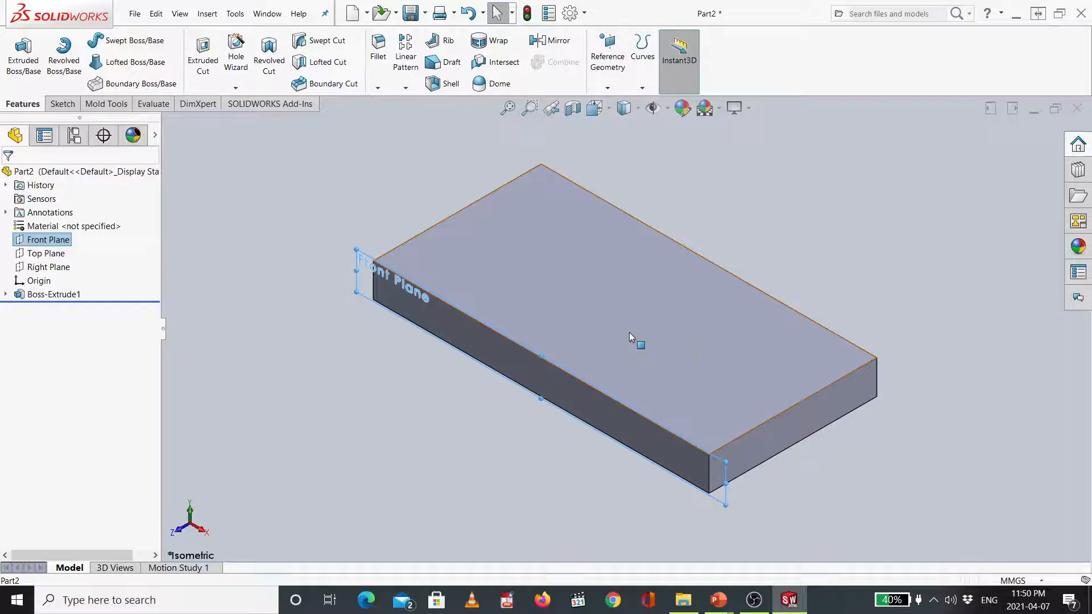
{"action": "left_click", "coordinate": [400, 424]}
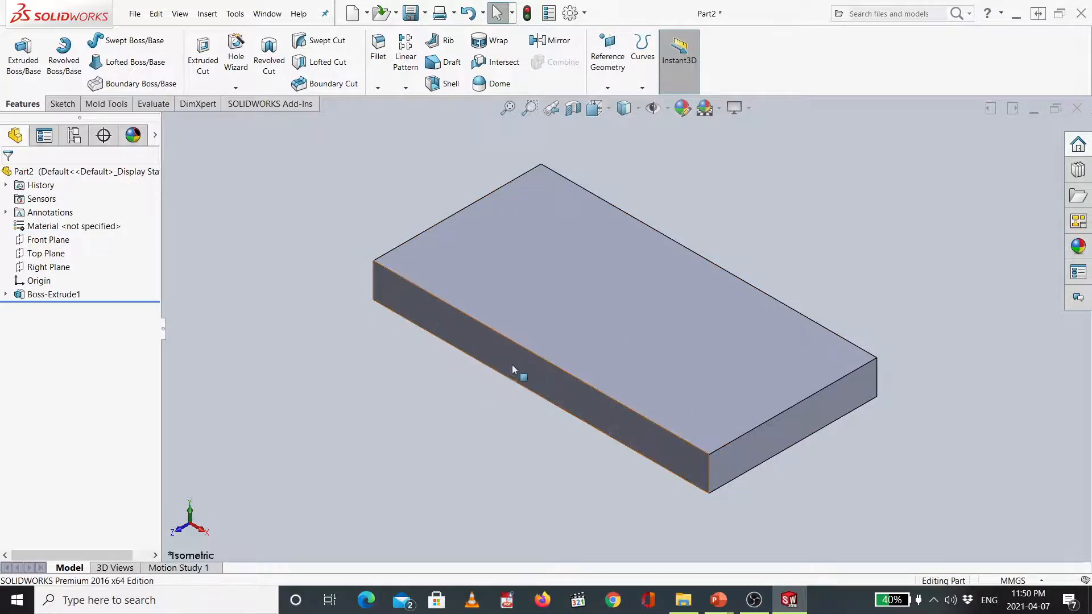
{"action": "left_click", "coordinate": [429, 310]}
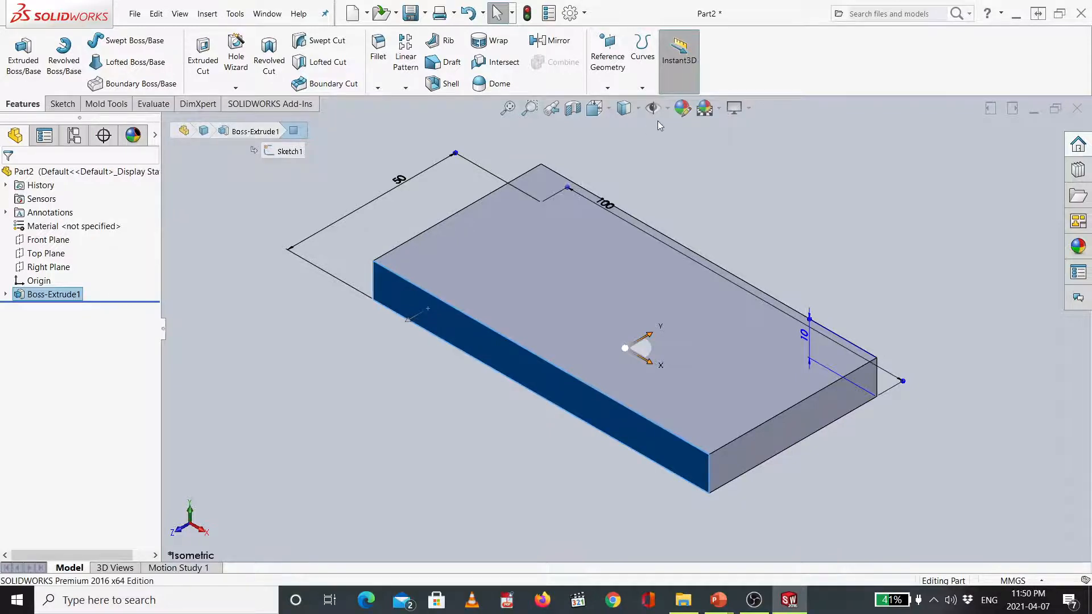
{"action": "left_click", "coordinate": [609, 82]}
{"action": "left_click", "coordinate": [609, 87]}
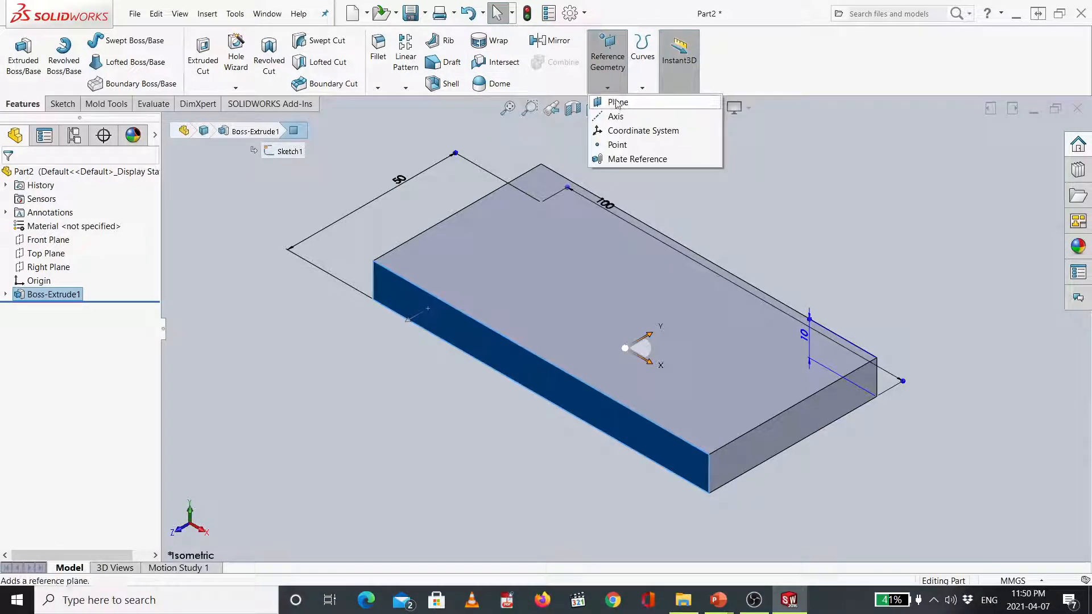
{"action": "left_click", "coordinate": [627, 106]}
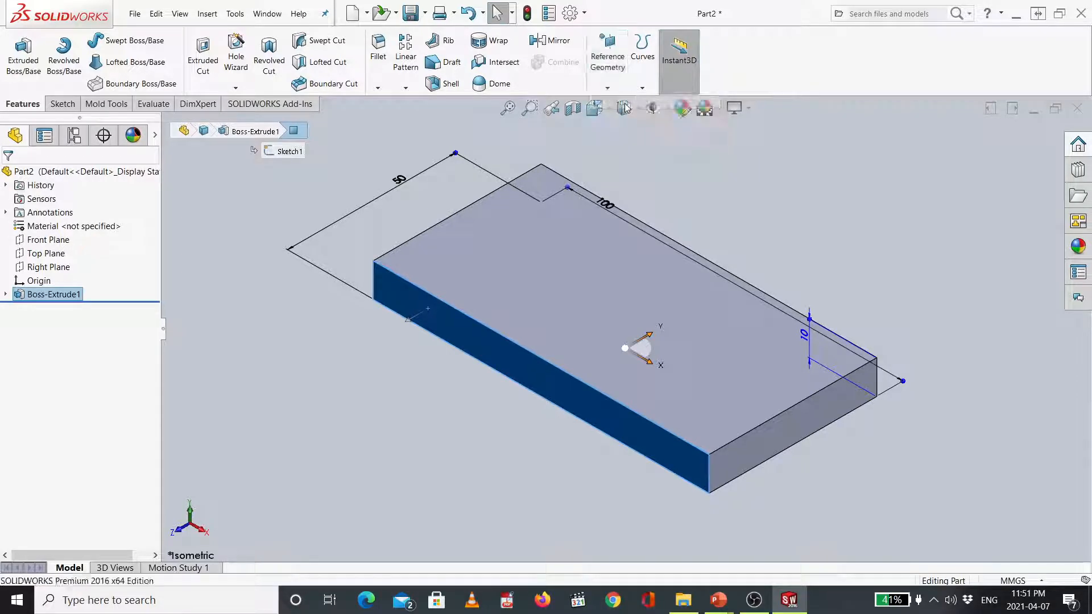
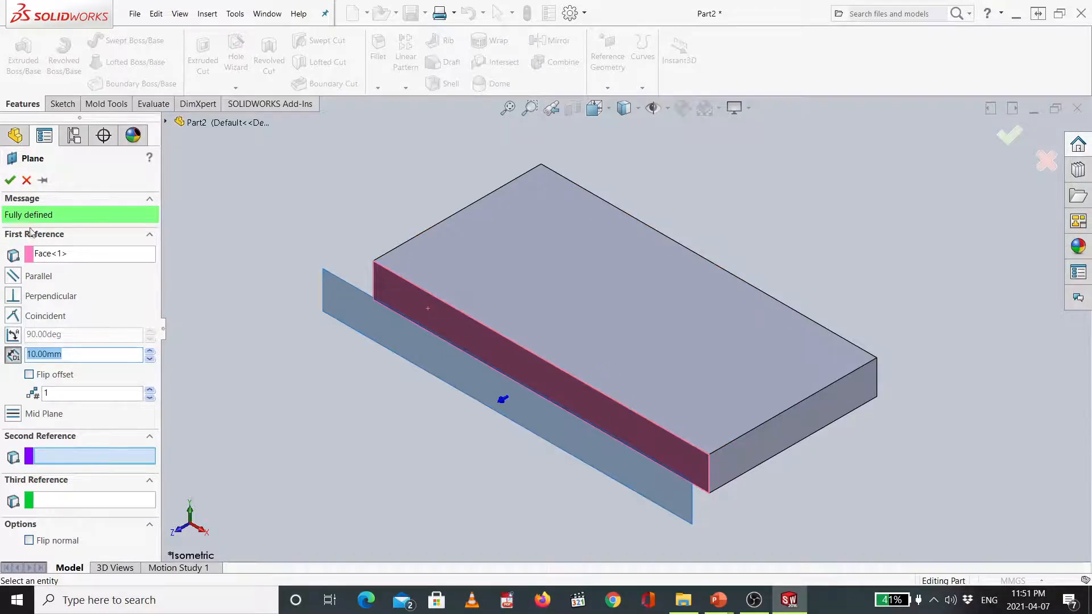
{"action": "left_click", "coordinate": [29, 375]}
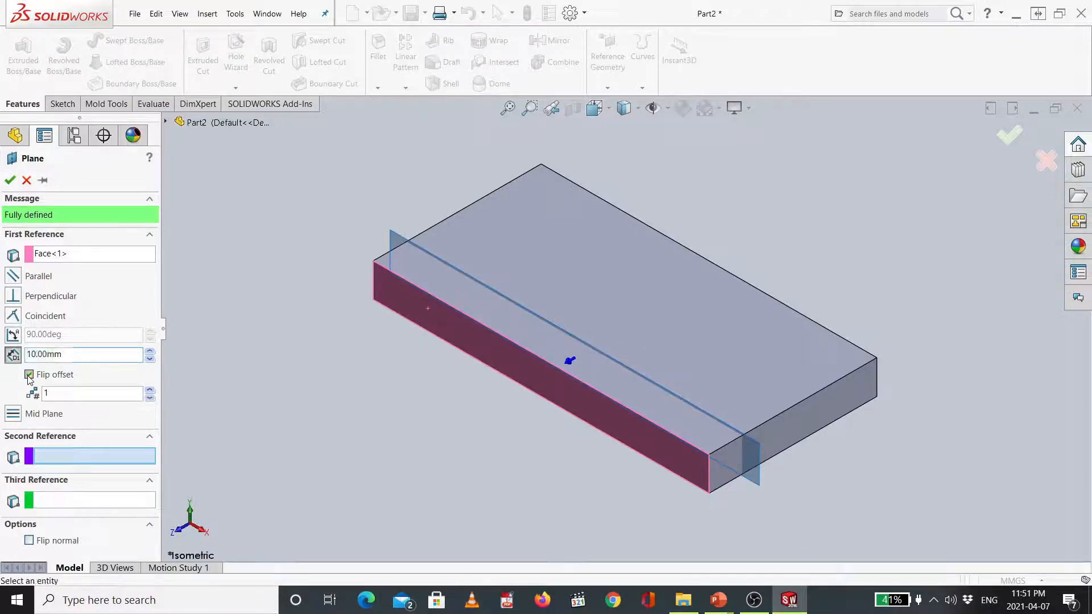
{"action": "left_click", "coordinate": [29, 376]}
{"action": "left_click", "coordinate": [29, 376]}
{"action": "left_click", "coordinate": [29, 375]}
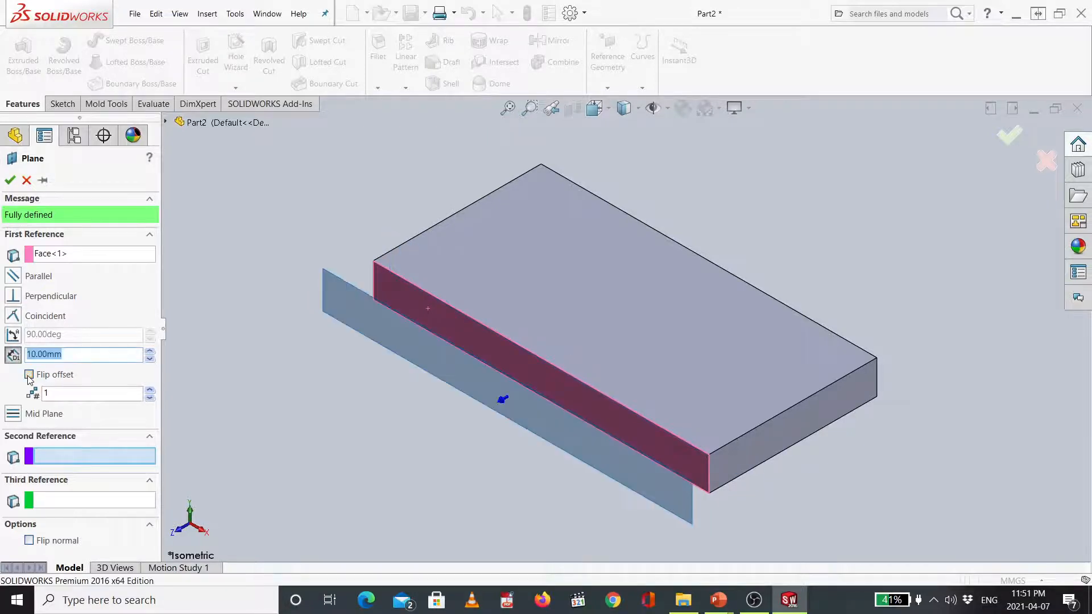
{"action": "left_click", "coordinate": [29, 375]}
Step: Try different offset distances between 10 and 70 mm for the new plane
{"action": "left_click", "coordinate": [150, 351]}
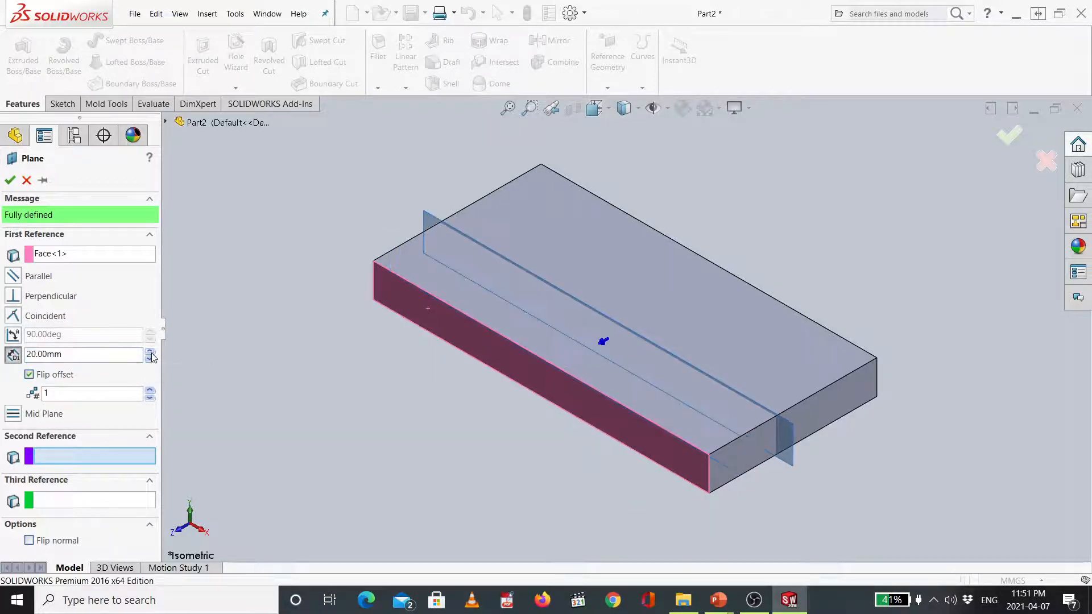
{"action": "left_click", "coordinate": [150, 352]}
{"action": "left_click", "coordinate": [151, 353]}
{"action": "left_click", "coordinate": [151, 352]}
{"action": "left_click", "coordinate": [151, 353]}
{"action": "left_click", "coordinate": [152, 353]}
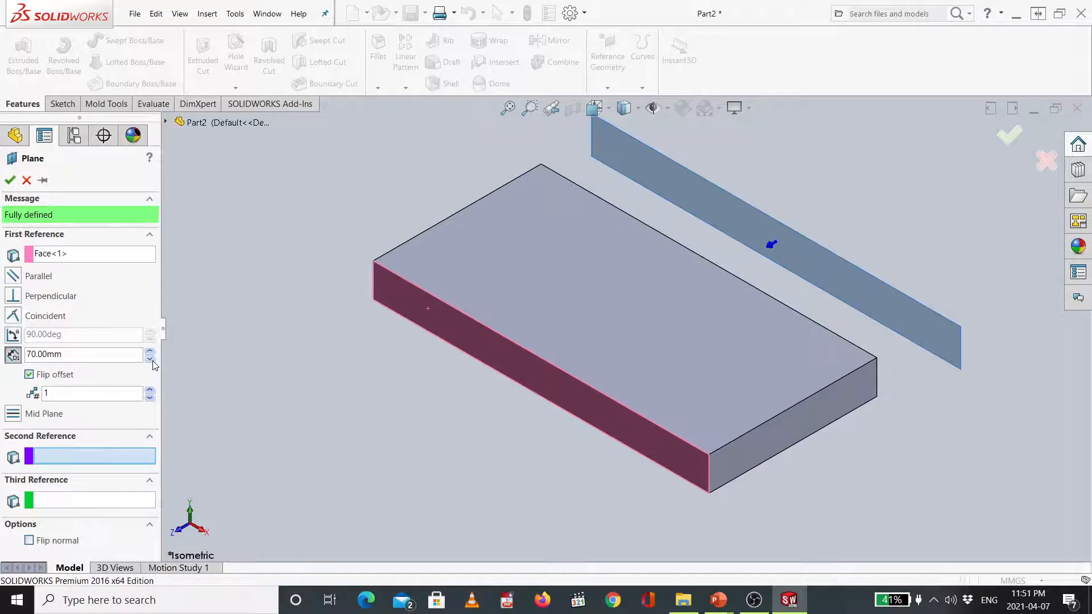
{"action": "left_click", "coordinate": [152, 360]}
{"action": "left_click", "coordinate": [151, 360]}
{"action": "left_click", "coordinate": [152, 360]}
{"action": "left_click", "coordinate": [152, 360]}
{"action": "left_click", "coordinate": [152, 360]}
{"action": "left_click", "coordinate": [152, 360]}
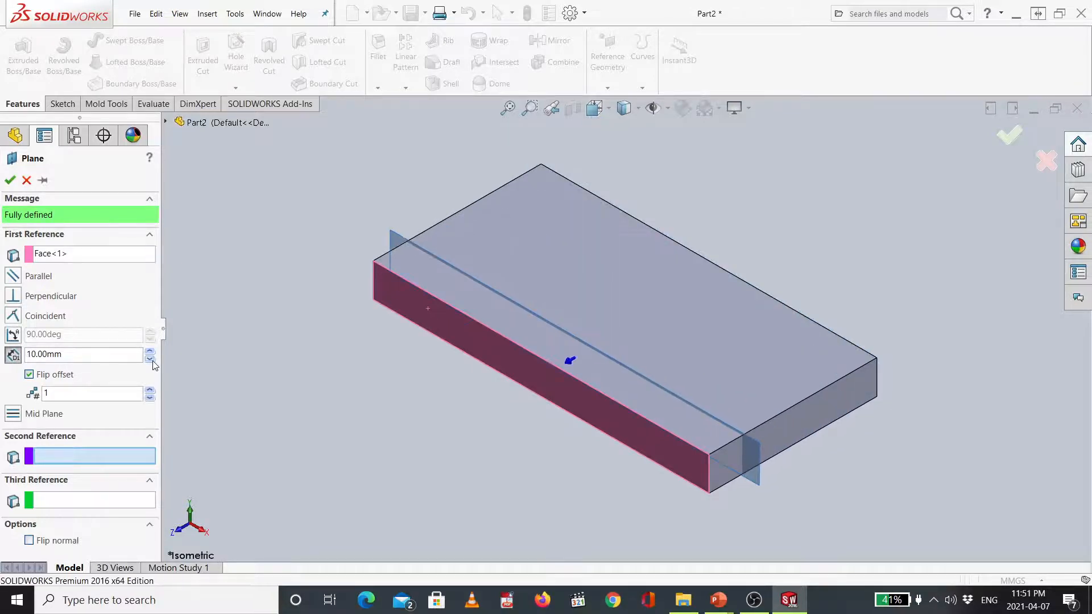
{"action": "left_click", "coordinate": [150, 352]}
{"action": "left_click", "coordinate": [151, 352]}
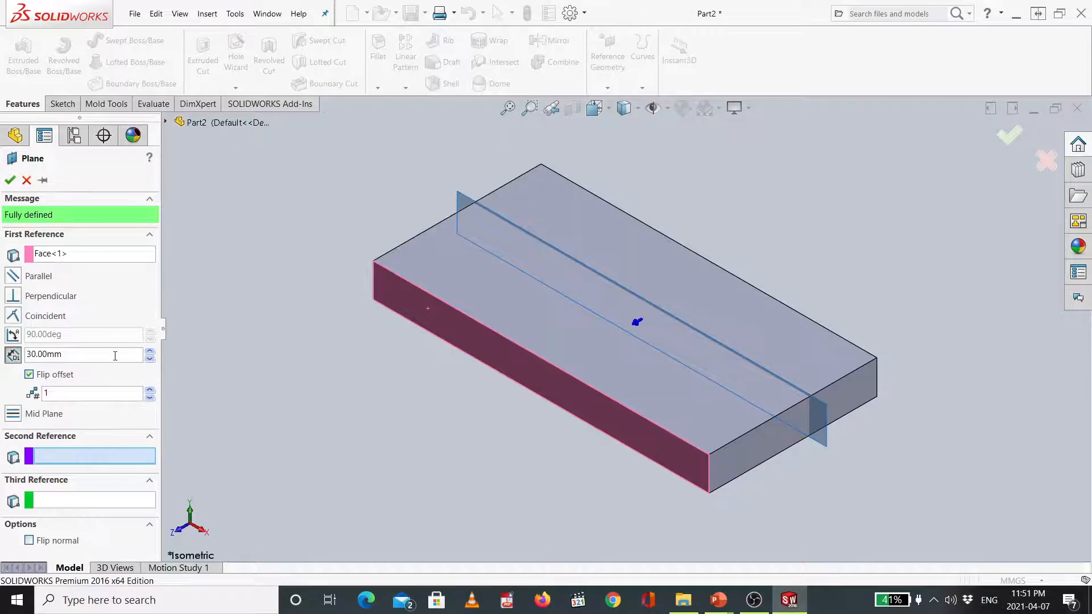
Step: Set the plane's offset from the front face to 25 mm and create it
{"action": "left_click_drag", "start_coordinate": [115, 355], "coordinate": [3, 373]}
{"action": "type", "text": "25"}
{"action": "key", "text": "Return"}
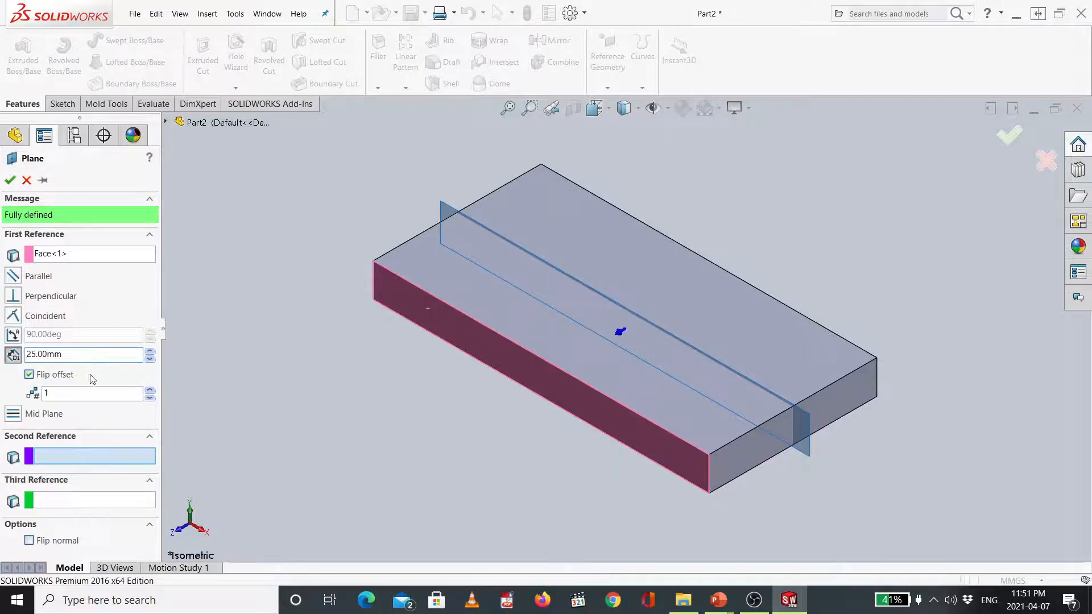
{"action": "left_click", "coordinate": [1013, 139]}
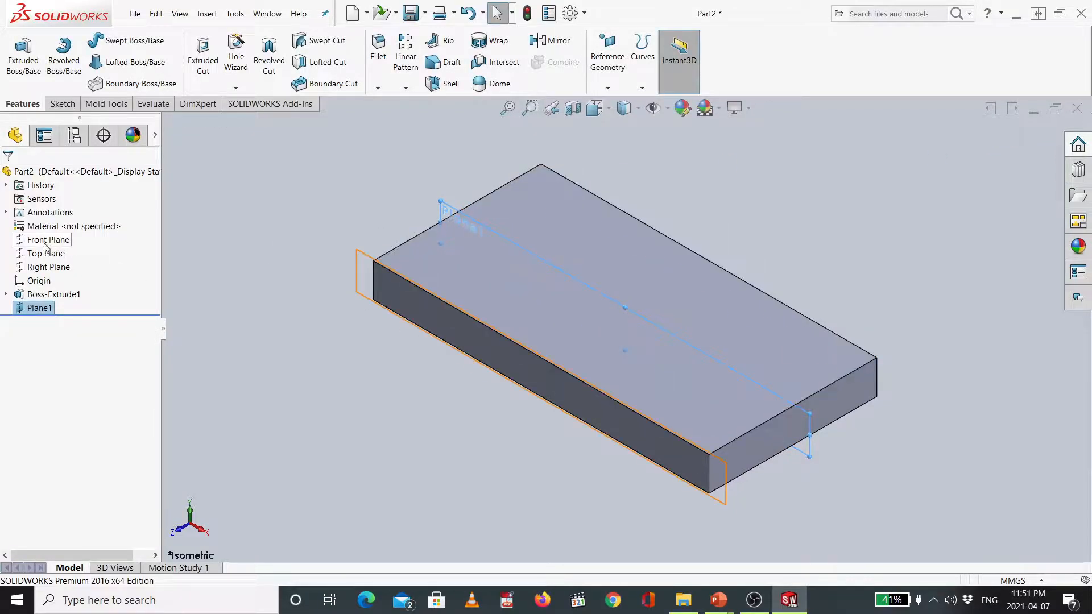
Step: Highlight the Front, Top and Right planes in turn to compare them with the new plane
{"action": "left_click", "coordinate": [40, 241]}
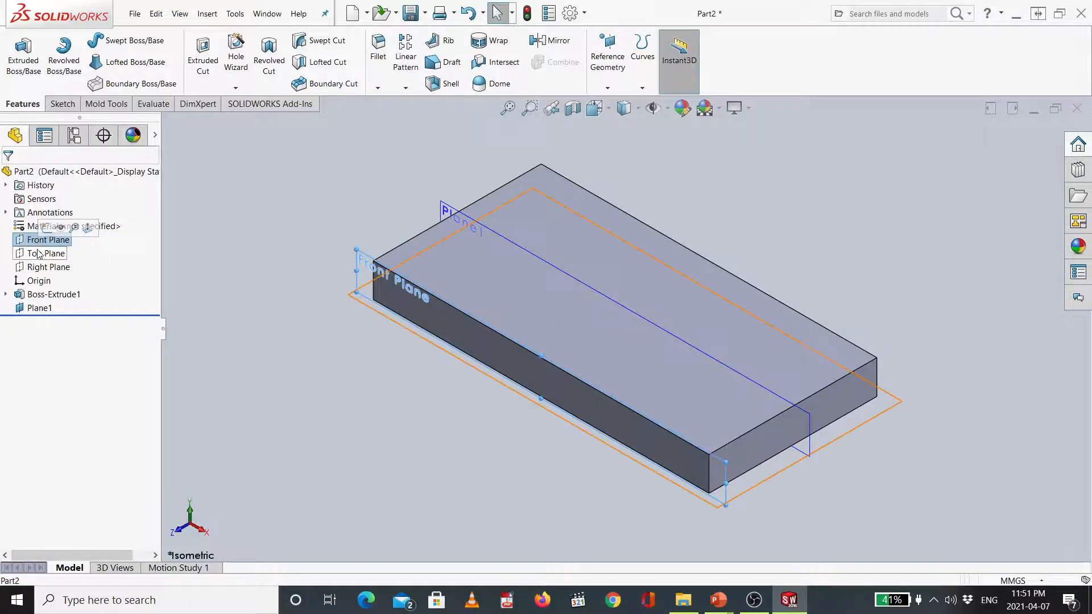
{"action": "left_click", "coordinate": [38, 256]}
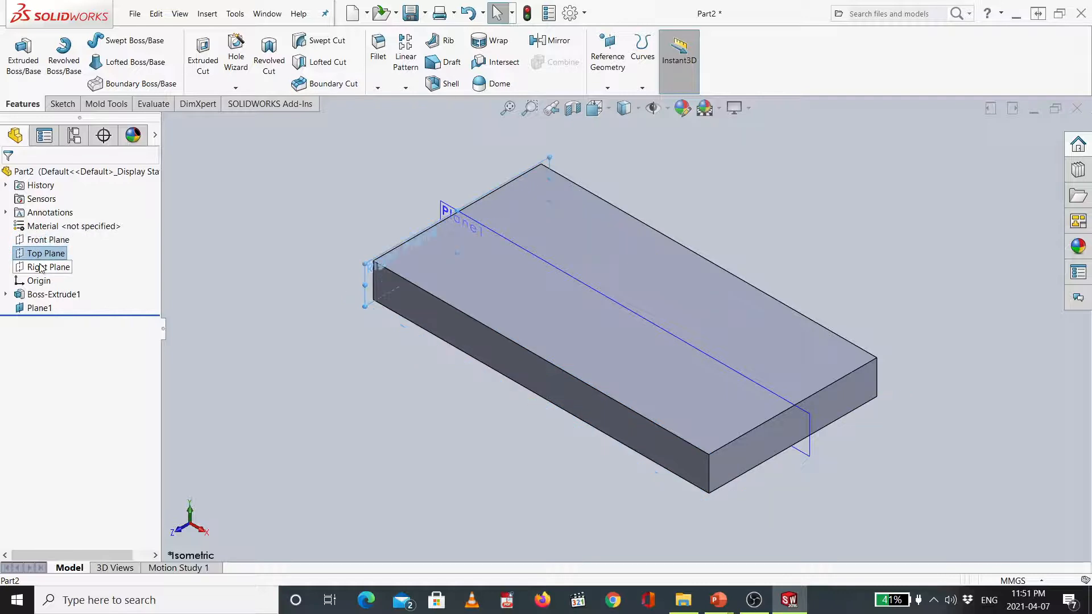
{"action": "left_click", "coordinate": [43, 268]}
Step: Rename the new reference plane as MidPlane
{"action": "left_click", "coordinate": [47, 308]}
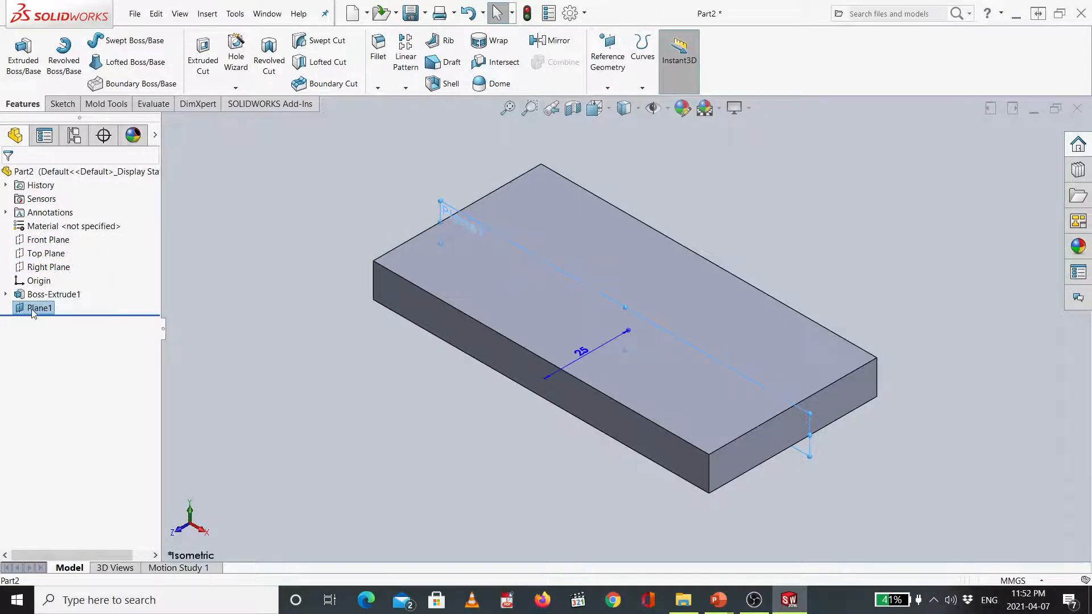
{"action": "left_click", "coordinate": [34, 309]}
{"action": "type", "text": "222"}
{"action": "type", "text": "MidPL"}
{"action": "type", "text": "lane"}
{"action": "key", "text": "Return"}
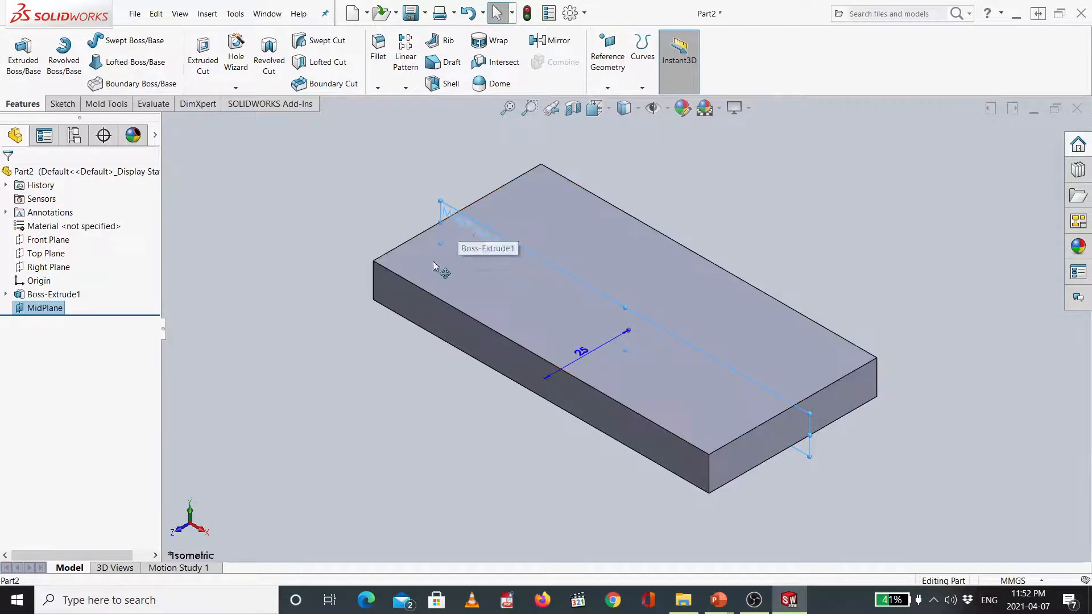
Step: Start a sketch on MidPlane and view it straight on, with the plate's upper edge selected
{"action": "left_click", "coordinate": [32, 312]}
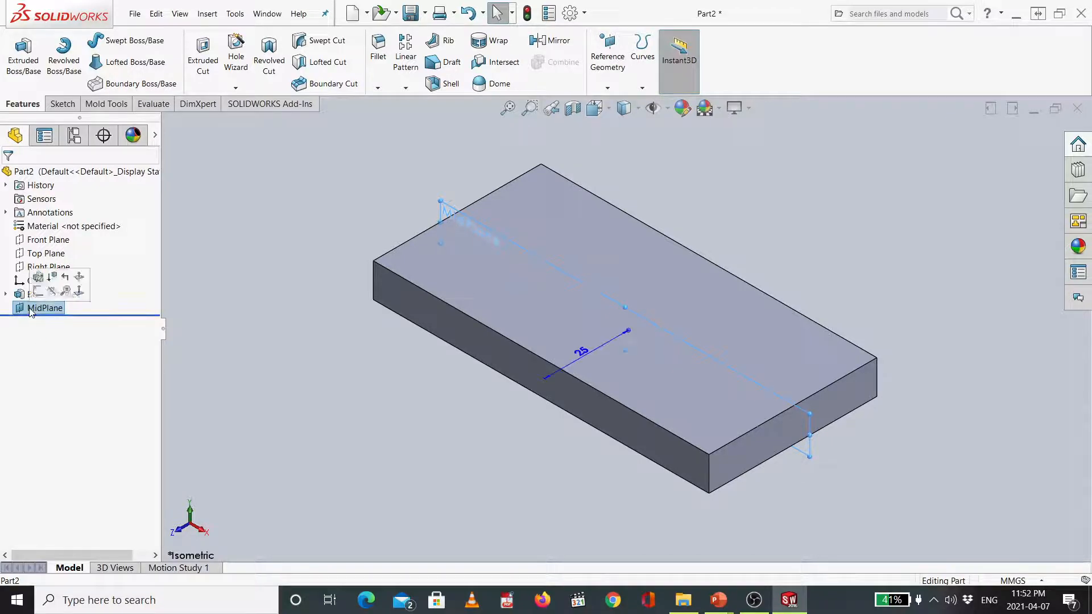
{"action": "left_click", "coordinate": [24, 309]}
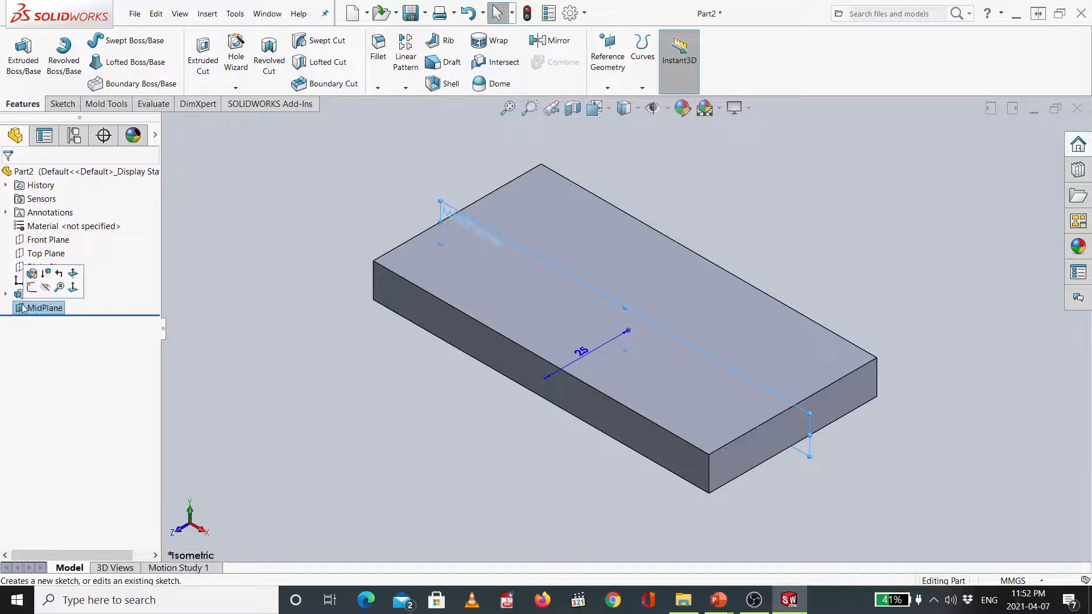
{"action": "right_click", "coordinate": [23, 307]}
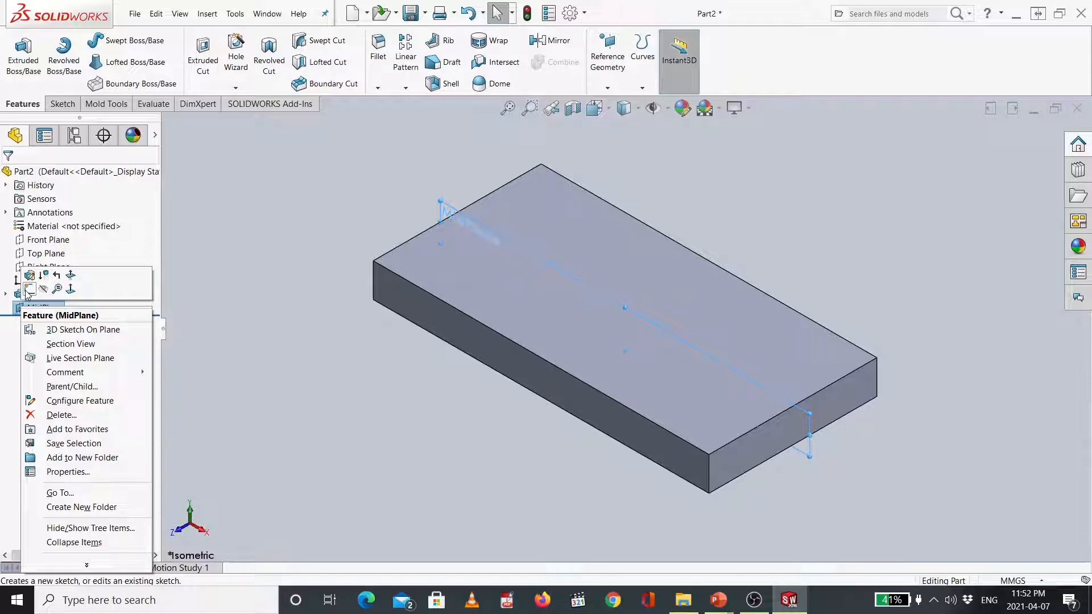
{"action": "left_click", "coordinate": [29, 290]}
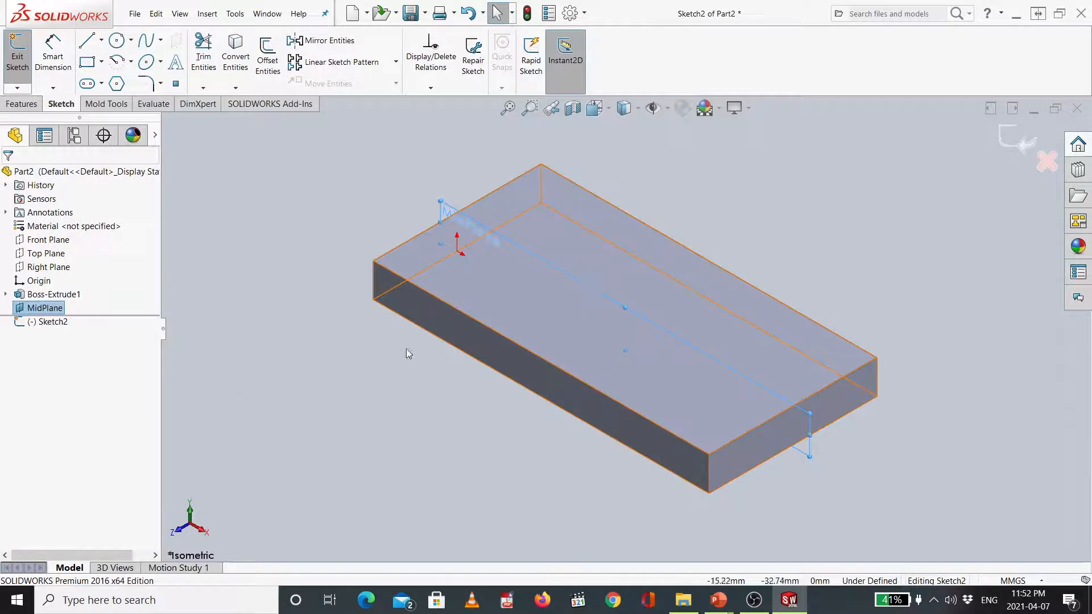
{"action": "key", "text": "ctrl+8"}
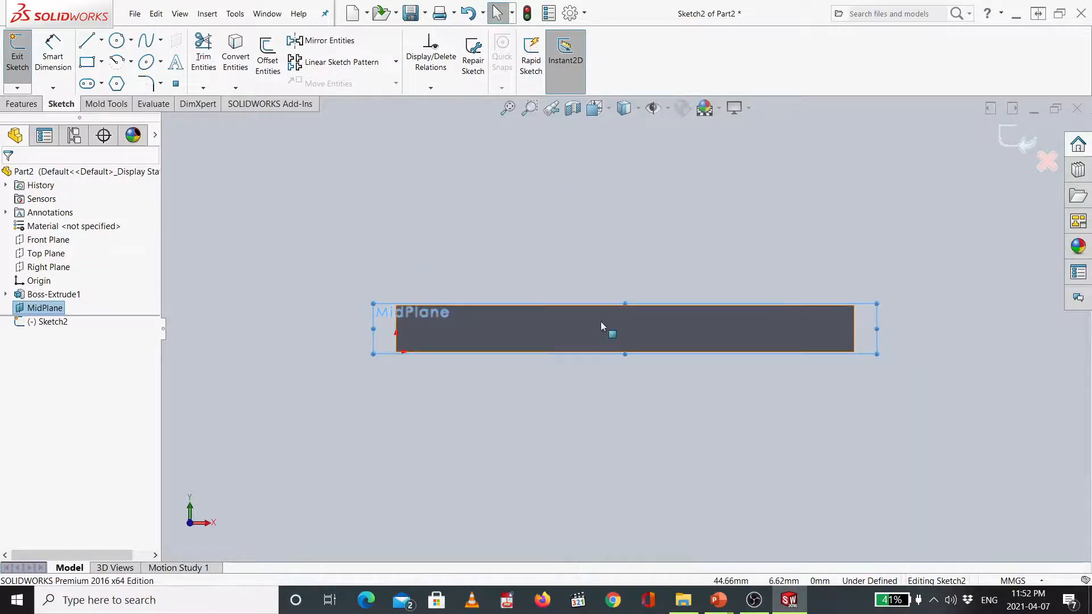
{"action": "scroll", "coordinate": [591, 307], "scroll_direction": "down", "scroll_amount": 3}
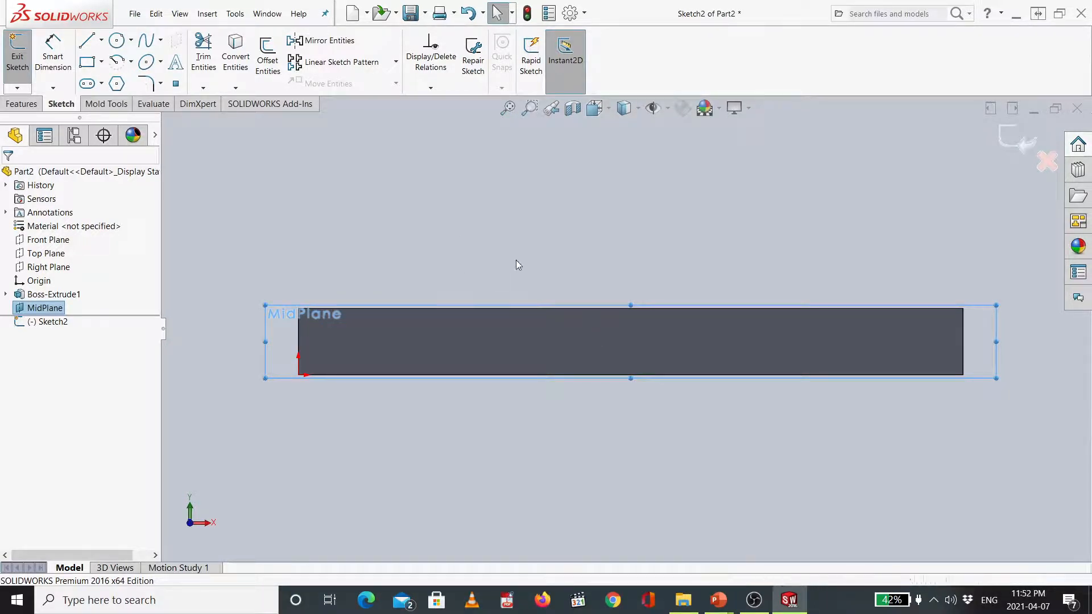
{"action": "left_click", "coordinate": [579, 308]}
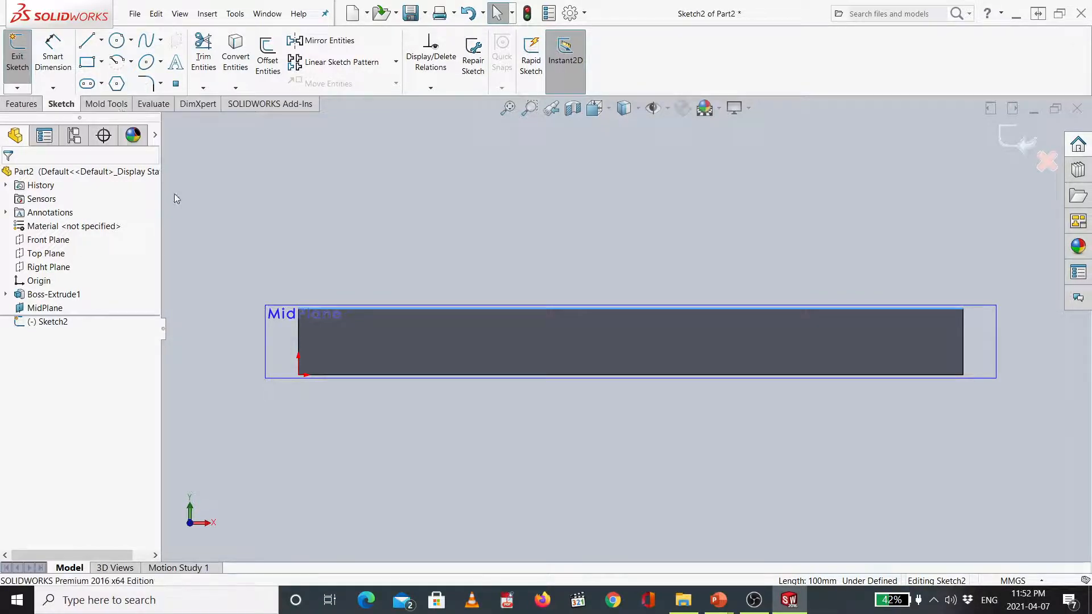
Step: Sketch a closed triangle on the plate's upper edge, with a base about 28 mm long and an apex about 21 mm above it
{"action": "left_click", "coordinate": [87, 39]}
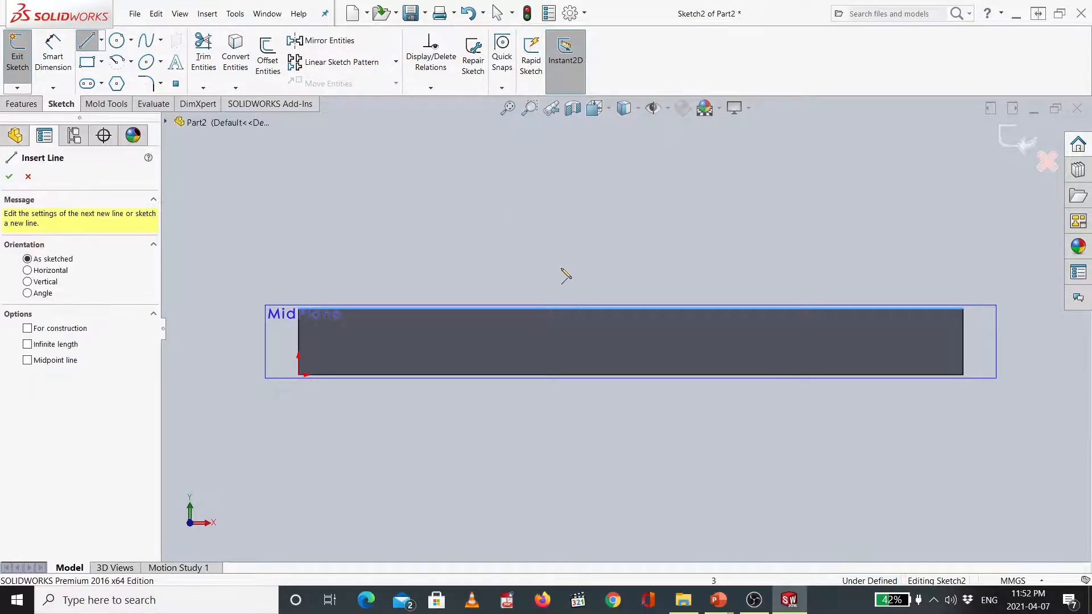
{"action": "left_click", "coordinate": [559, 308]}
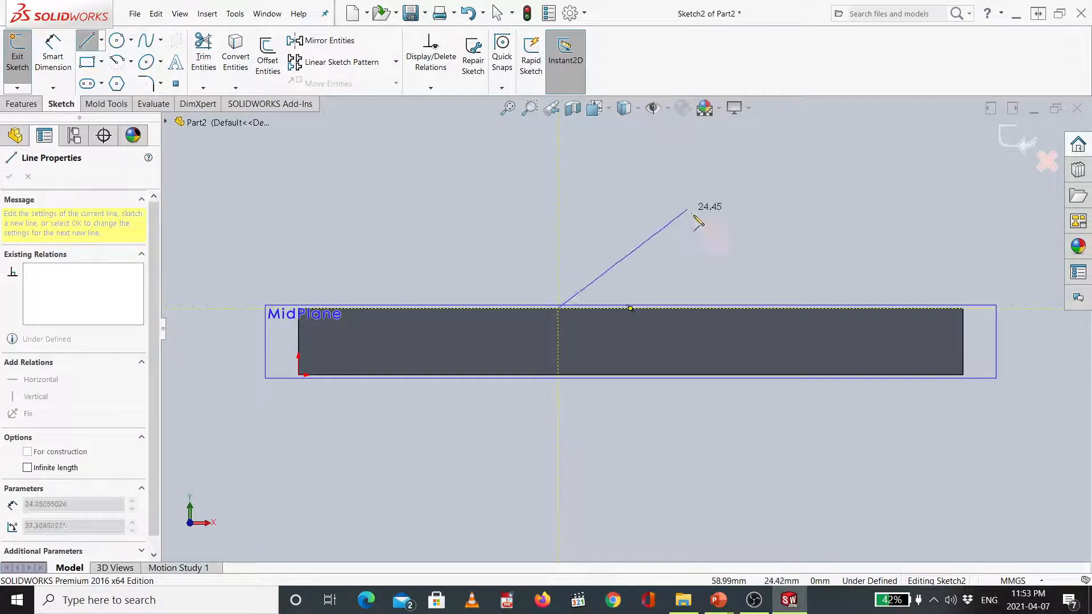
{"action": "left_click", "coordinate": [747, 308]}
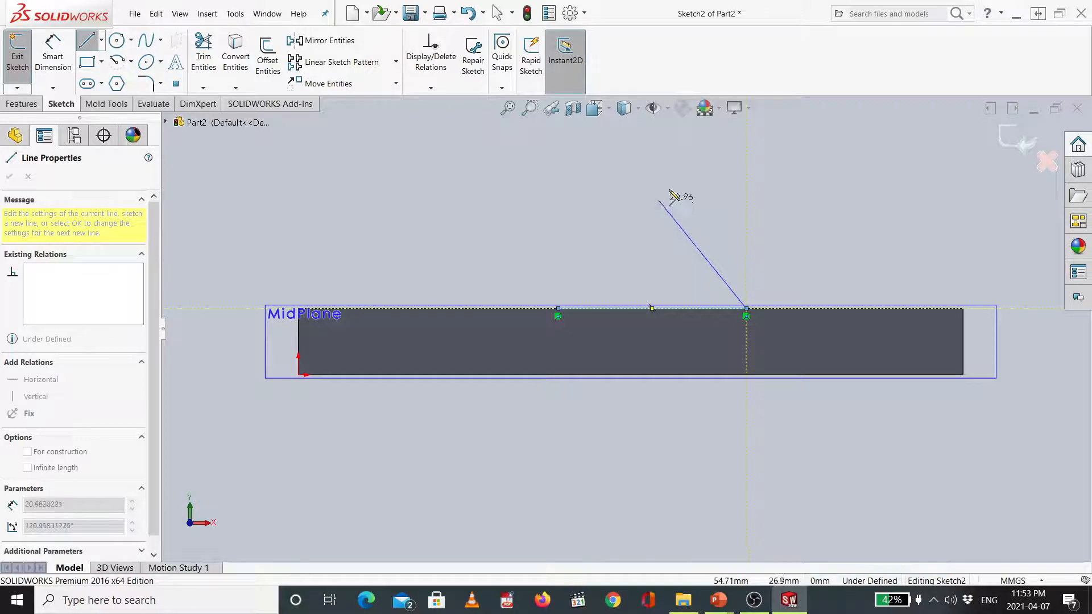
{"action": "left_click", "coordinate": [684, 171]}
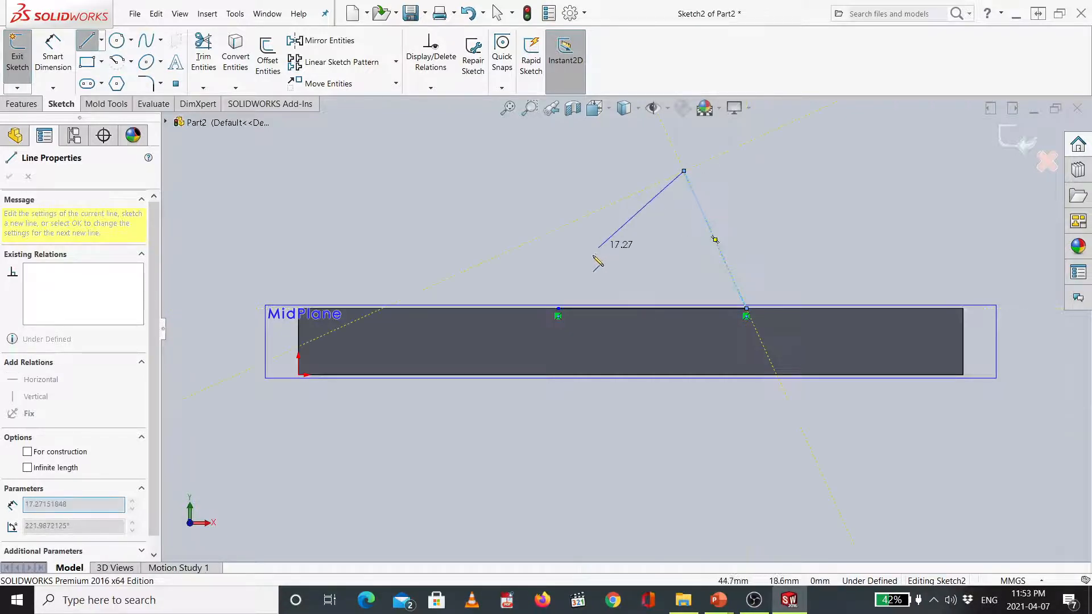
{"action": "left_click", "coordinate": [558, 309]}
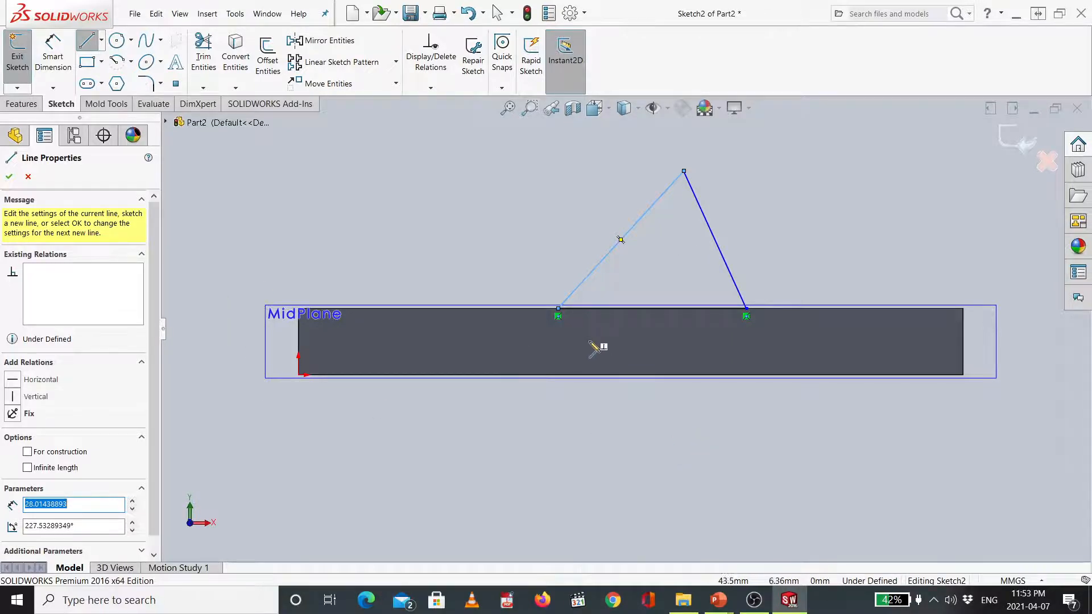
Step: Dimension the triangle's base as 40 mm
{"action": "left_click", "coordinate": [54, 69]}
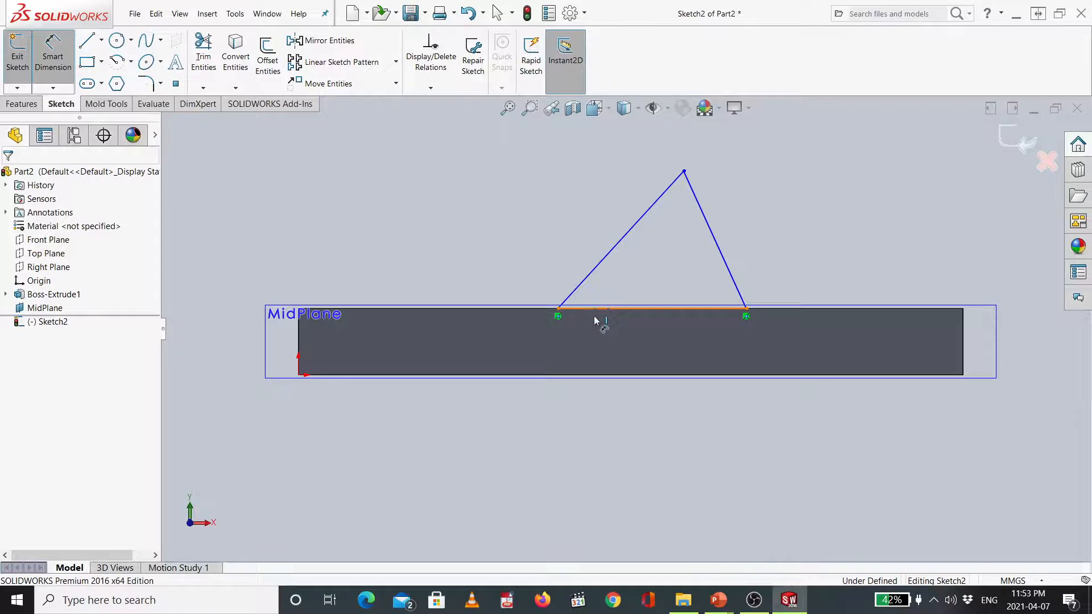
{"action": "left_click", "coordinate": [597, 309]}
{"action": "left_click", "coordinate": [615, 443]}
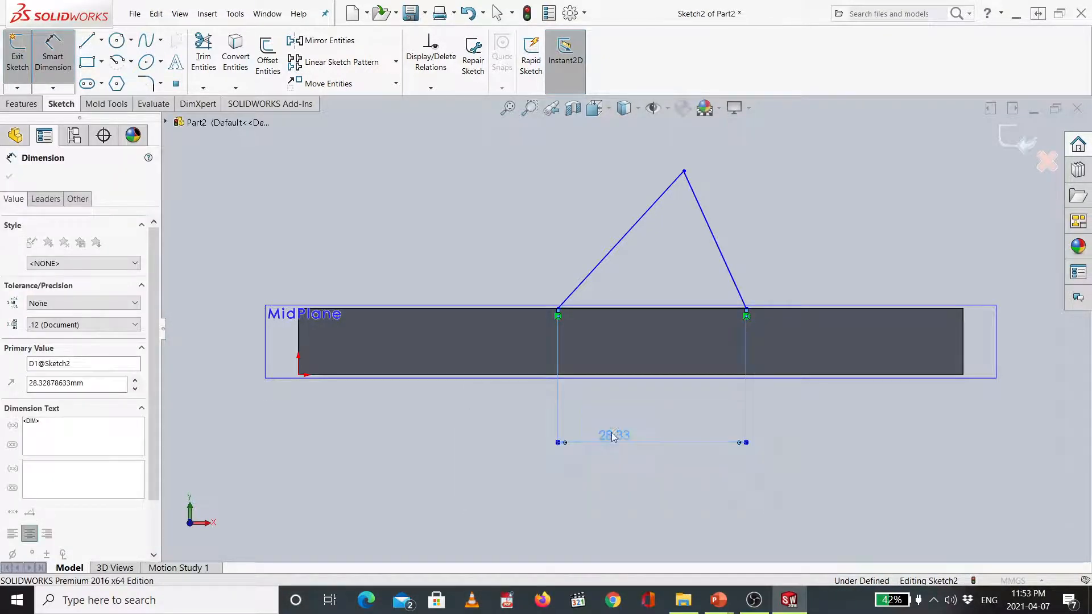
{"action": "type", "text": "40"}
{"action": "key", "text": "Return"}
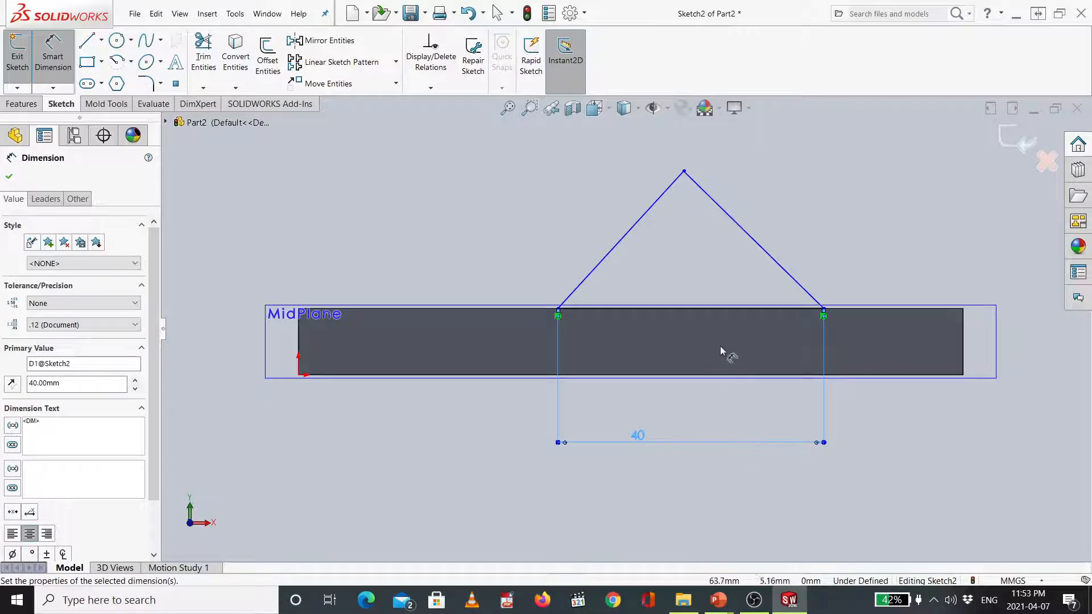
Step: Dimension the triangle's height from its base to the apex as 40 mm
{"action": "left_click", "coordinate": [668, 309]}
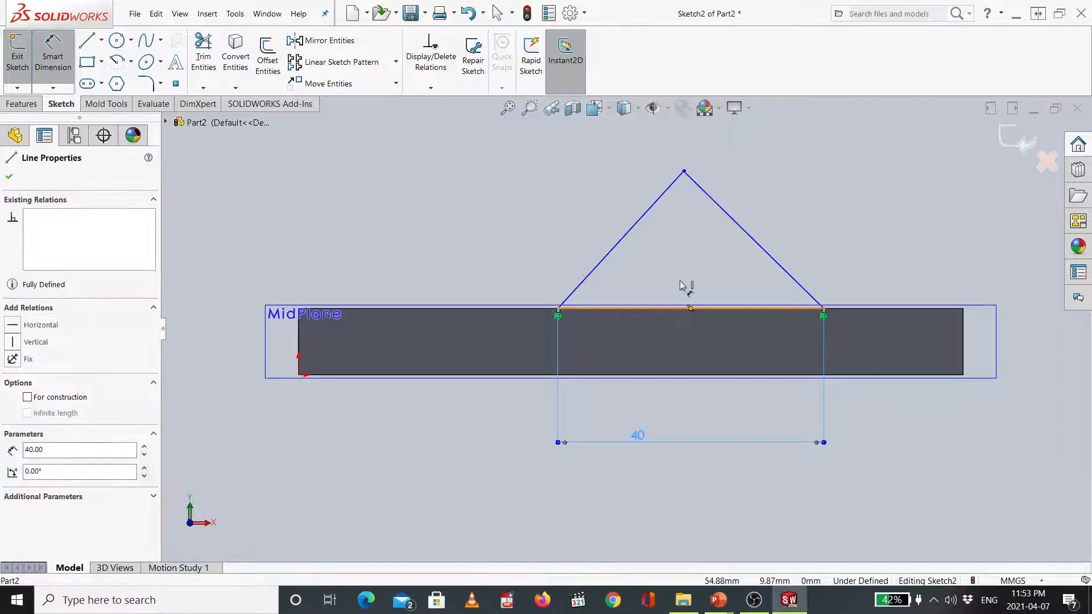
{"action": "left_click", "coordinate": [684, 171]}
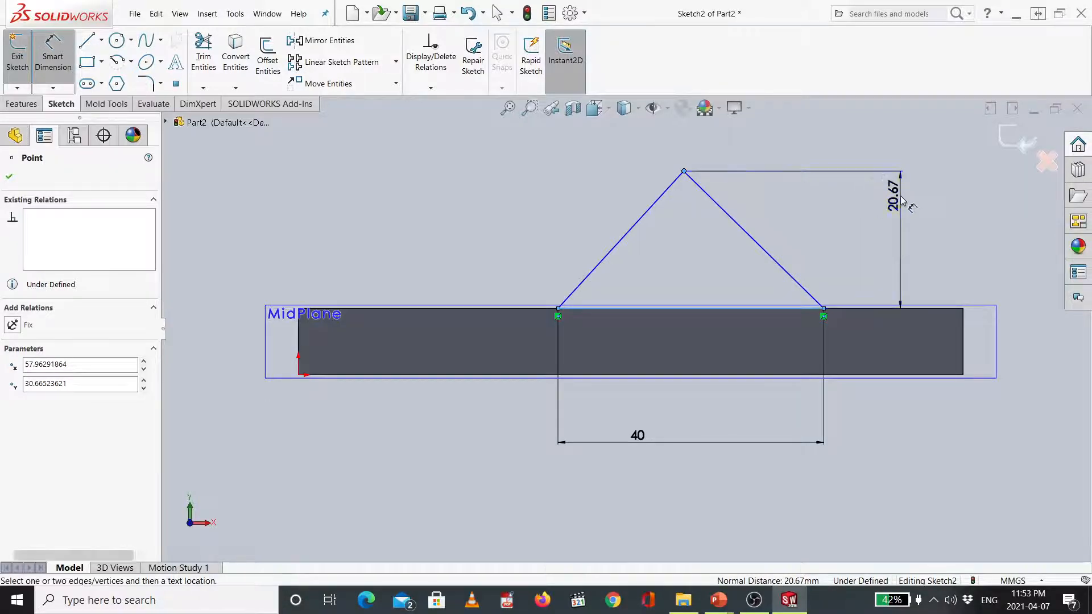
{"action": "left_click", "coordinate": [901, 202]}
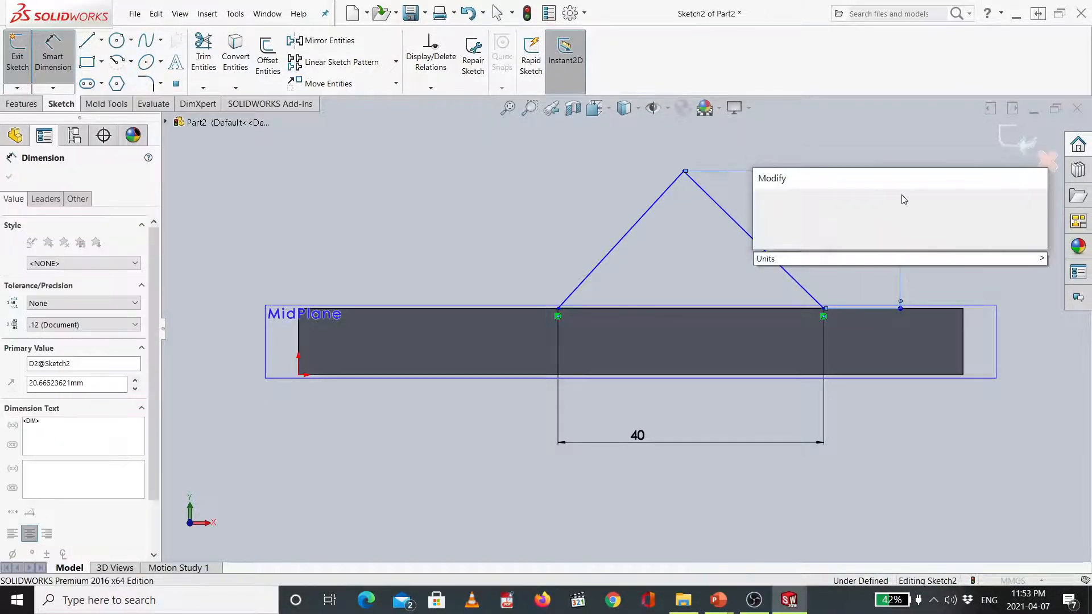
{"action": "type", "text": "40"}
{"action": "key", "text": "Return"}
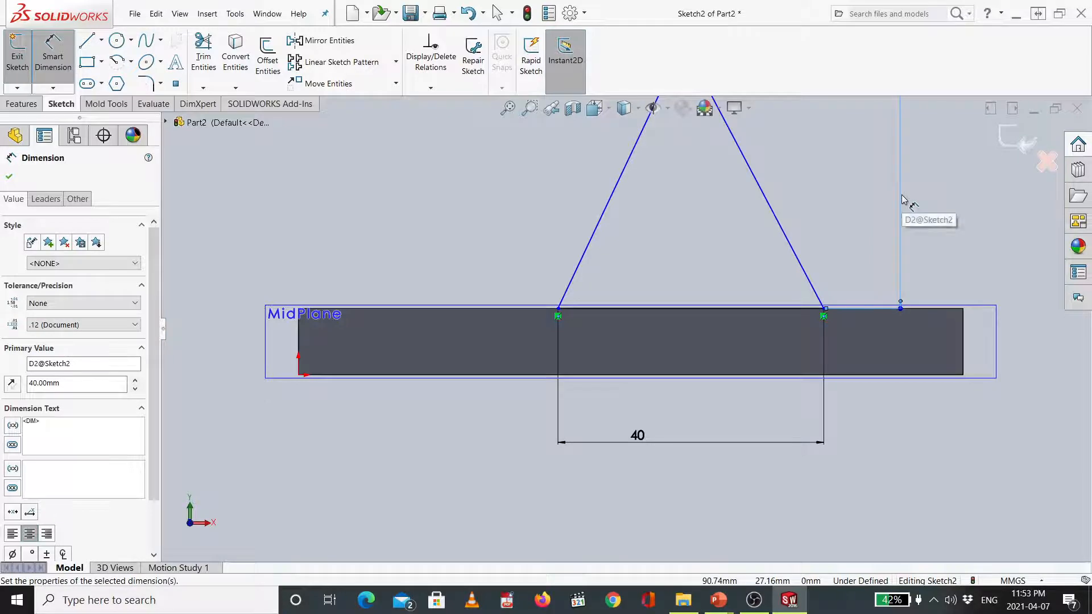
{"action": "scroll", "coordinate": [729, 429], "scroll_direction": "up", "scroll_amount": 1}
{"action": "scroll", "coordinate": [728, 435], "scroll_direction": "up", "scroll_amount": 1}
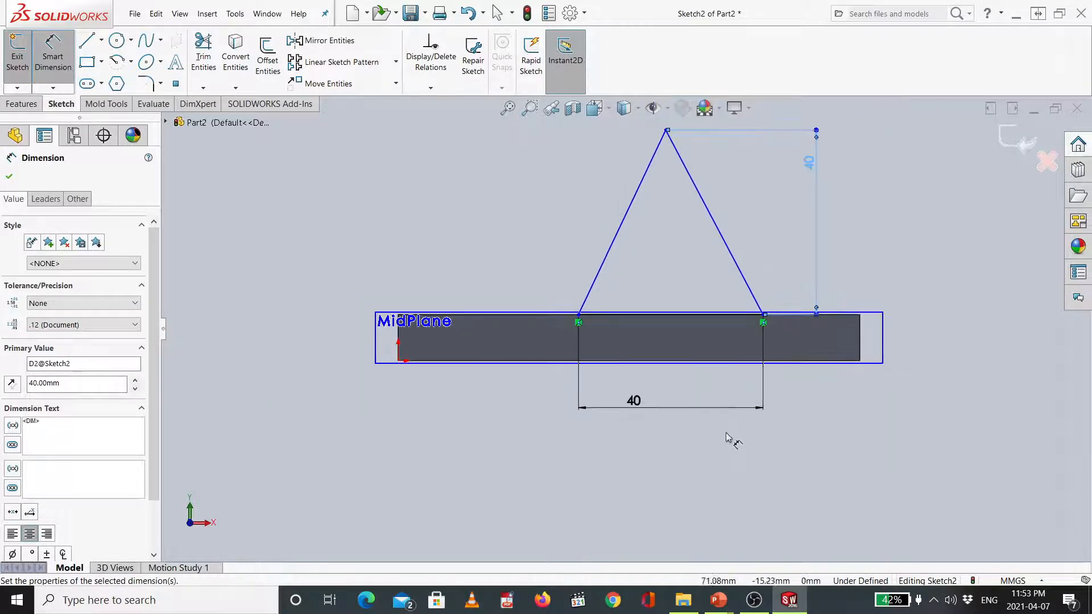
{"action": "scroll", "coordinate": [734, 443], "scroll_direction": "up", "scroll_amount": 1}
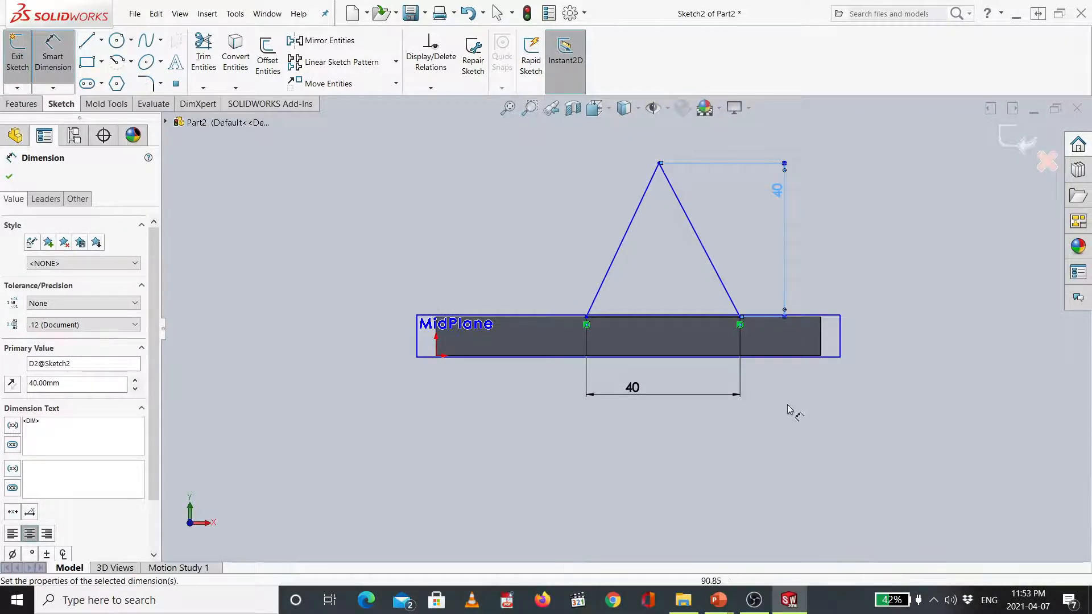
{"action": "scroll", "coordinate": [802, 407], "scroll_direction": "down", "scroll_amount": 1}
{"action": "scroll", "coordinate": [807, 404], "scroll_direction": "up", "scroll_amount": 1}
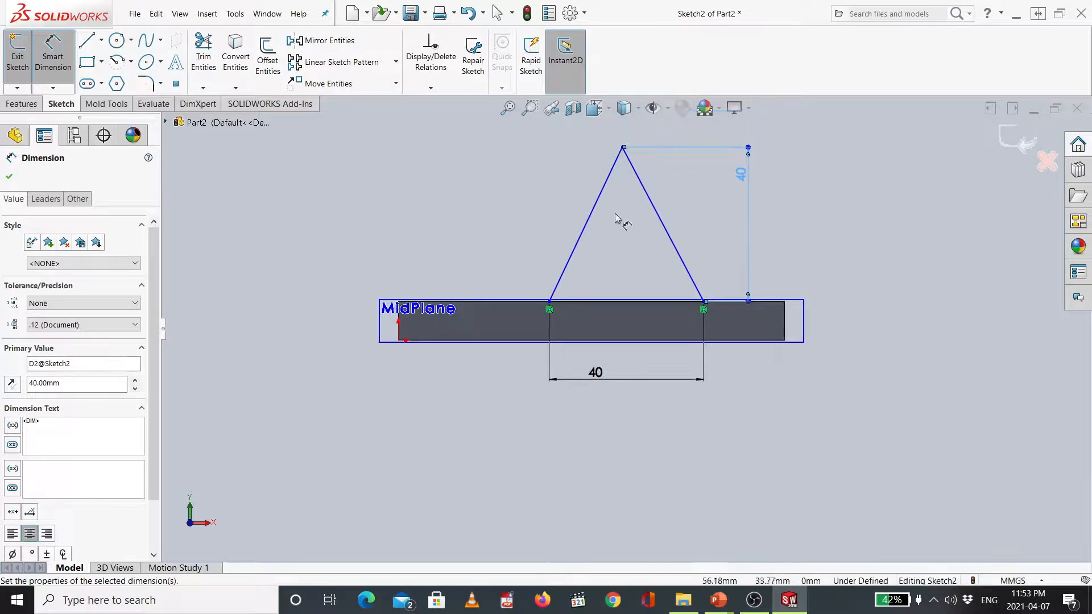
{"action": "key", "text": "Escape"}
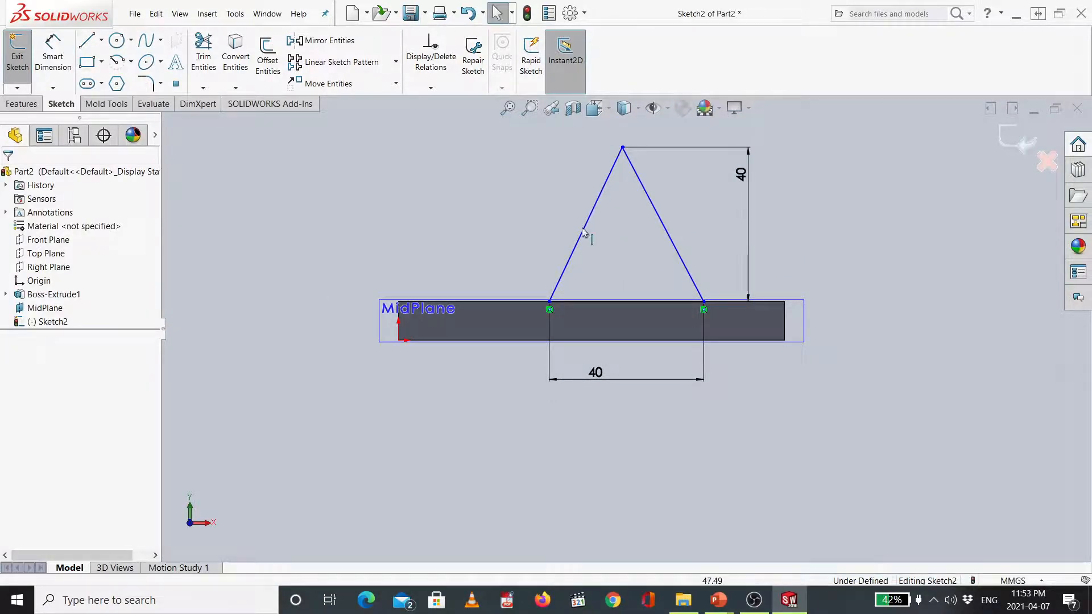
Step: Check the lengths of the triangle's two sloping sides without placing any dimensions
{"action": "left_click", "coordinate": [598, 199]}
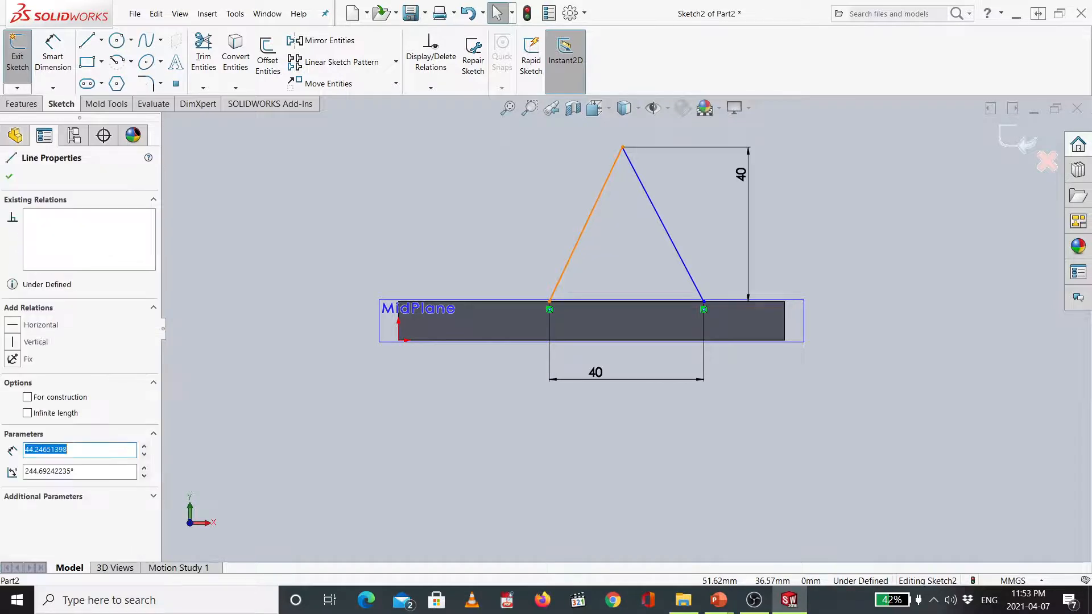
{"action": "left_click", "coordinate": [482, 213]}
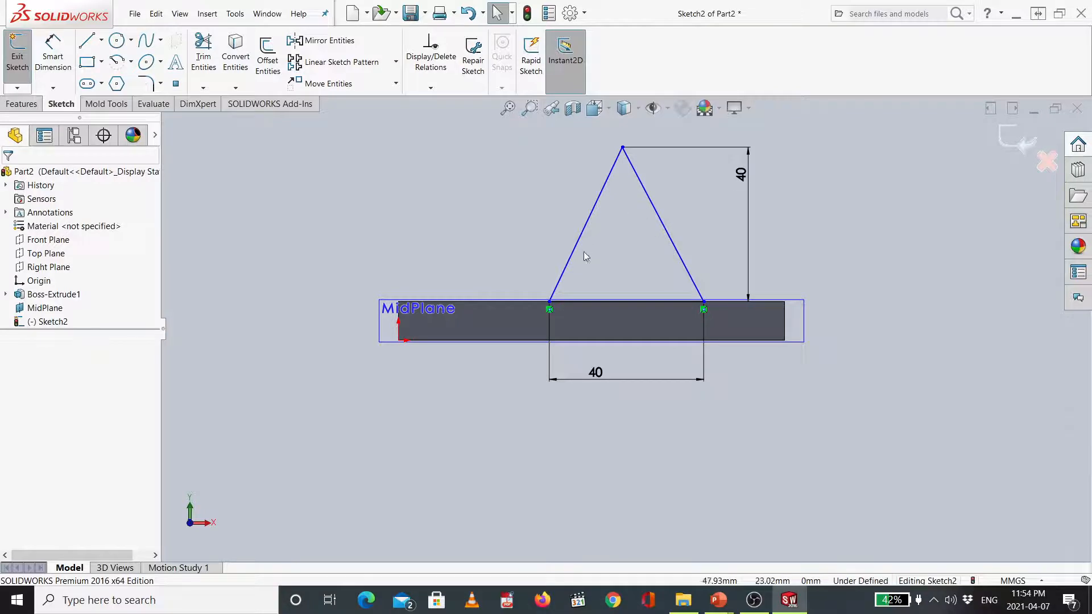
{"action": "left_click", "coordinate": [53, 57]}
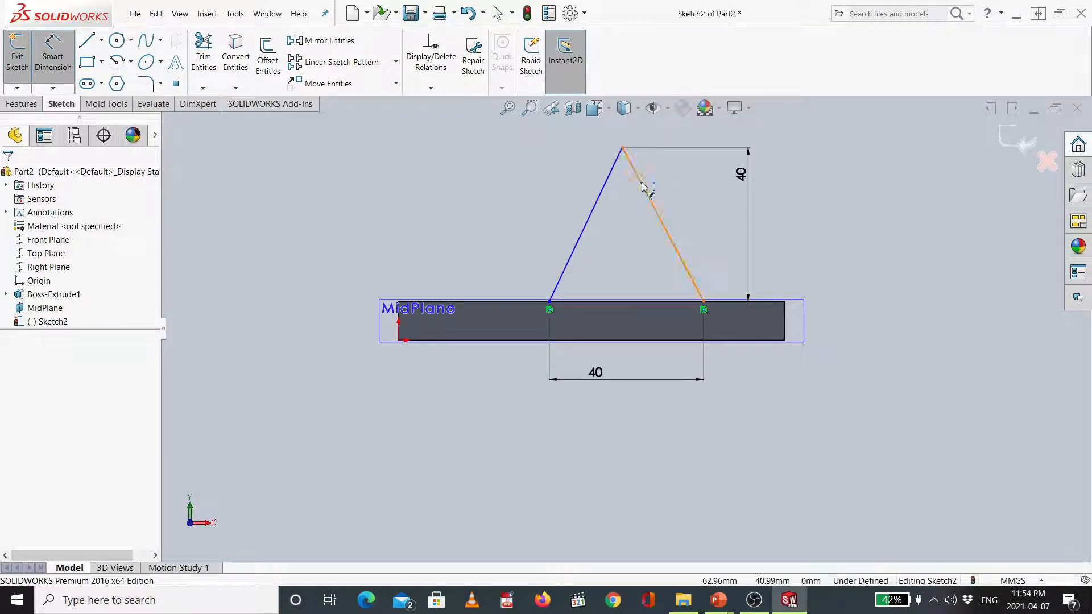
{"action": "left_click", "coordinate": [598, 196]}
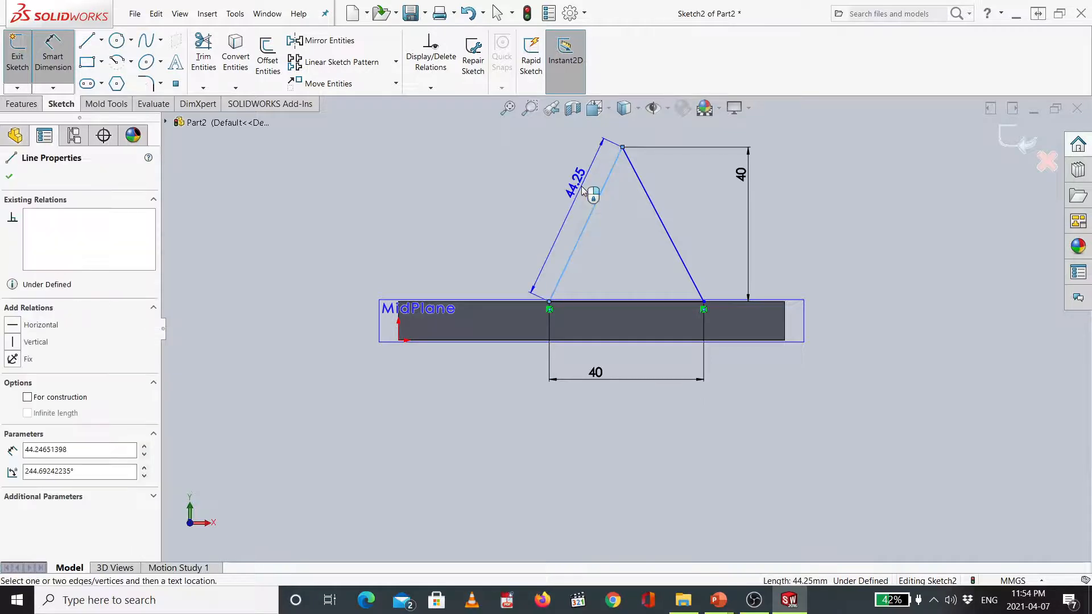
{"action": "key", "text": "Escape"}
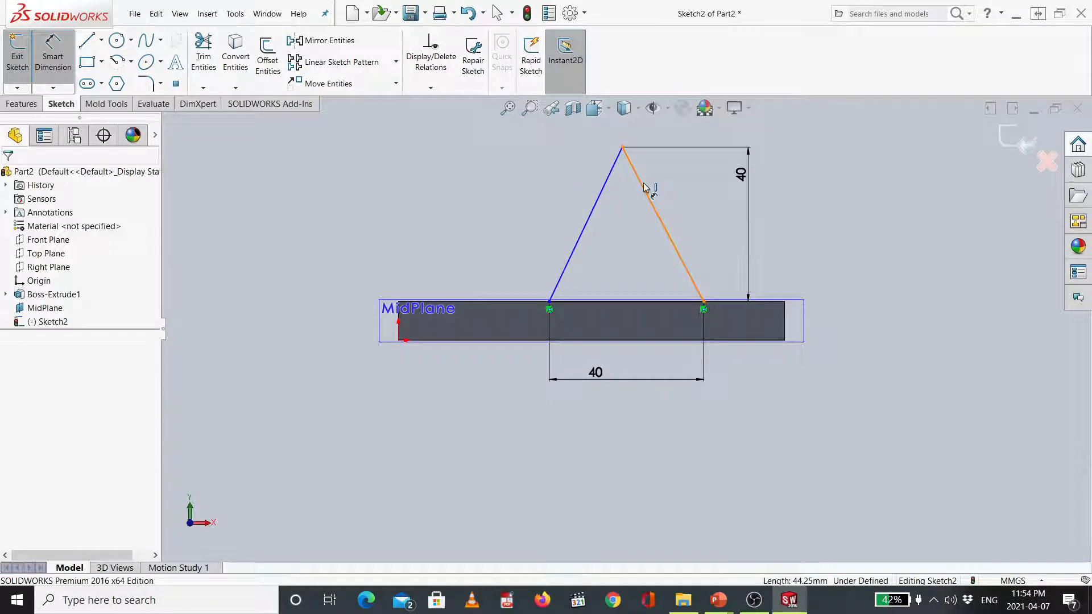
{"action": "left_click", "coordinate": [646, 188]}
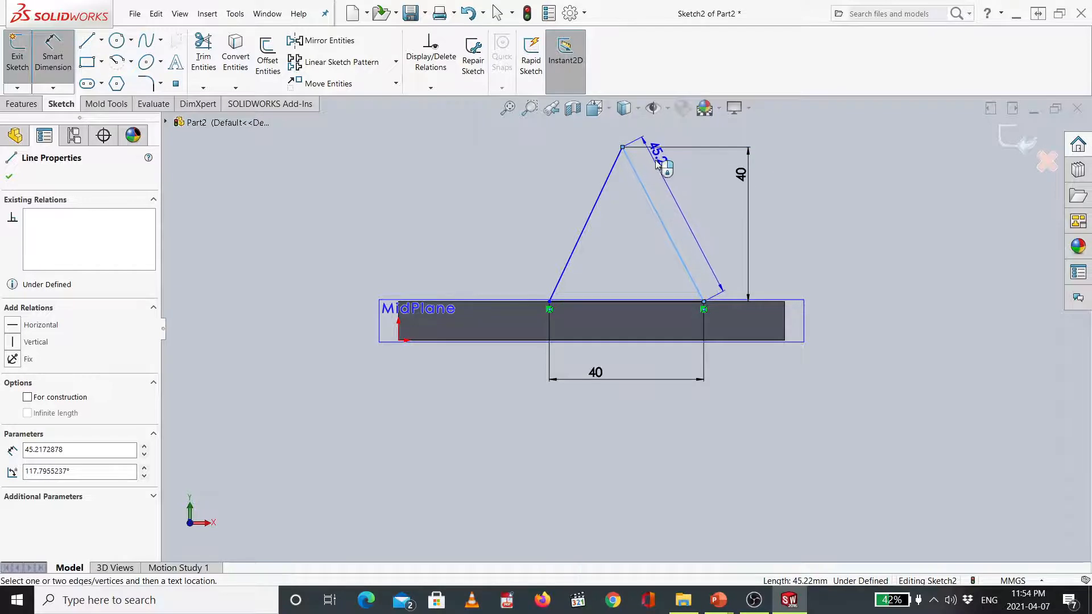
{"action": "key", "text": "Escape"}
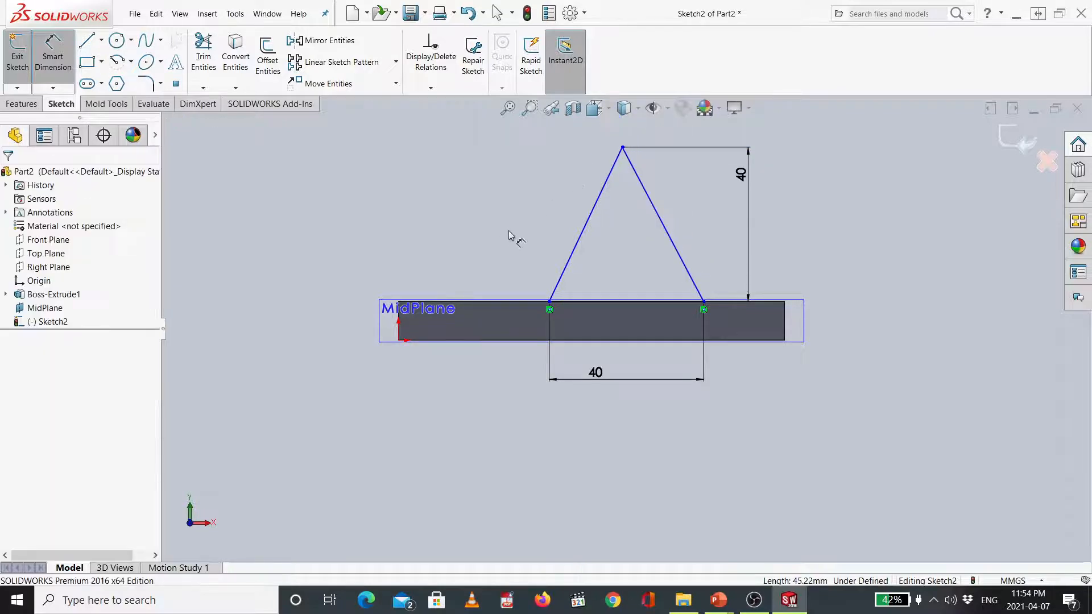
{"action": "key", "text": "Escape"}
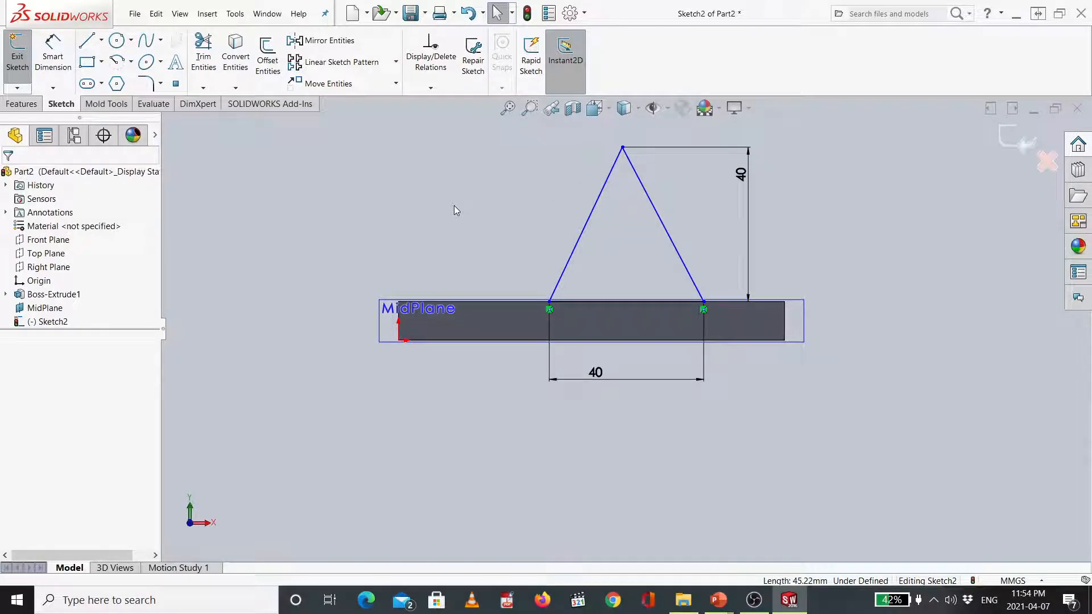
Step: Add an Equal relation between the triangle's two sloping sides
{"action": "left_click", "coordinate": [593, 213]}
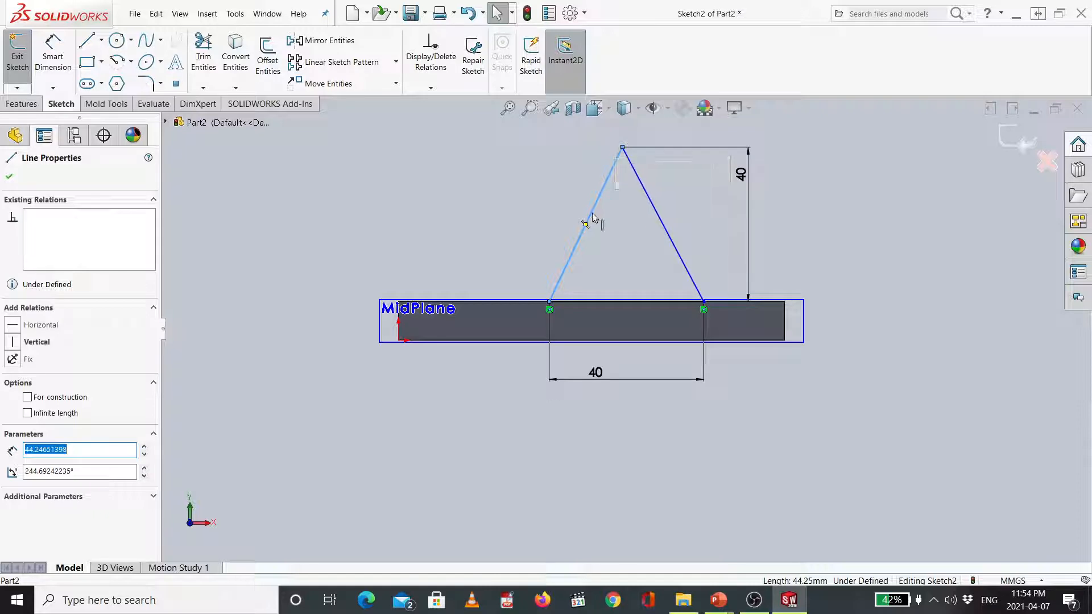
{"action": "left_click", "coordinate": [653, 213], "text": "ctrl"}
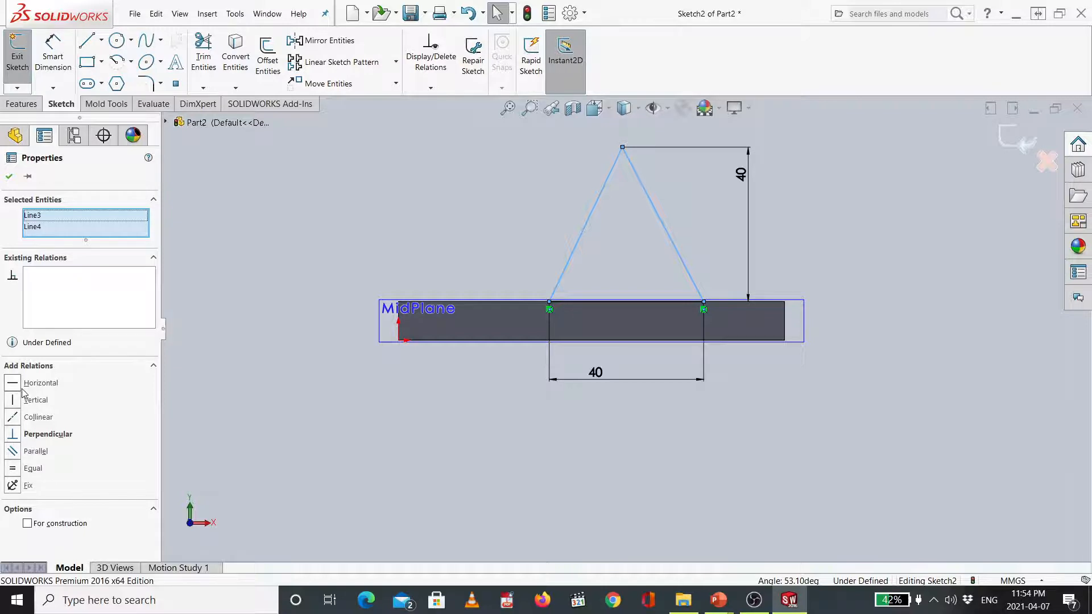
{"action": "left_click", "coordinate": [14, 470]}
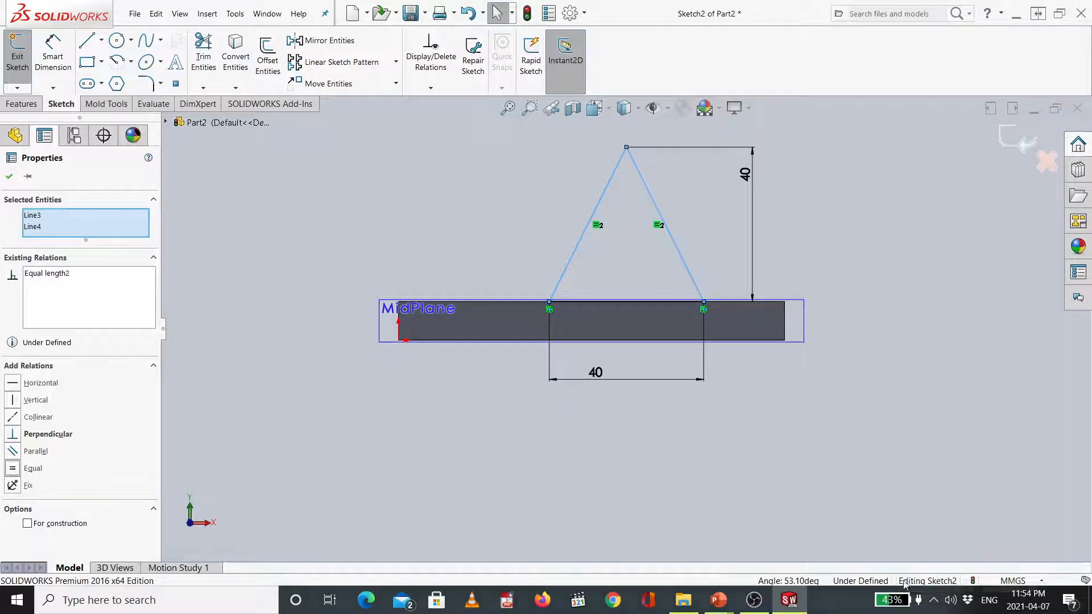
Step: Draw a centerline about 41 mm long from the triangle's apex to the midpoint of the plate's upper edge
{"action": "left_click", "coordinate": [101, 44]}
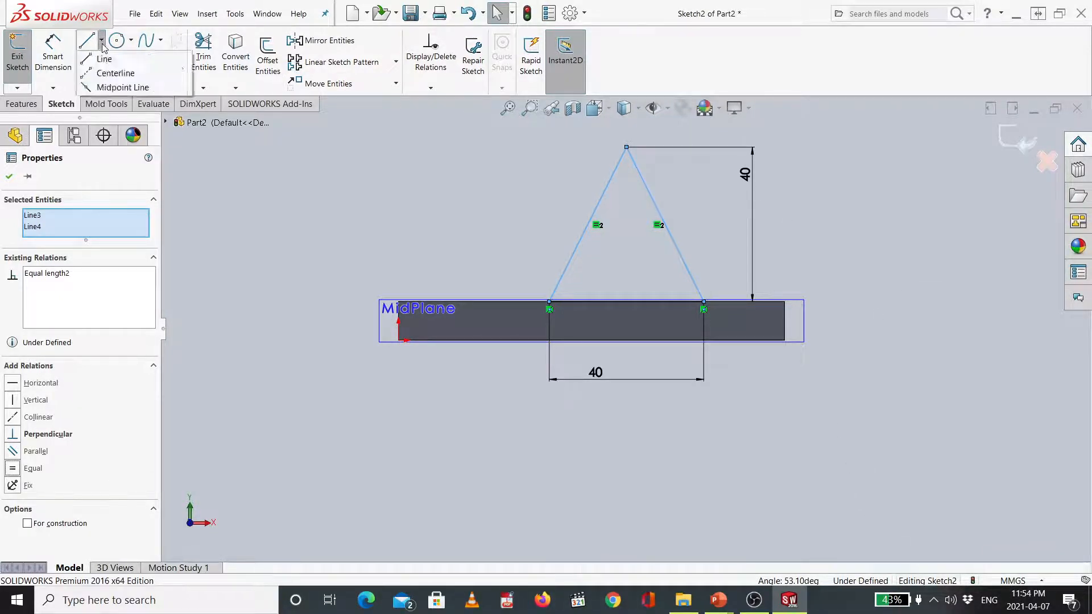
{"action": "left_click", "coordinate": [111, 74]}
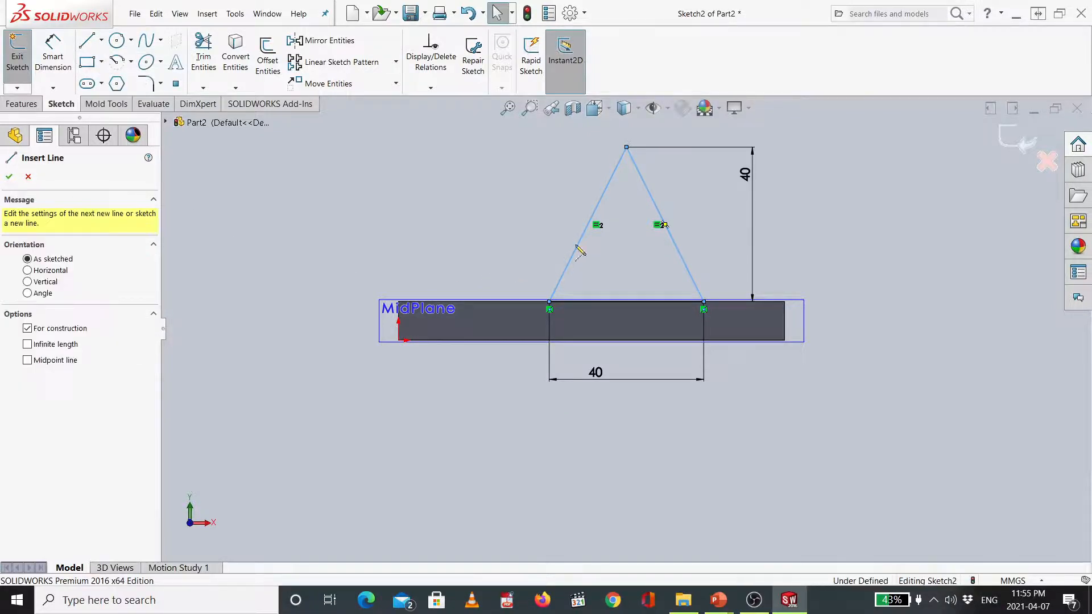
{"action": "left_click", "coordinate": [627, 148]}
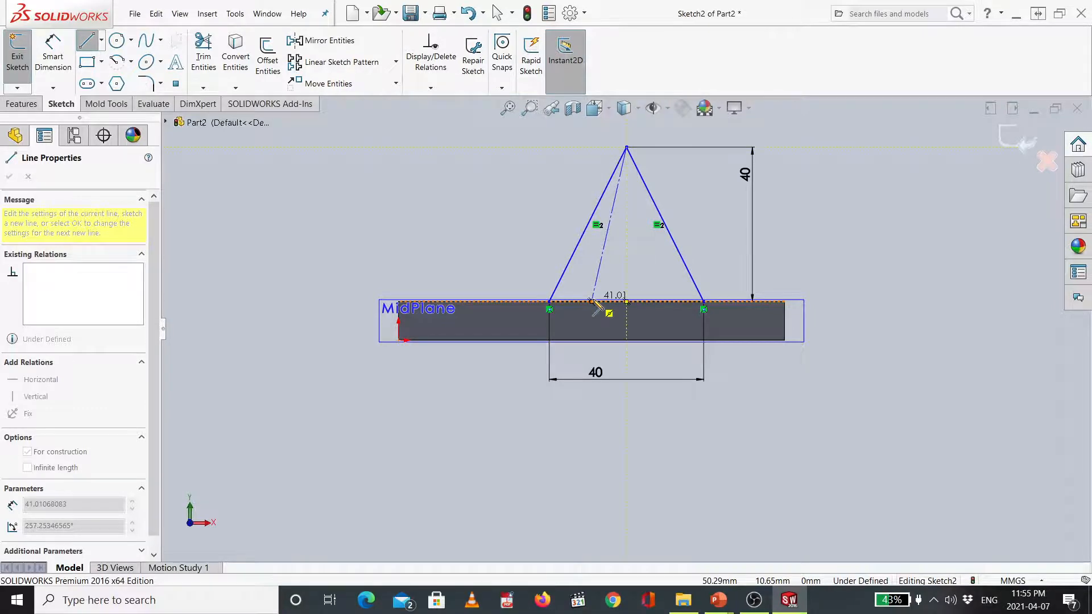
{"action": "scroll", "coordinate": [594, 303], "scroll_direction": "down", "scroll_amount": 3}
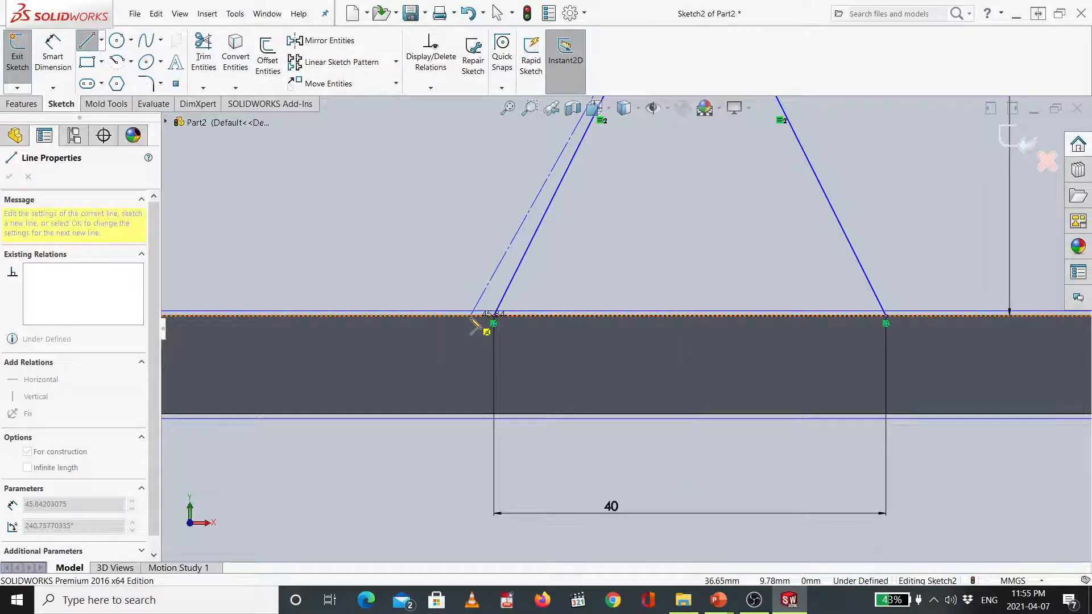
{"action": "left_click", "coordinate": [602, 315]}
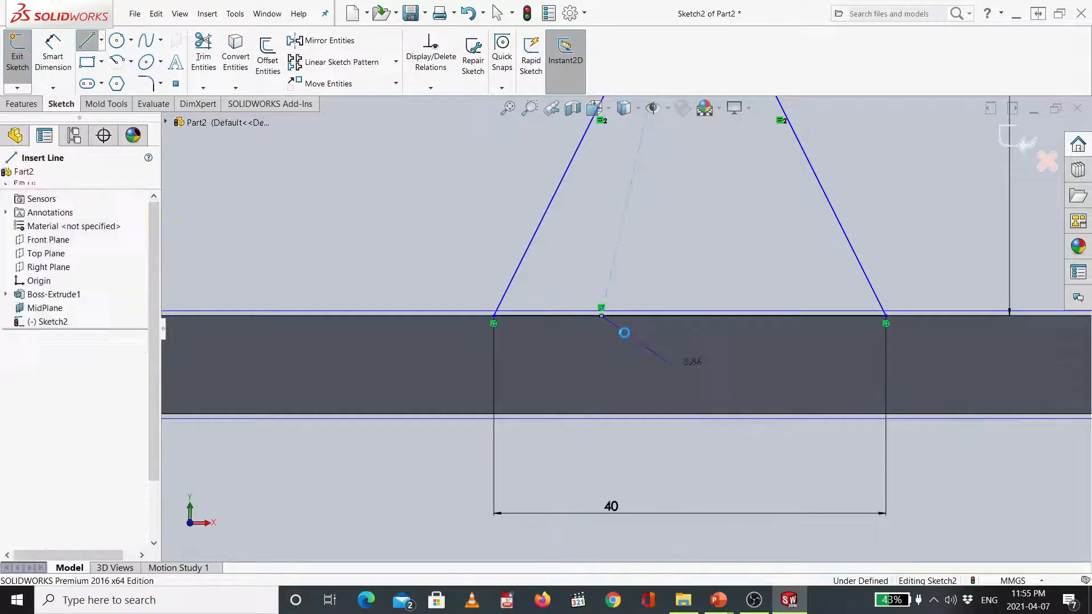
{"action": "key", "text": "Escape"}
{"action": "scroll", "coordinate": [592, 324], "scroll_direction": "down", "scroll_amount": 3}
{"action": "scroll", "coordinate": [597, 336], "scroll_direction": "up", "scroll_amount": 4}
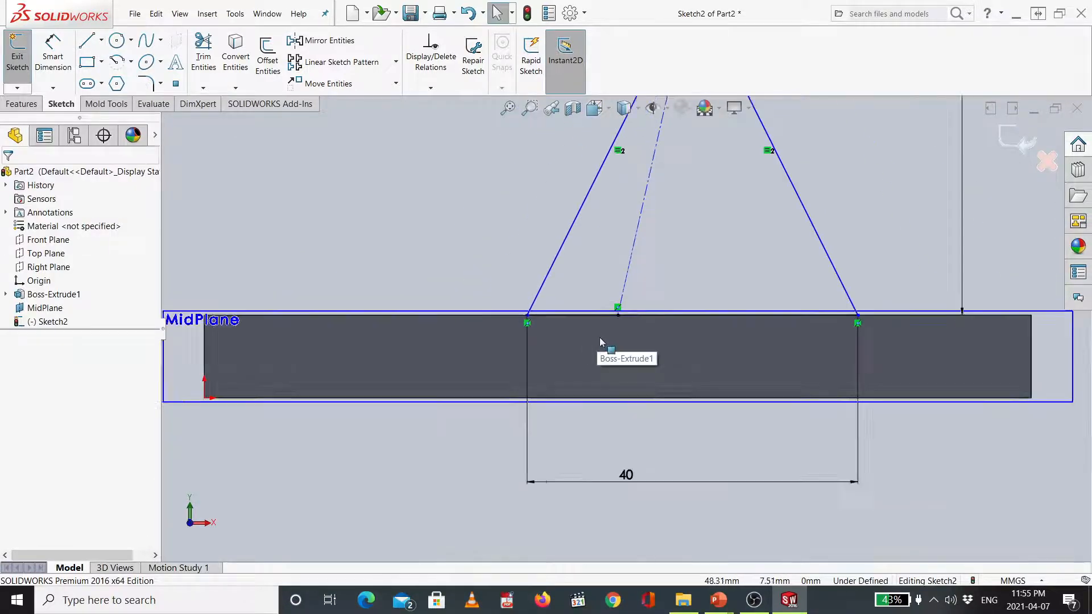
{"action": "scroll", "coordinate": [600, 338], "scroll_direction": "up", "scroll_amount": 1}
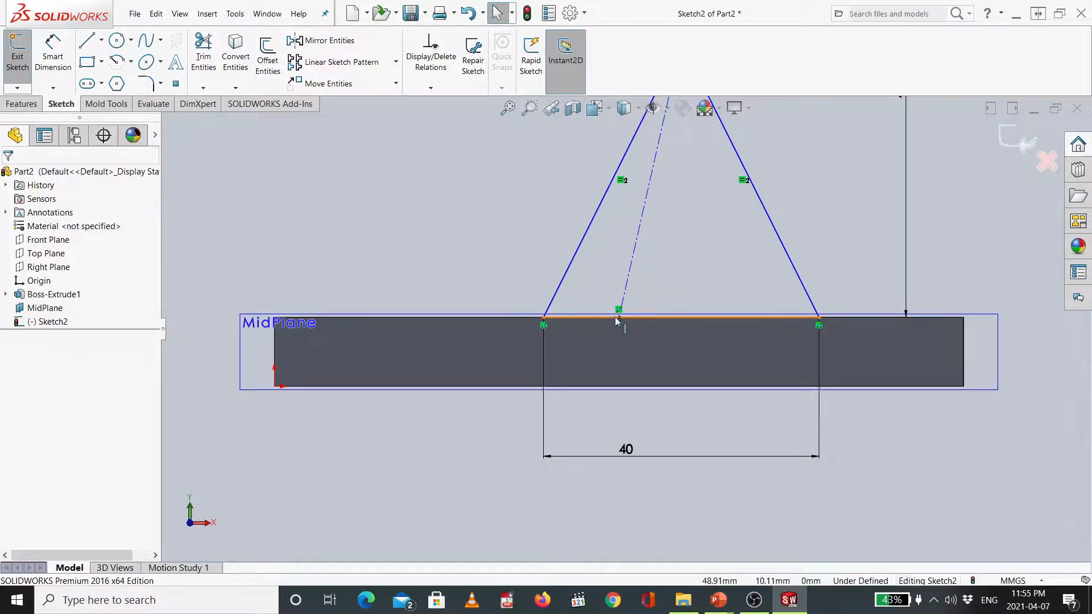
{"action": "scroll", "coordinate": [617, 322], "scroll_direction": "up", "scroll_amount": 2}
{"action": "scroll", "coordinate": [653, 165], "scroll_direction": "up", "scroll_amount": 1}
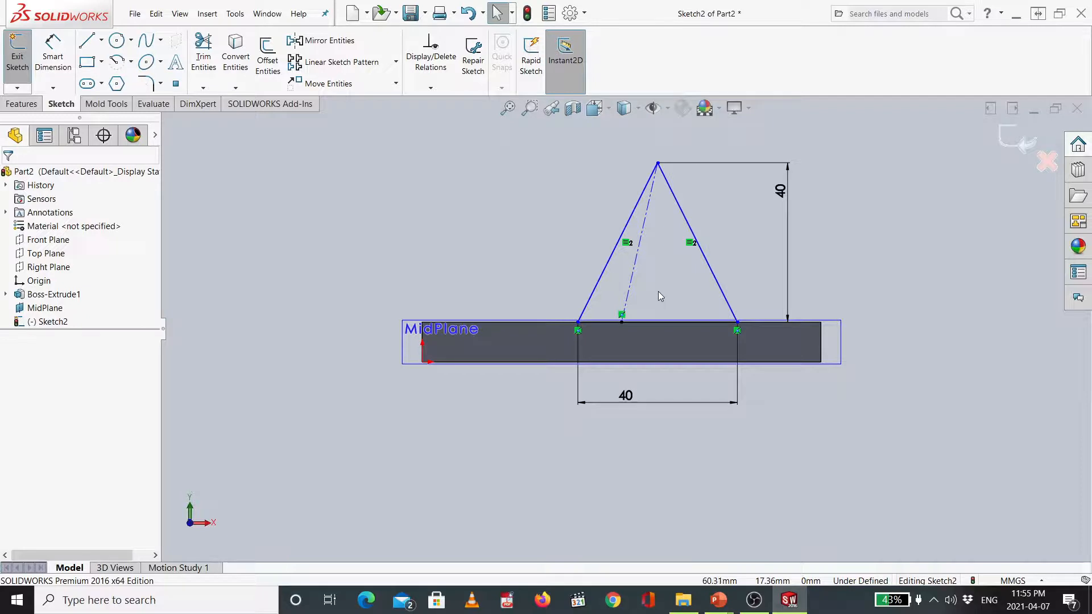
Step: Try a Vertical relation on the centerline and undo it
{"action": "left_click", "coordinate": [633, 274]}
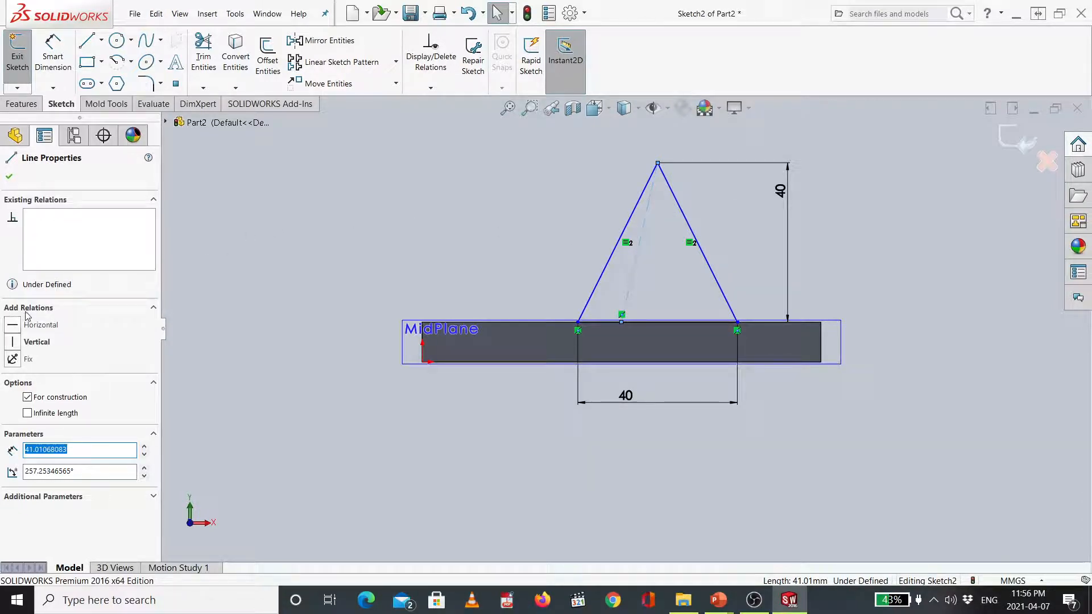
{"action": "left_click", "coordinate": [14, 342]}
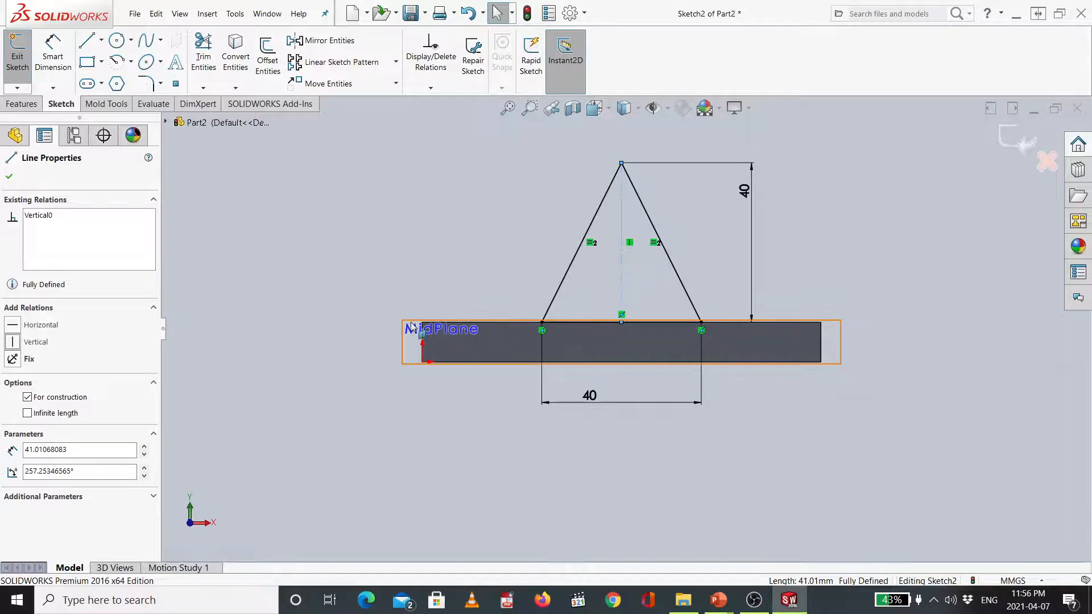
{"action": "left_click", "coordinate": [984, 209]}
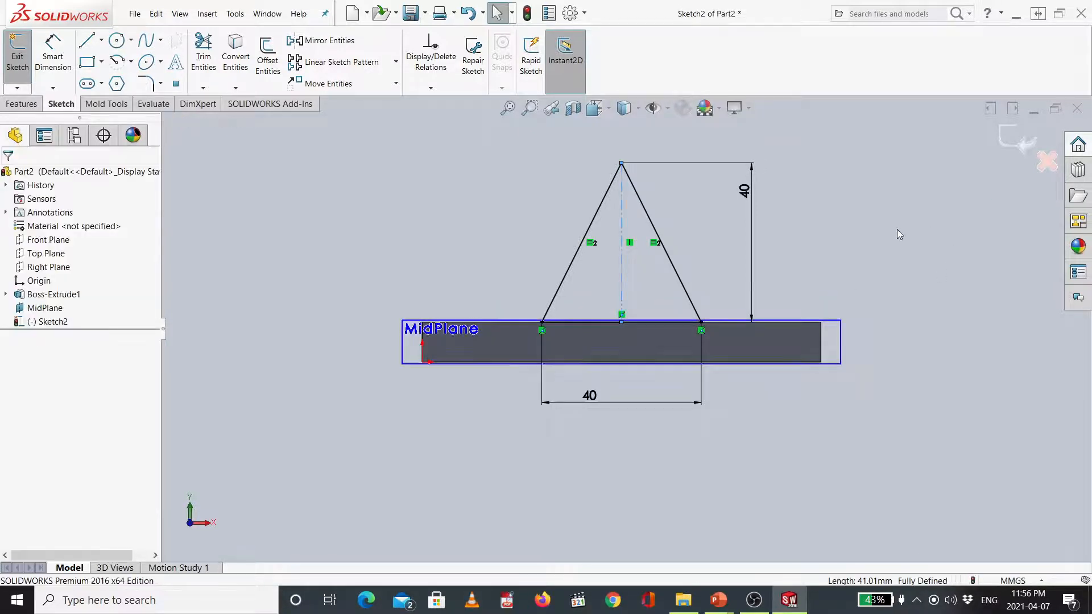
{"action": "left_click", "coordinate": [864, 241]}
{"action": "key", "text": "ctrl+z"}
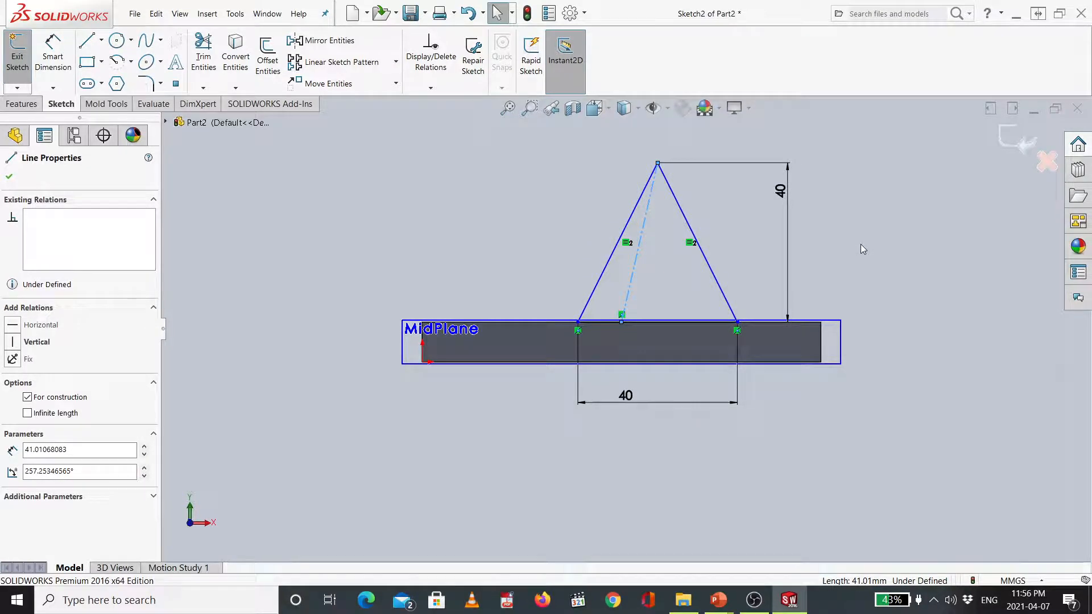
{"action": "left_click", "coordinate": [861, 244]}
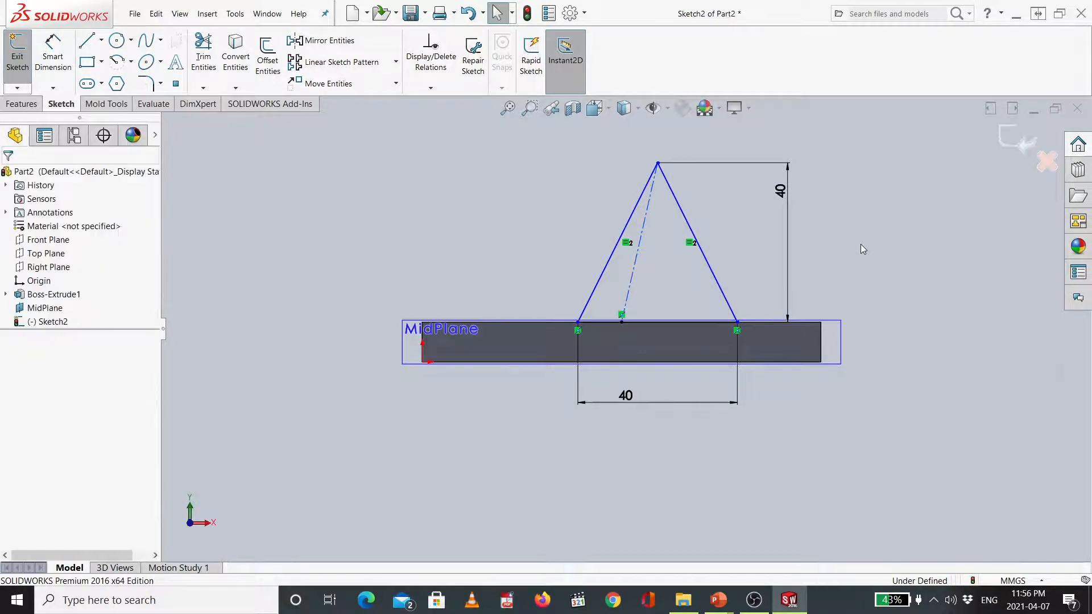
Step: Add a Perpendicular relation between the slanted centerline and the plate's upper edge, and exit the sketch
{"action": "left_click", "coordinate": [637, 271]}
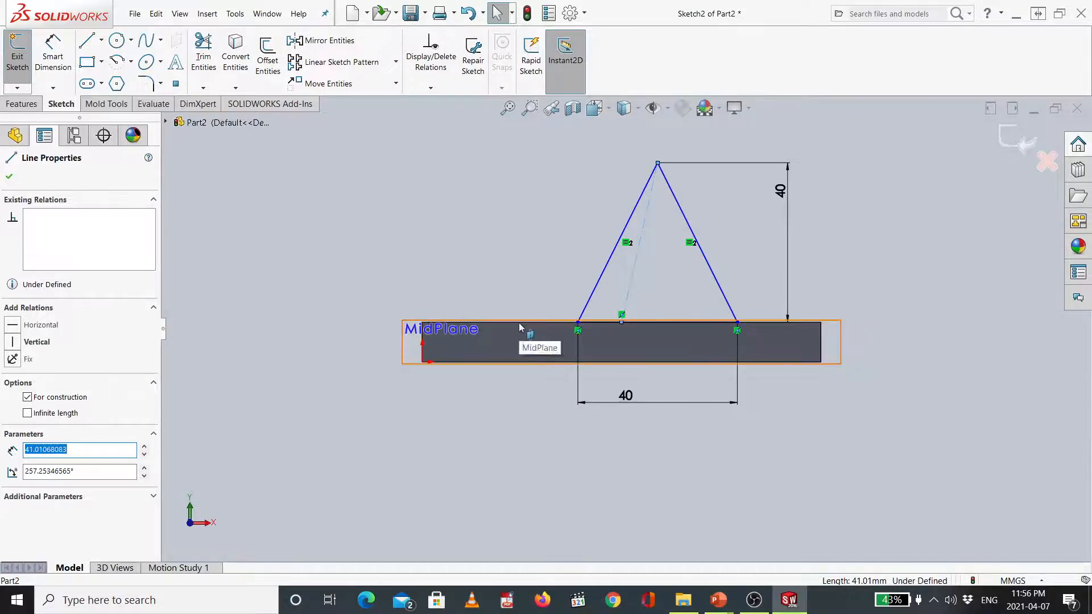
{"action": "scroll", "coordinate": [519, 330], "scroll_direction": "down", "scroll_amount": 3}
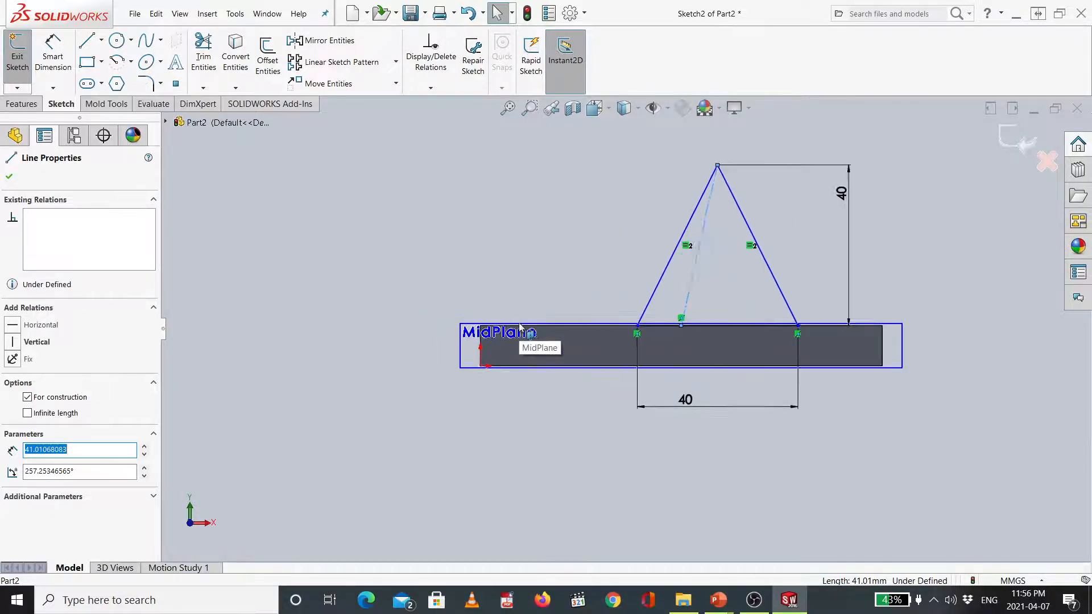
{"action": "left_click", "coordinate": [608, 332], "text": "ctrl"}
{"action": "left_click", "coordinate": [607, 331], "text": "ctrl"}
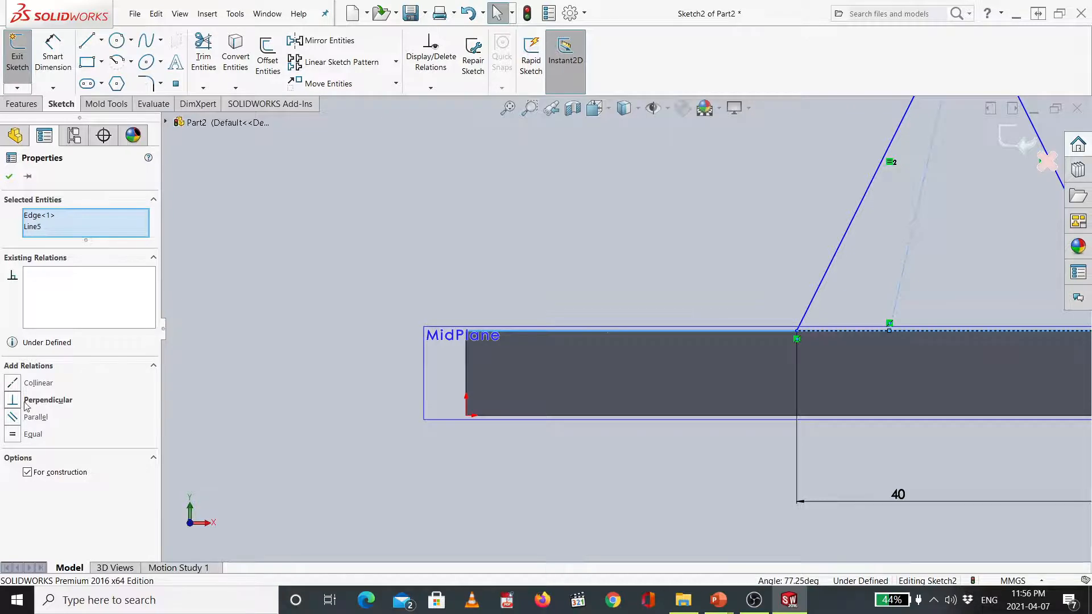
{"action": "key", "text": "f"}
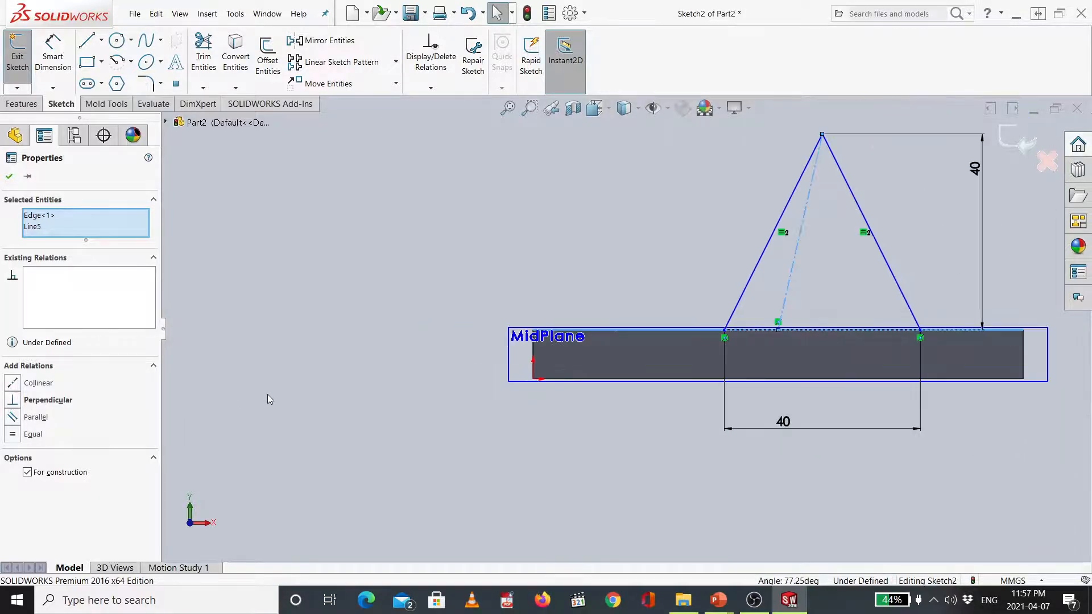
{"action": "left_click", "coordinate": [14, 409]}
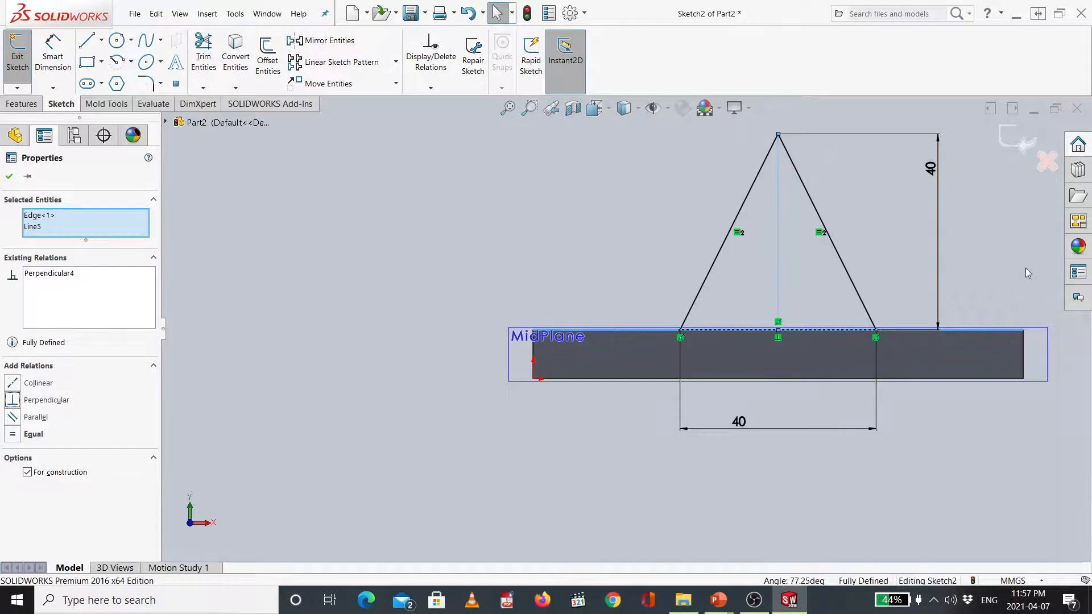
{"action": "scroll", "coordinate": [1025, 268], "scroll_direction": "up", "scroll_amount": 1}
{"action": "scroll", "coordinate": [1025, 268], "scroll_direction": "down", "scroll_amount": 1}
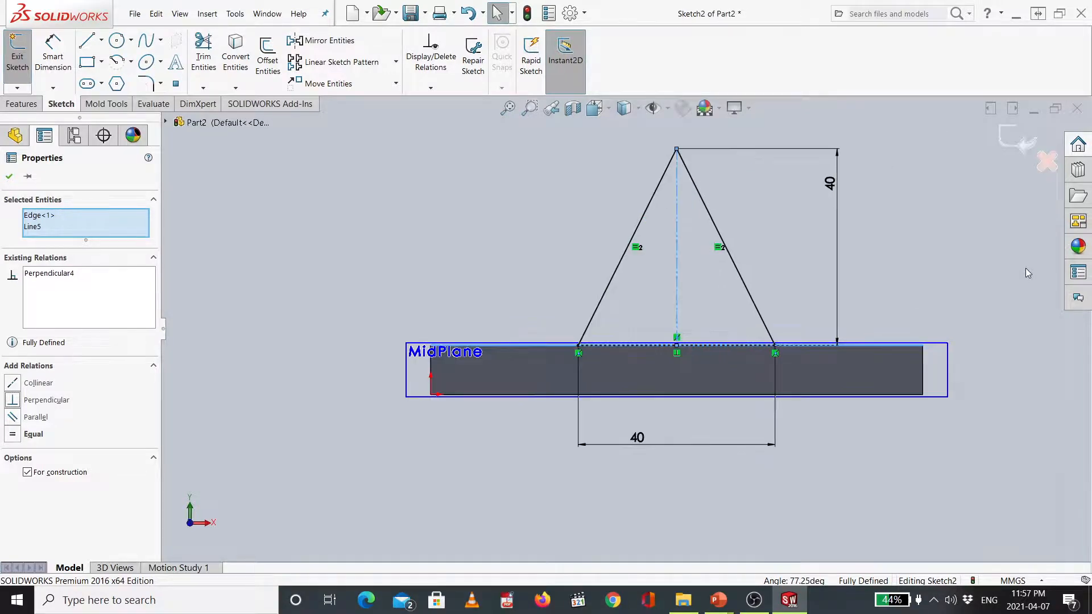
{"action": "scroll", "coordinate": [1026, 268], "scroll_direction": "up", "scroll_amount": 1}
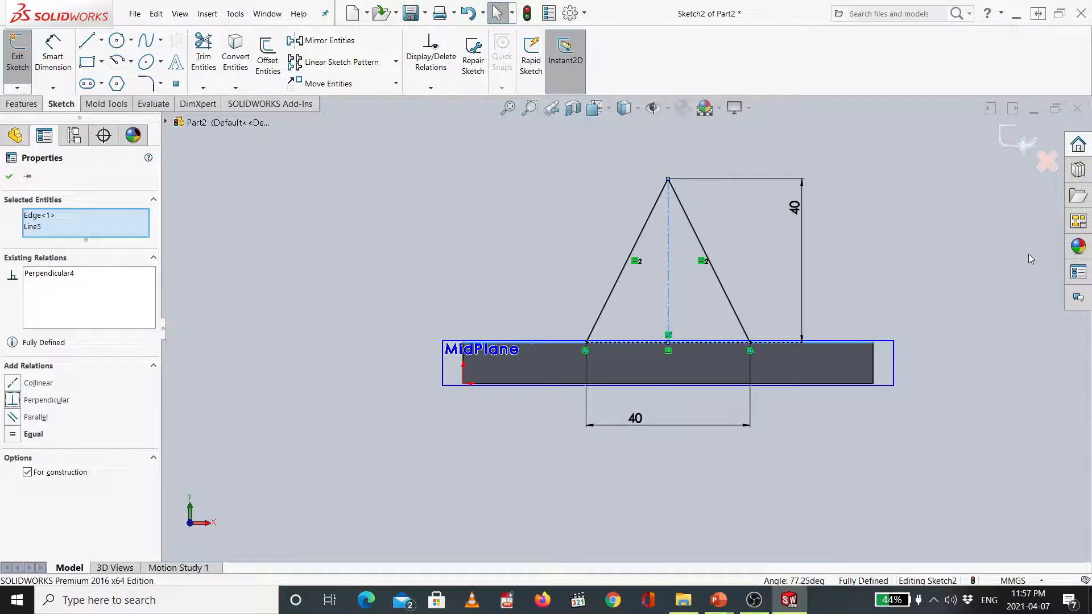
{"action": "left_click", "coordinate": [1018, 142]}
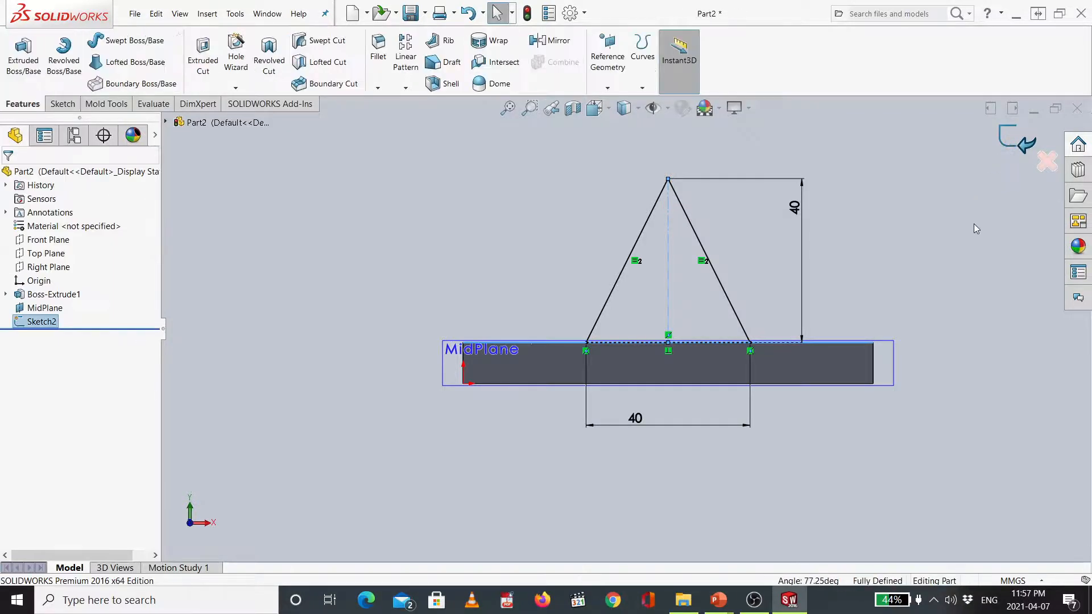
{"action": "mouse_move", "coordinate": [943, 250]}
{"action": "middle_mouse_down"}
{"action": "mouse_move", "coordinate": [899, 312]}
{"action": "mouse_move", "coordinate": [929, 293]}
{"action": "mouse_move", "coordinate": [889, 335]}
{"action": "middle_mouse_up"}
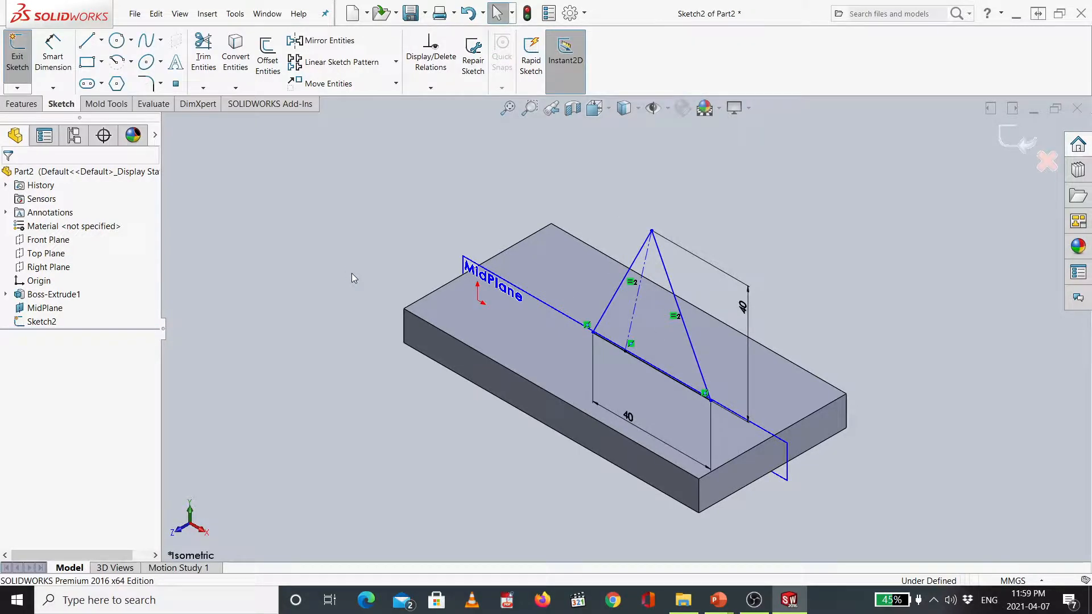
Step: Delete the slanted centerline from the triangle sketch
{"action": "key", "text": "ctrl+8"}
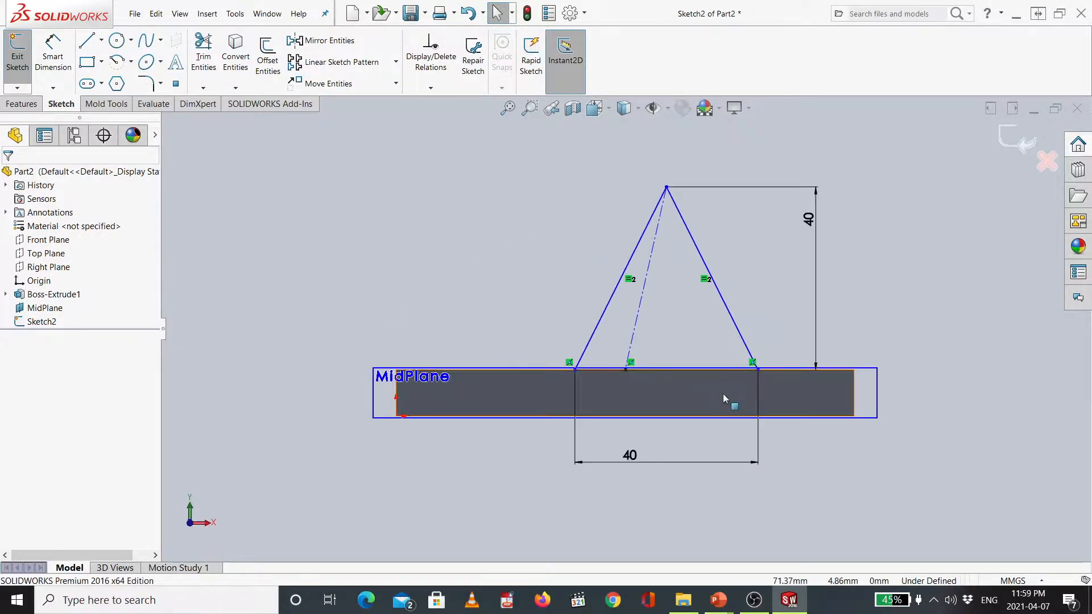
{"action": "scroll", "coordinate": [648, 378], "scroll_direction": "down", "scroll_amount": 3}
{"action": "scroll", "coordinate": [631, 336], "scroll_direction": "up", "scroll_amount": 3}
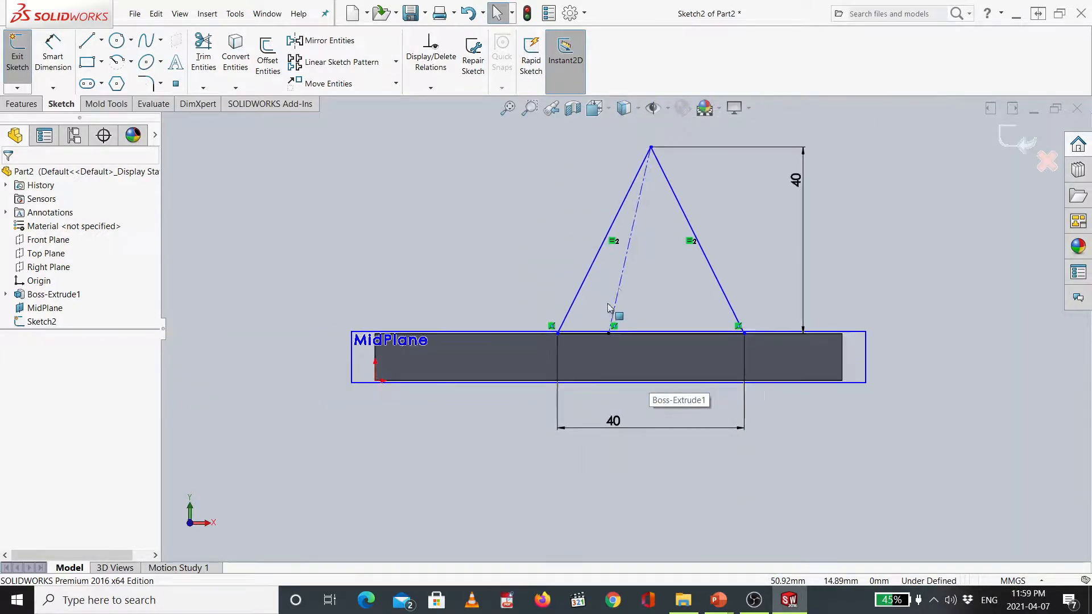
{"action": "left_click", "coordinate": [622, 280]}
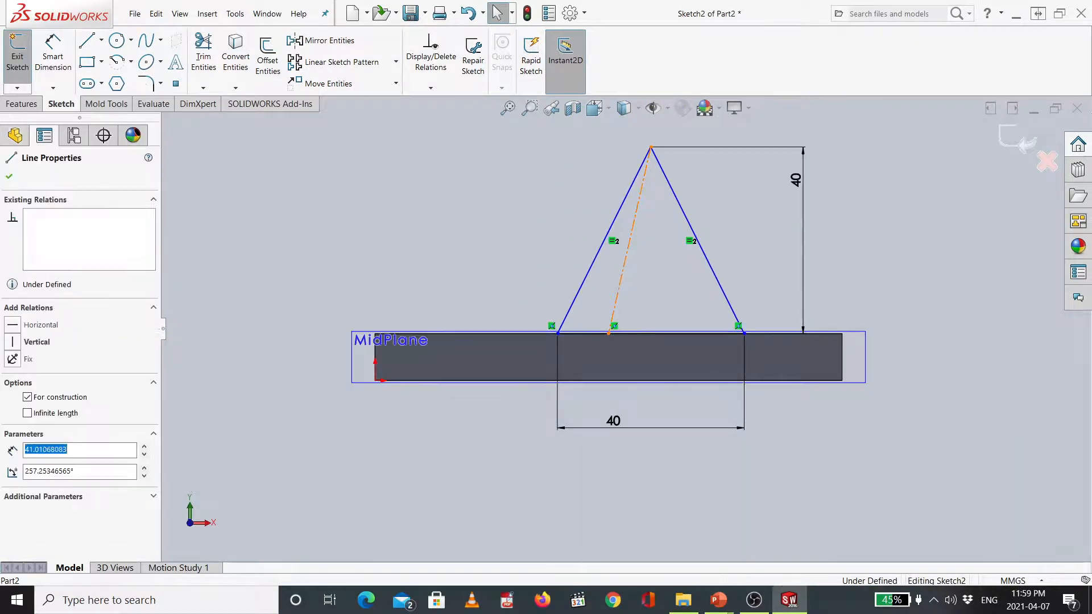
{"action": "key", "text": "Delete"}
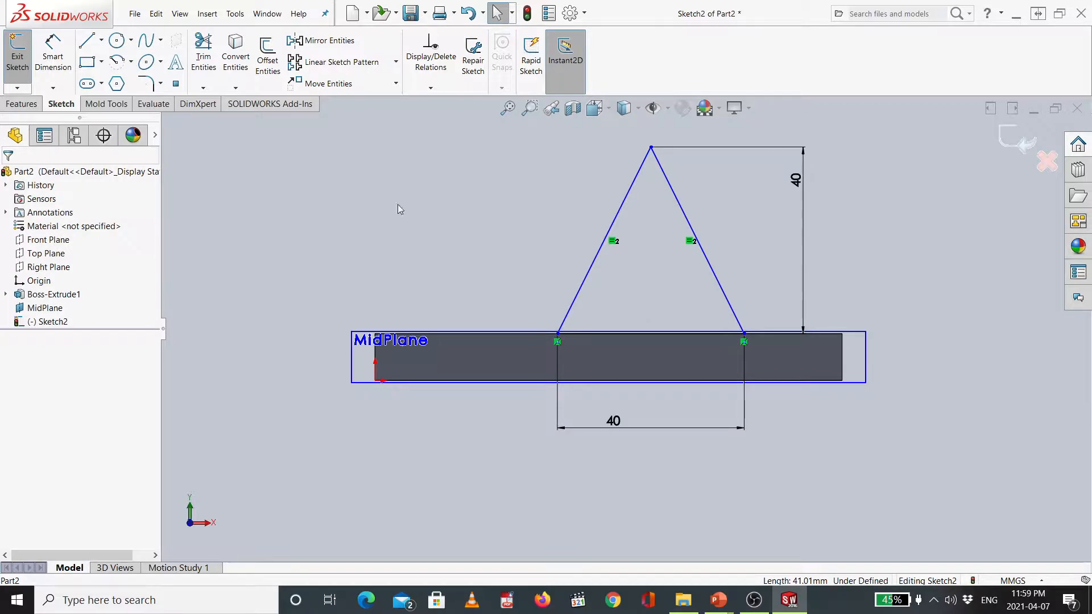
Step: Place a sketch point at the midpoint of the plate's upper edge
{"action": "left_click", "coordinate": [102, 40]}
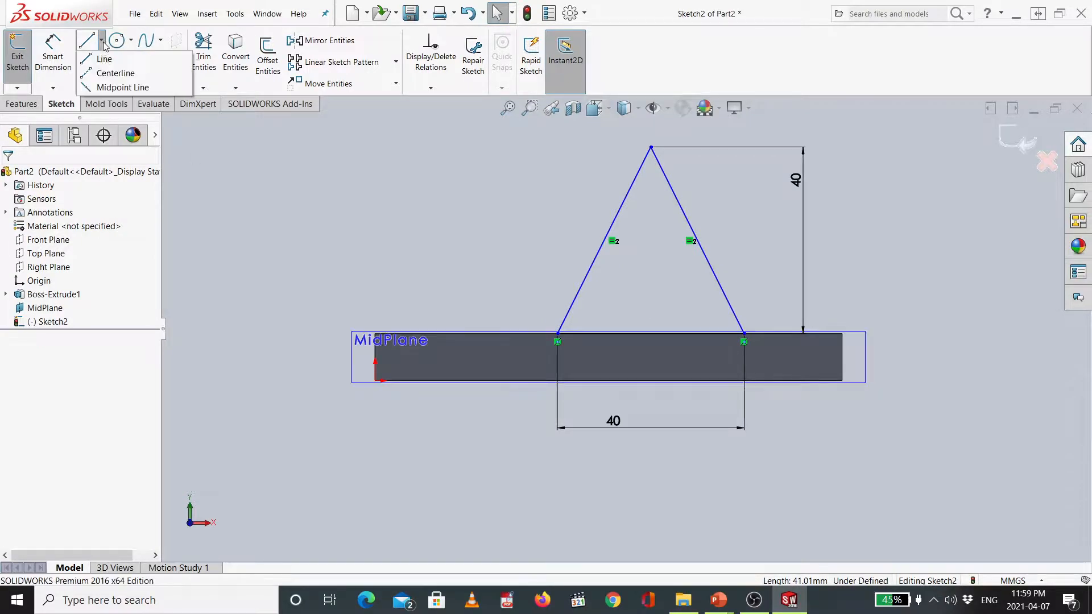
{"action": "left_click", "coordinate": [107, 74]}
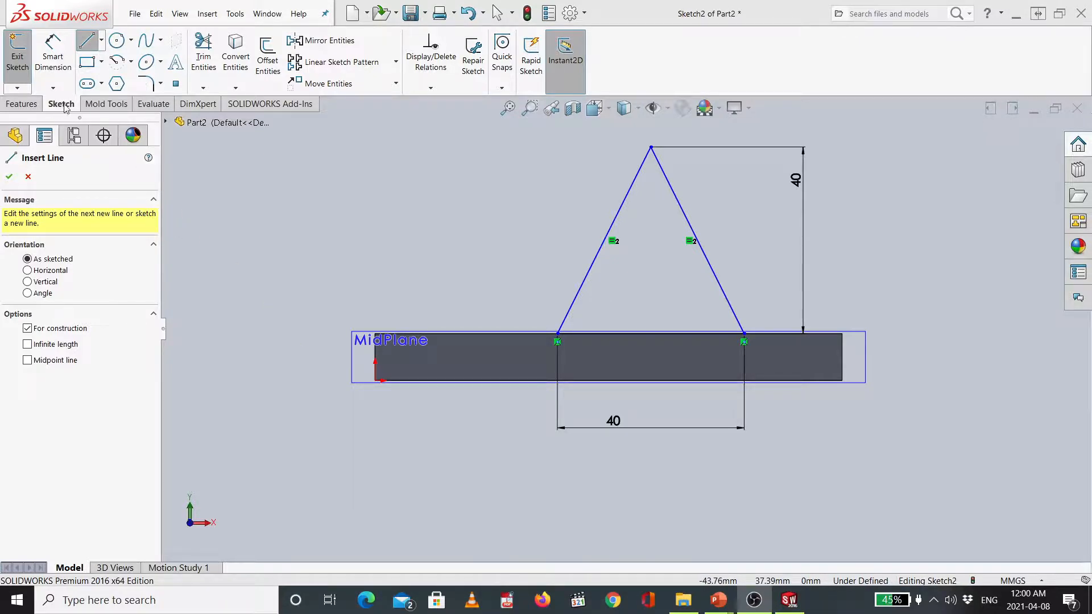
{"action": "left_click", "coordinate": [176, 85]}
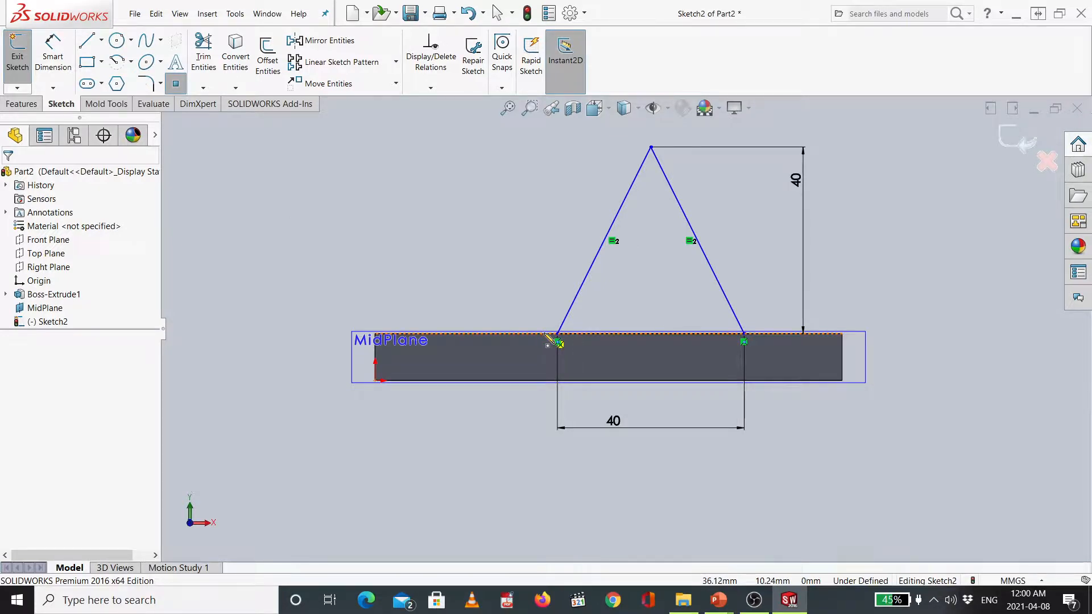
{"action": "scroll", "coordinate": [546, 337], "scroll_direction": "down", "scroll_amount": 2}
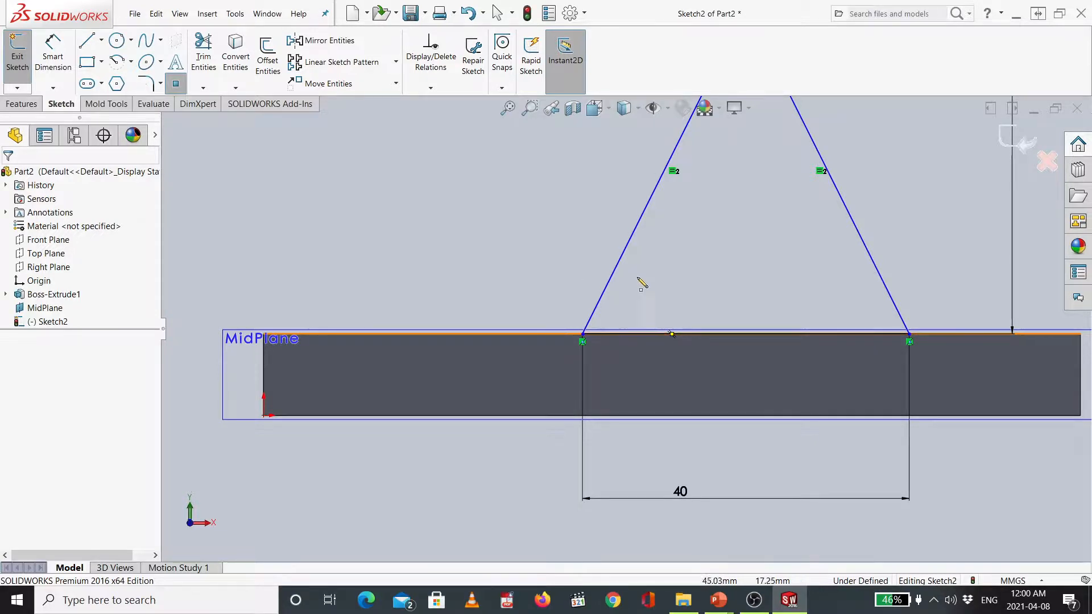
{"action": "left_click", "coordinate": [672, 334]}
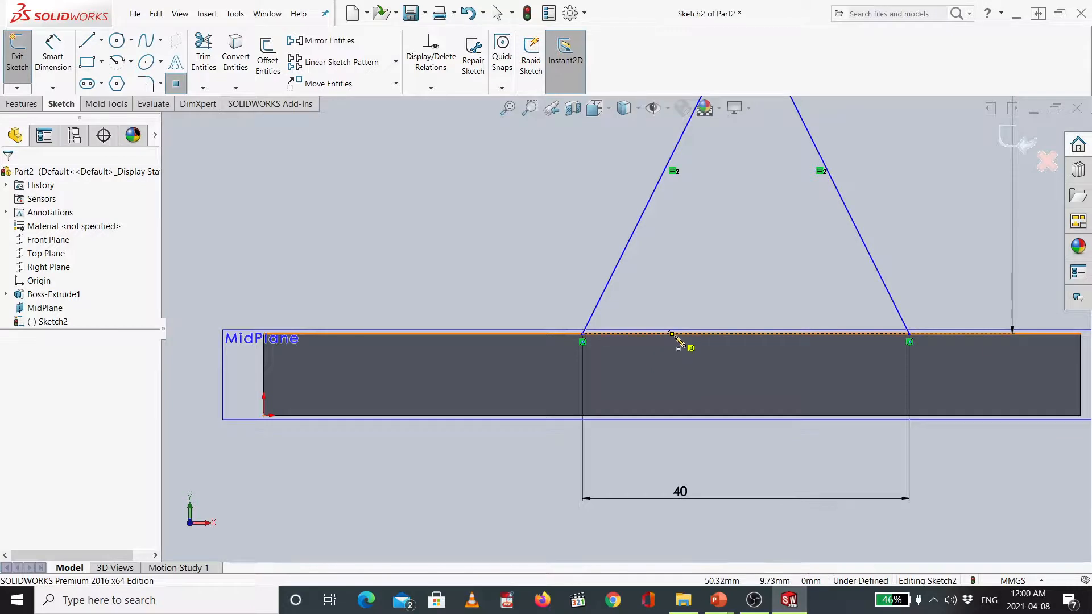
{"action": "left_click", "coordinate": [672, 335]}
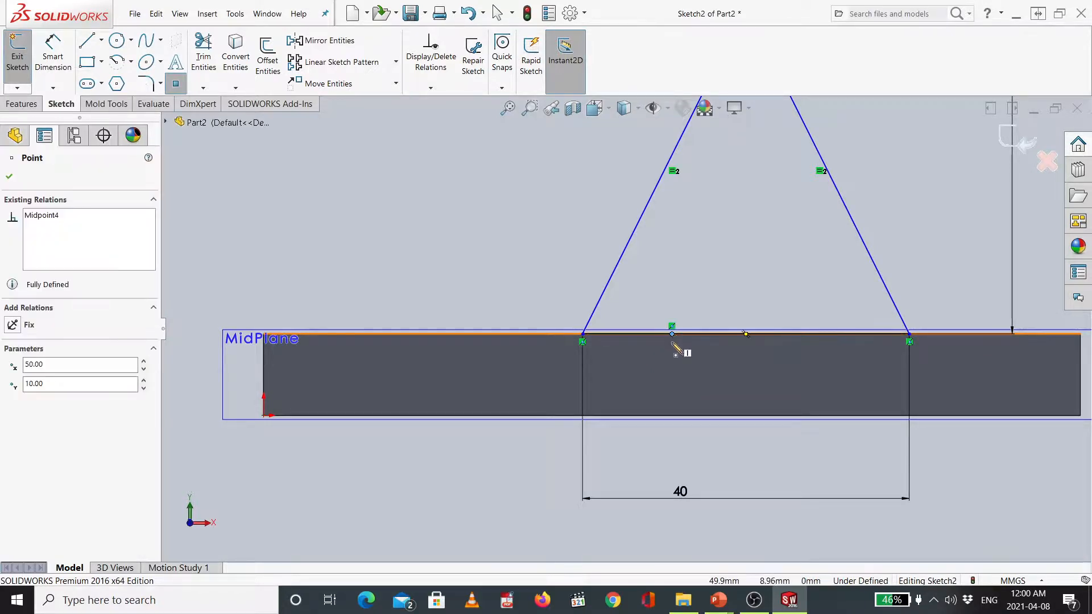
{"action": "scroll", "coordinate": [671, 340], "scroll_direction": "down", "scroll_amount": 5}
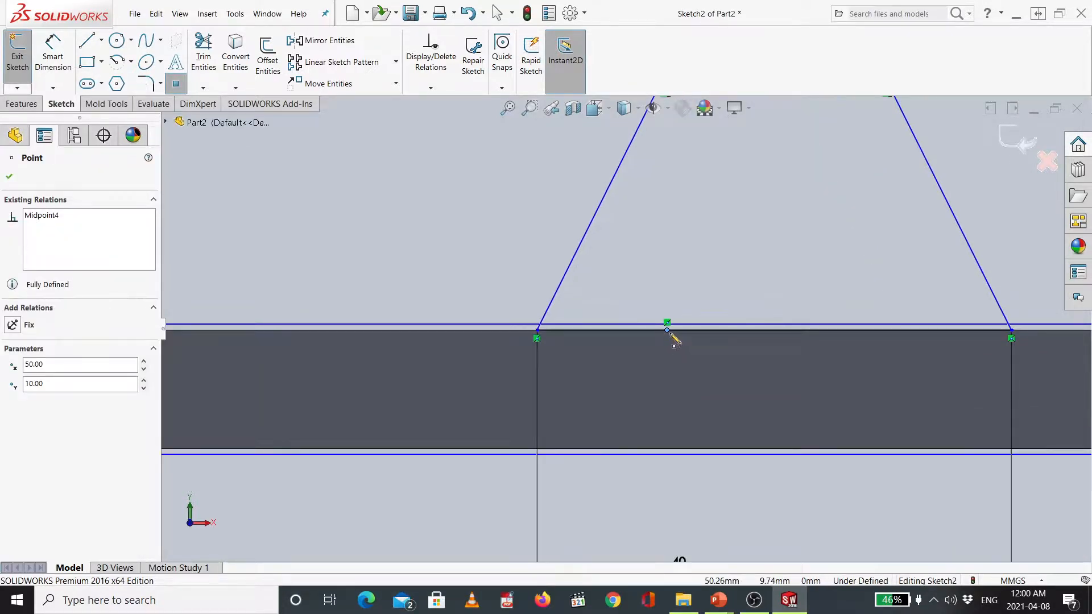
{"action": "scroll", "coordinate": [668, 338], "scroll_direction": "up", "scroll_amount": 6}
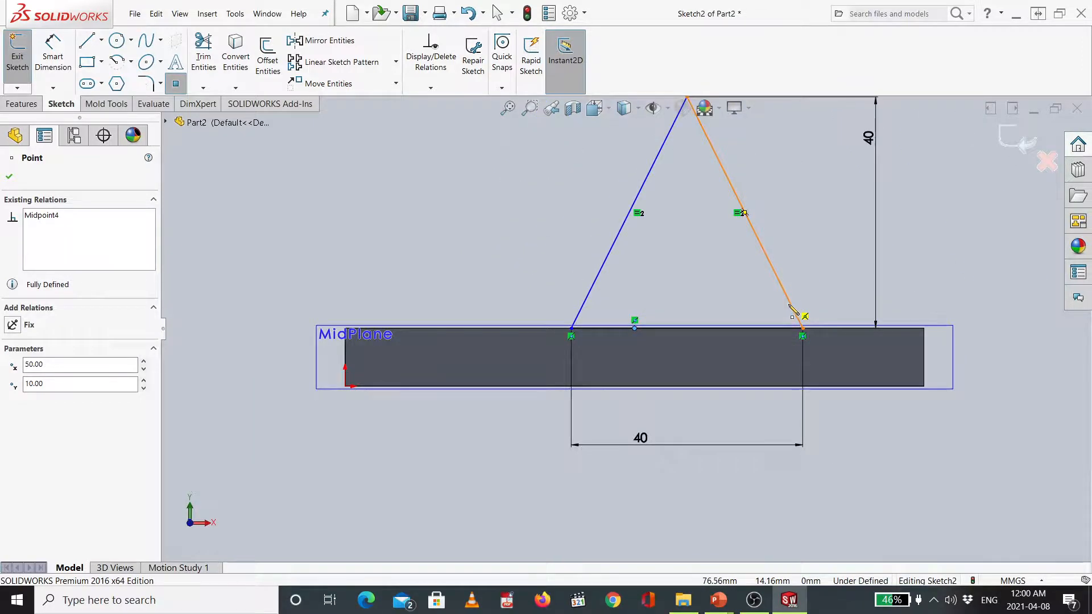
{"action": "key", "text": "Escape"}
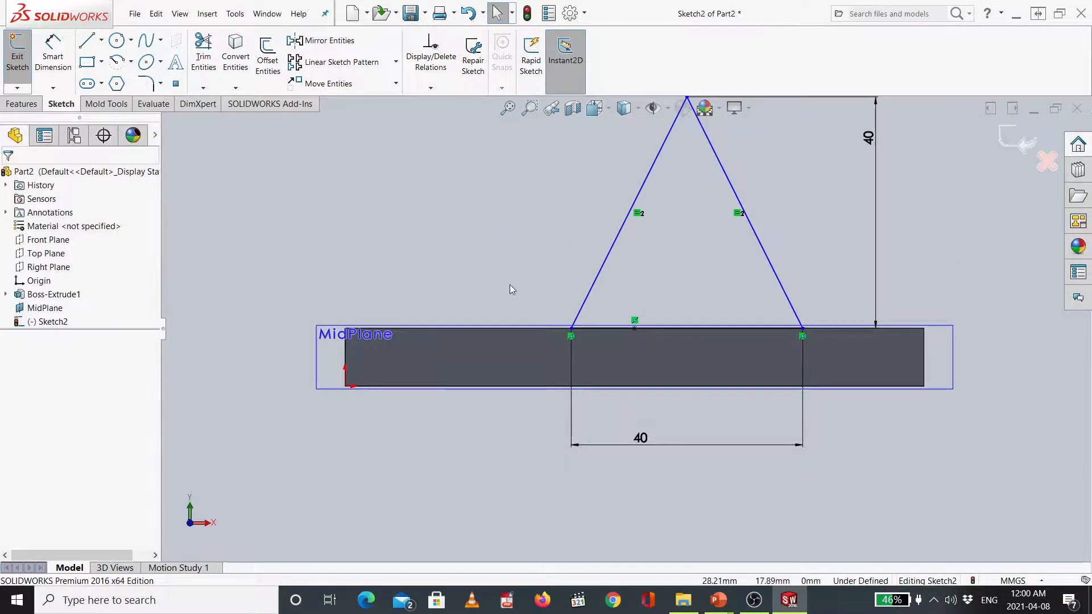
Step: Add a Midpoint relation between the sketch point on the plate's upper edge and the triangle's base line
{"action": "scroll", "coordinate": [636, 331], "scroll_direction": "down", "scroll_amount": 6}
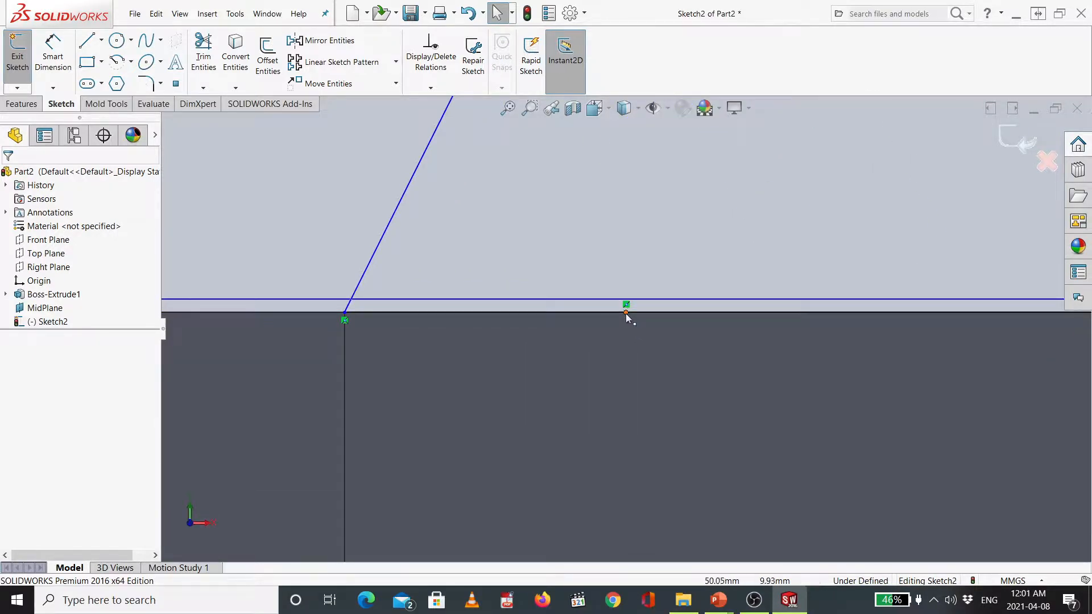
{"action": "left_click", "coordinate": [625, 312]}
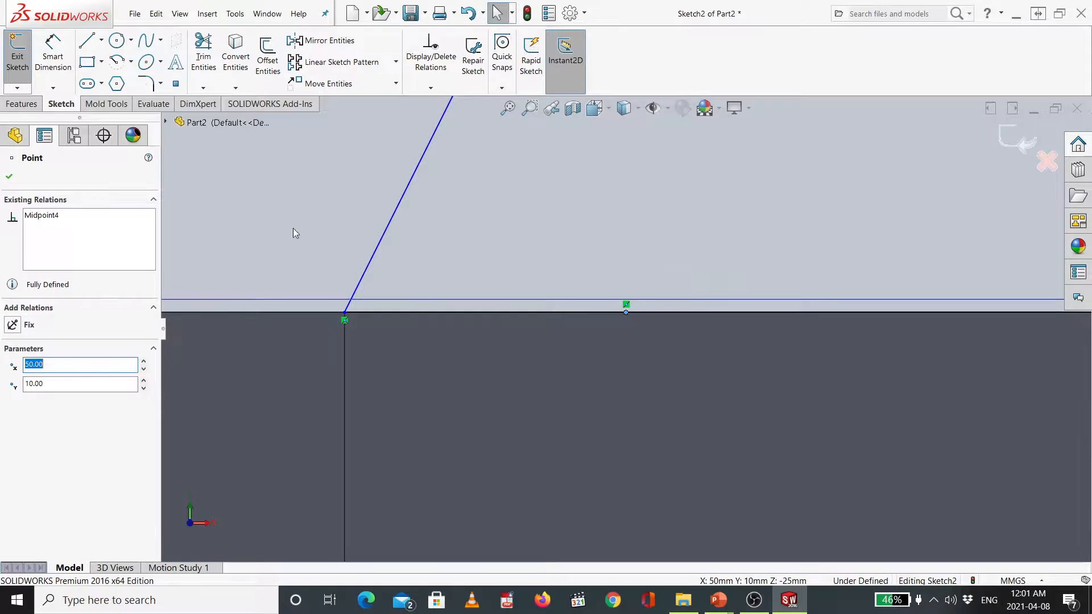
{"action": "scroll", "coordinate": [341, 284], "scroll_direction": "up", "scroll_amount": 5}
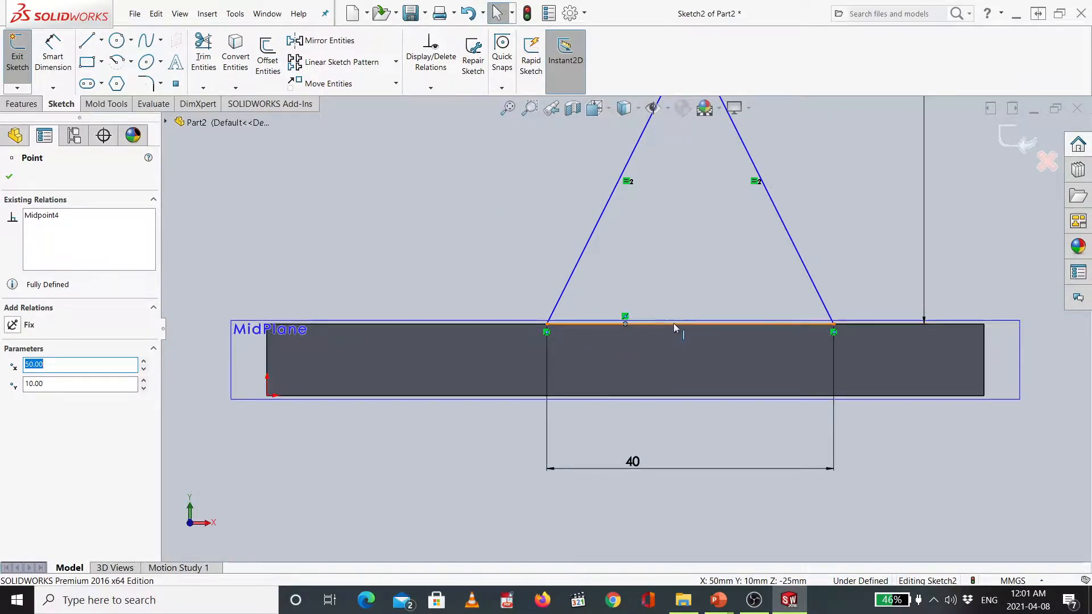
{"action": "left_click", "coordinate": [720, 326], "text": "ctrl"}
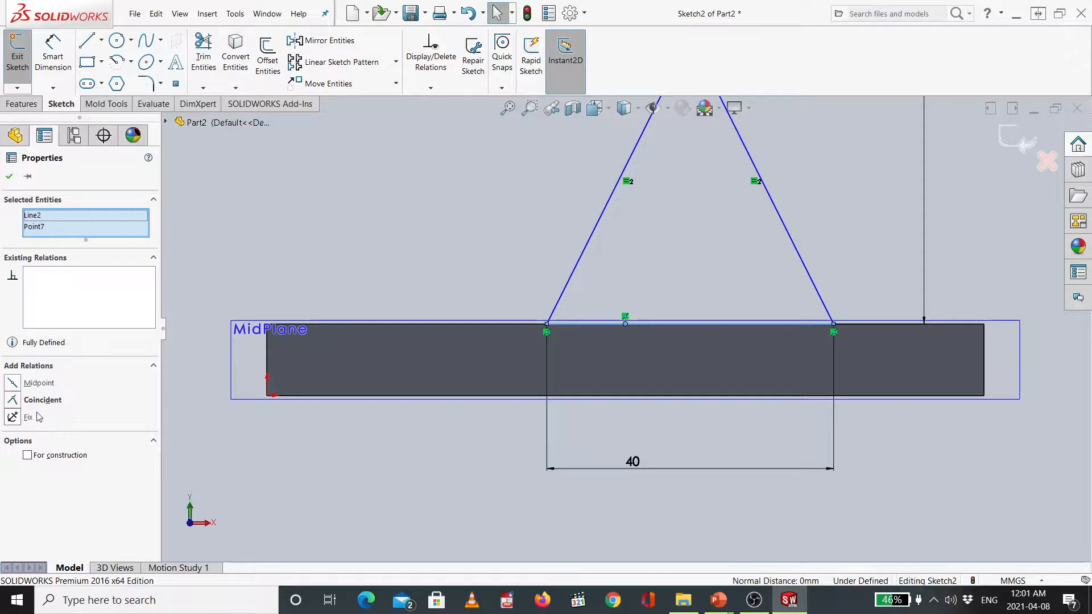
{"action": "left_click", "coordinate": [13, 383]}
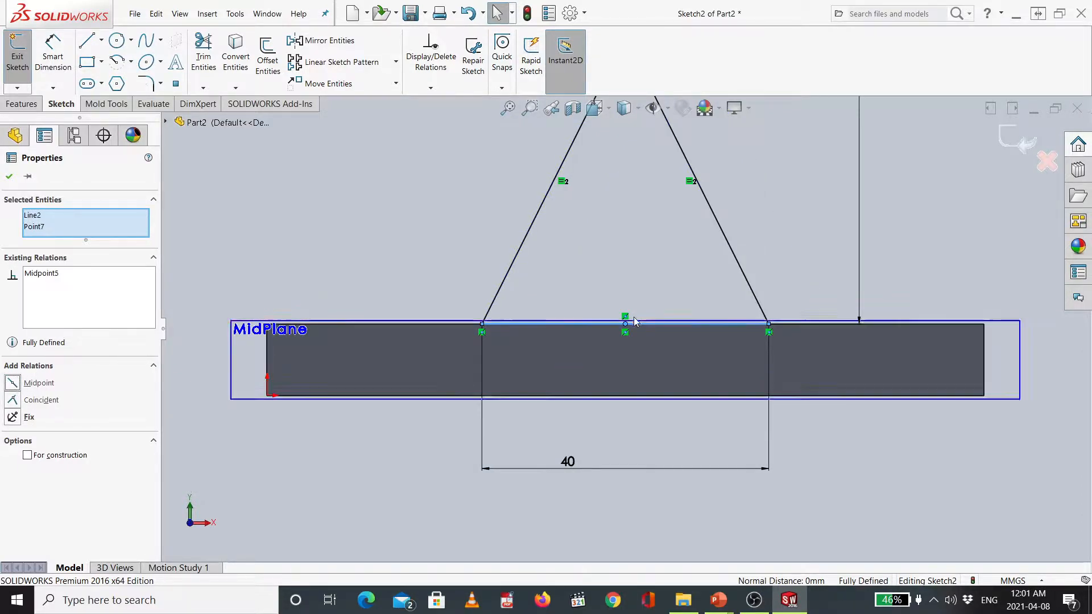
{"action": "scroll", "coordinate": [625, 327], "scroll_direction": "up", "scroll_amount": 3}
{"action": "scroll", "coordinate": [626, 329], "scroll_direction": "up", "scroll_amount": 2}
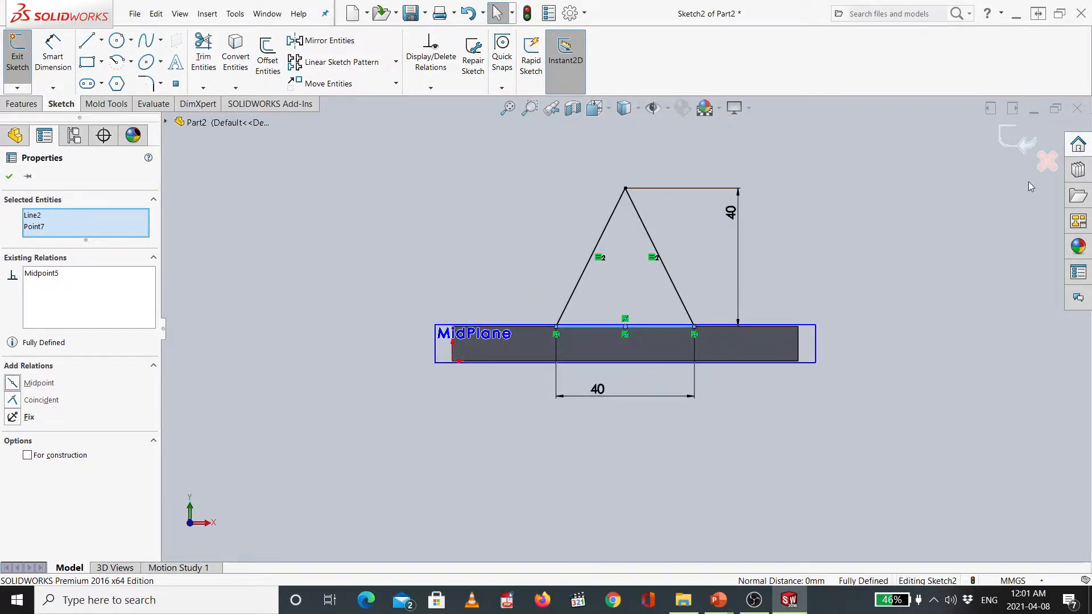
Step: Exit the triangle sketch and show the part in isometric orientation
{"action": "left_click", "coordinate": [1016, 140]}
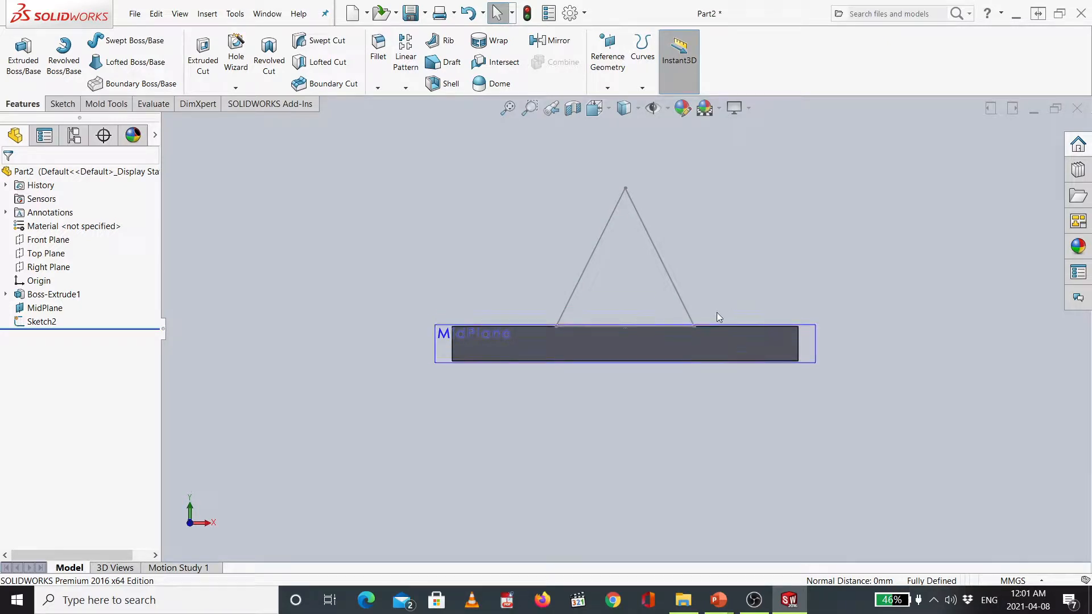
{"action": "key", "text": "ctrl+7"}
{"action": "key", "text": "ctrl+1"}
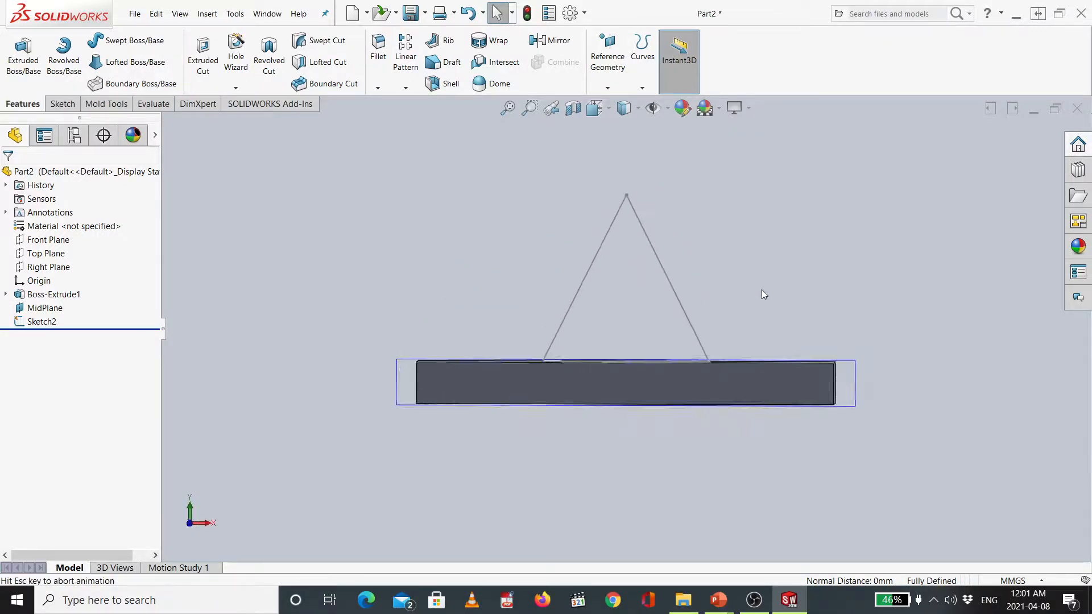
{"action": "key", "text": "ctrl+7"}
{"action": "key", "text": "ctrl+1"}
{"action": "key", "text": "ctrl+7"}
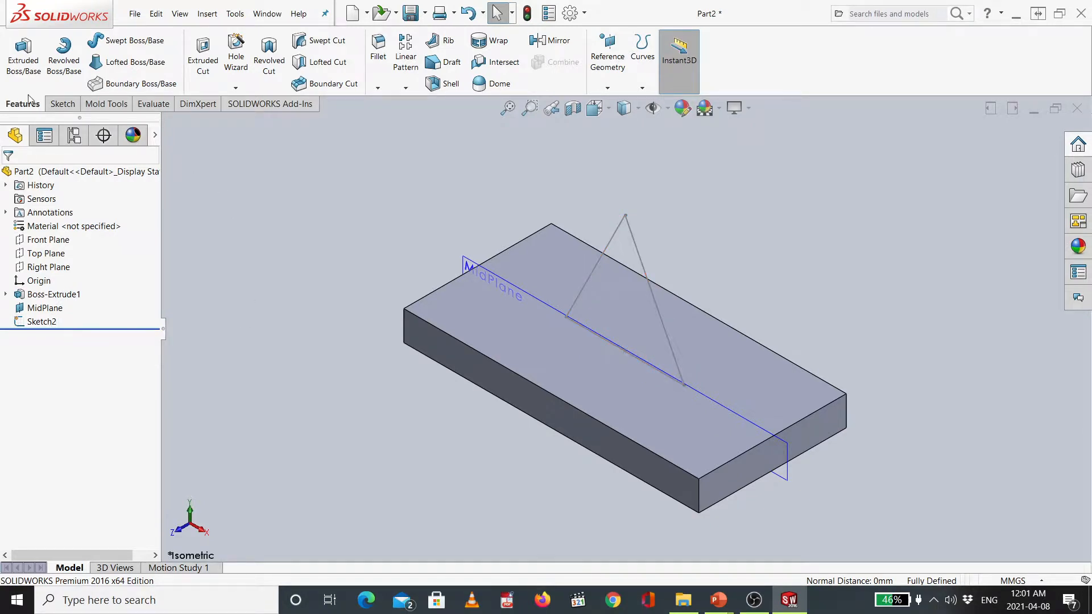
{"action": "left_click", "coordinate": [25, 35]}
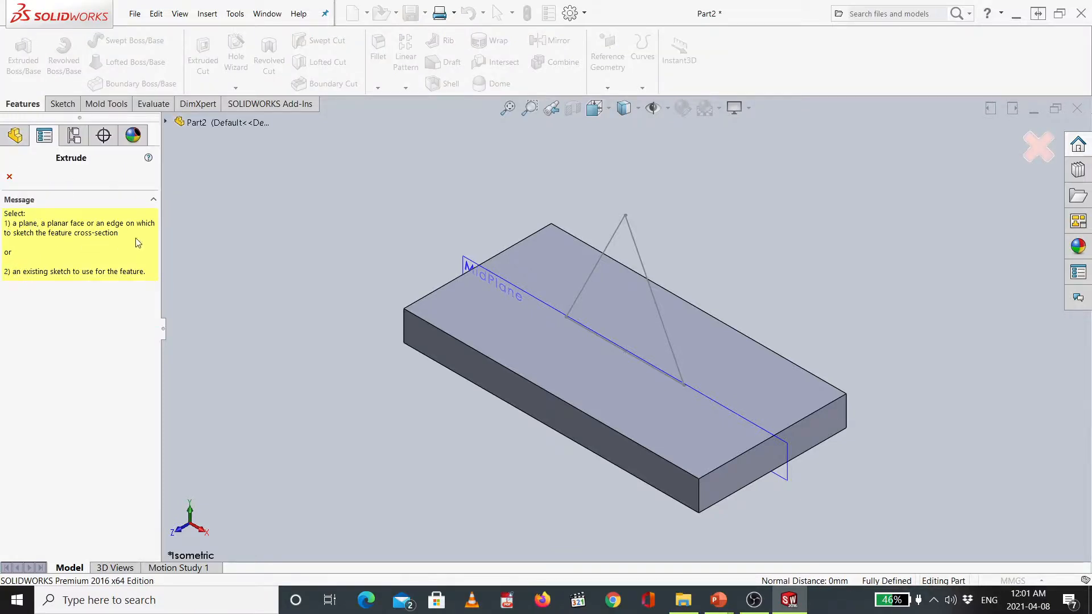
{"action": "left_click", "coordinate": [617, 230]}
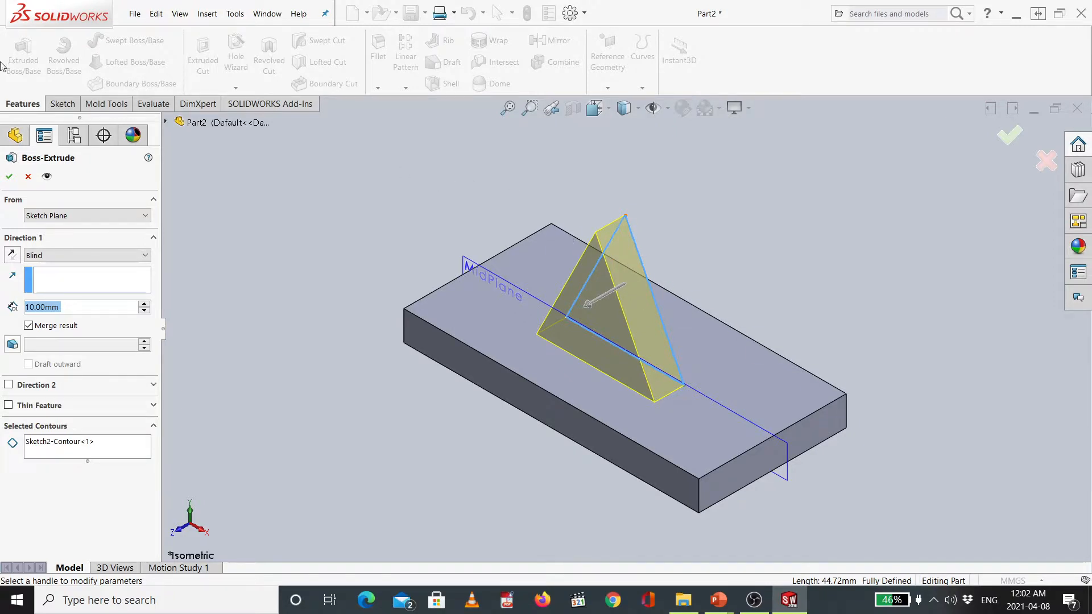
{"action": "left_click", "coordinate": [1046, 161]}
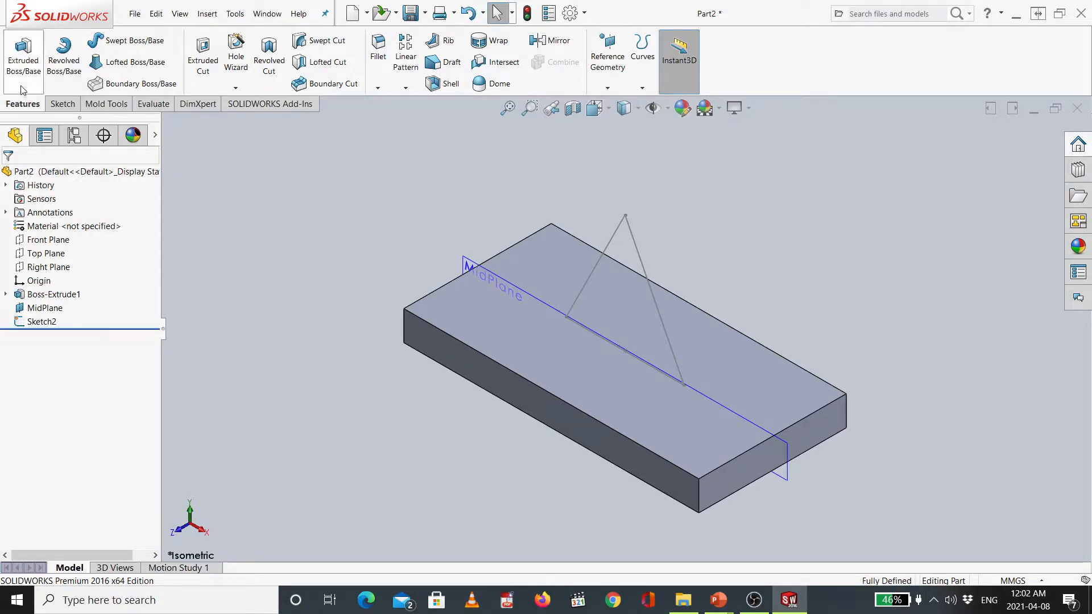
Step: Extrude the triangular profile 10 mm with the Mid Plane end condition, merging it with the plate
{"action": "left_click", "coordinate": [22, 61]}
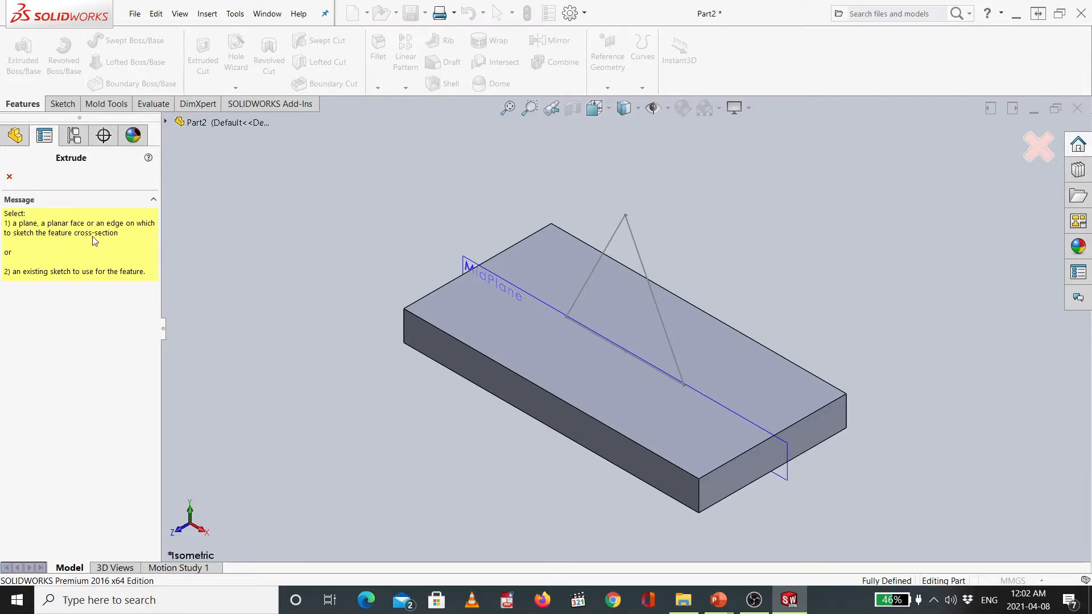
{"action": "left_click", "coordinate": [622, 229]}
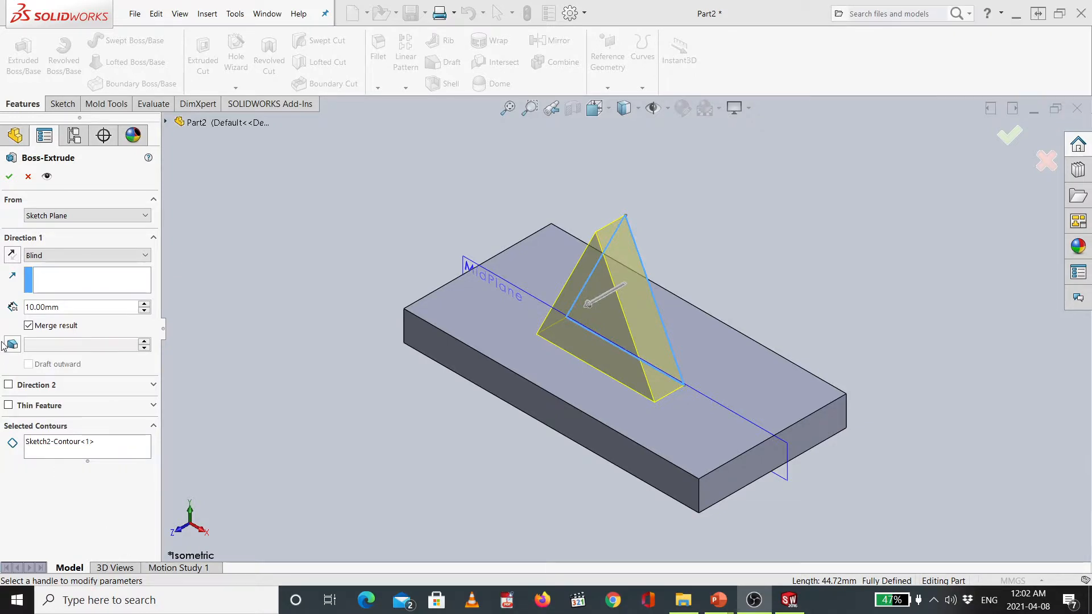
{"action": "left_click", "coordinate": [81, 256]}
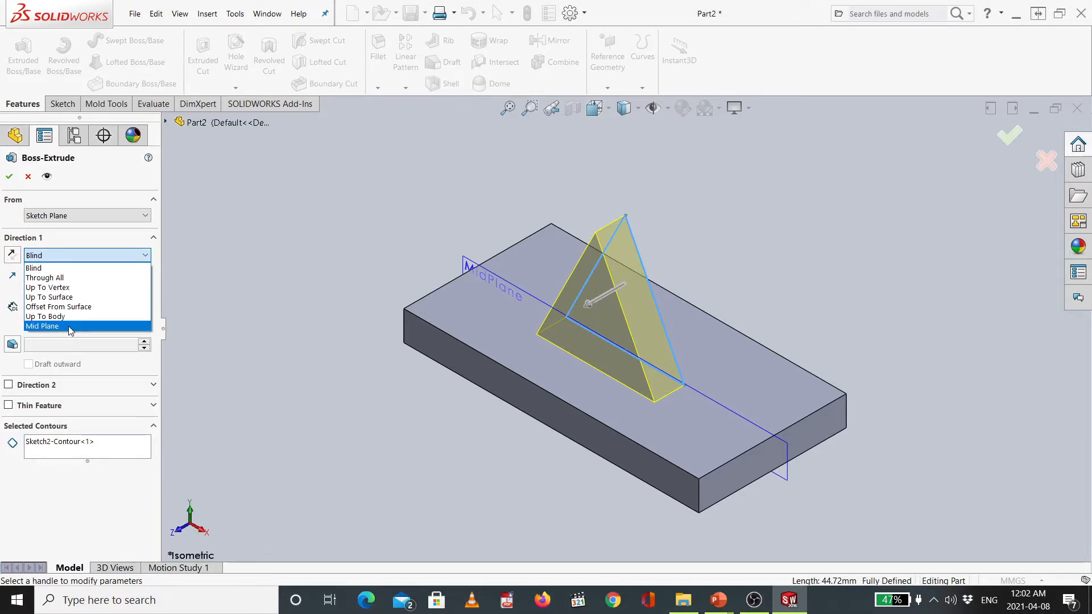
{"action": "left_click", "coordinate": [36, 326]}
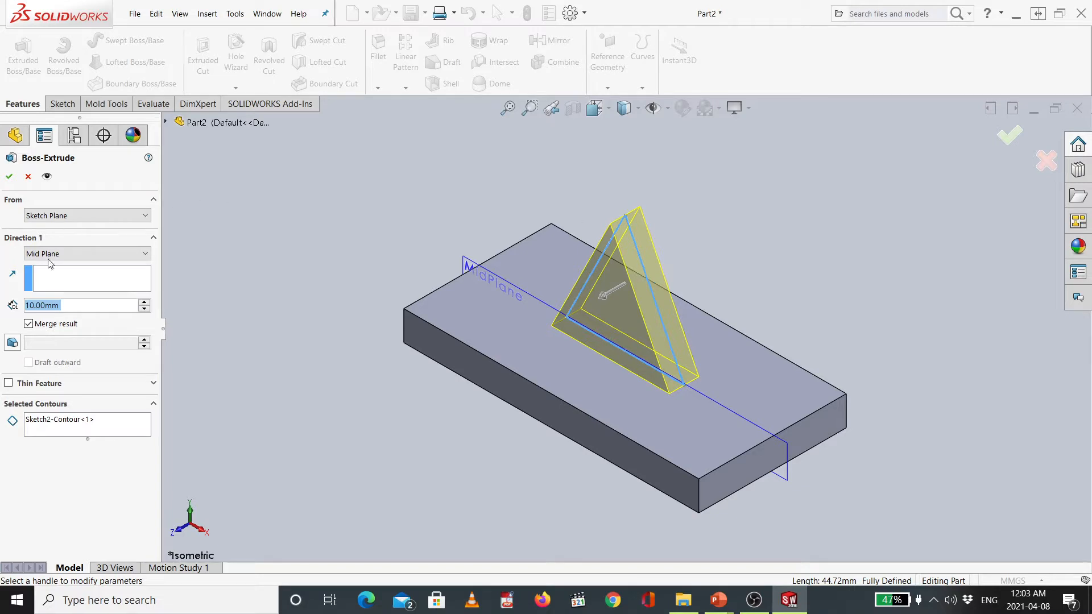
{"action": "left_click", "coordinate": [1013, 143]}
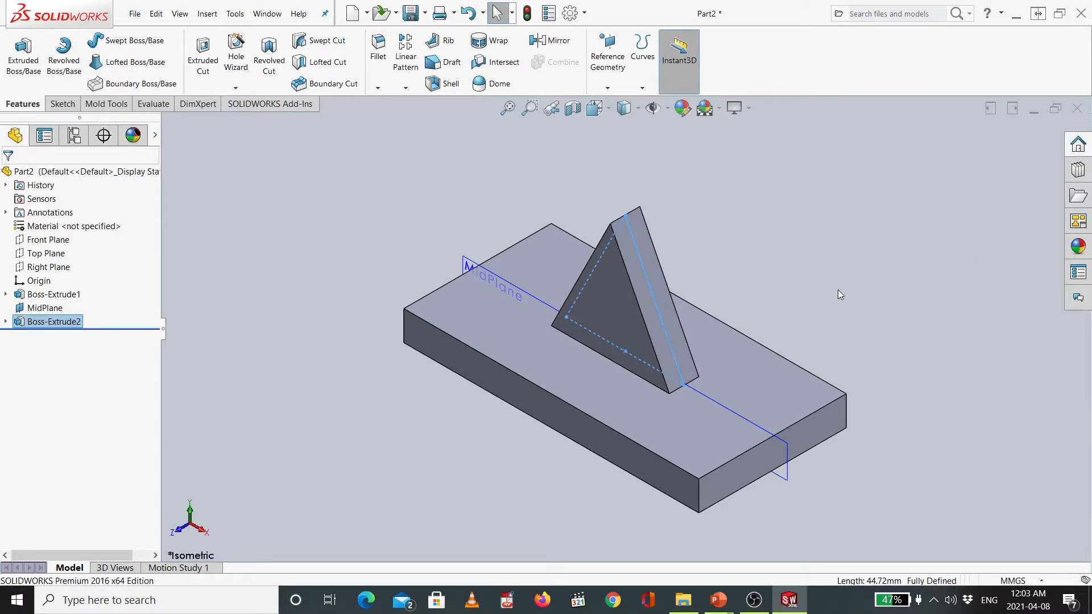
{"action": "scroll", "coordinate": [722, 273], "scroll_direction": "up", "scroll_amount": 3}
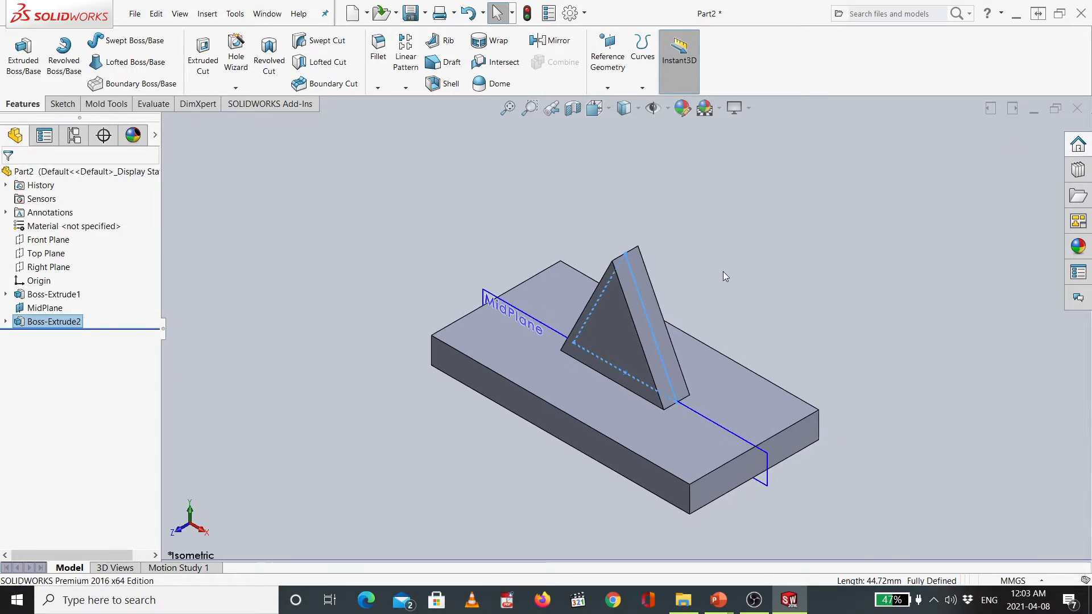
{"action": "key", "text": "ctrl+1"}
{"action": "key", "text": "ctrl+7"}
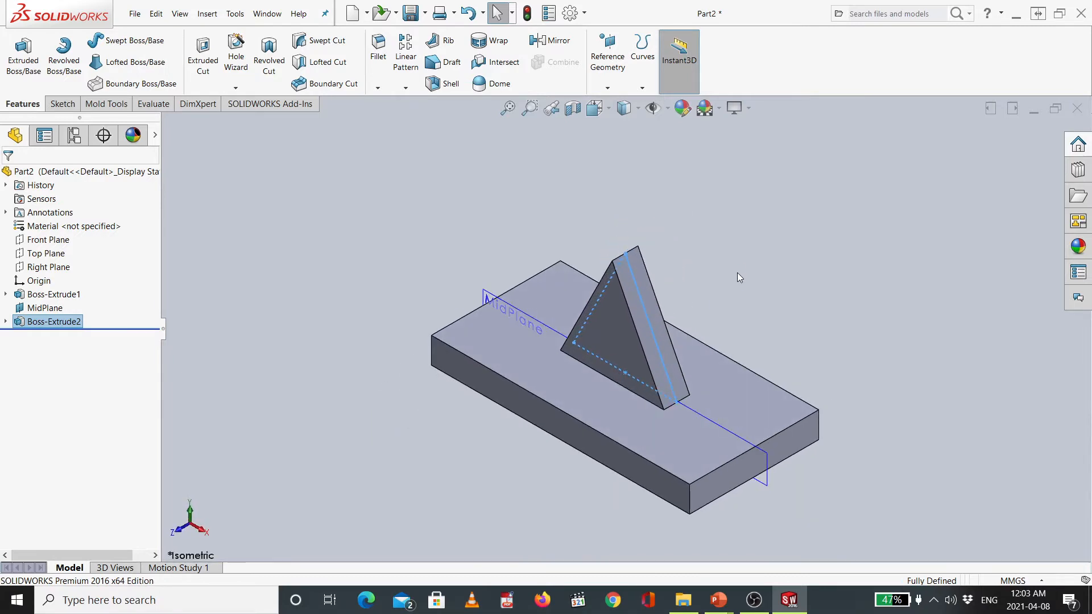
{"action": "key", "text": "ctrl+1"}
{"action": "key", "text": "ctrl+7"}
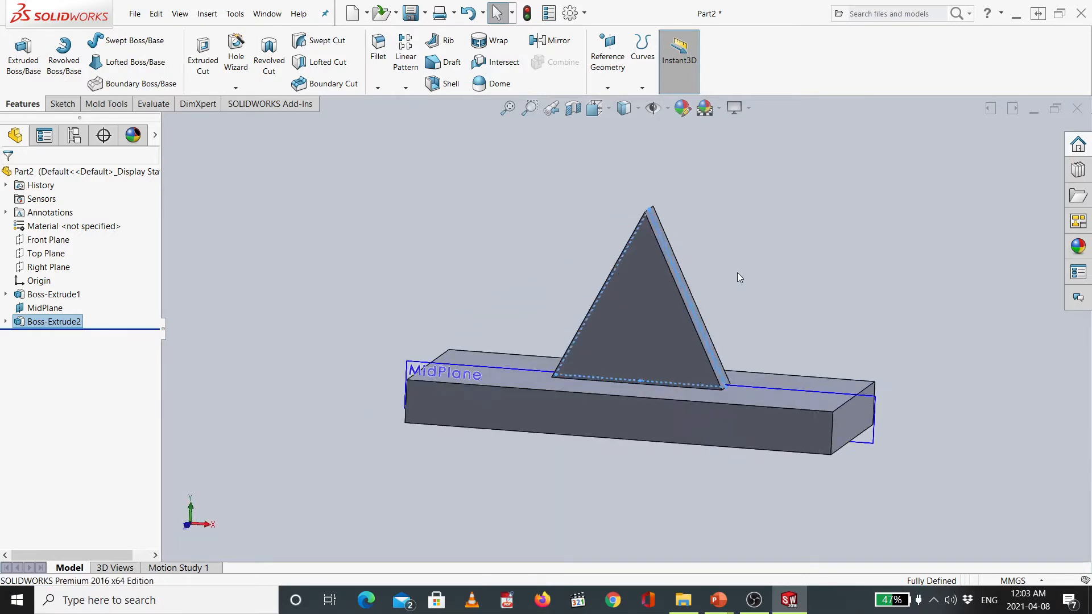
Step: Save the part under the new name Part4 in the New folder directory on the Desktop
{"action": "left_click", "coordinate": [135, 14]}
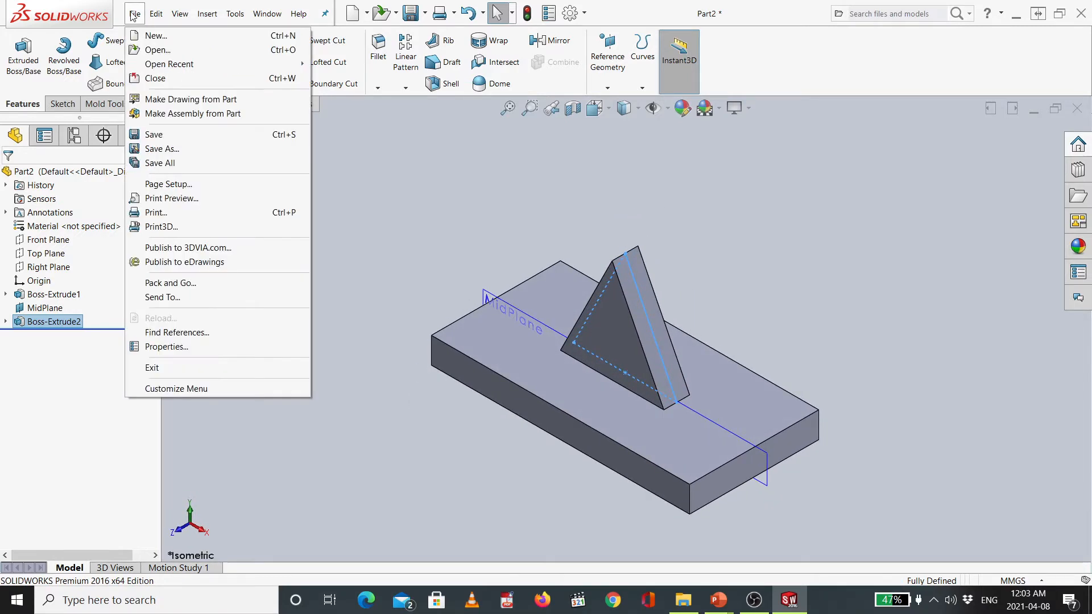
{"action": "left_click", "coordinate": [189, 150]}
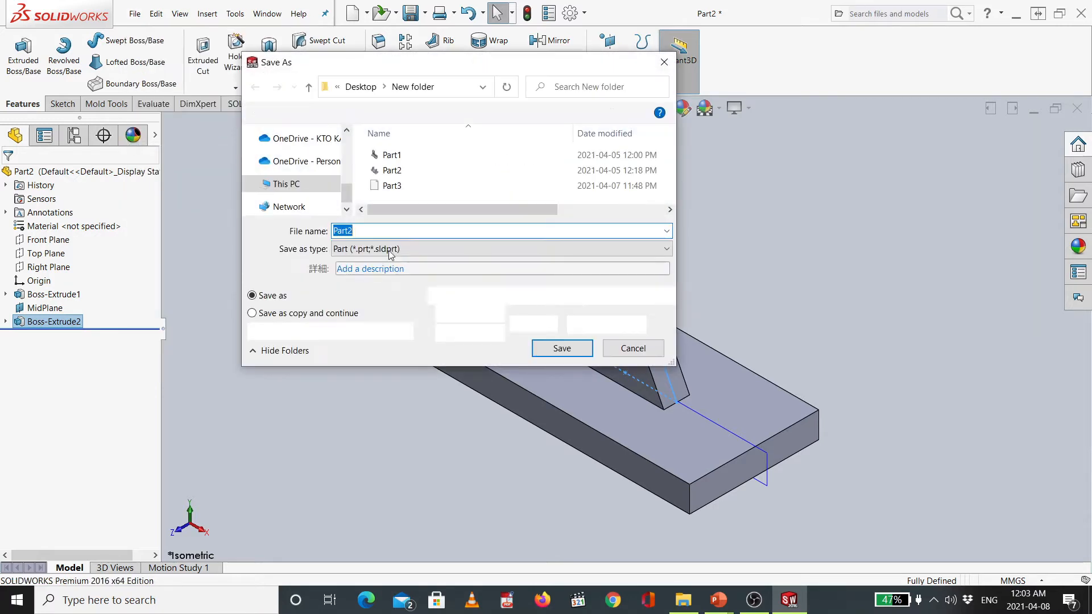
{"action": "left_click", "coordinate": [384, 232]}
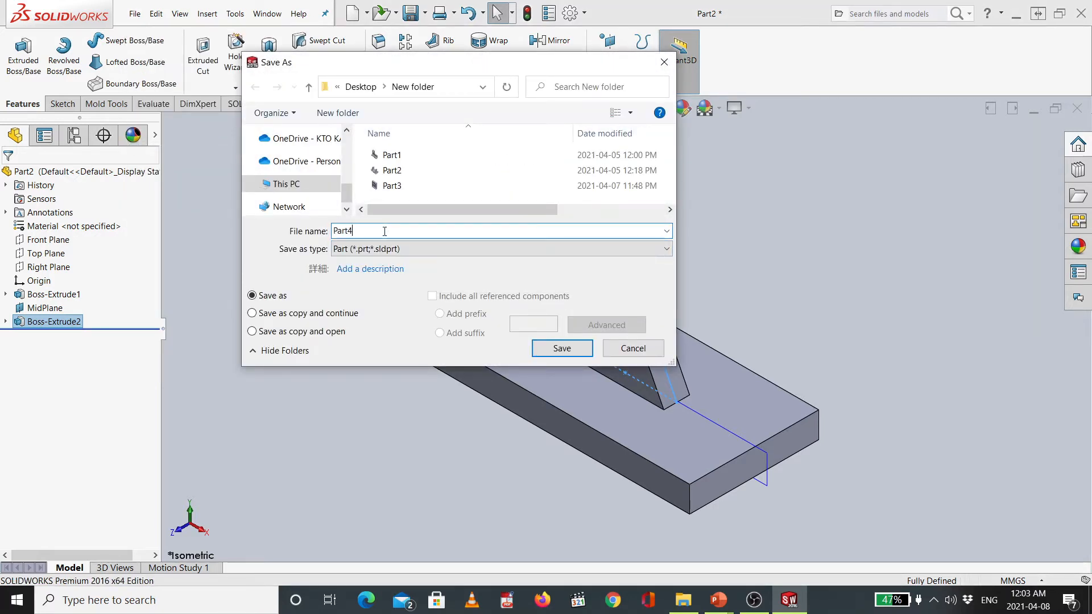
{"action": "left_click", "coordinate": [577, 349]}
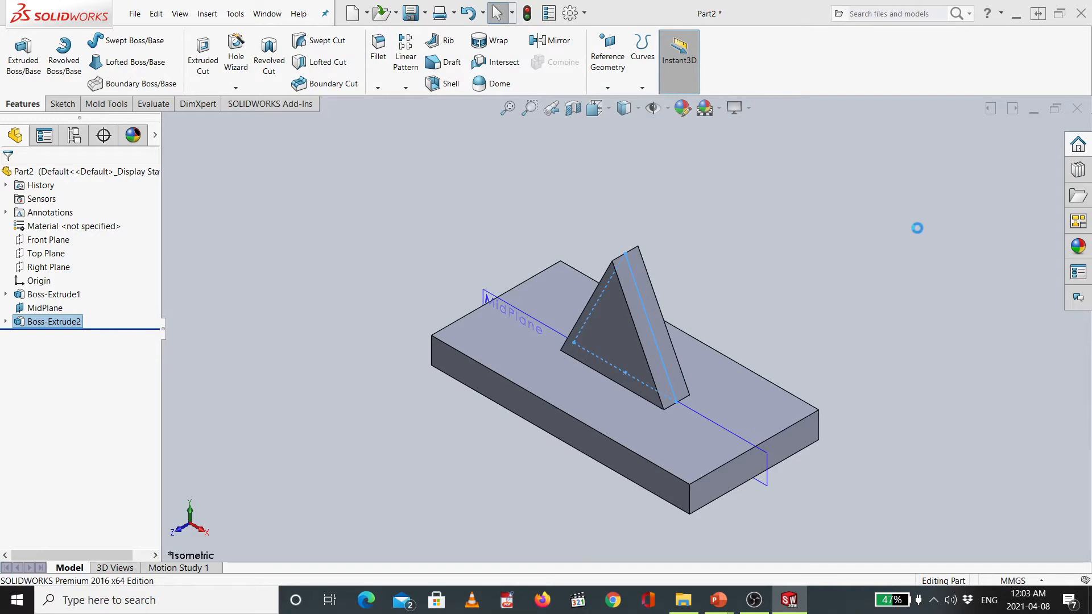